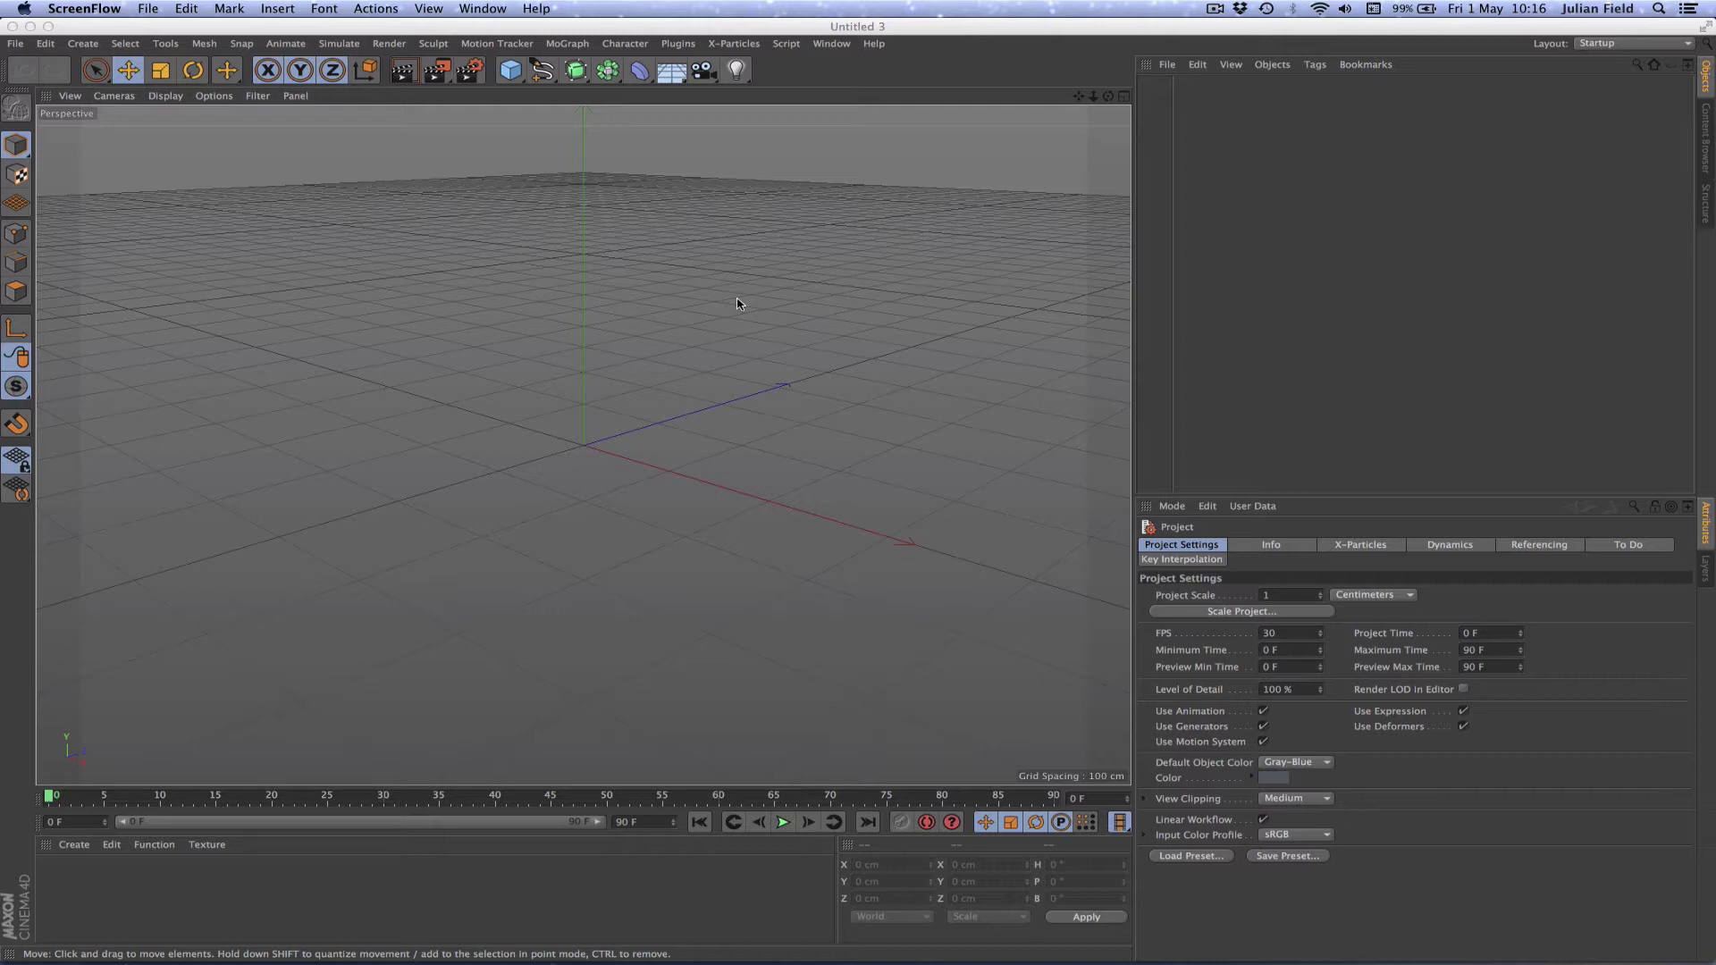
# - Add a cube and set its Size X, Y and Z to 20 cm
pyautogui.click(510, 71)
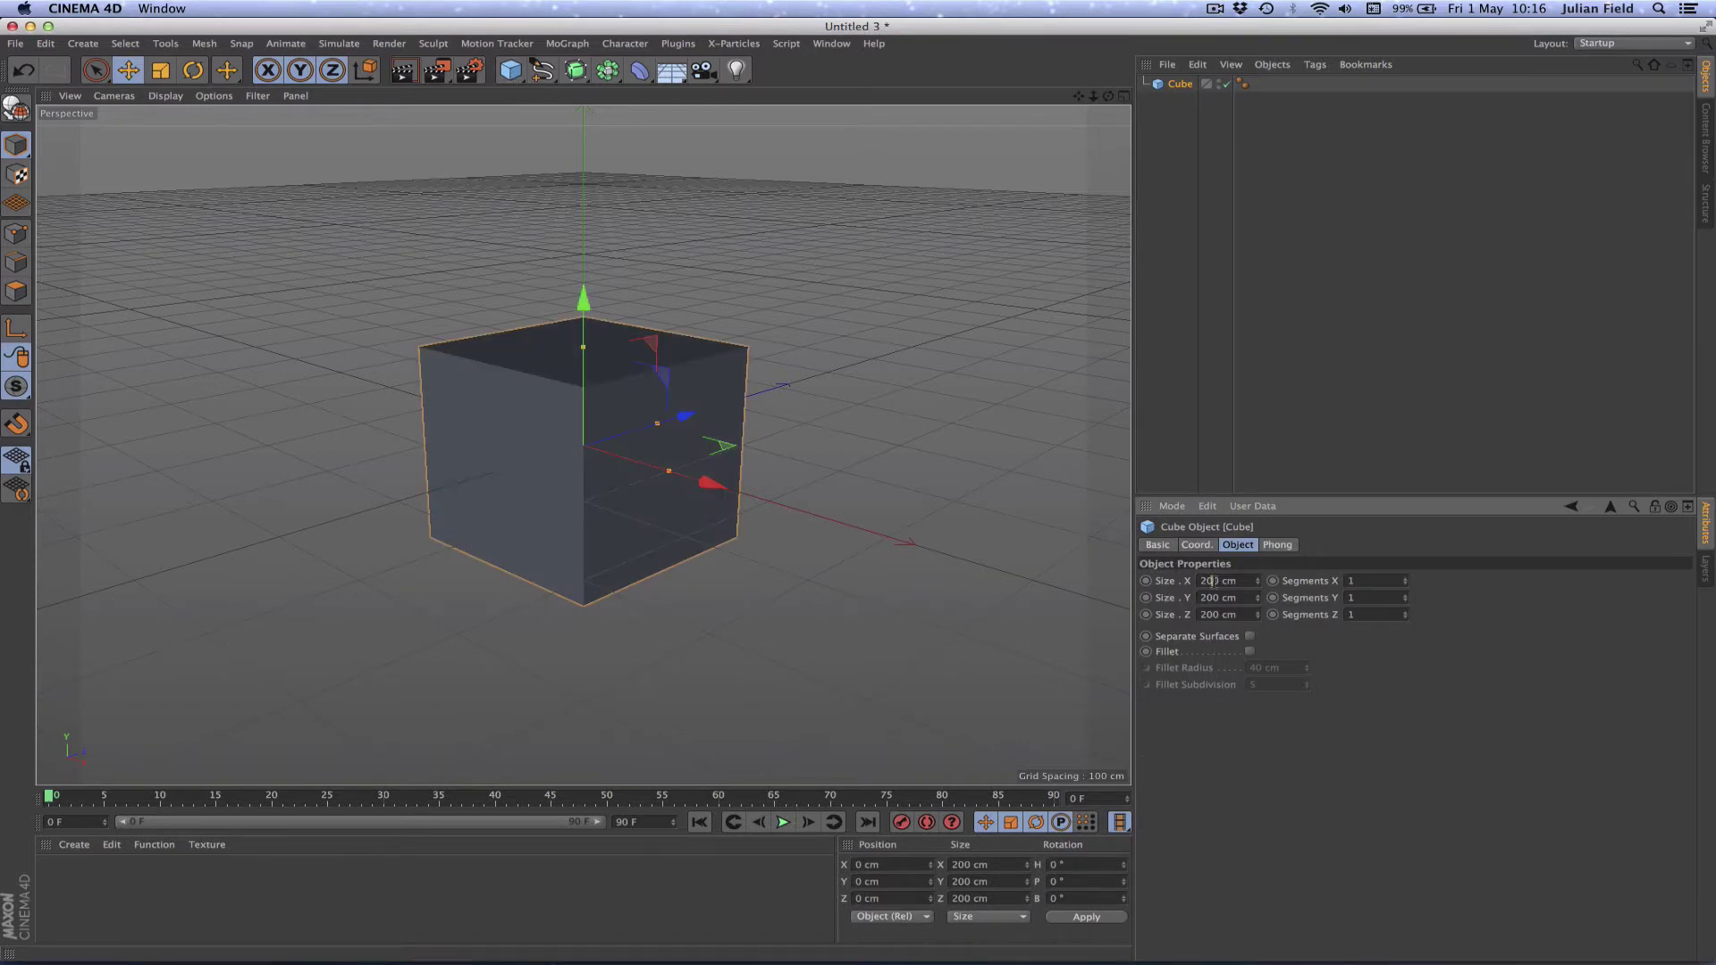
pyautogui.press('Return')
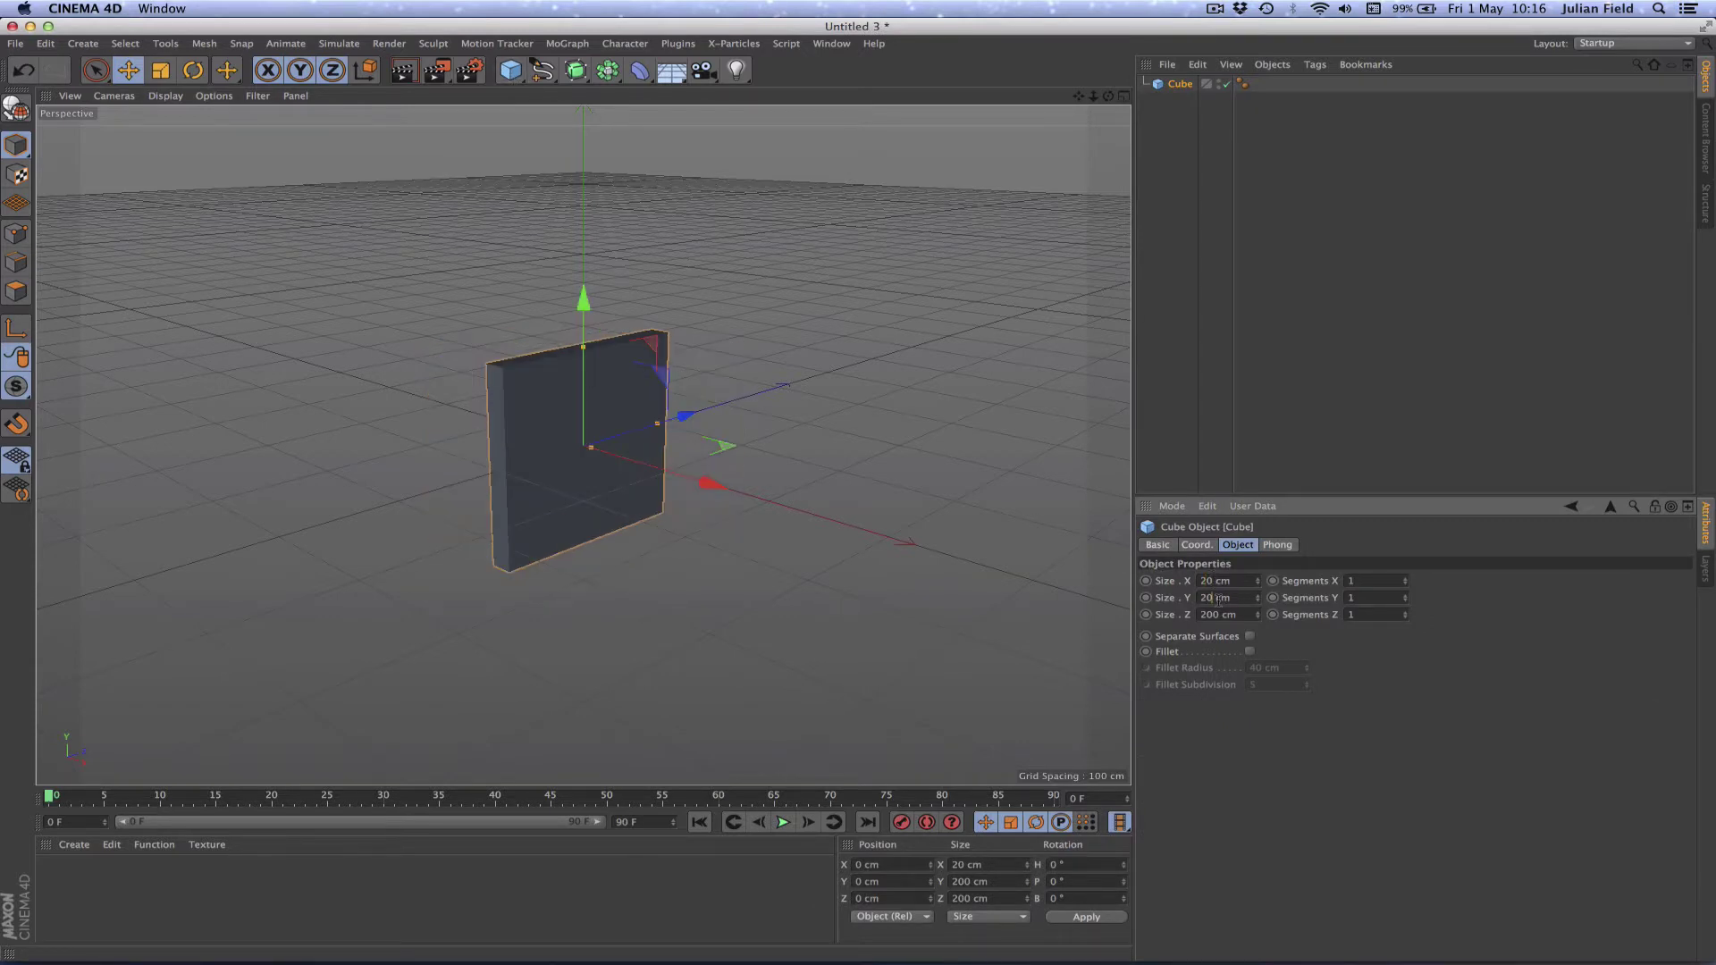
pyautogui.press('Return')
pyautogui.click(1220, 615)
pyautogui.press('BackSpace')
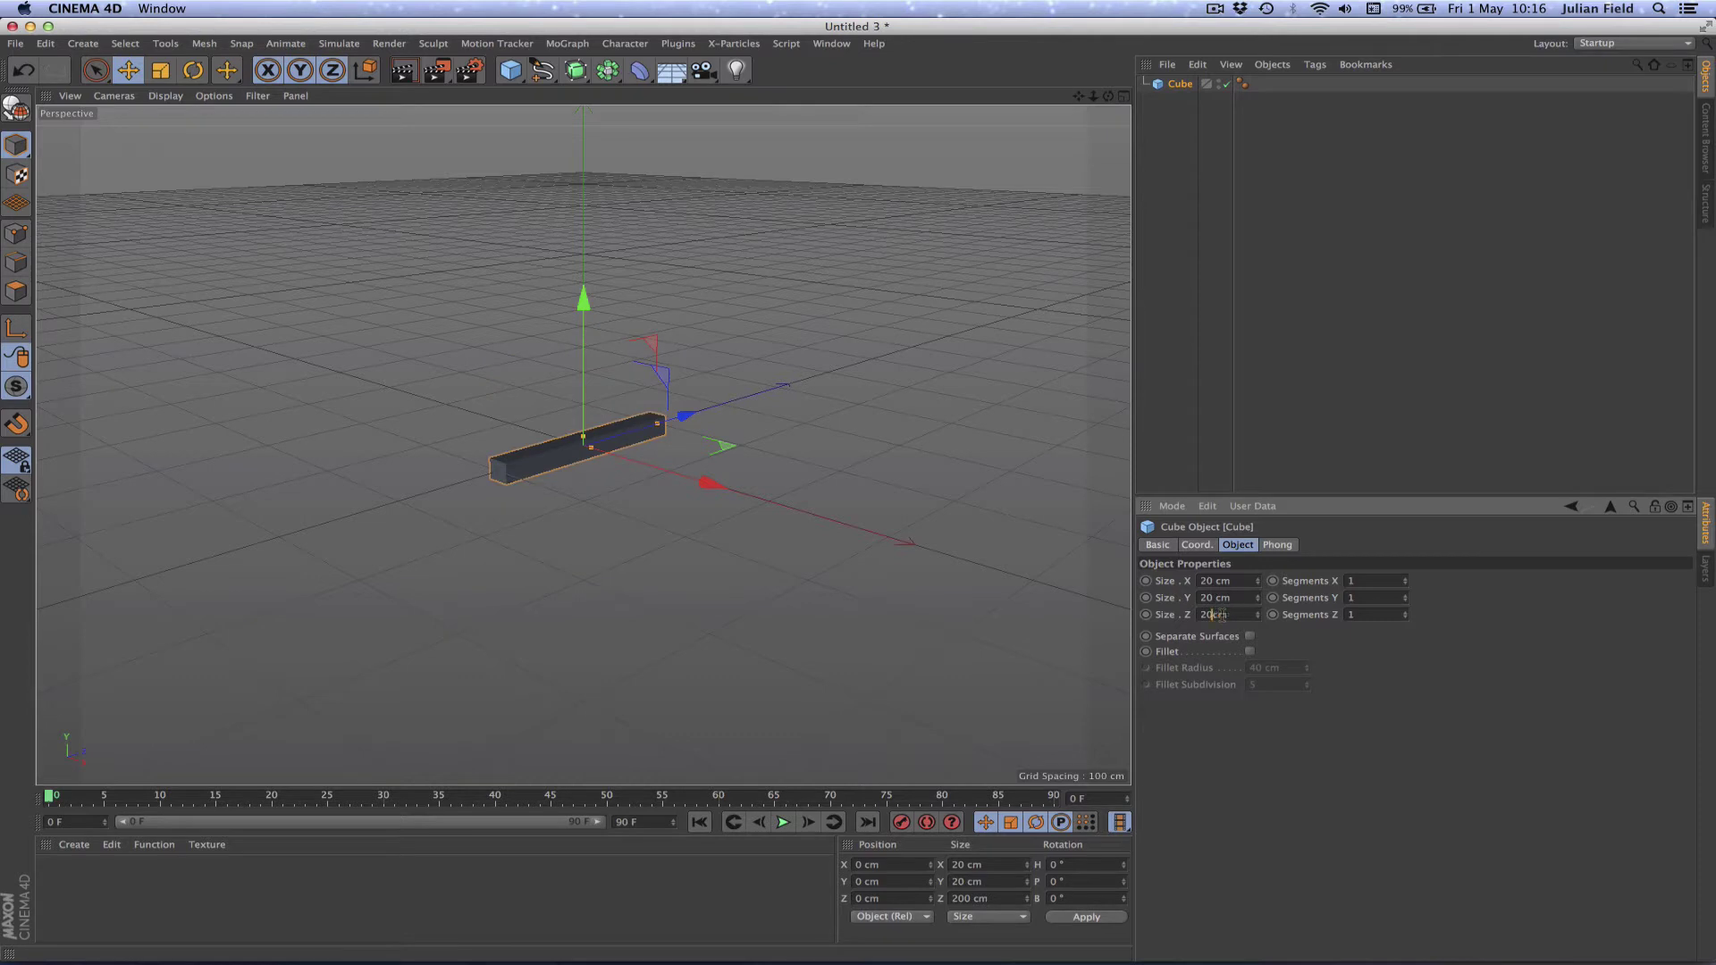
pyautogui.press('Return')
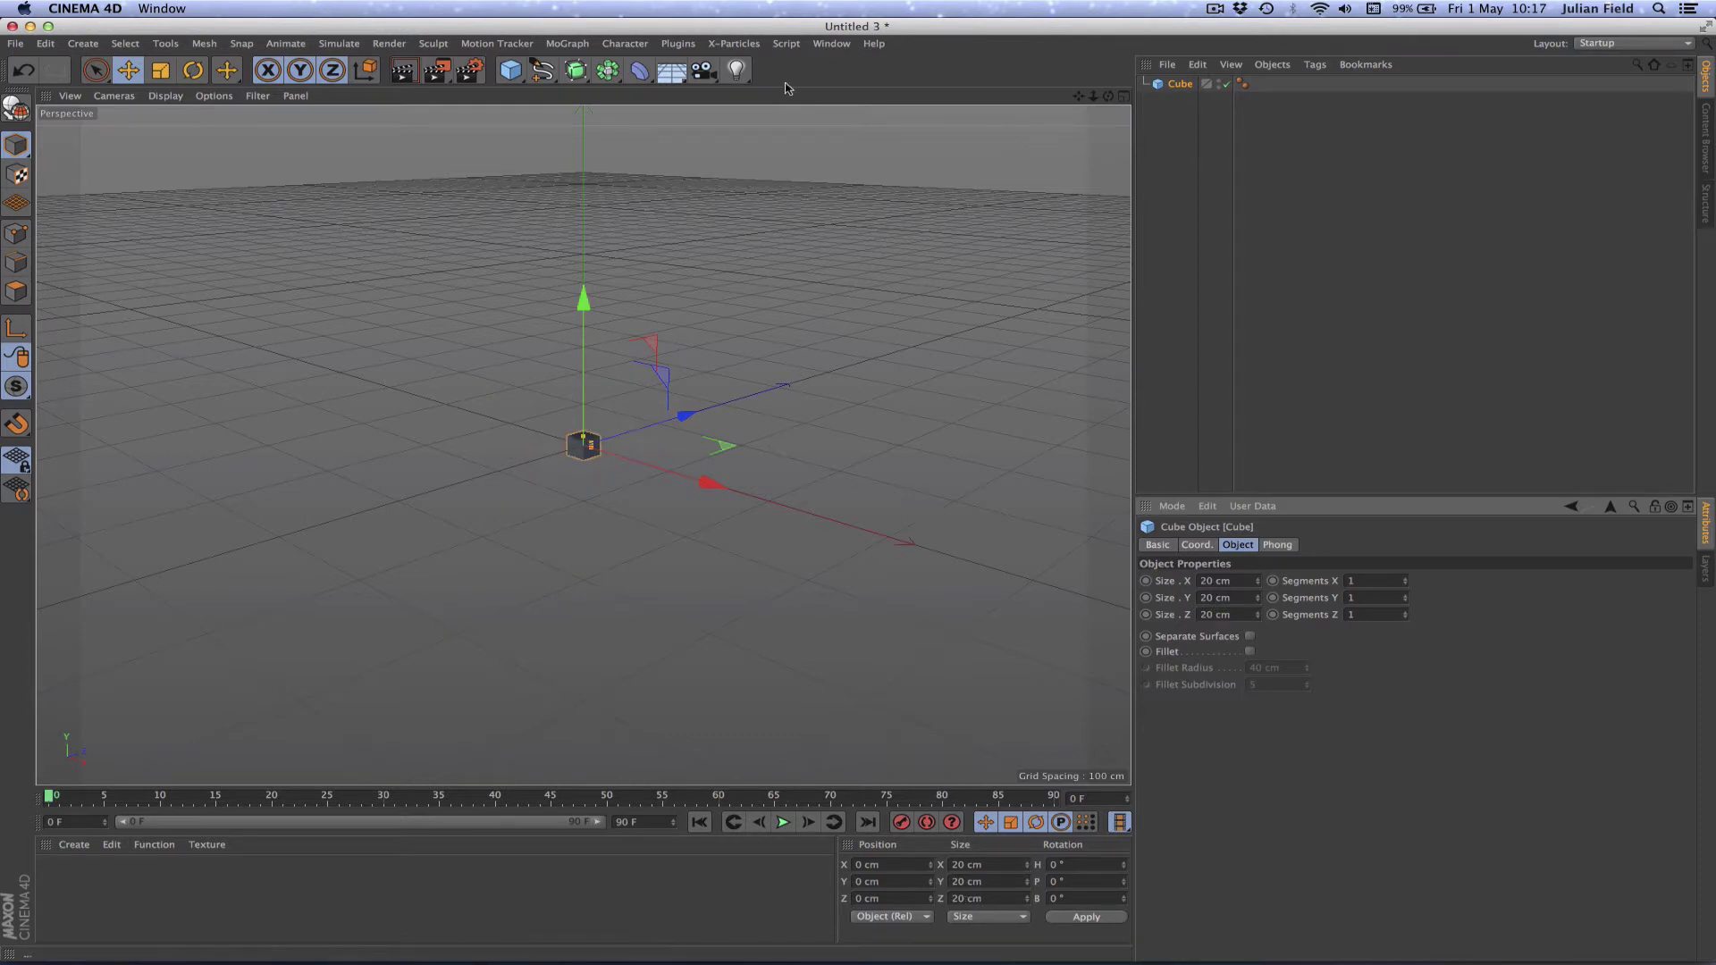
pyautogui.click(242, 43)
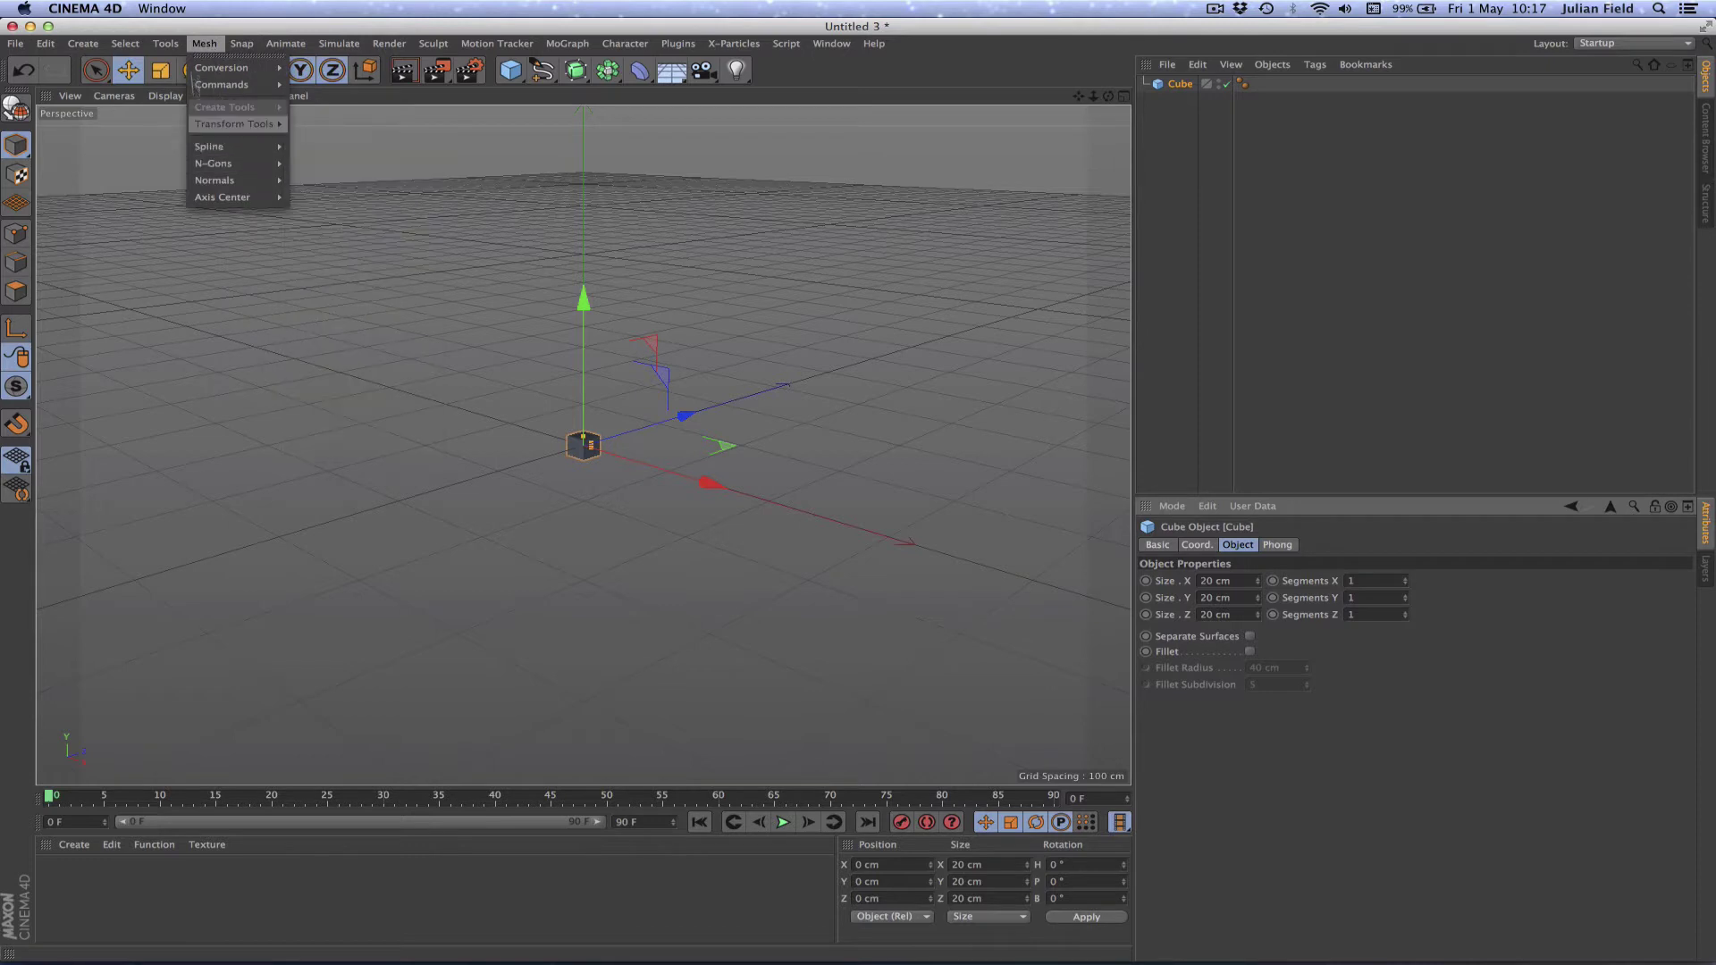
pyautogui.moveTo(166, 43)
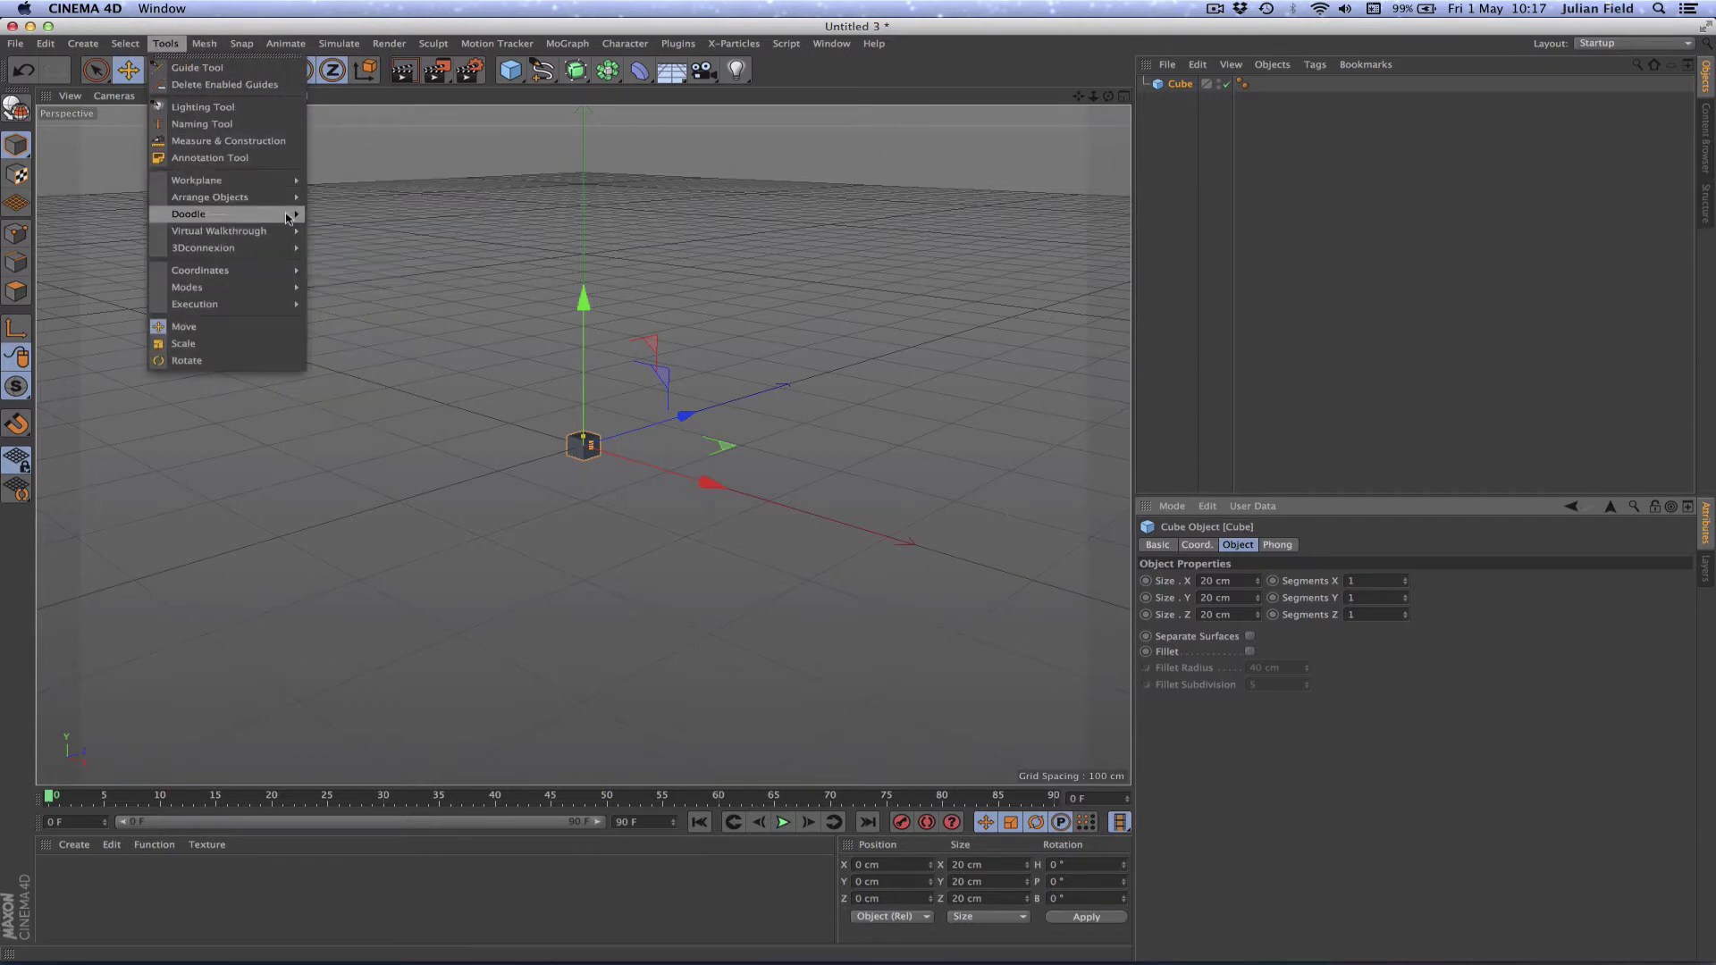
# - Duplicate the cube into 9 linear copies offset along X
pyautogui.moveTo(268, 197)
pyautogui.click(368, 235)
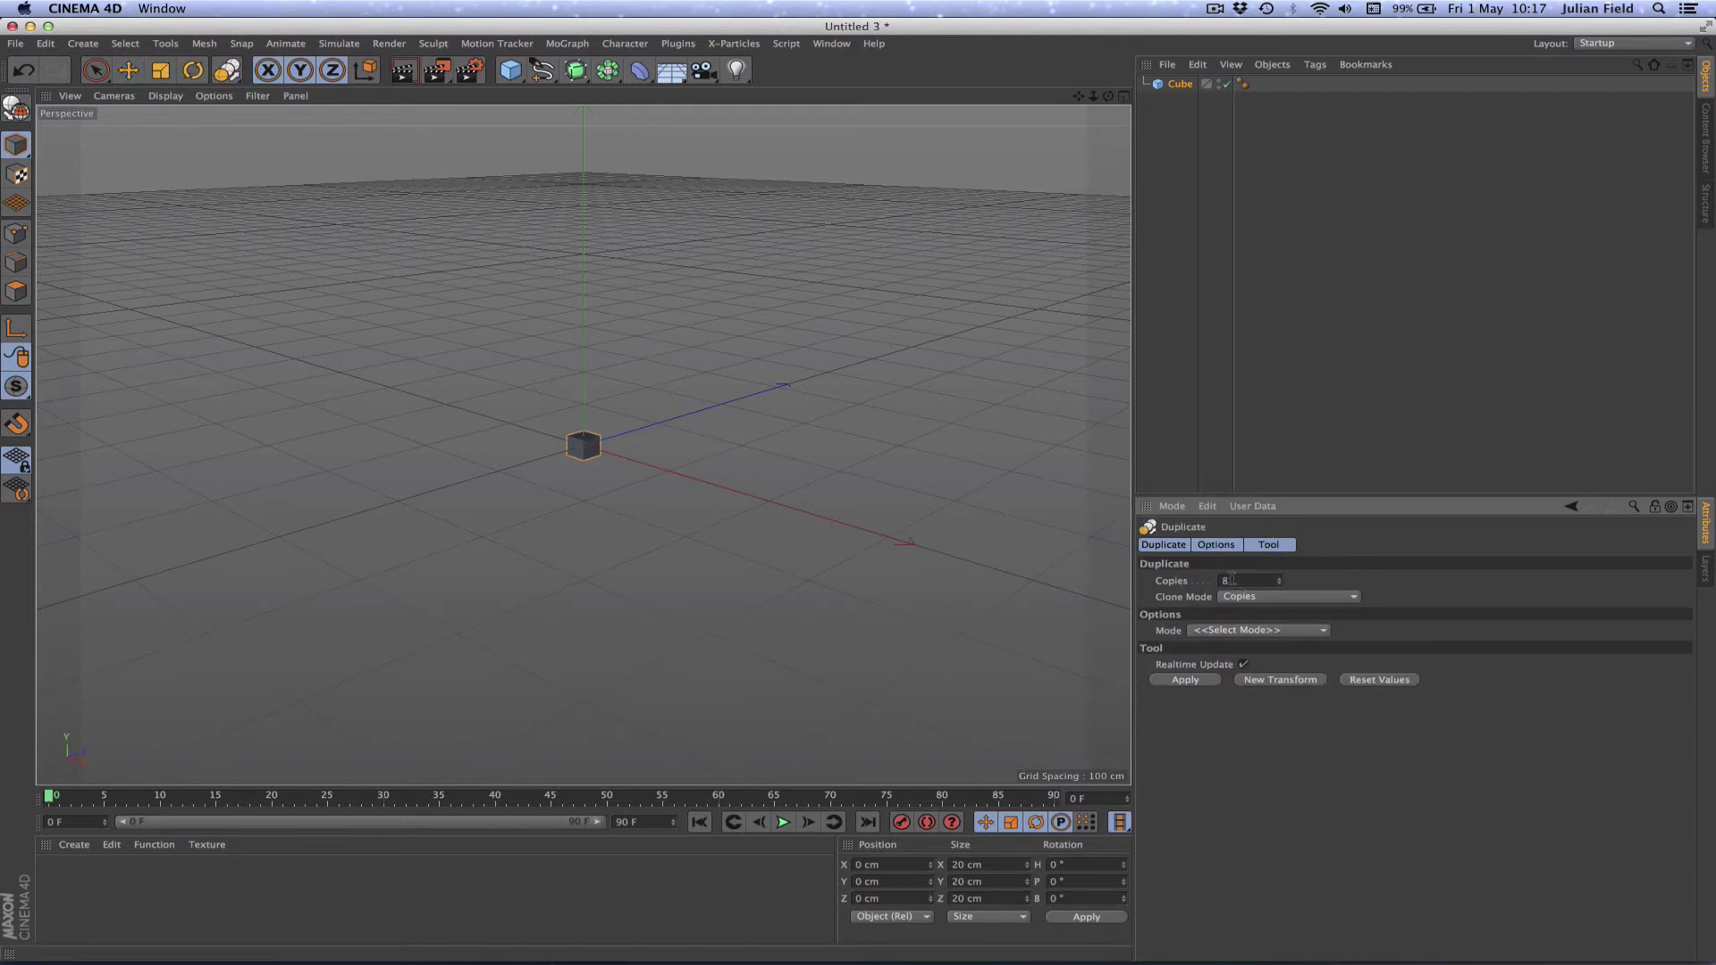
pyautogui.doubleClick(1230, 580)
pyautogui.click(1245, 631)
pyautogui.click(1236, 666)
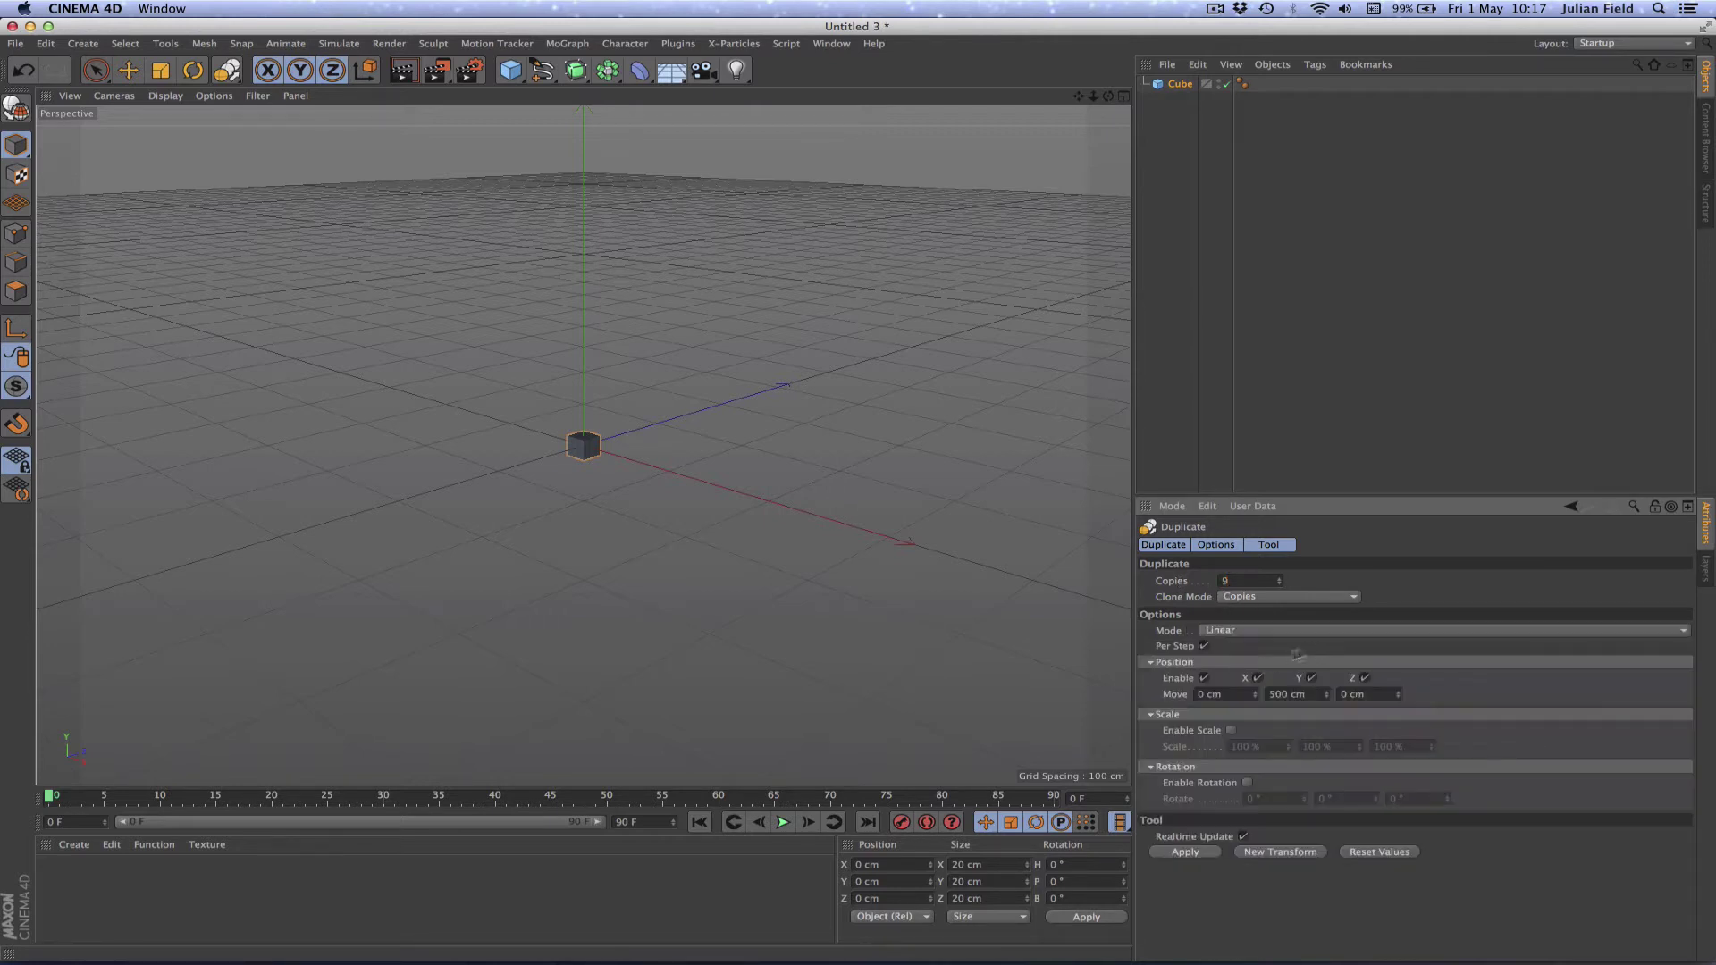
pyautogui.click(1262, 696)
pyautogui.write('3')
pyautogui.press('Return')
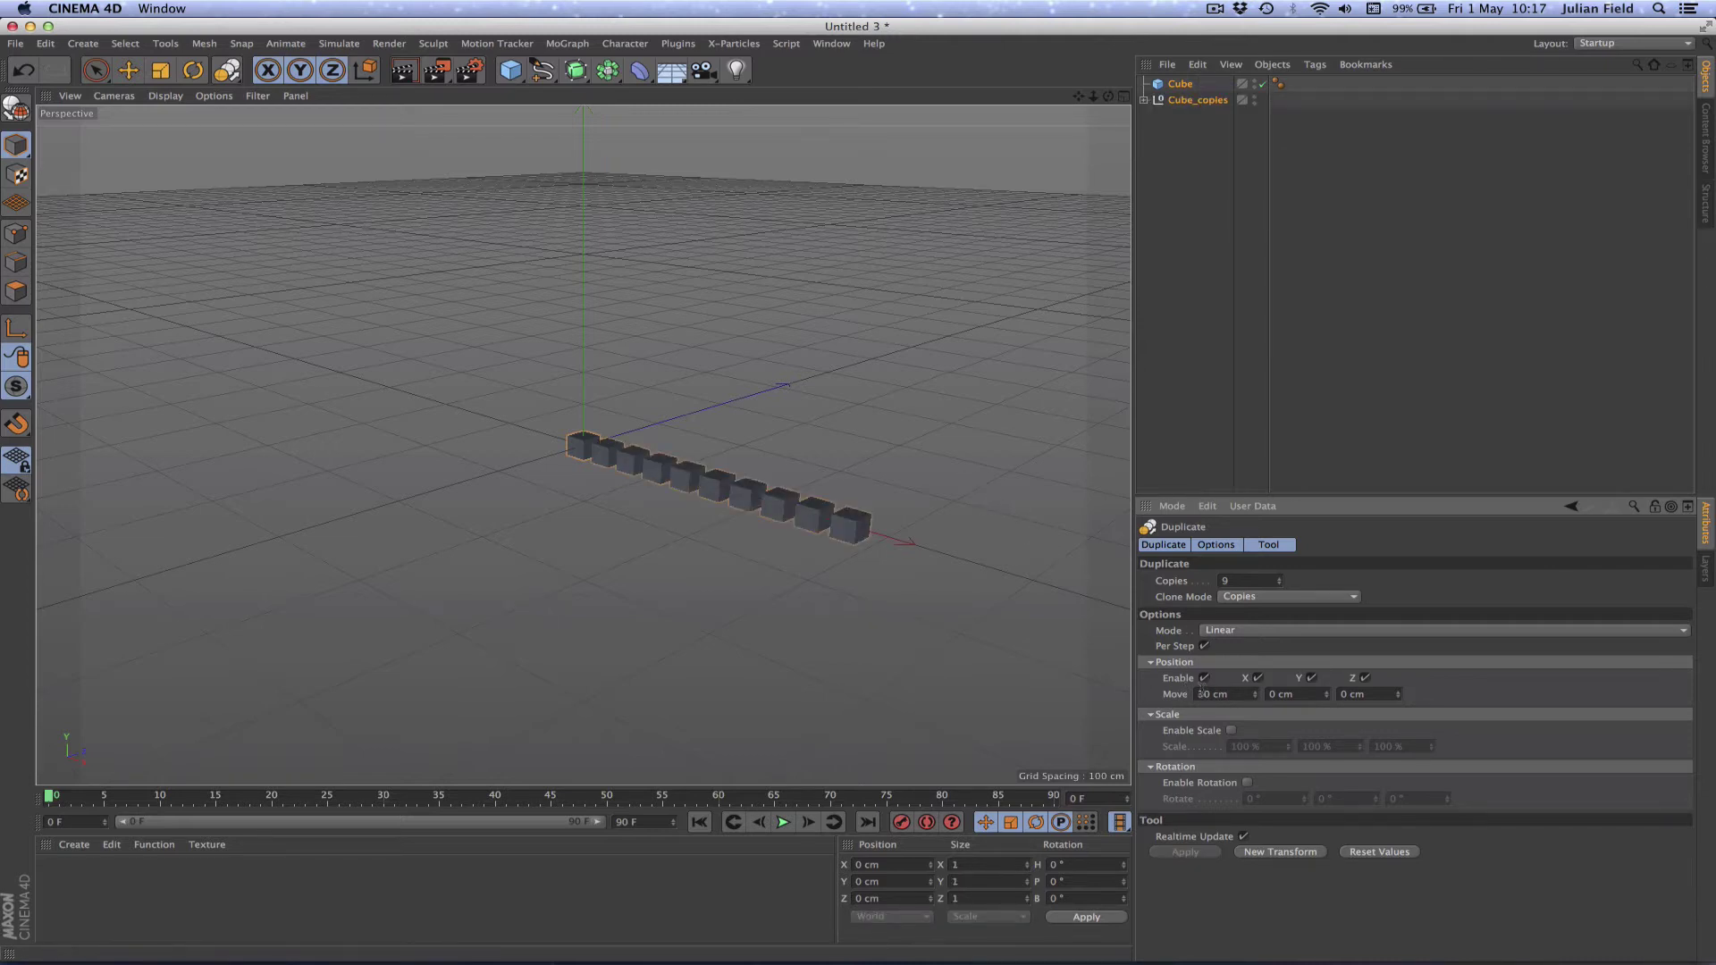
# - Change the copy spacing from 30 cm to 25 cm and frame the cube row
pyautogui.doubleClick(1203, 695)
pyautogui.write('25')
pyautogui.press('Return')
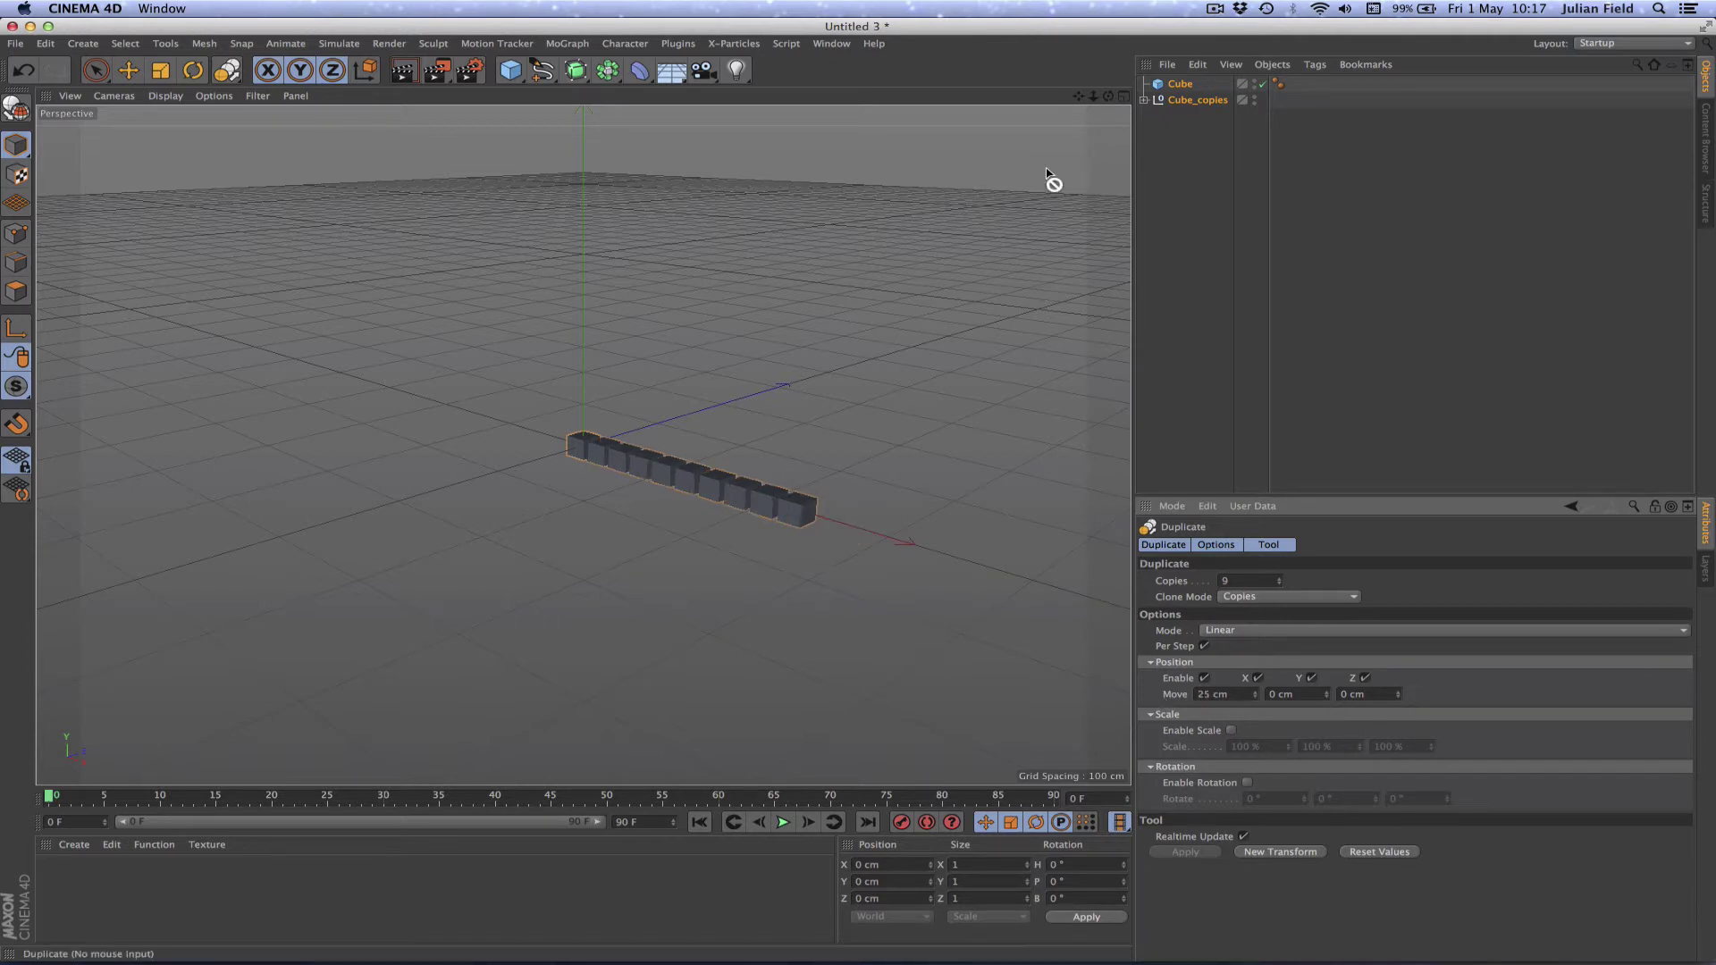
pyautogui.press('h')
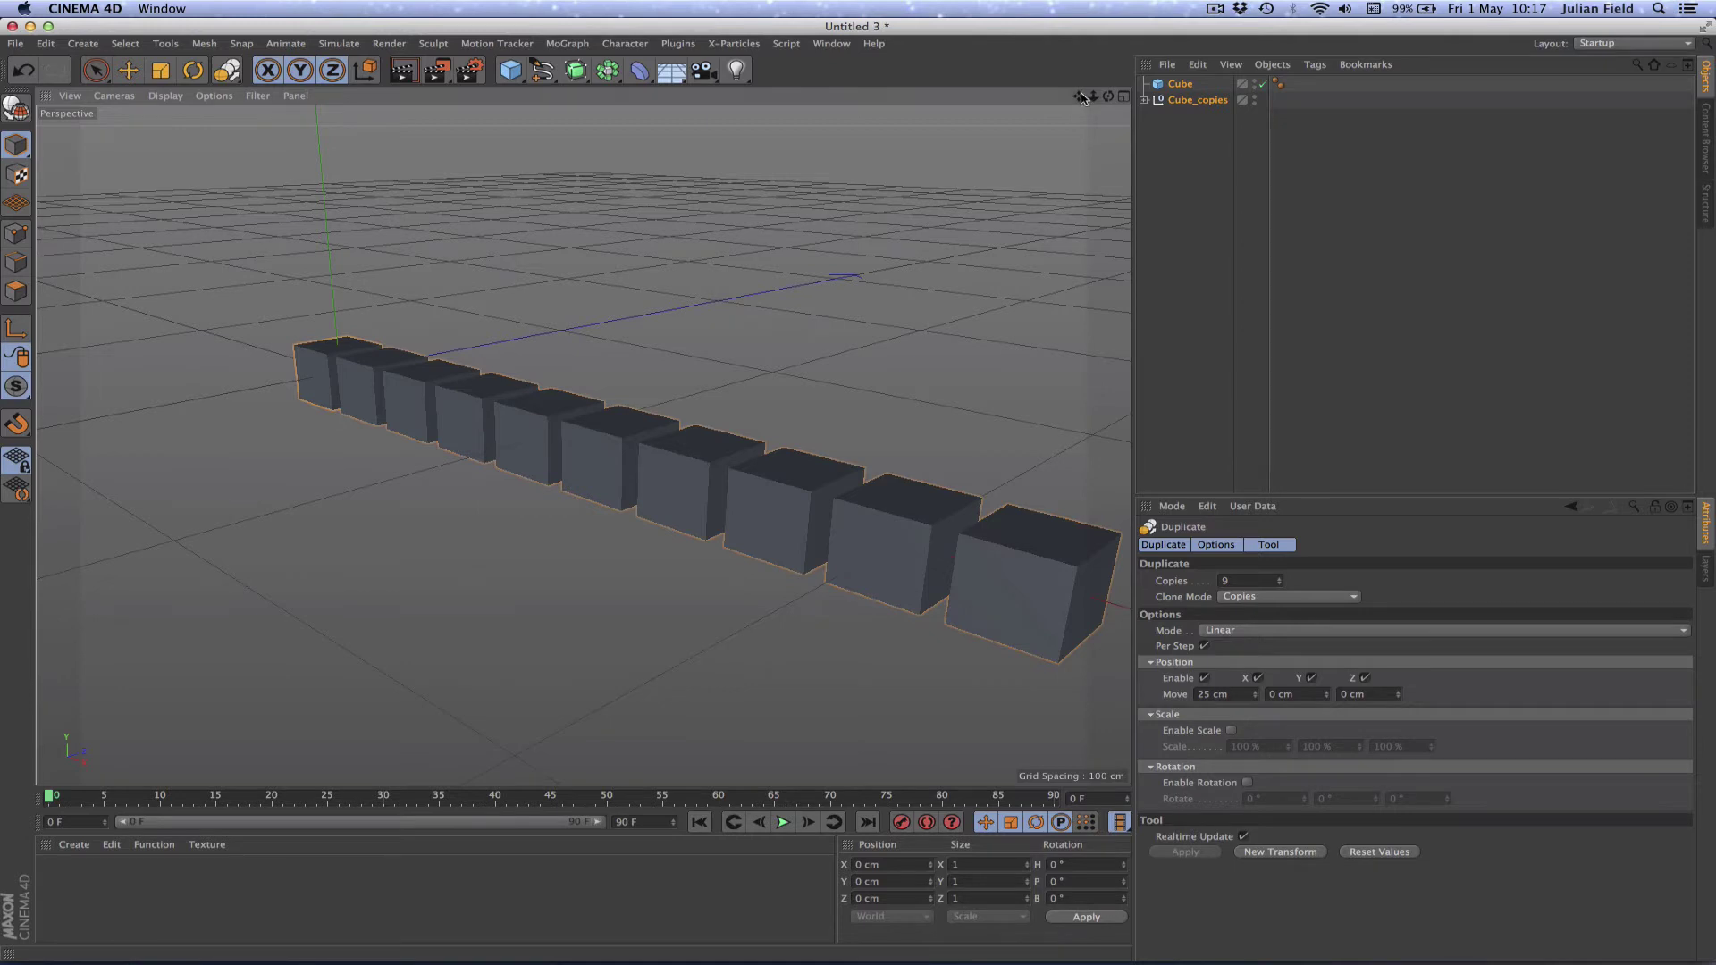
pyautogui.moveTo(1081, 96); pyautogui.dragTo(1224, 104)
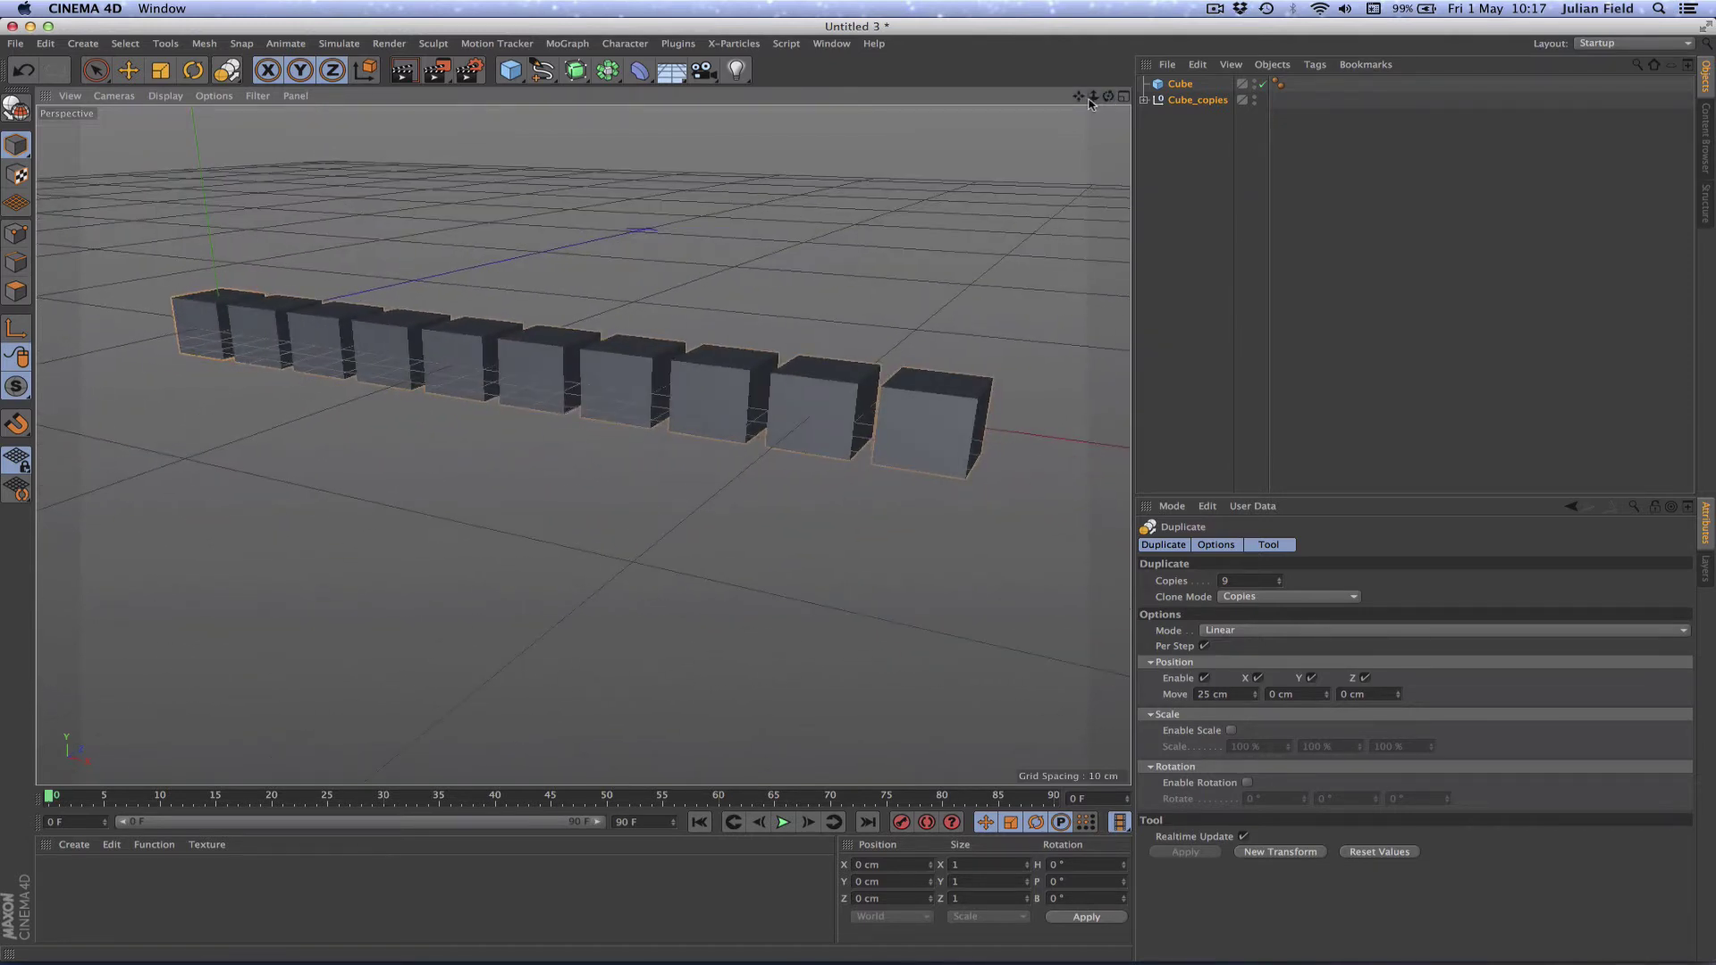
pyautogui.moveTo(582, 445); pyautogui.dragTo(1106, 100)
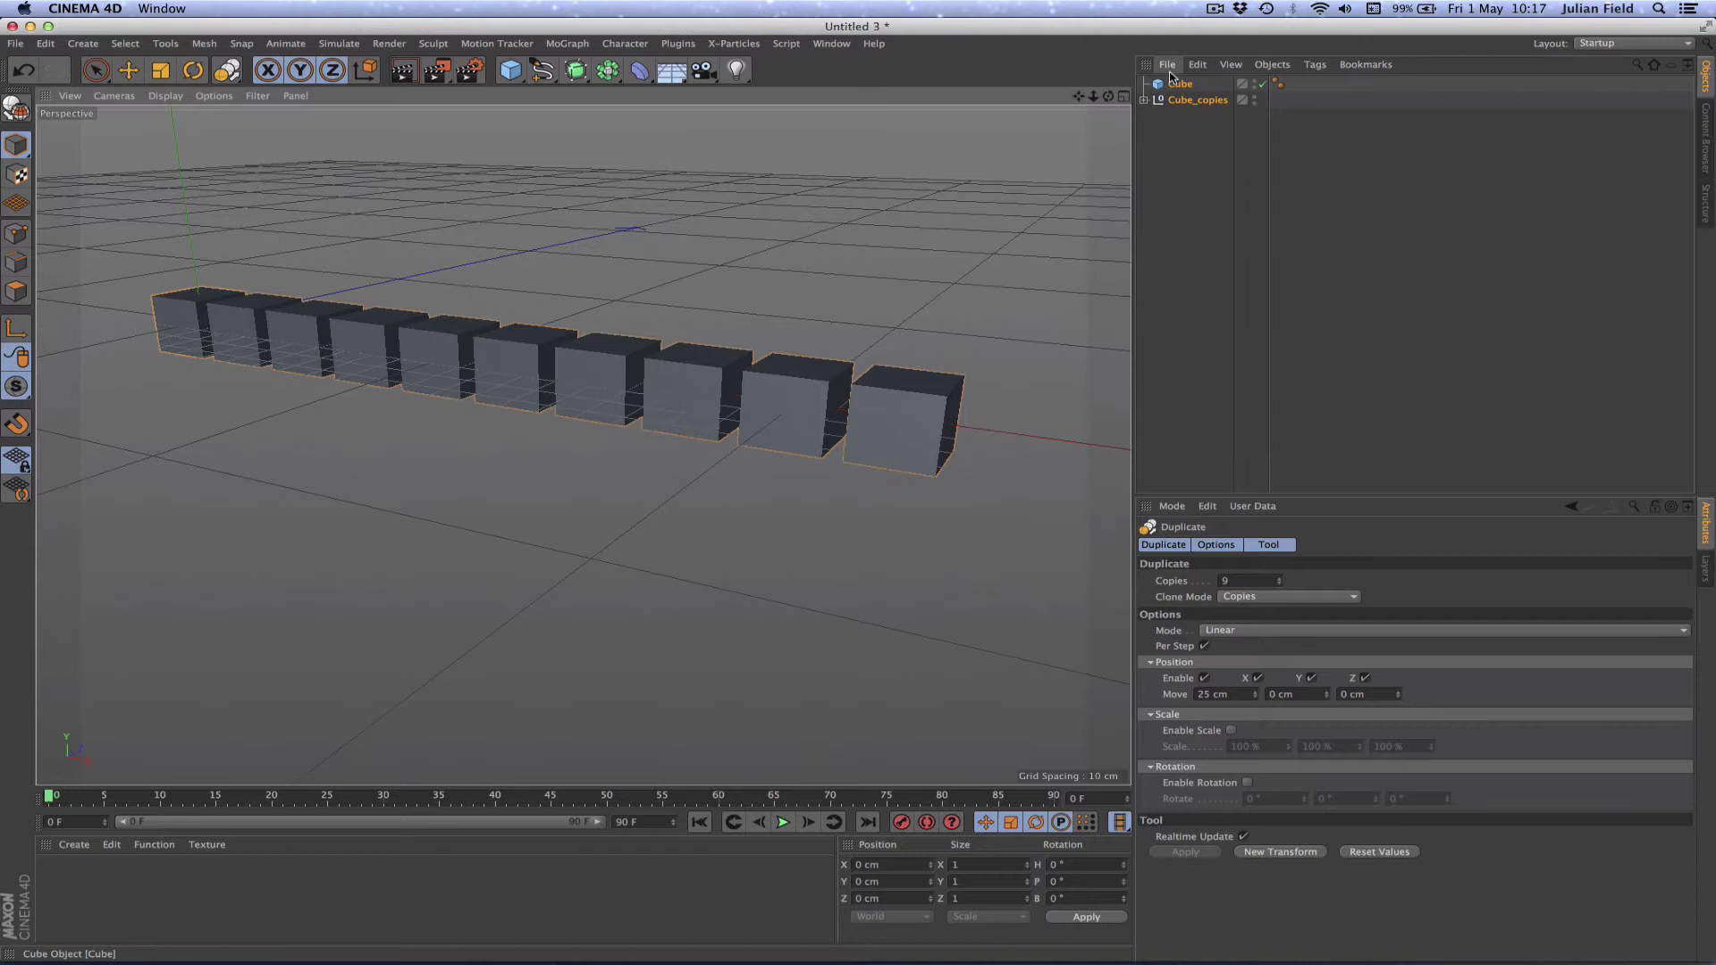
# - Rename Cube_copies to Cubes, move the original Cube into it, and select the first six cubes
pyautogui.click(1145, 100)
pyautogui.doubleClick(1197, 101)
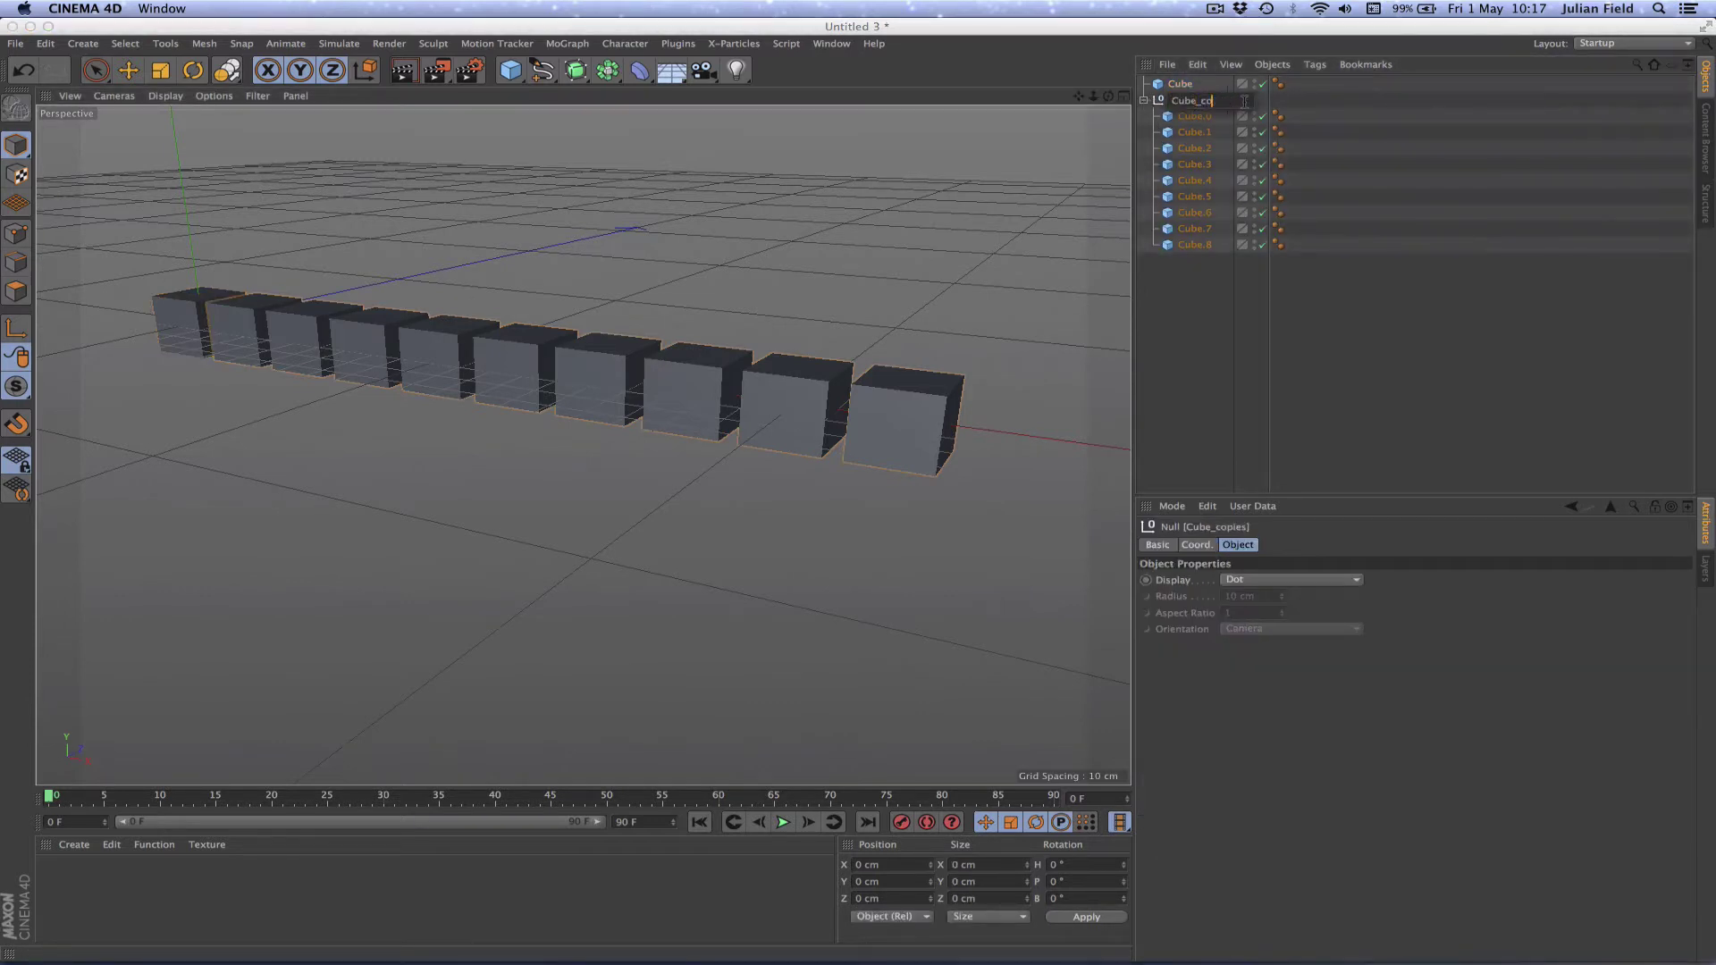
pyautogui.write('Cubes')
pyautogui.press('Return')
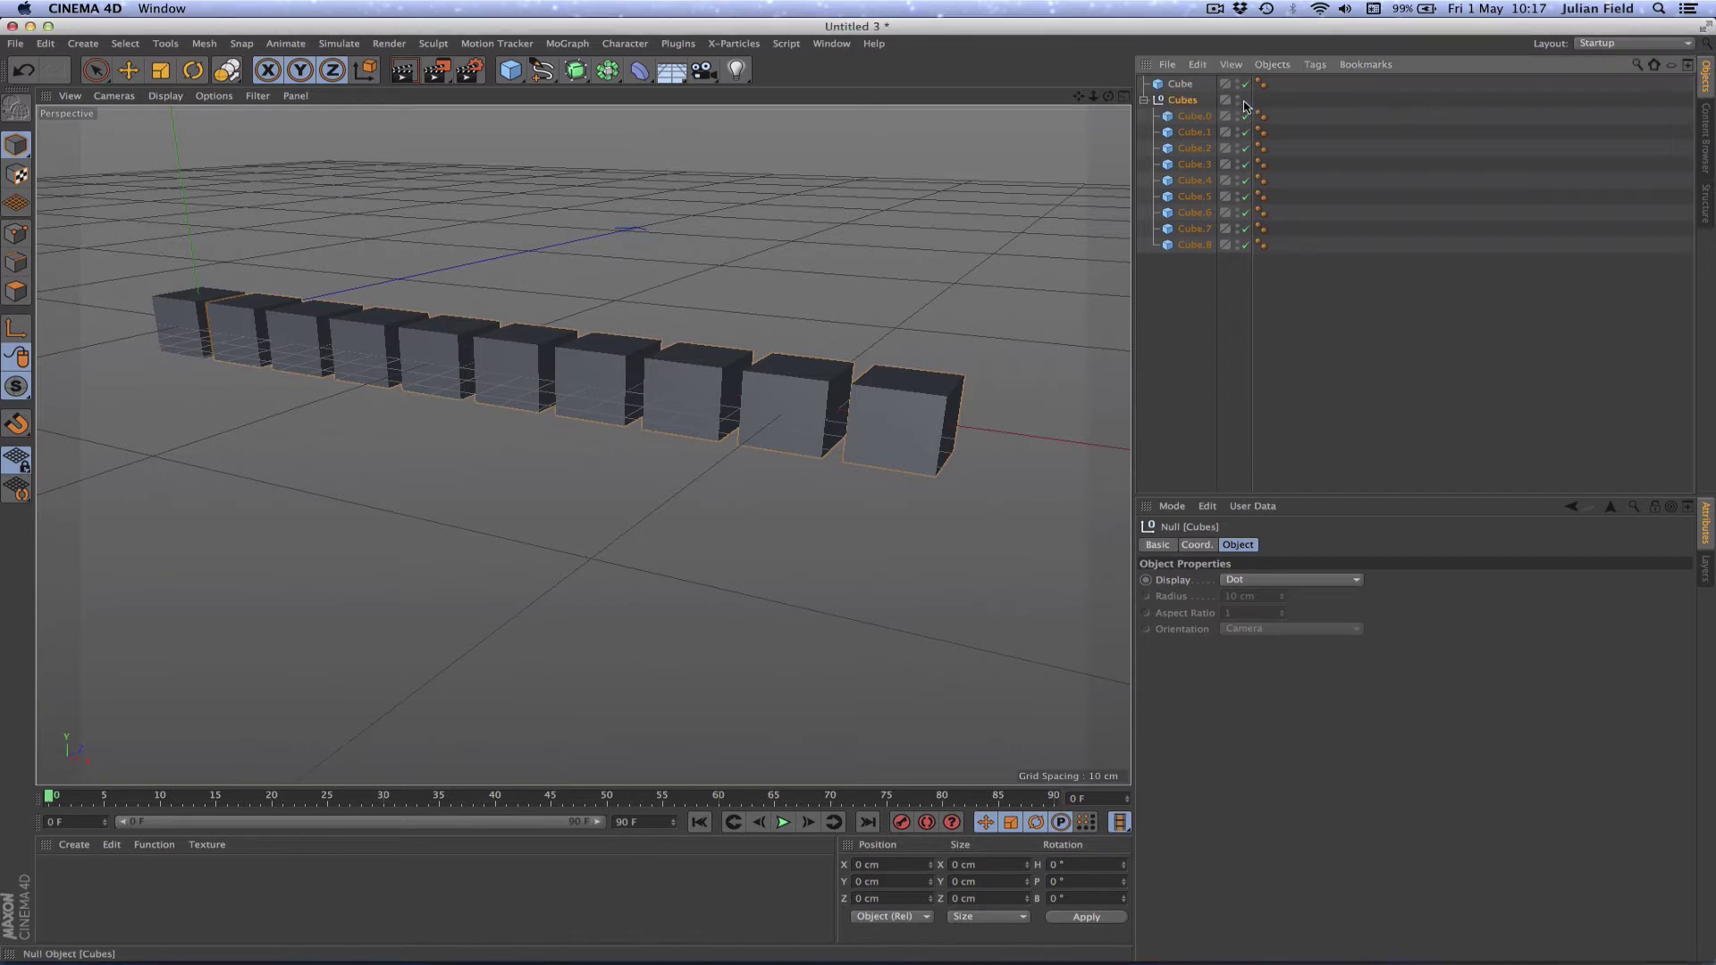
pyautogui.moveTo(1179, 83)
pyautogui.mouseDown()
pyautogui.moveTo(1202, 116)
pyautogui.moveTo(1199, 93)
pyautogui.mouseUp()
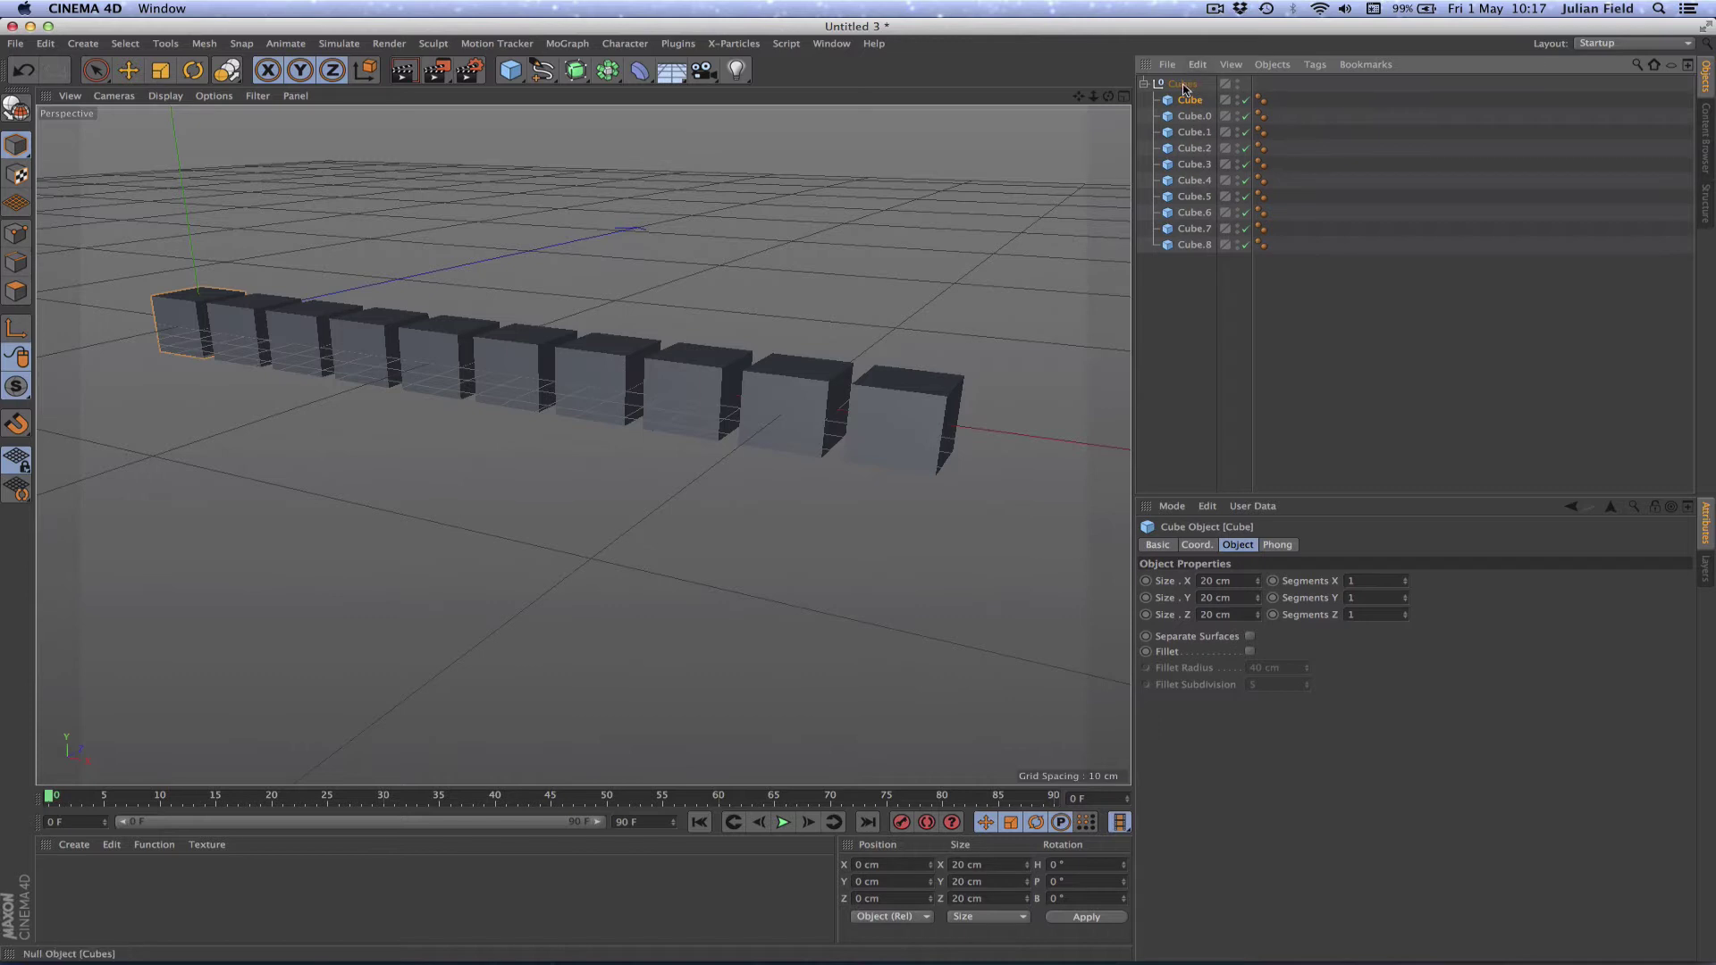
pyautogui.click(1183, 86)
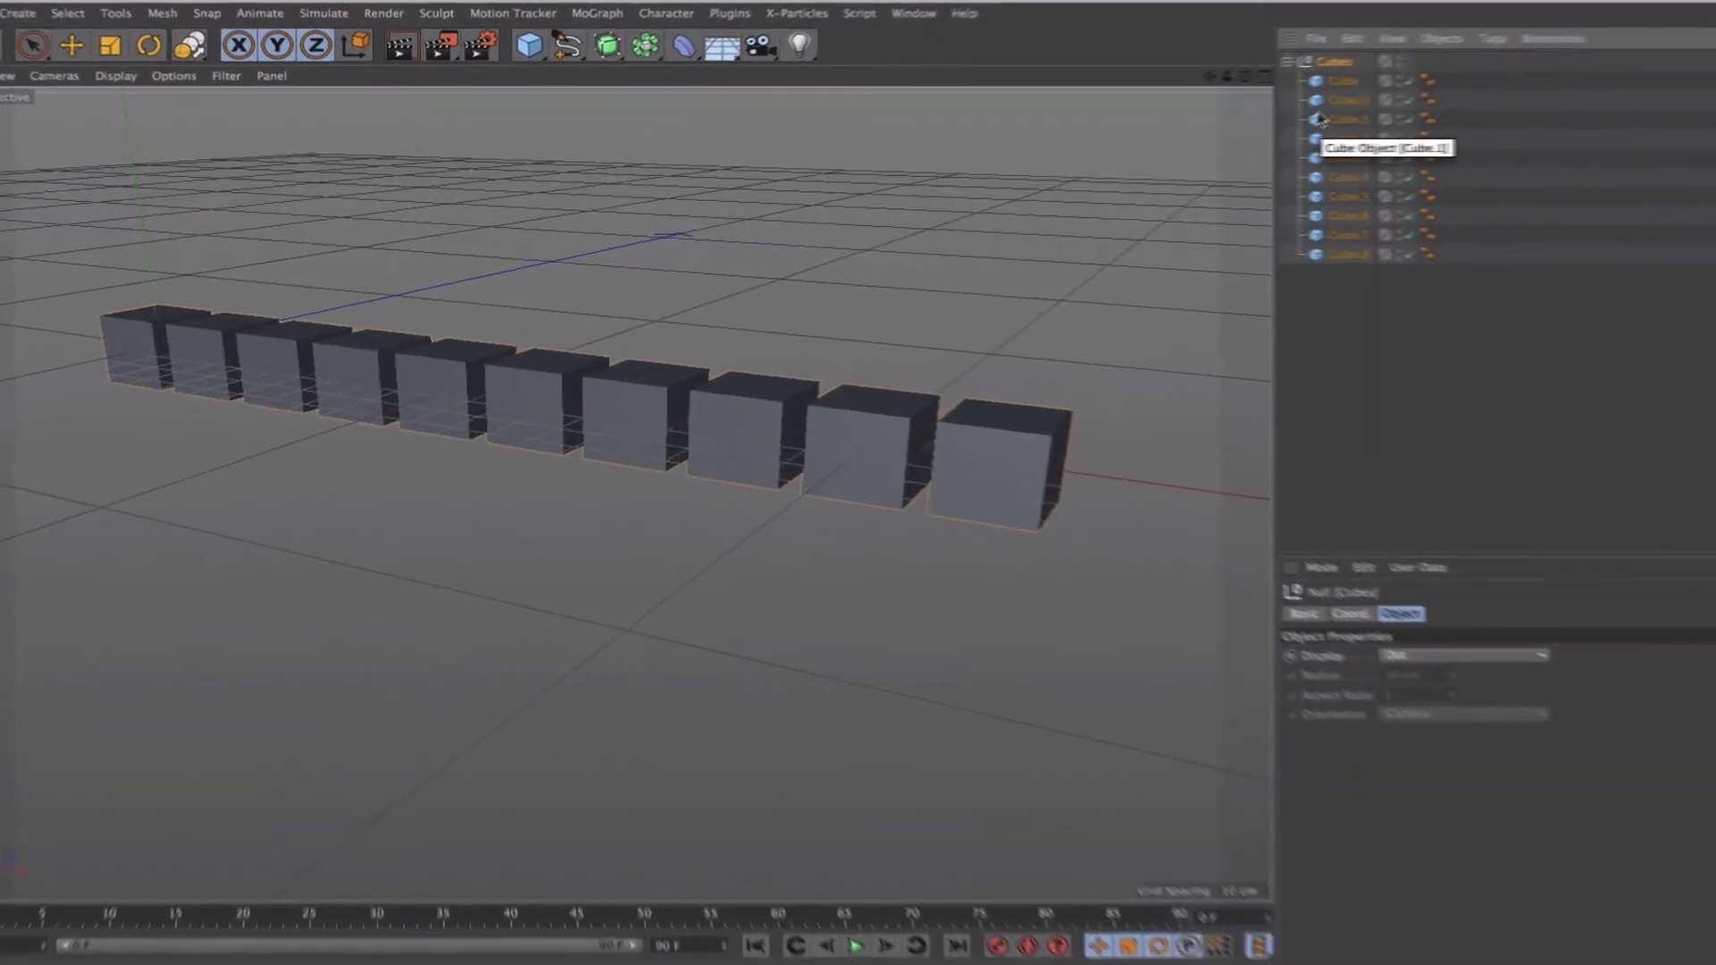
pyautogui.moveTo(1364, 67); pyautogui.dragTo(1434, 175)
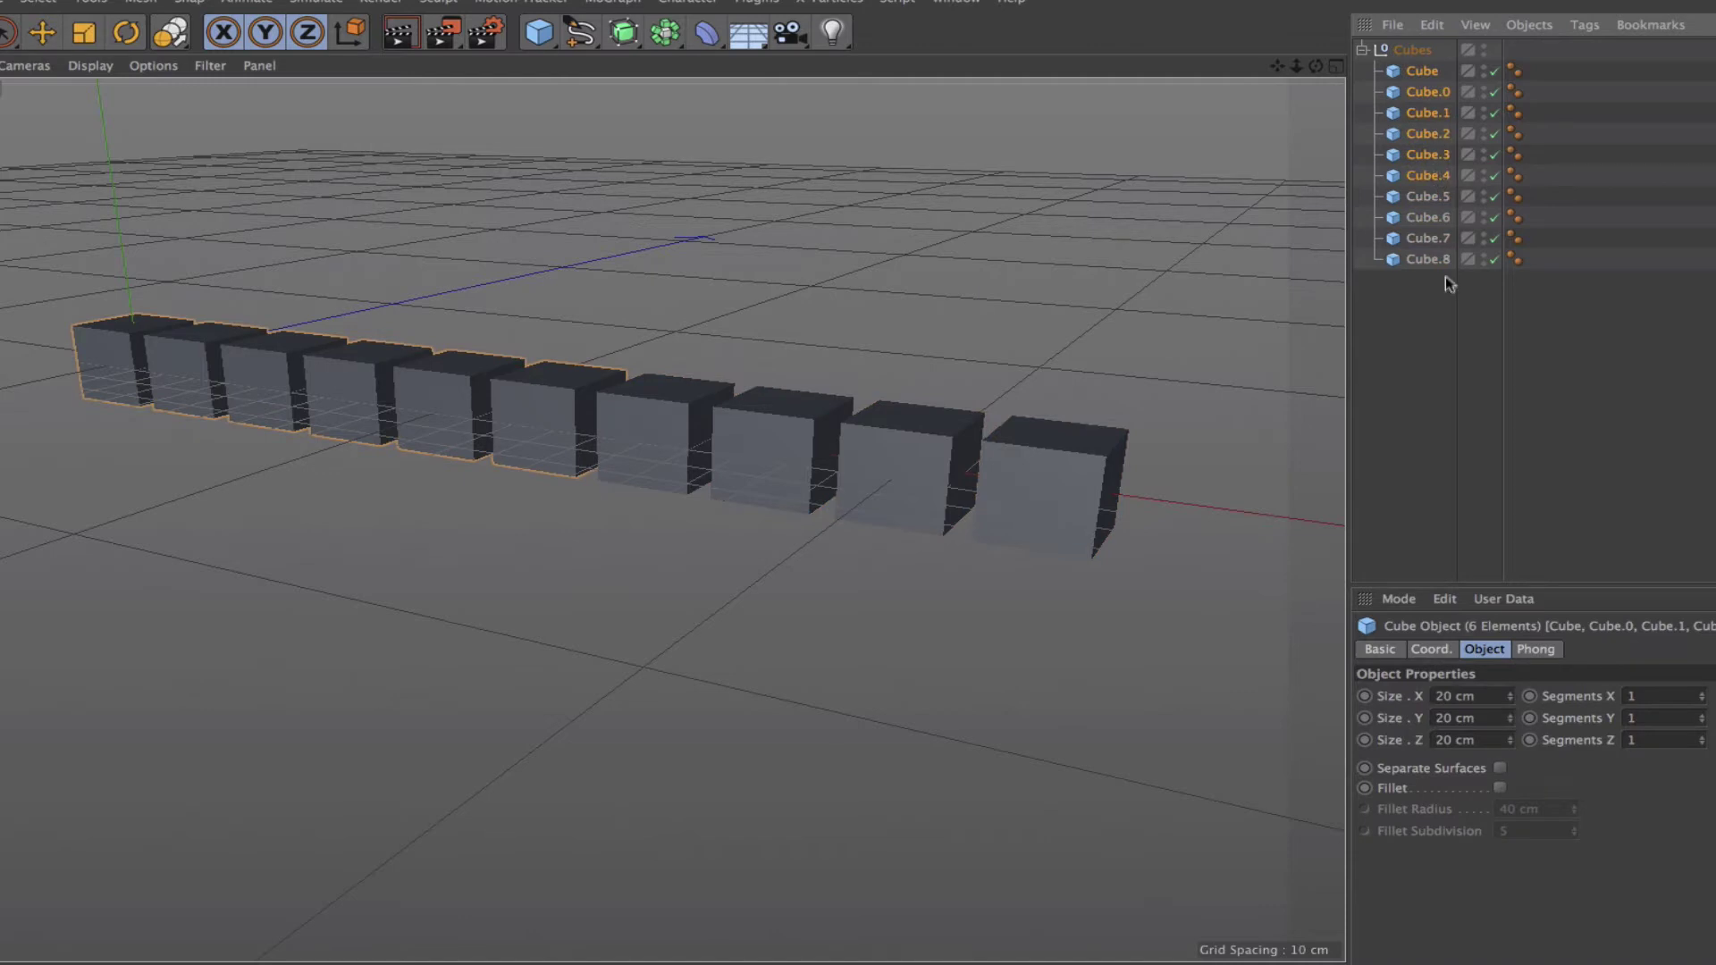
# - Turn on display colour for the first six cubes and make it green
pyautogui.click(1381, 650)
pyautogui.click(1519, 780)
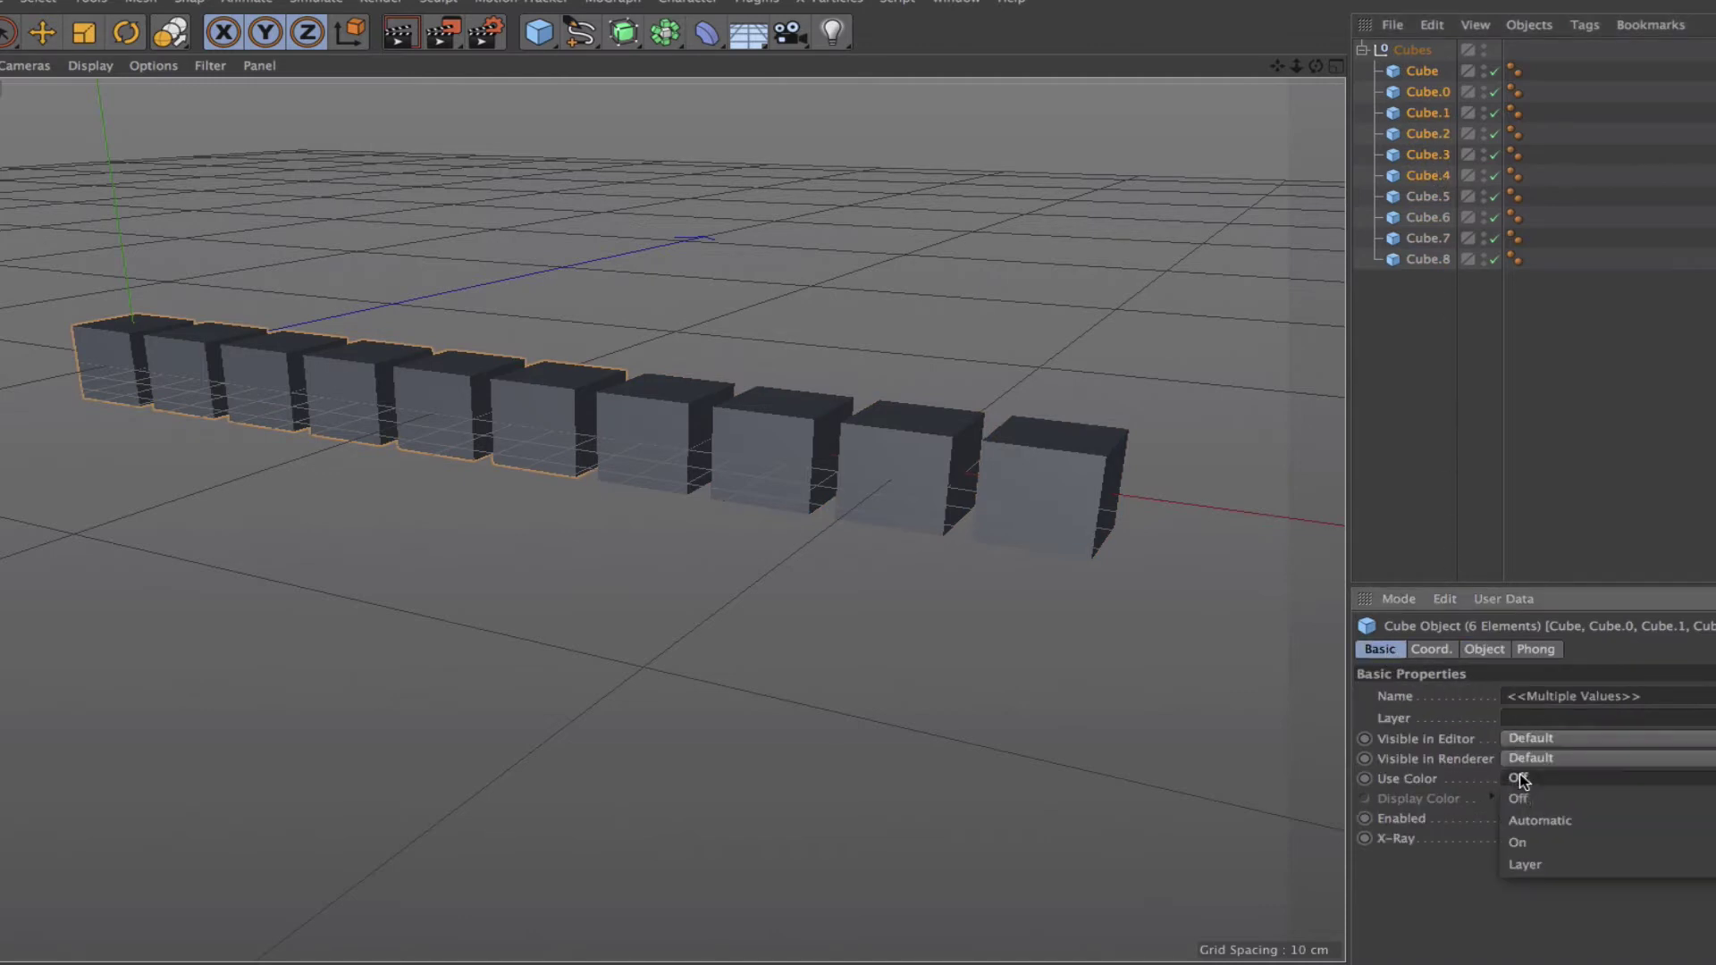
pyautogui.click(1539, 820)
pyautogui.click(1528, 800)
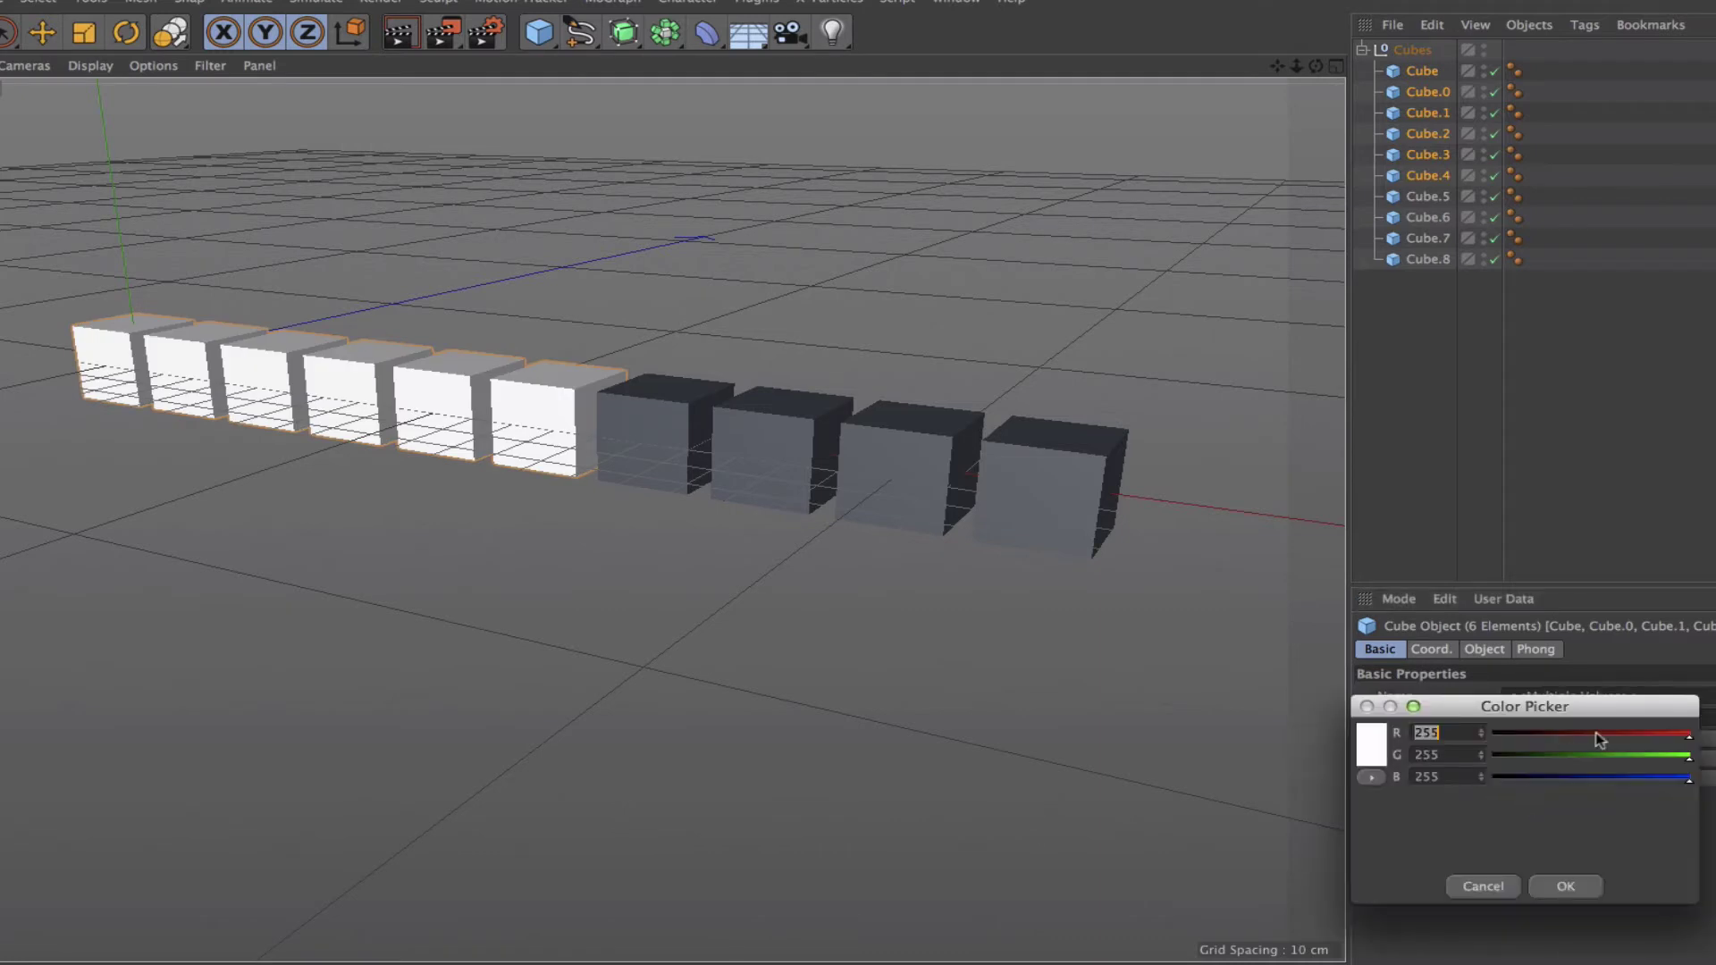
pyautogui.moveTo(1634, 731); pyautogui.dragTo(1490, 779)
pyautogui.click(1565, 886)
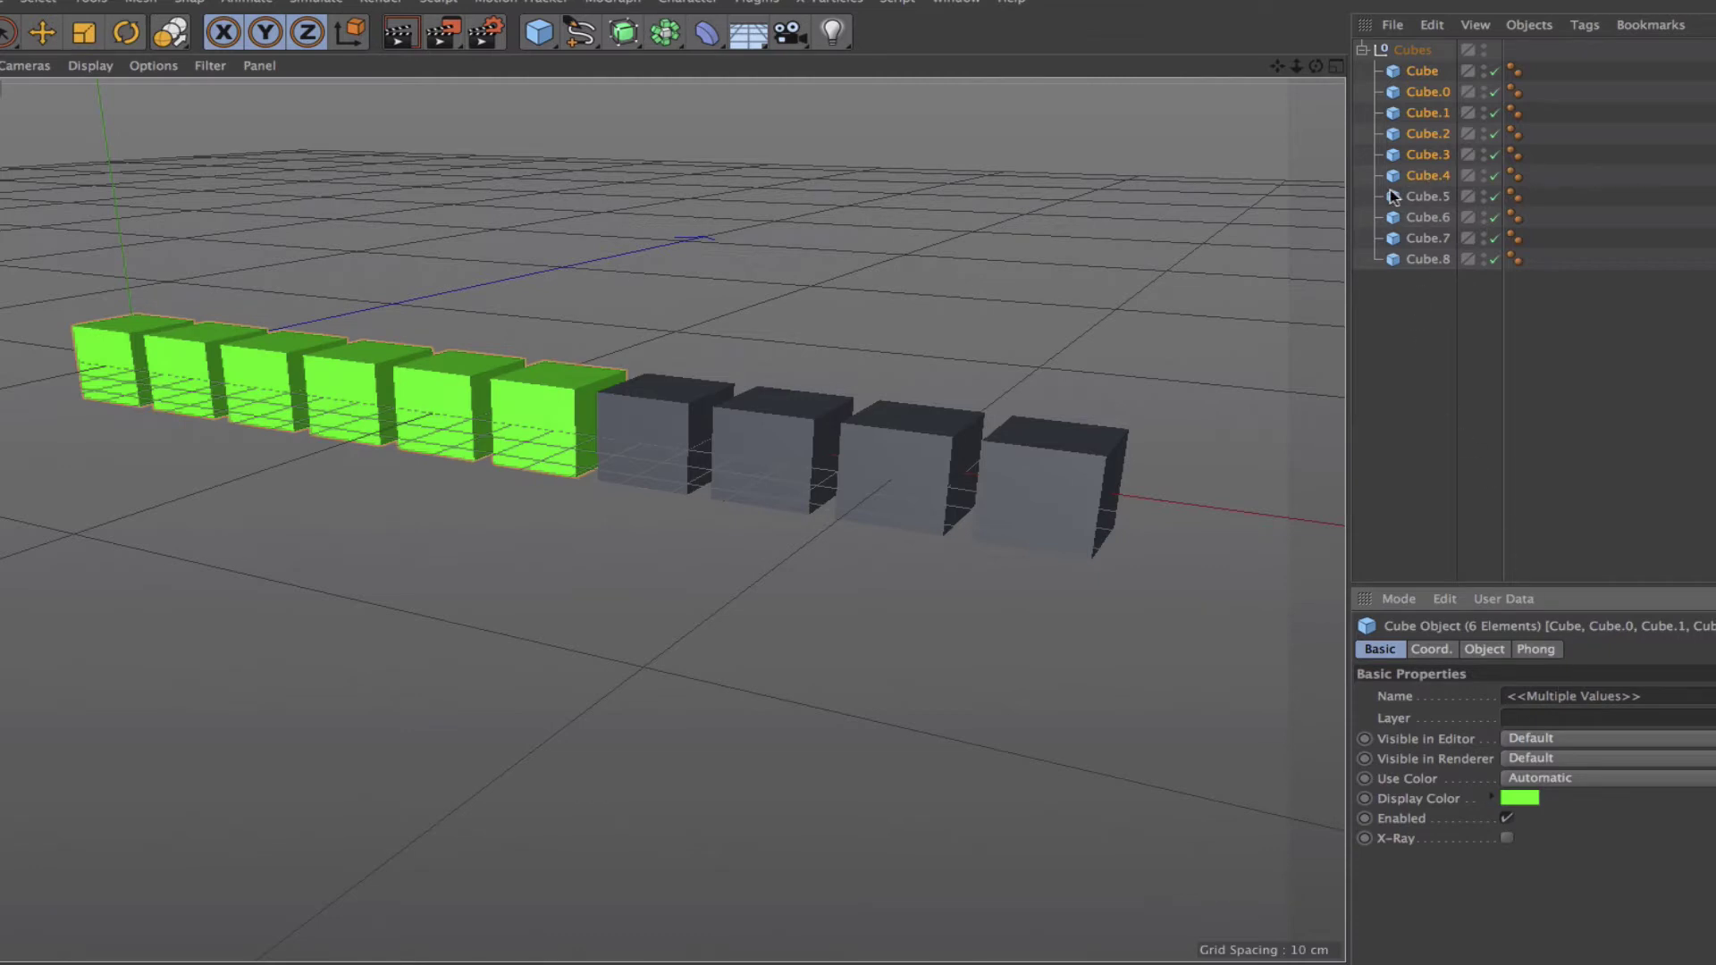
# - Give Cube.5 to Cube.7 an amber display colour
pyautogui.moveTo(1364, 190); pyautogui.dragTo(1433, 243)
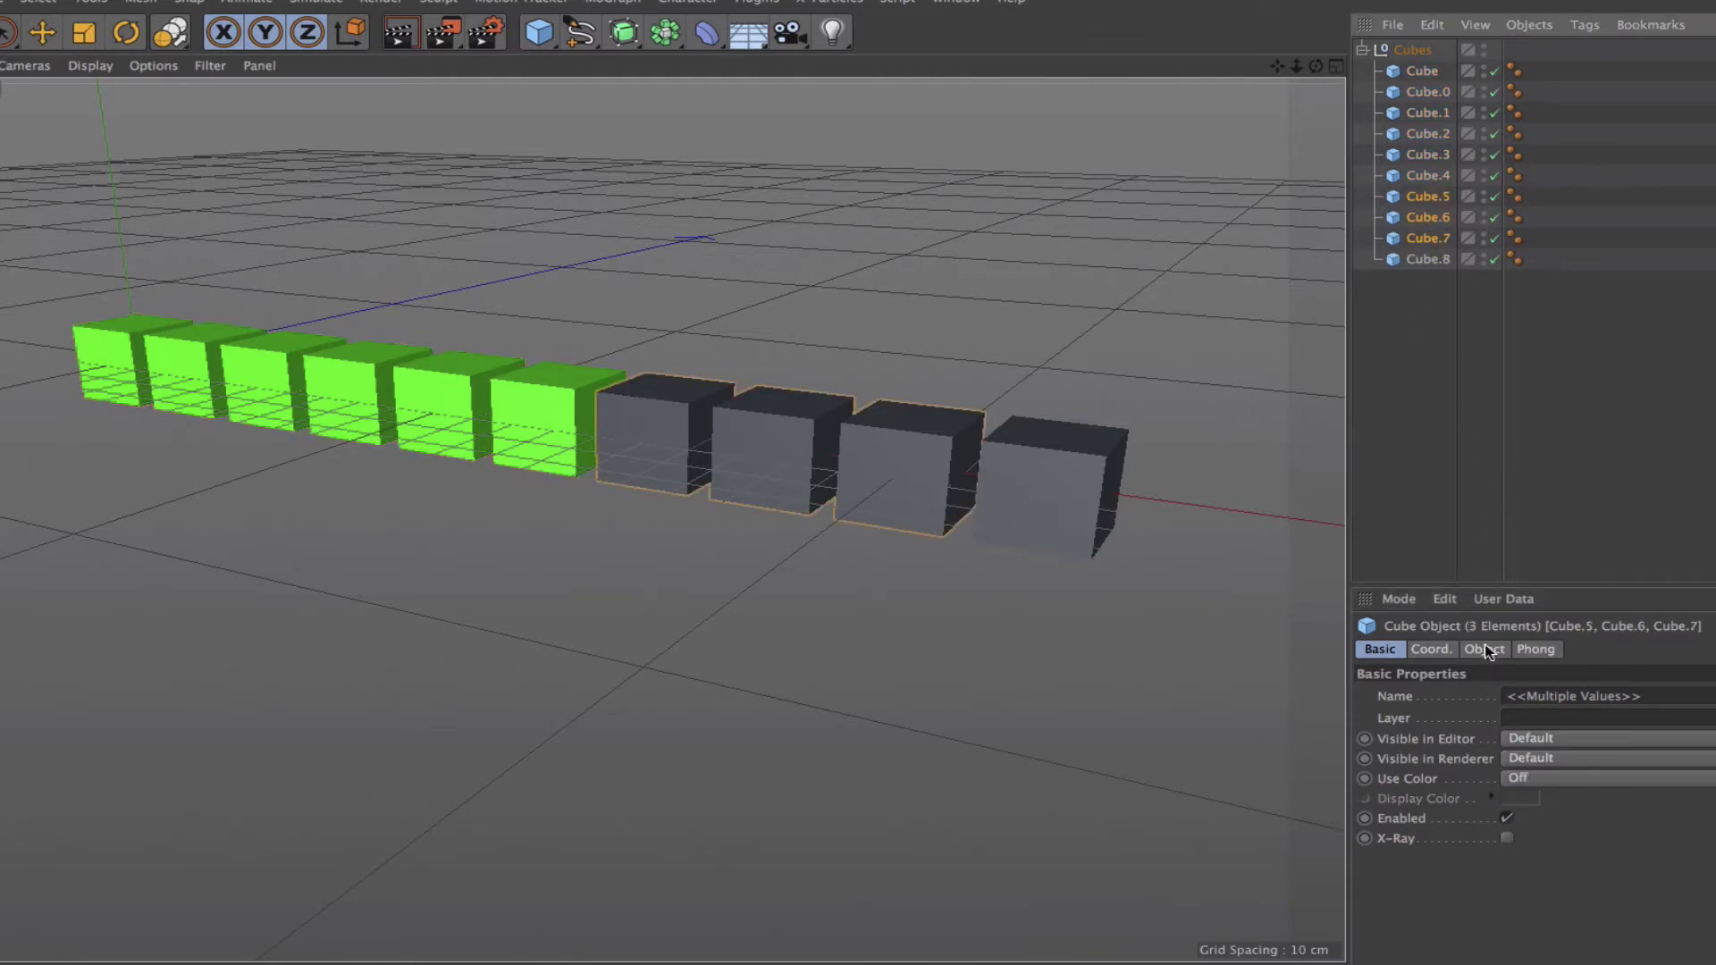
pyautogui.click(1536, 785)
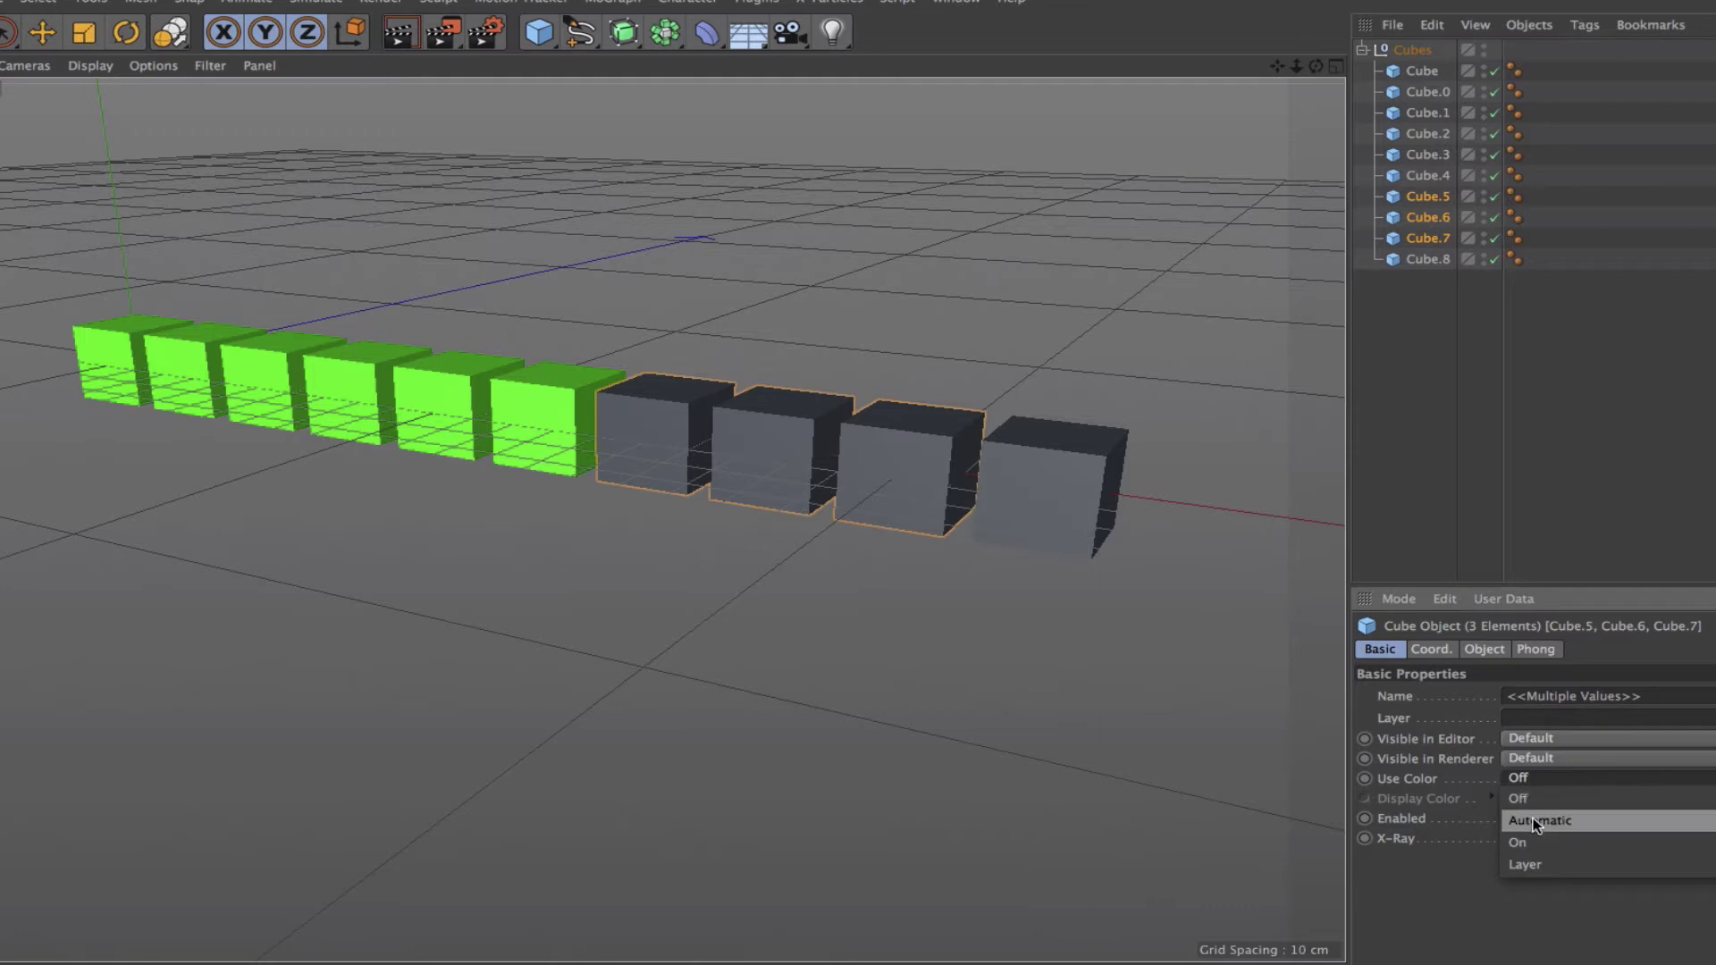
pyautogui.click(1530, 800)
pyautogui.click(1520, 799)
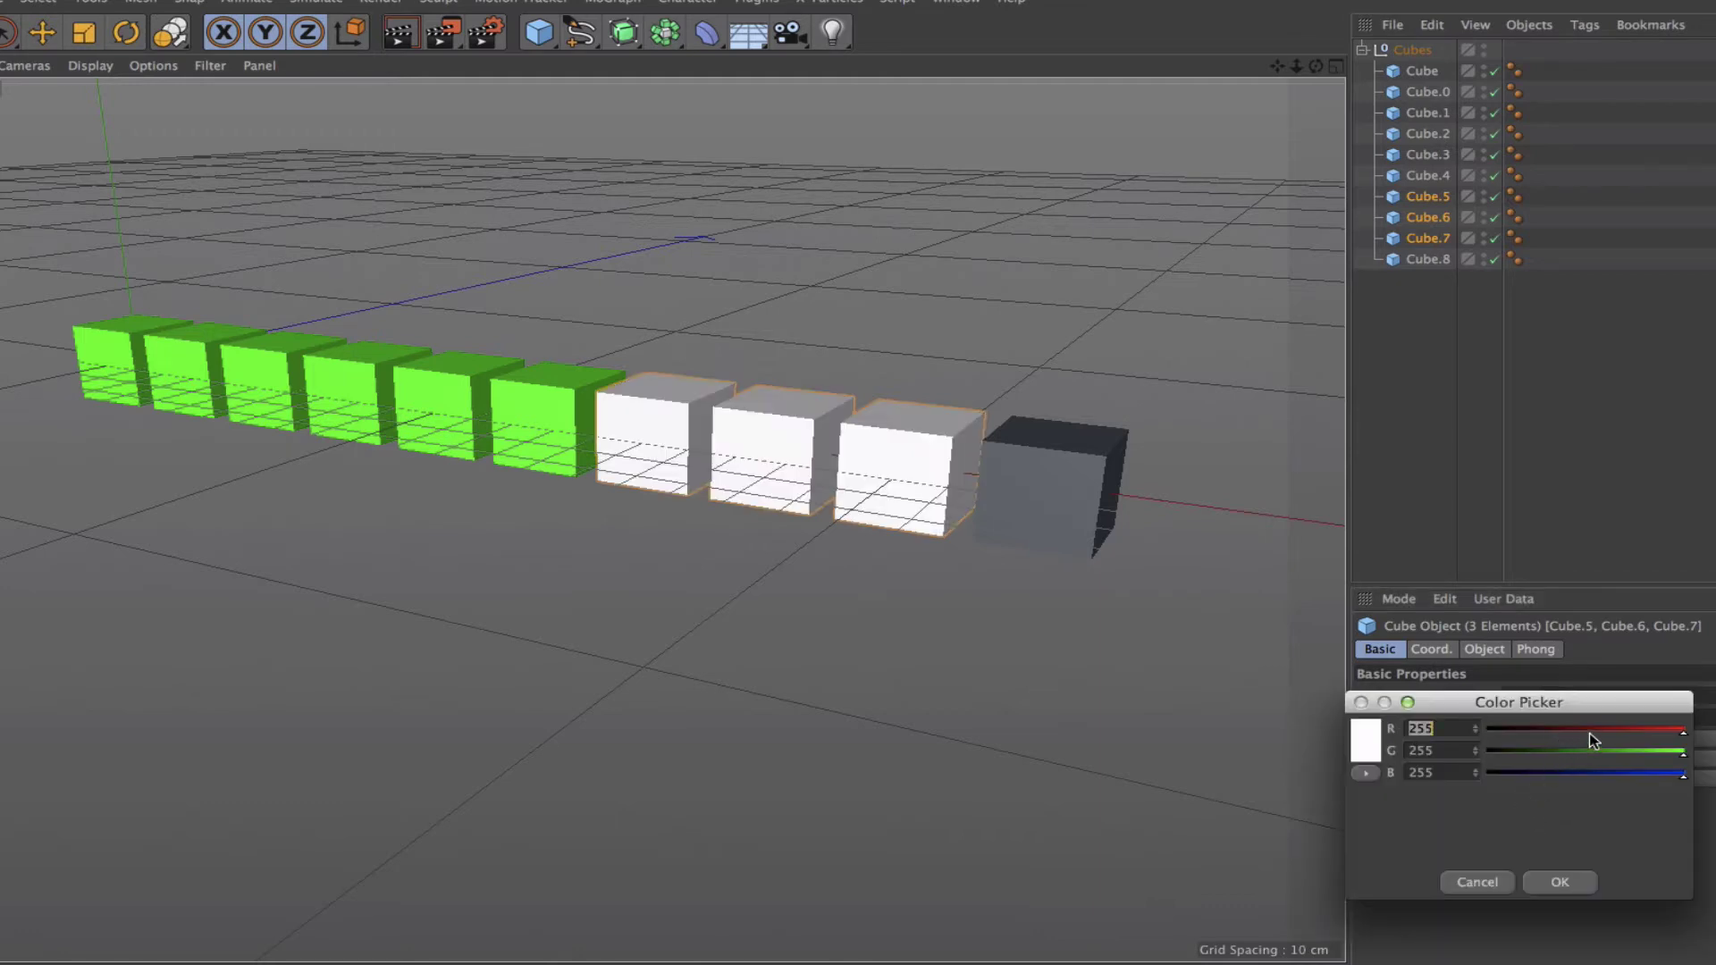
pyautogui.click(1605, 773)
pyautogui.moveTo(1606, 785); pyautogui.dragTo(1444, 774)
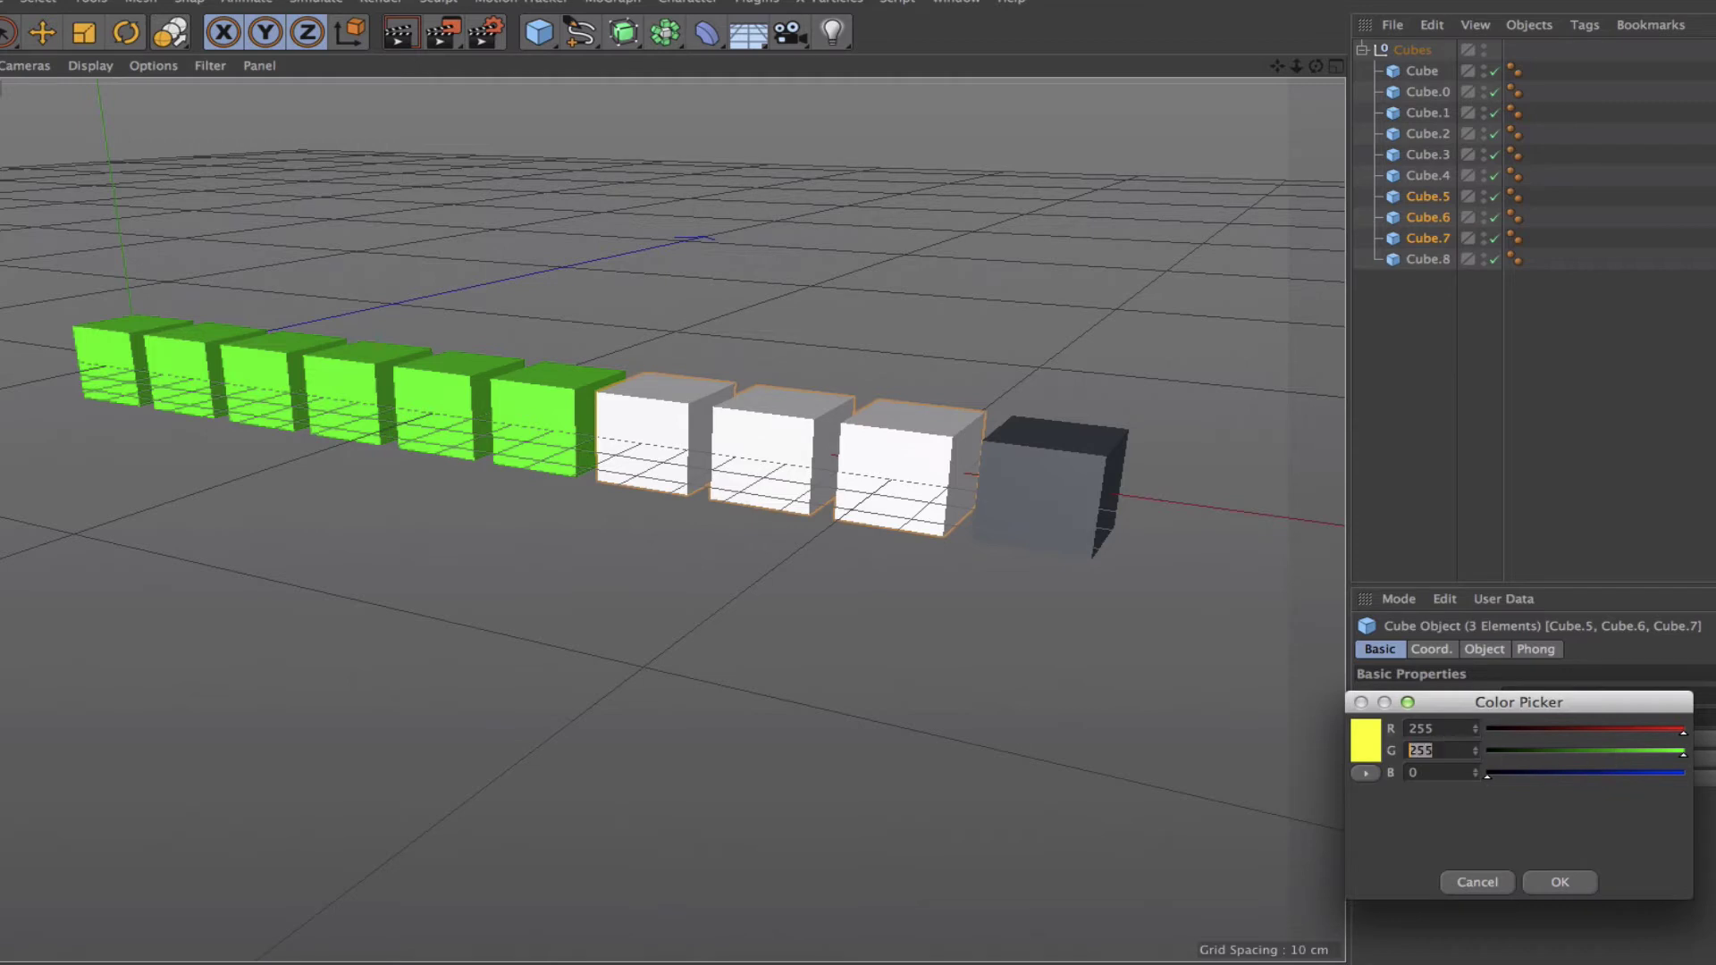
pyautogui.write('180')
pyautogui.press('Return')
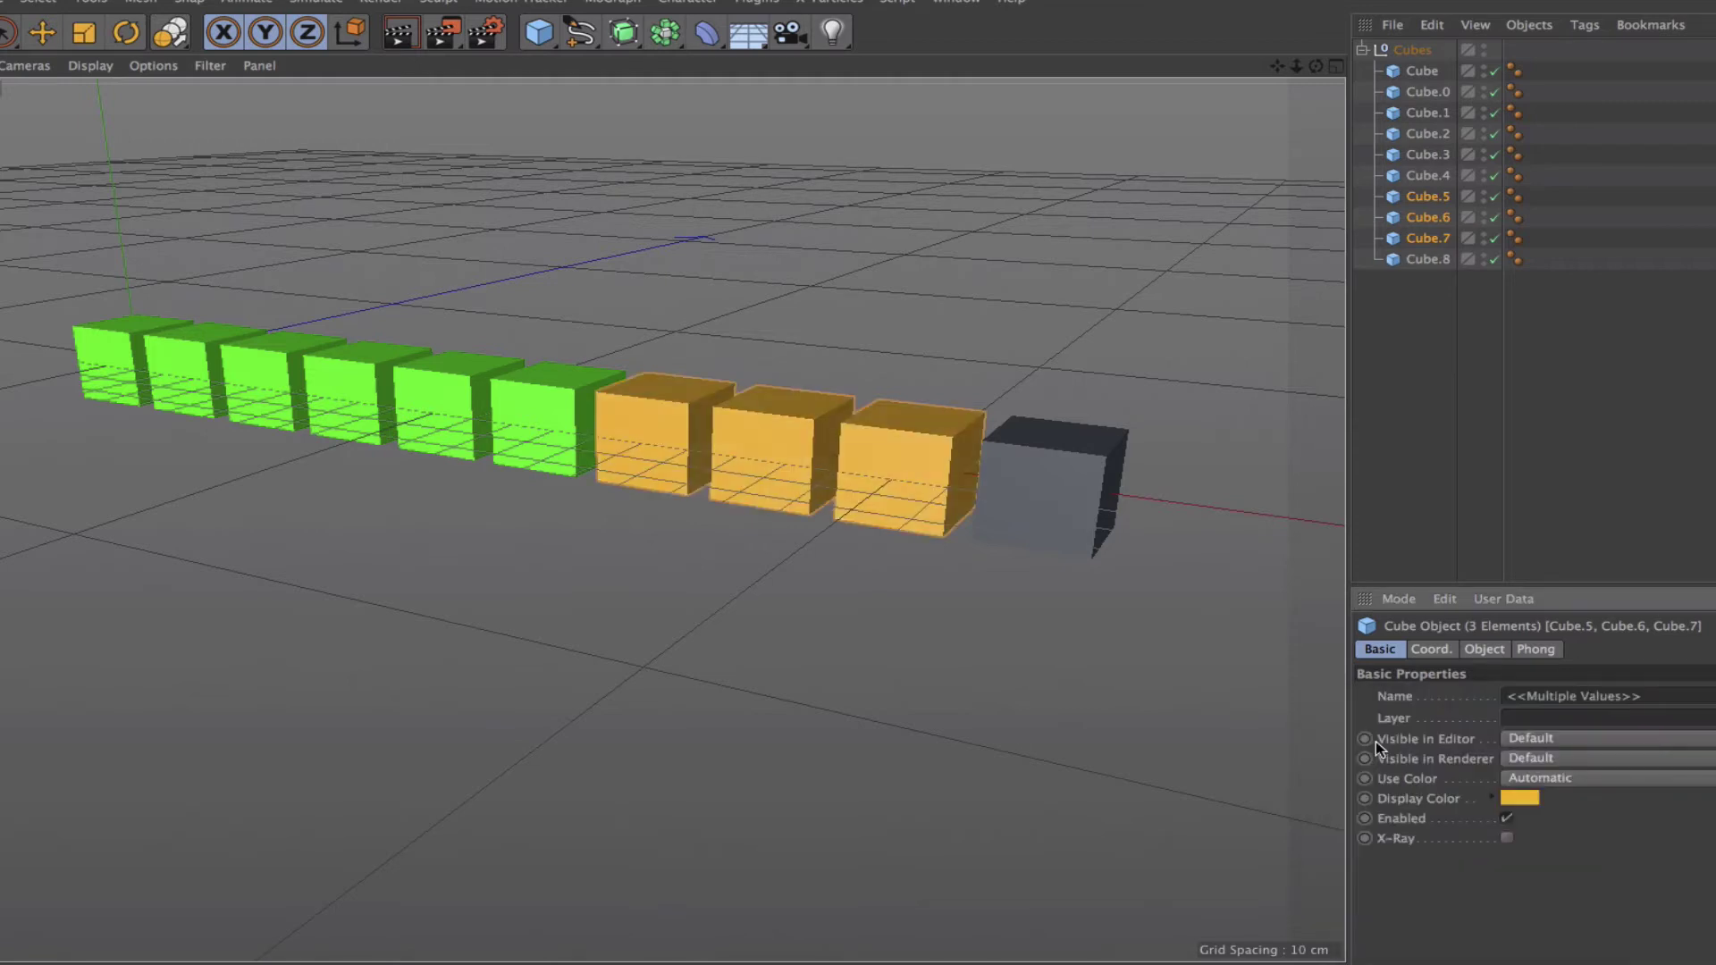
# - Set Cube.8's display colour to pure red (255/0/0)
pyautogui.click(1430, 259)
pyautogui.click(1505, 787)
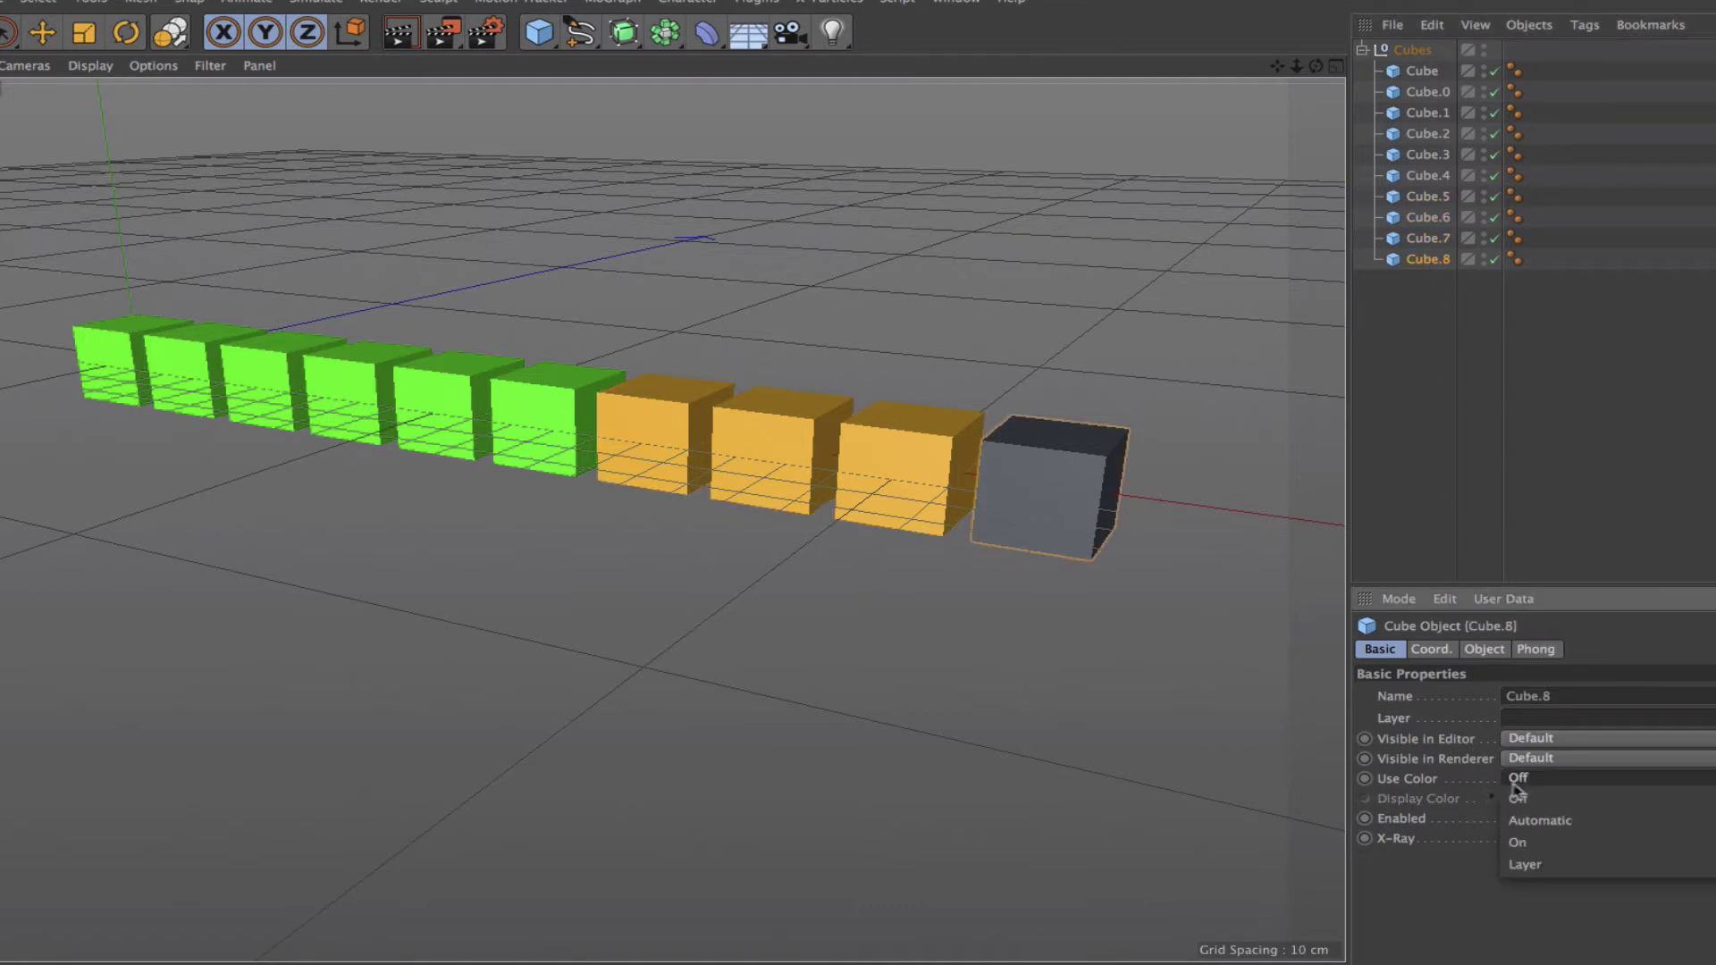
pyautogui.click(1534, 823)
pyautogui.click(1530, 801)
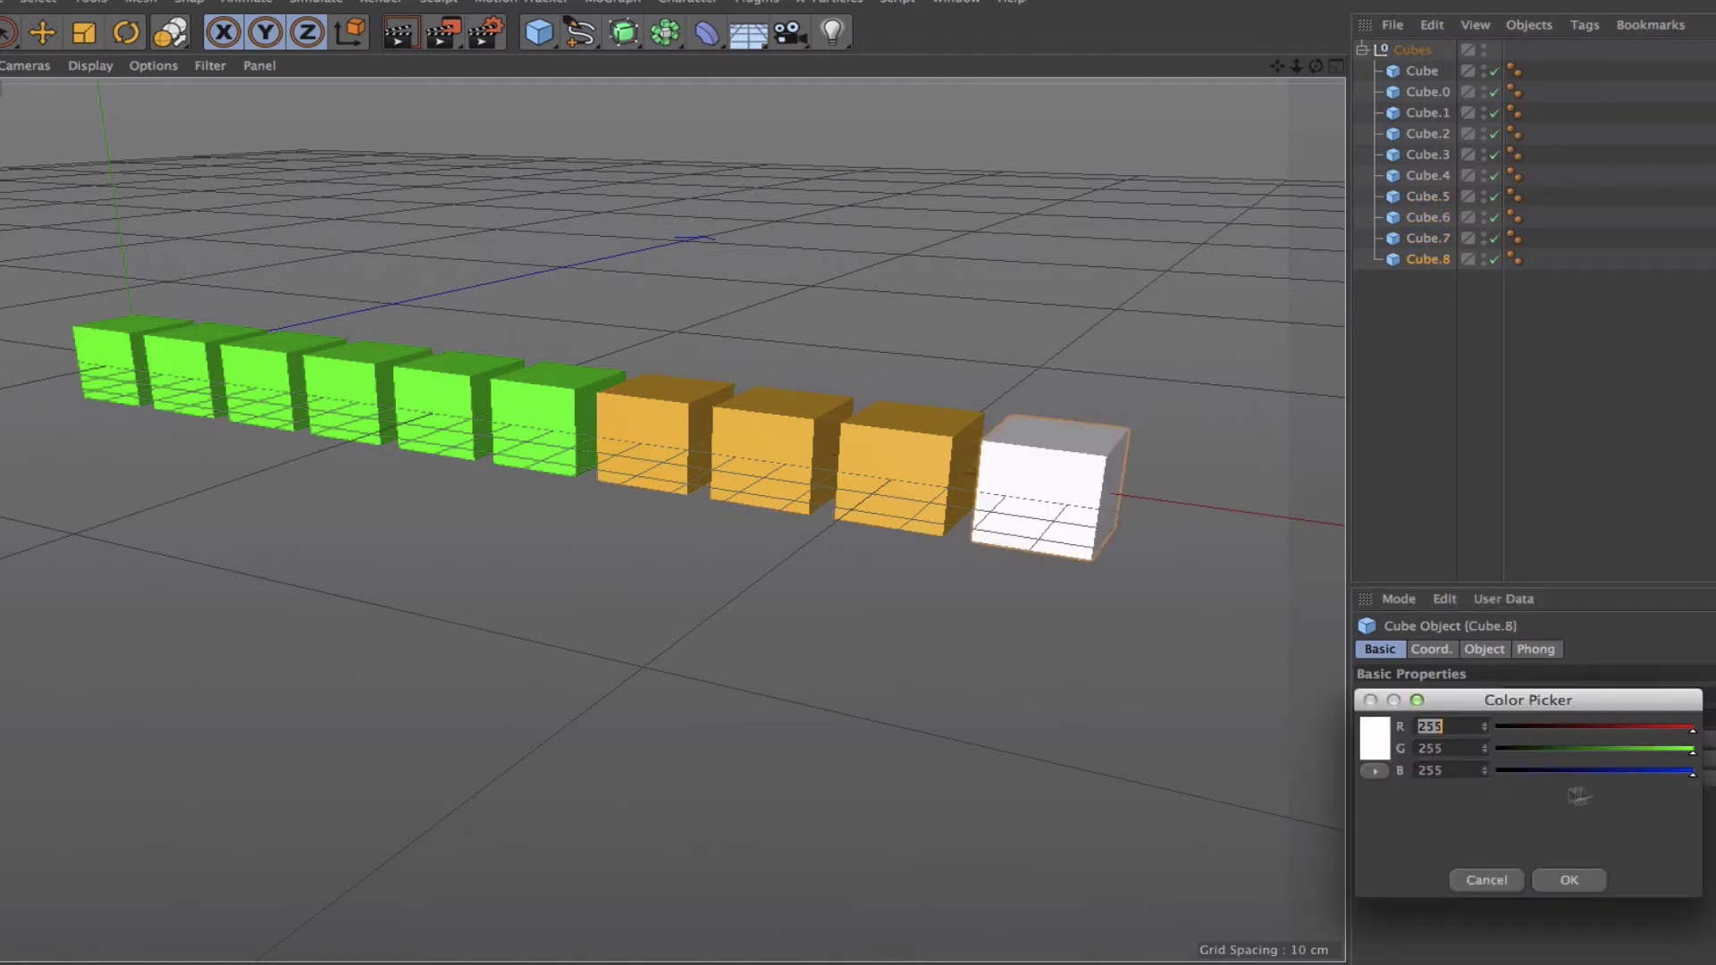
pyautogui.moveTo(1626, 751); pyautogui.dragTo(1494, 774)
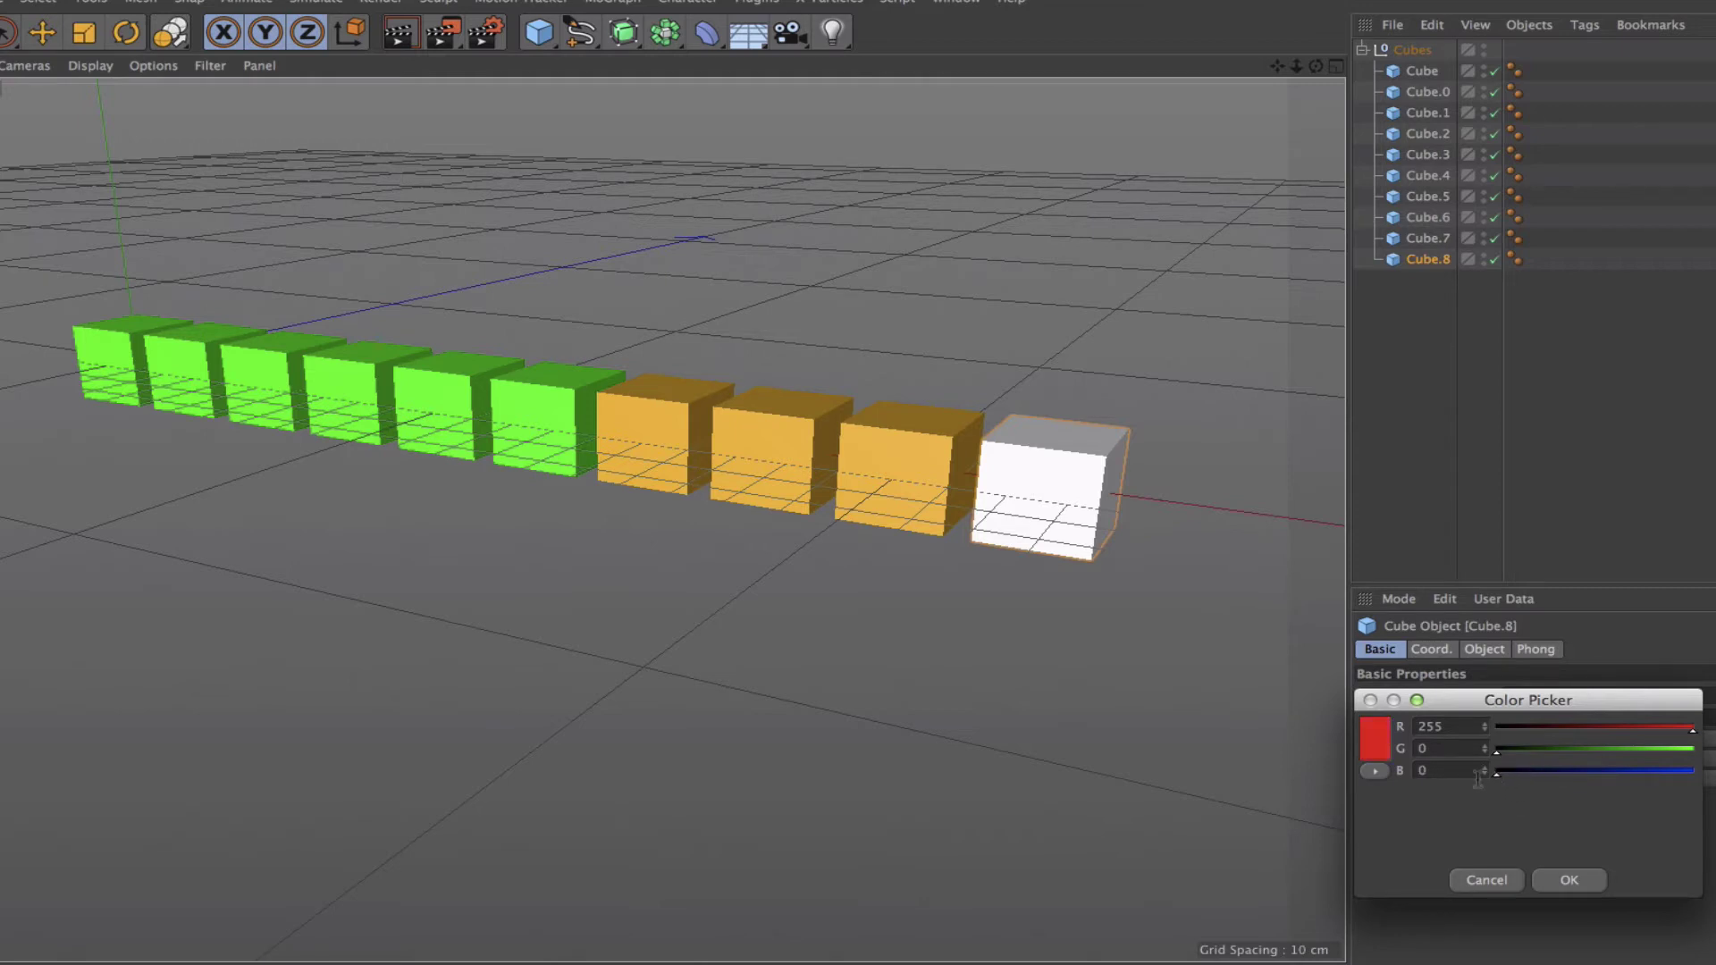
pyautogui.click(1571, 879)
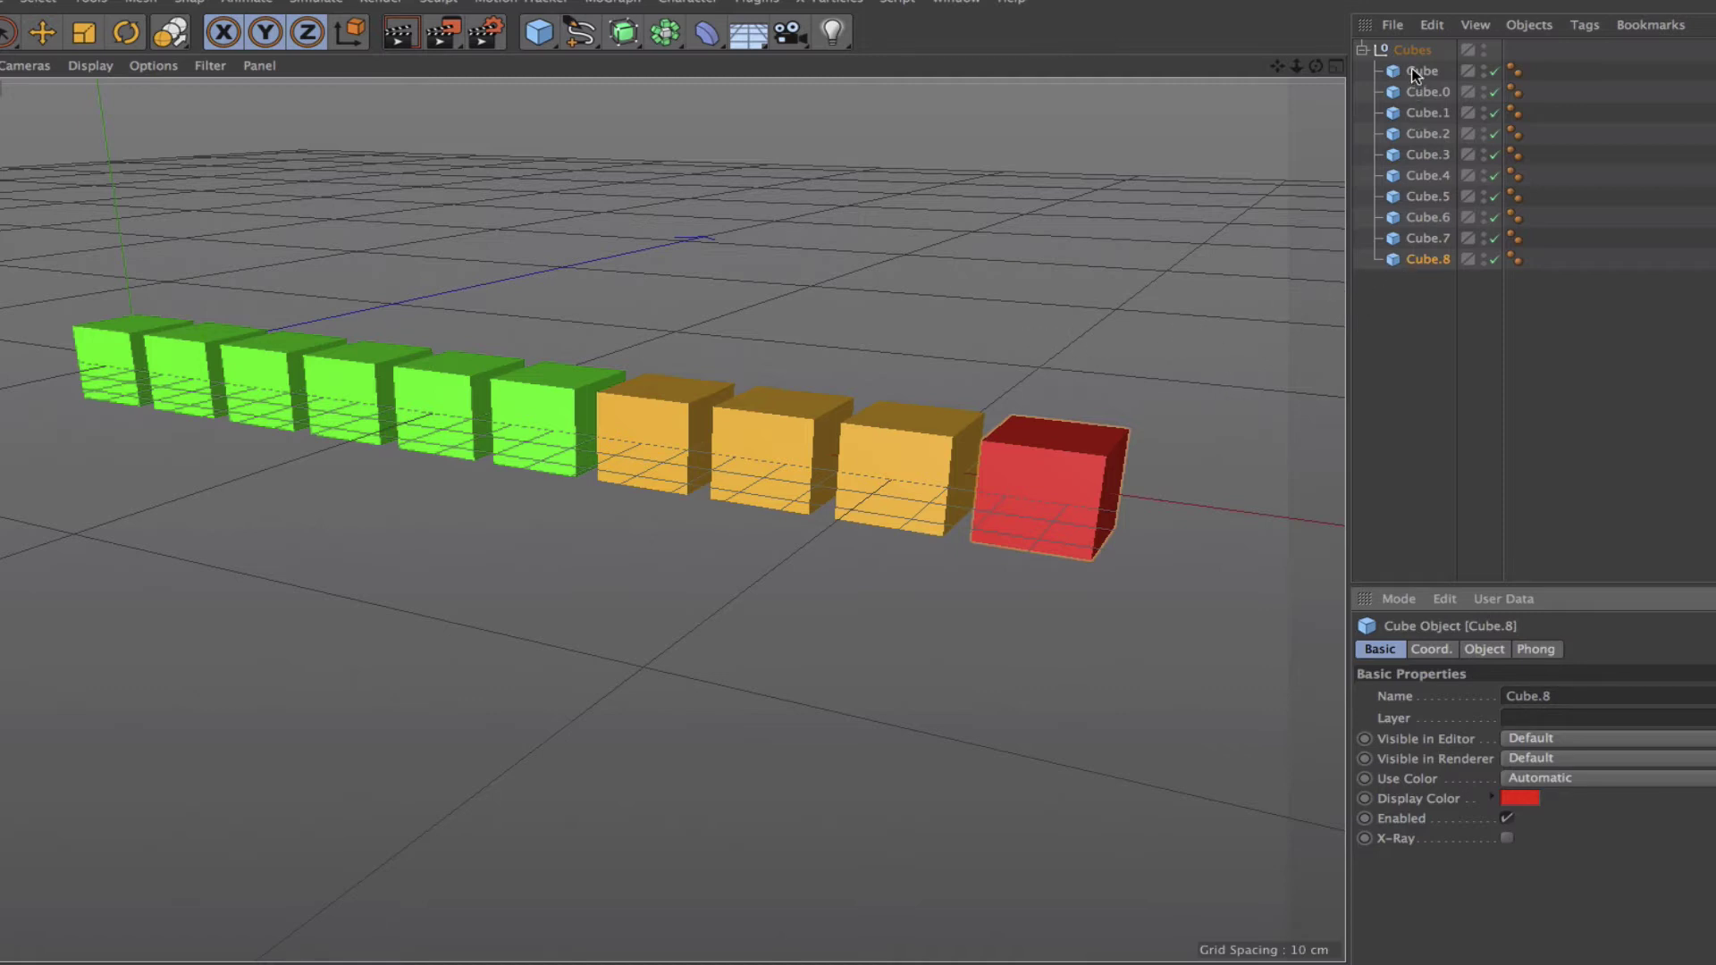
# - Add a null object and name it Controller
pyautogui.click(580, 32)
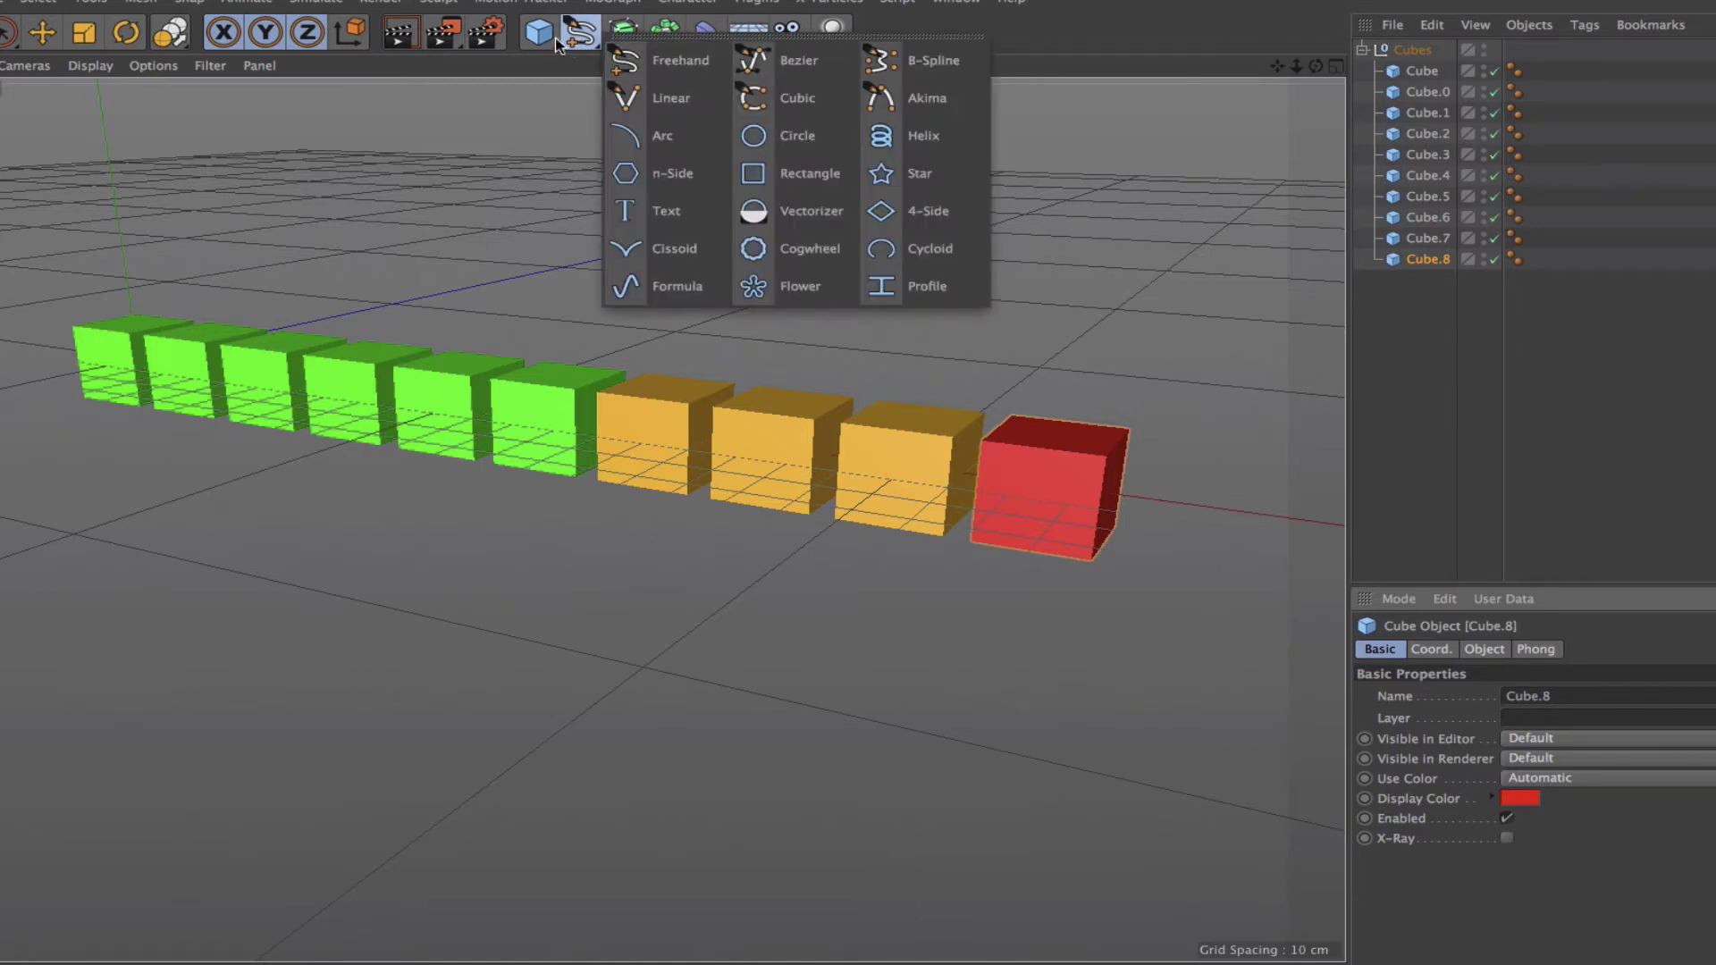
pyautogui.moveTo(538, 32); pyautogui.dragTo(598, 64)
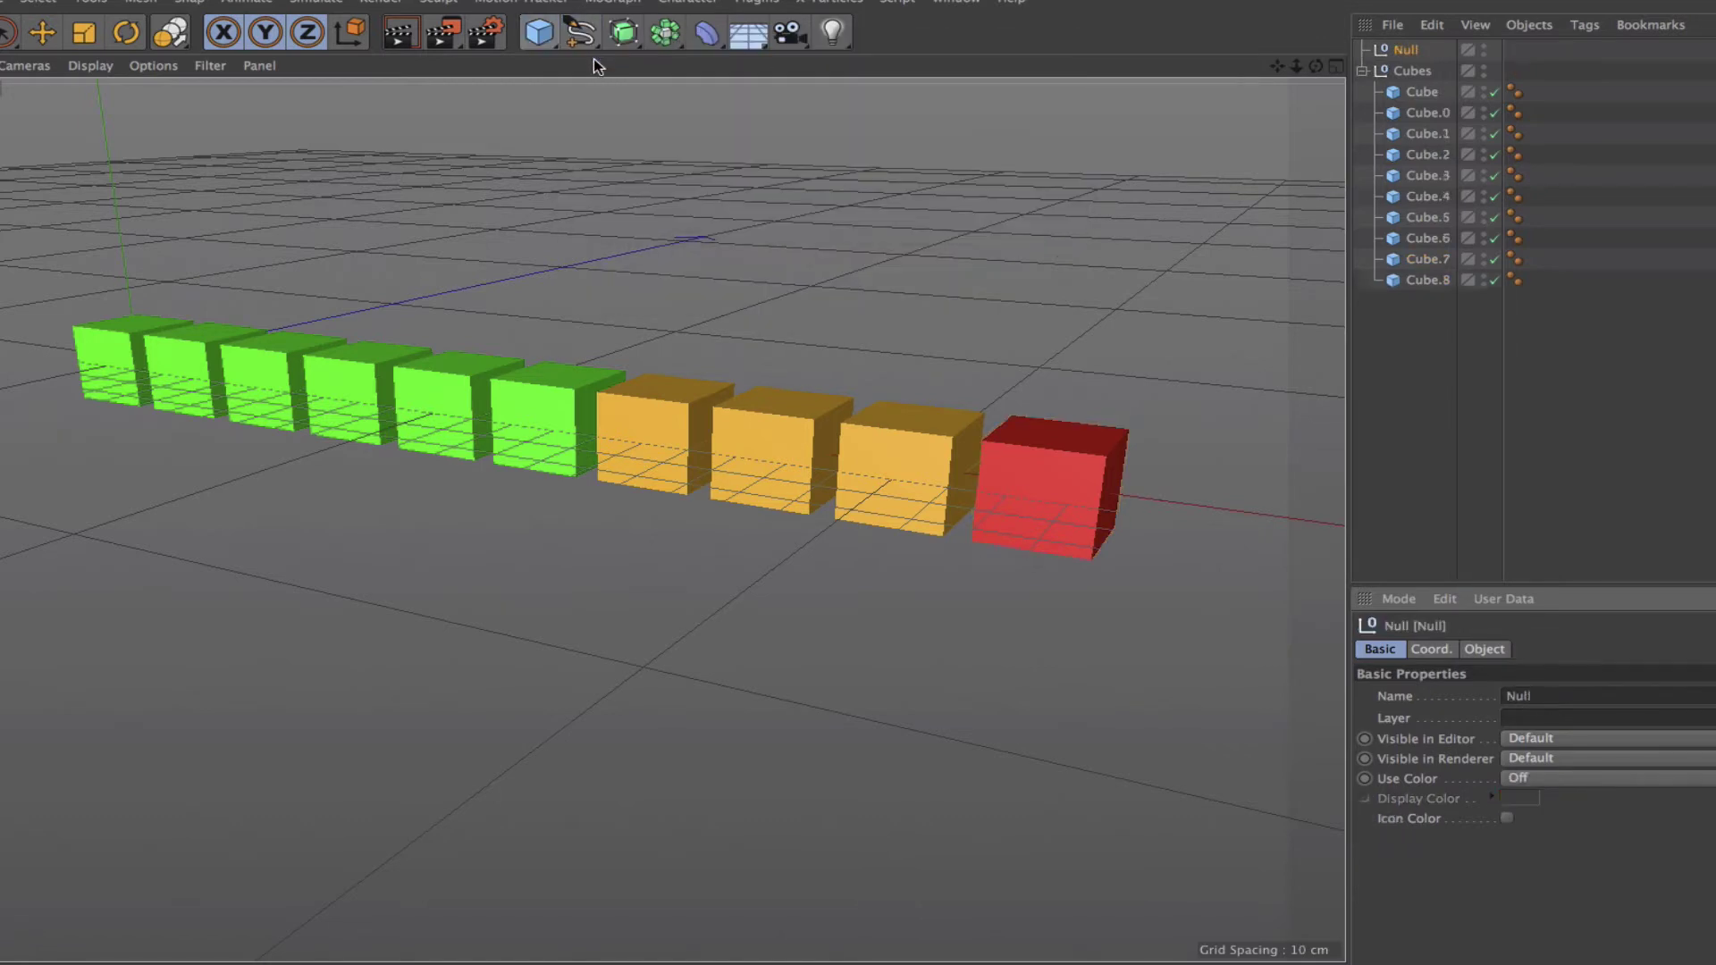
pyautogui.doubleClick(1409, 50)
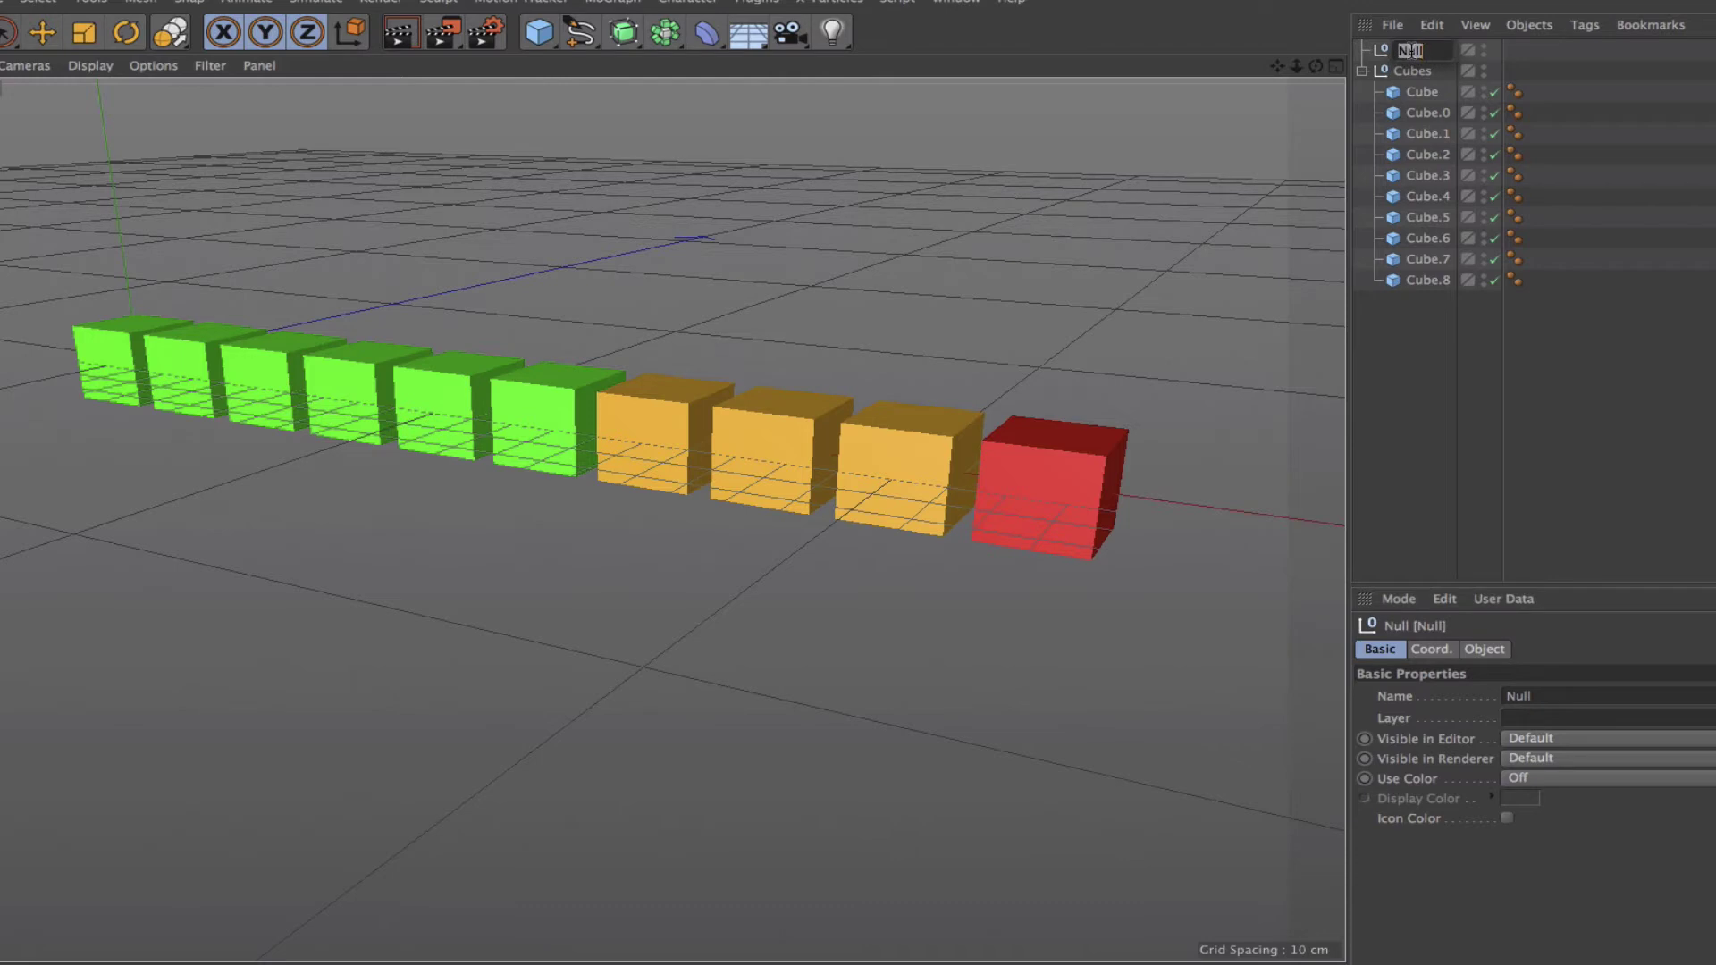
pyautogui.write('C')
pyautogui.write('ontroller')
pyautogui.press('Return')
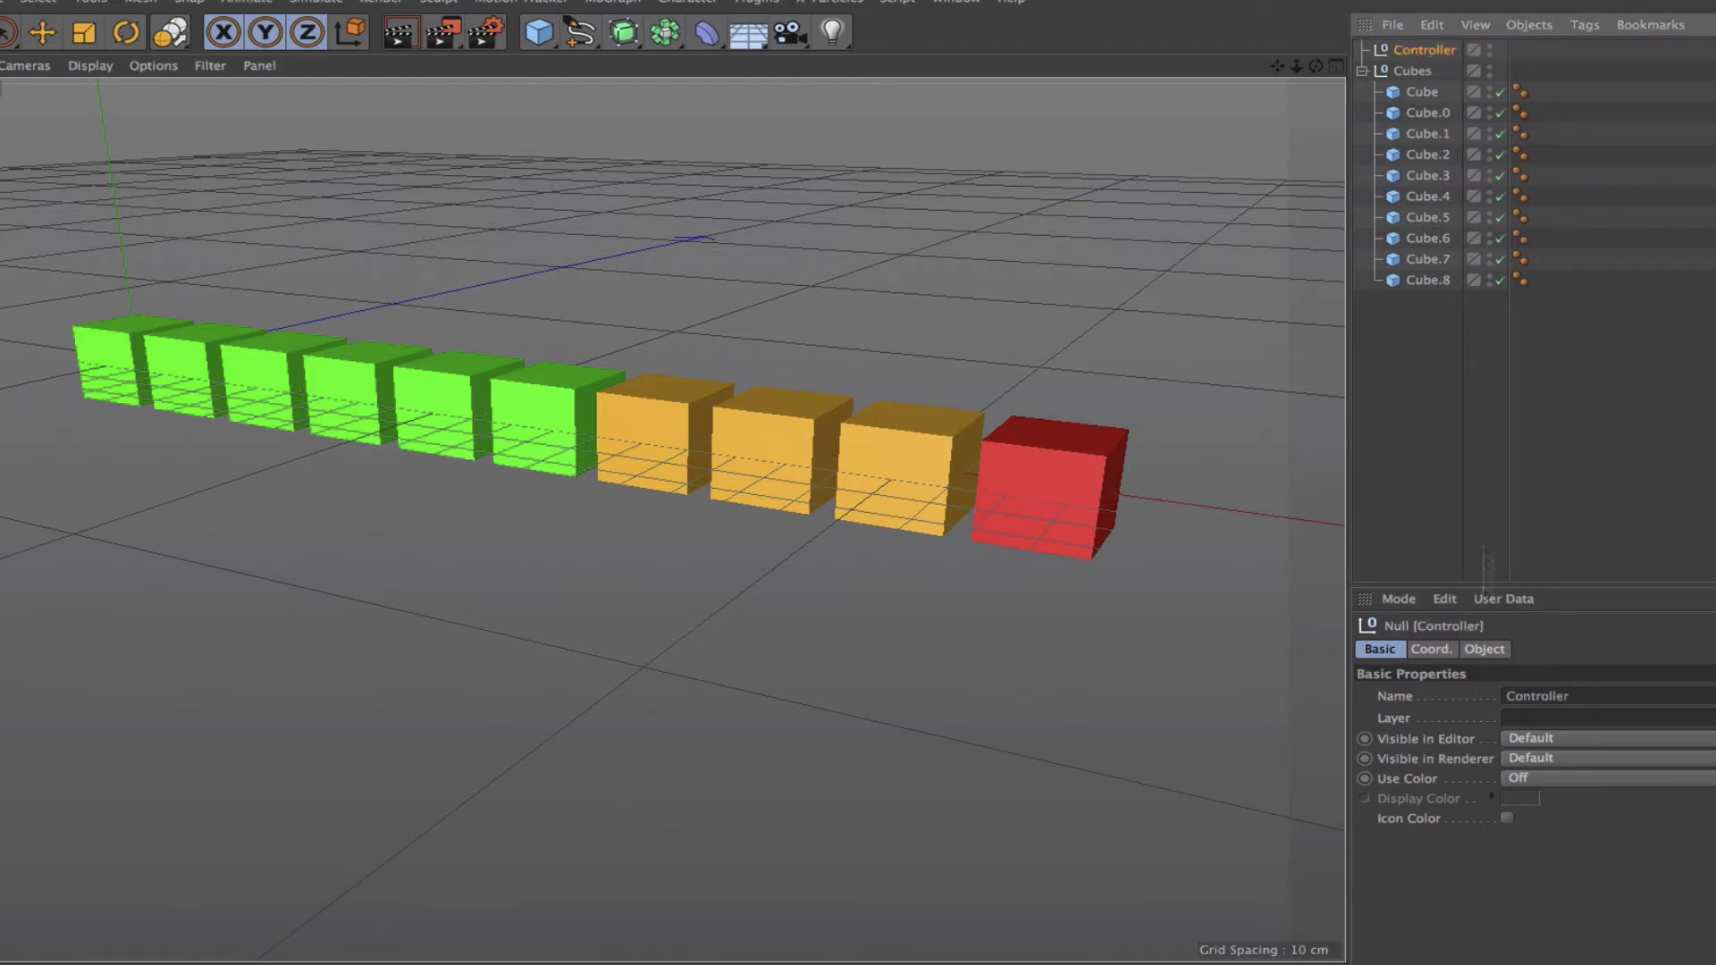
# - Add a Data float slider user data to Controller, unit Real, min -1, max 9
pyautogui.click(1503, 598)
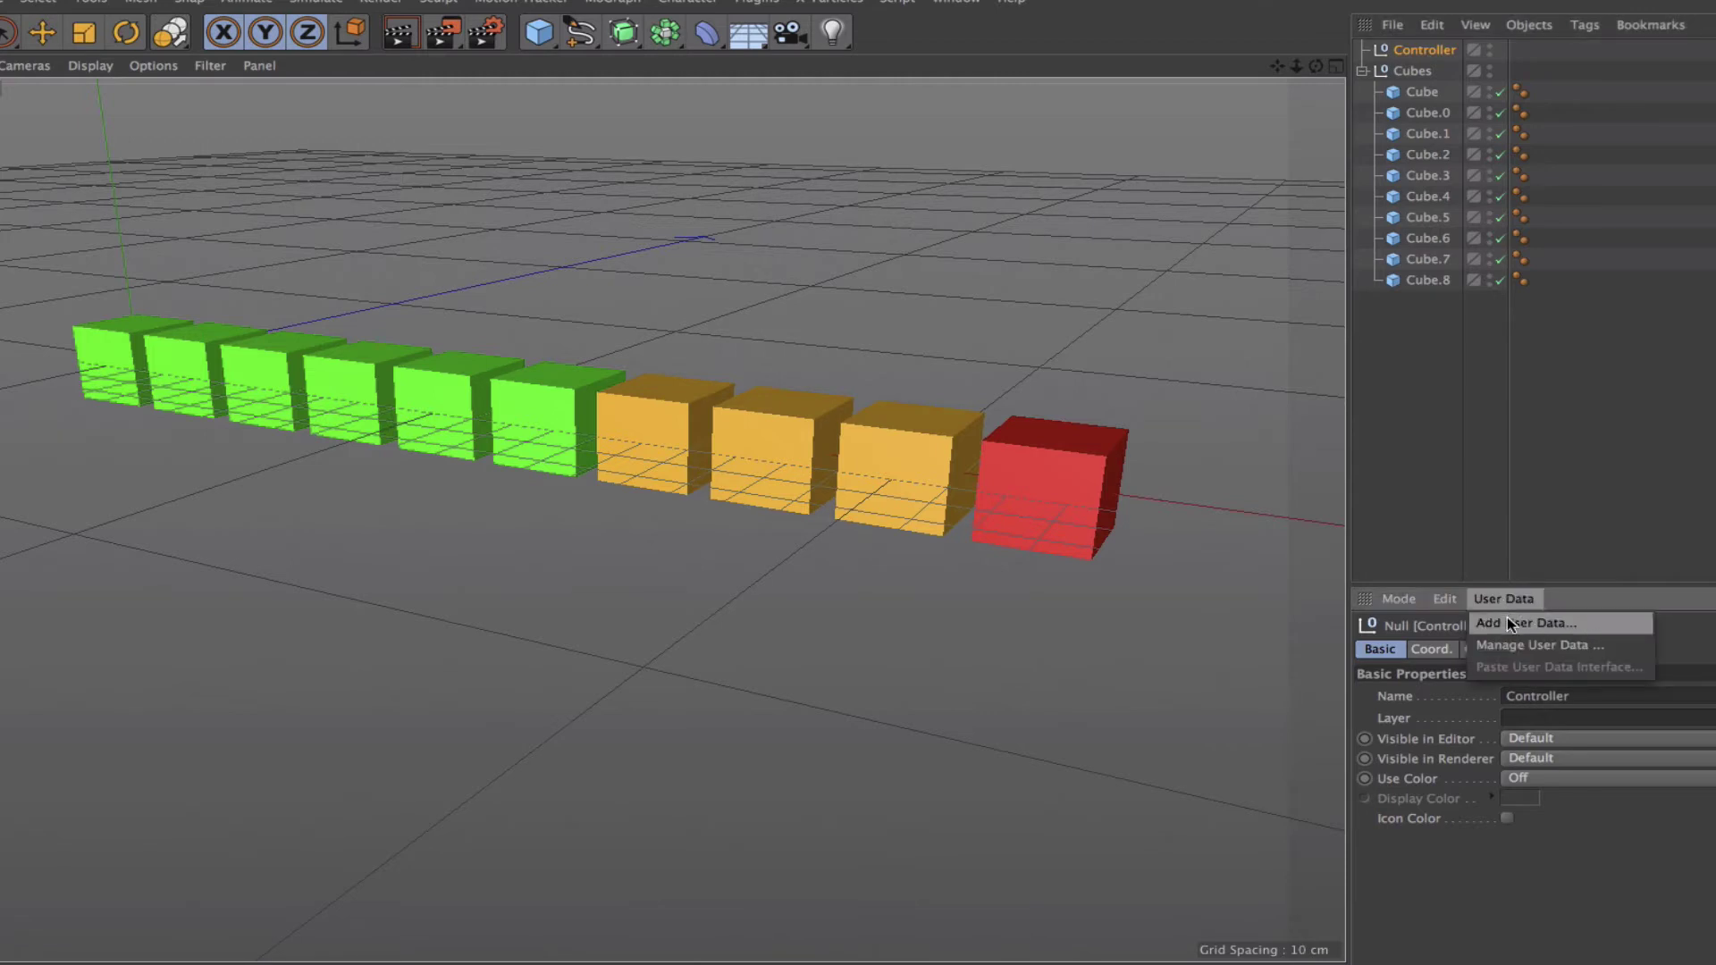
pyautogui.click(1506, 623)
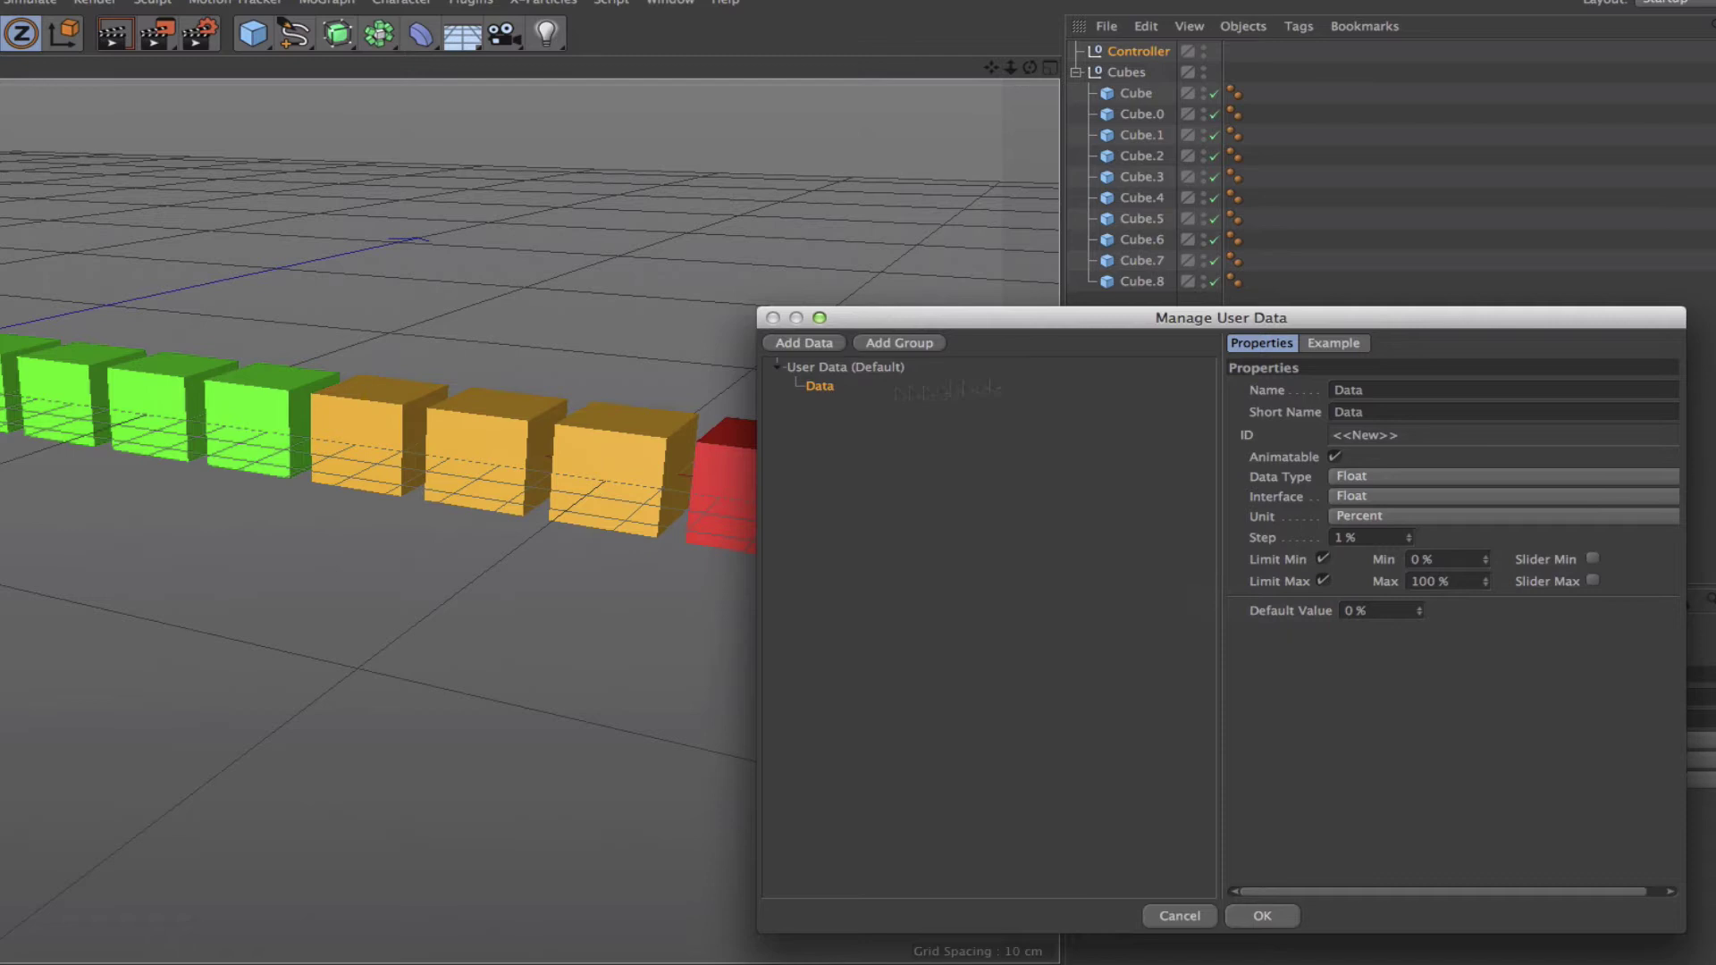
pyautogui.click(1384, 495)
pyautogui.click(1386, 538)
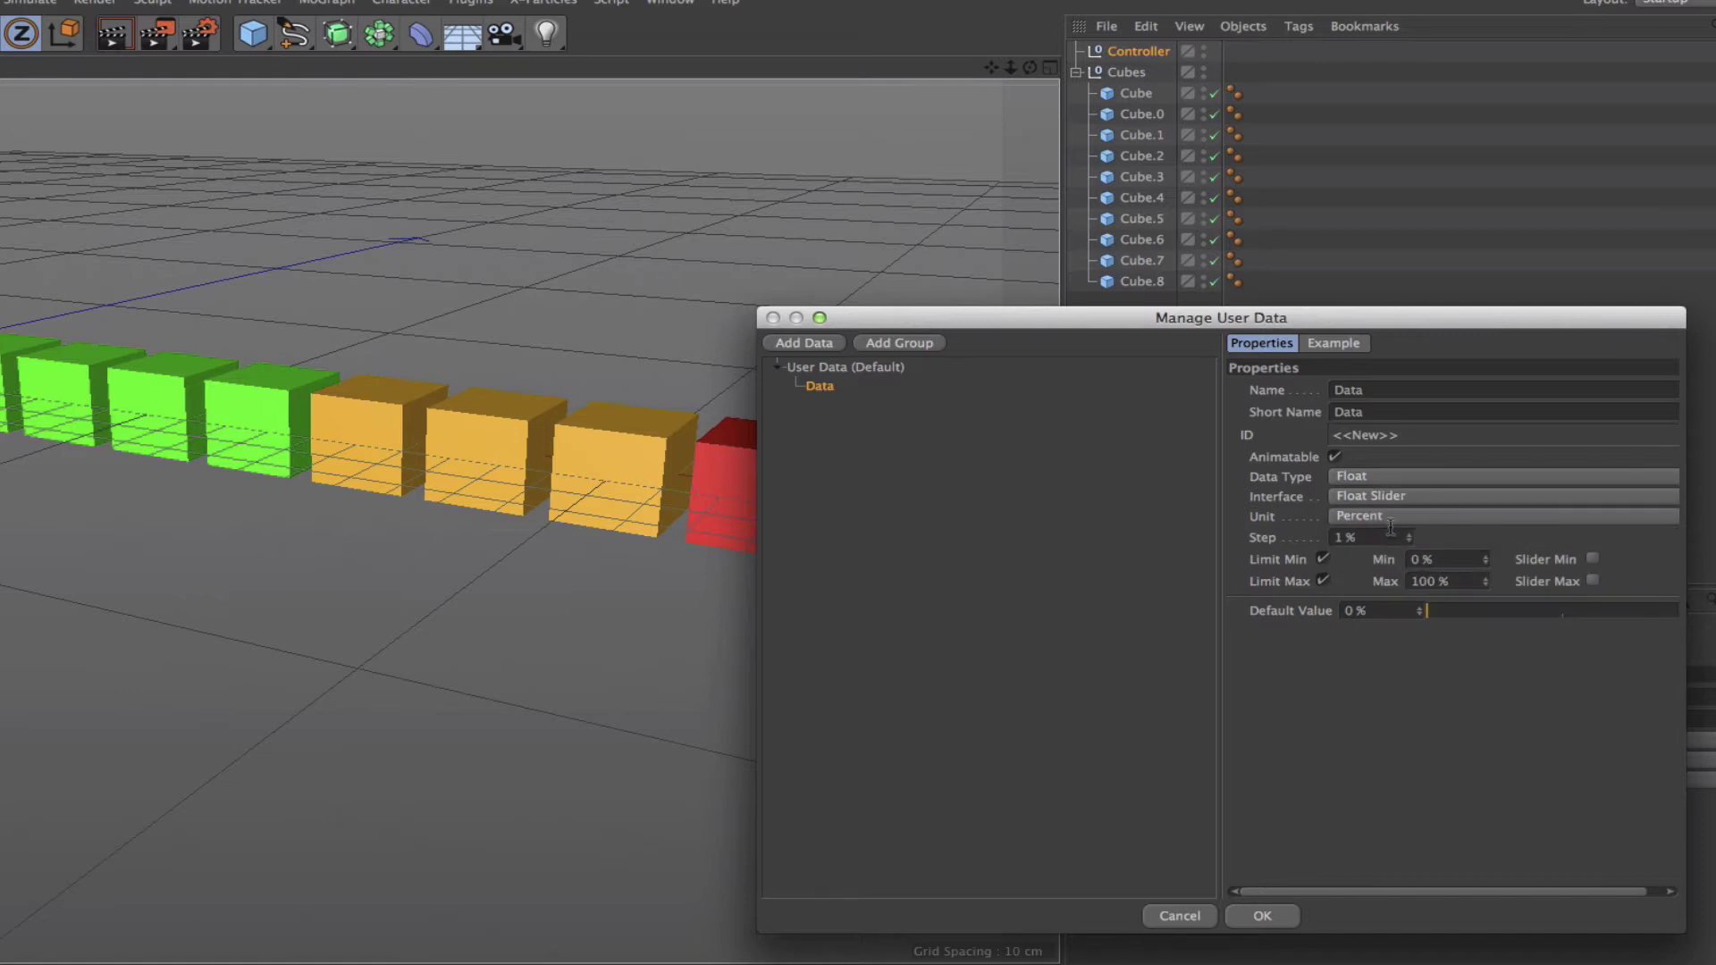
pyautogui.click(1380, 513)
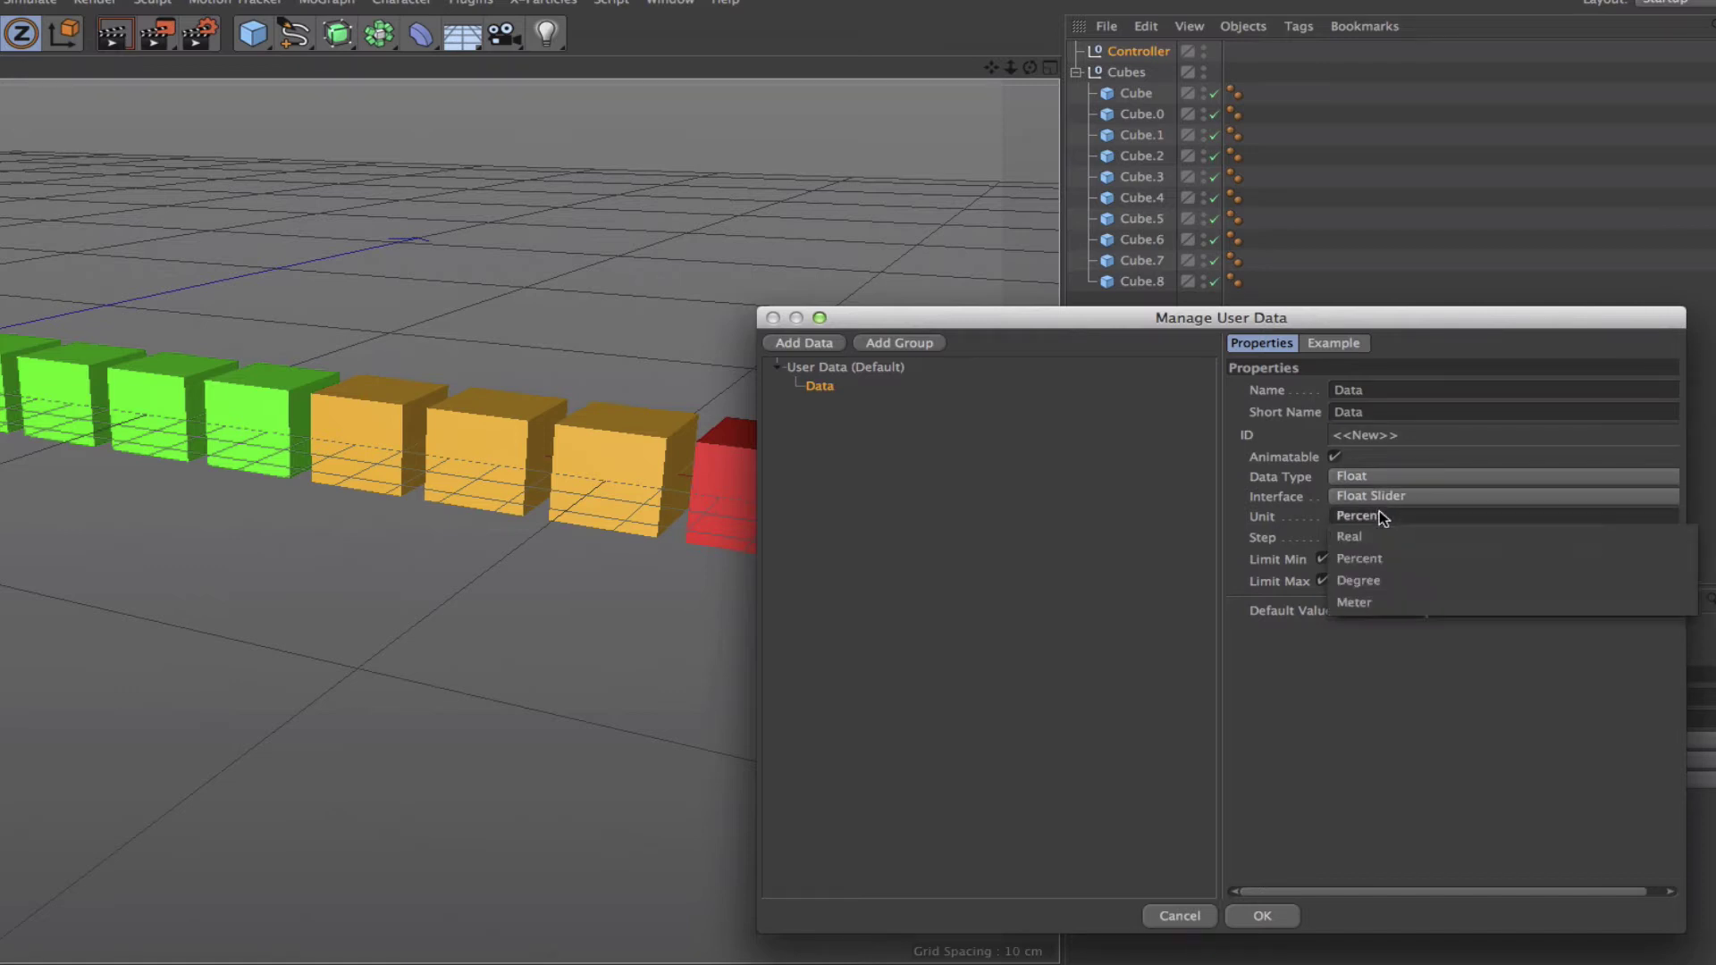
pyautogui.click(1379, 534)
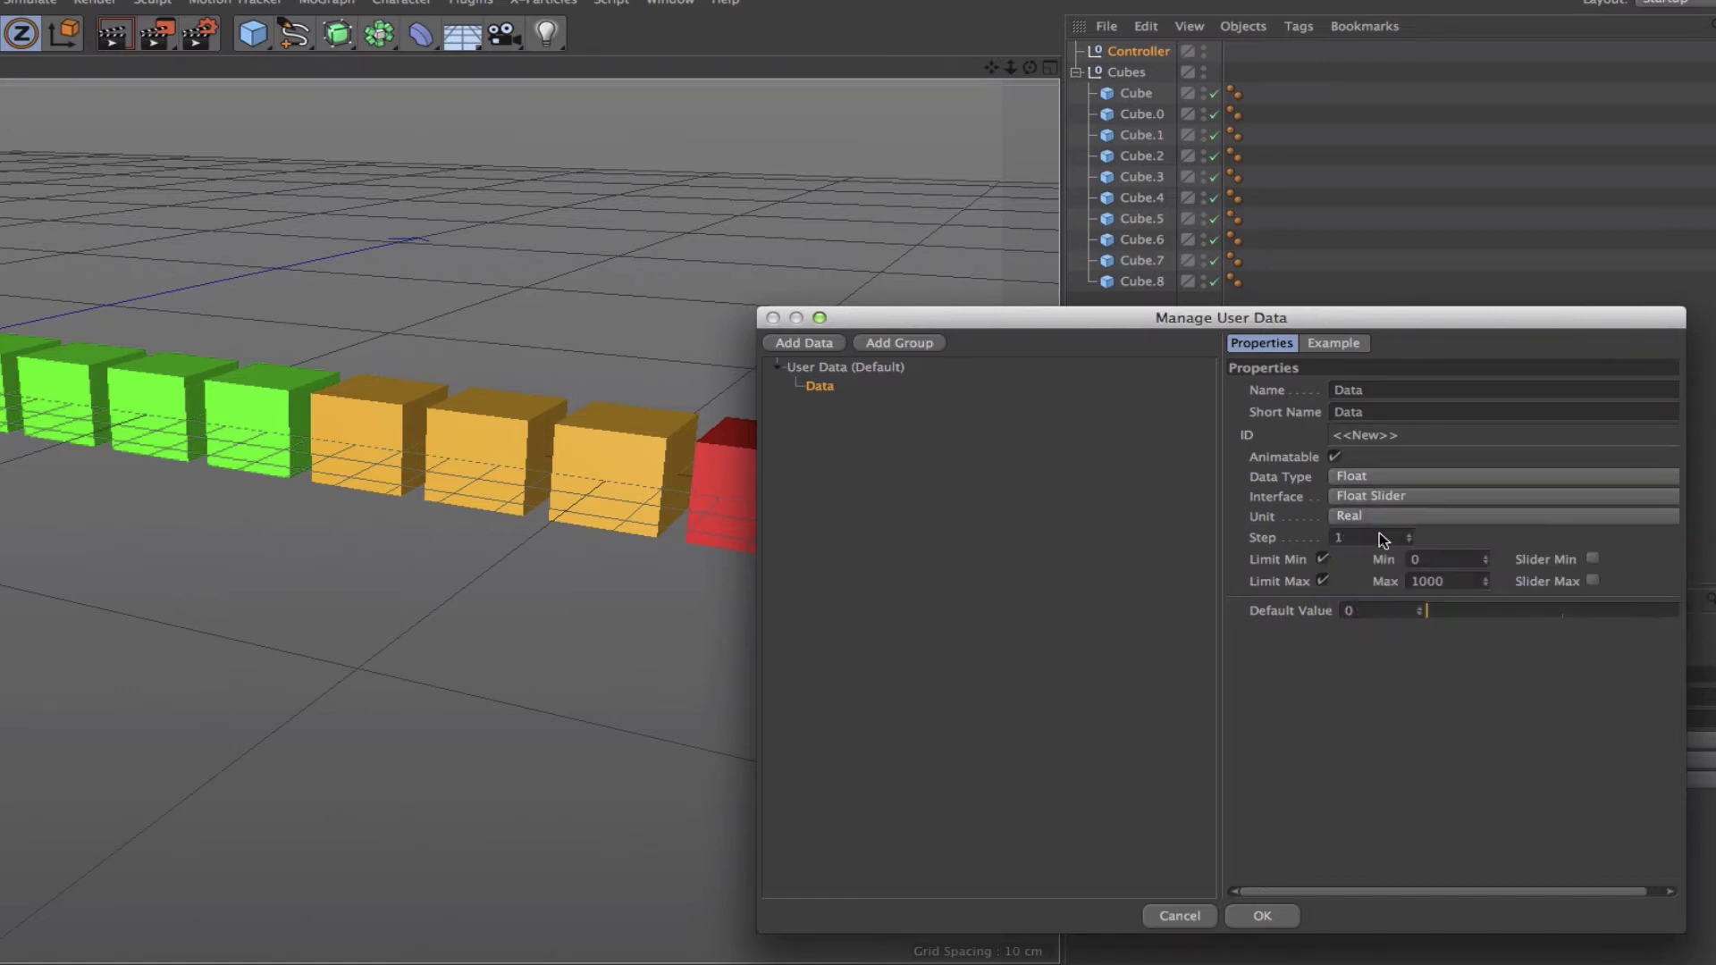
pyautogui.click(1441, 559)
pyautogui.write('-1')
pyautogui.click(1447, 581)
pyautogui.write('9')
pyautogui.press('Return')
pyautogui.click(1276, 920)
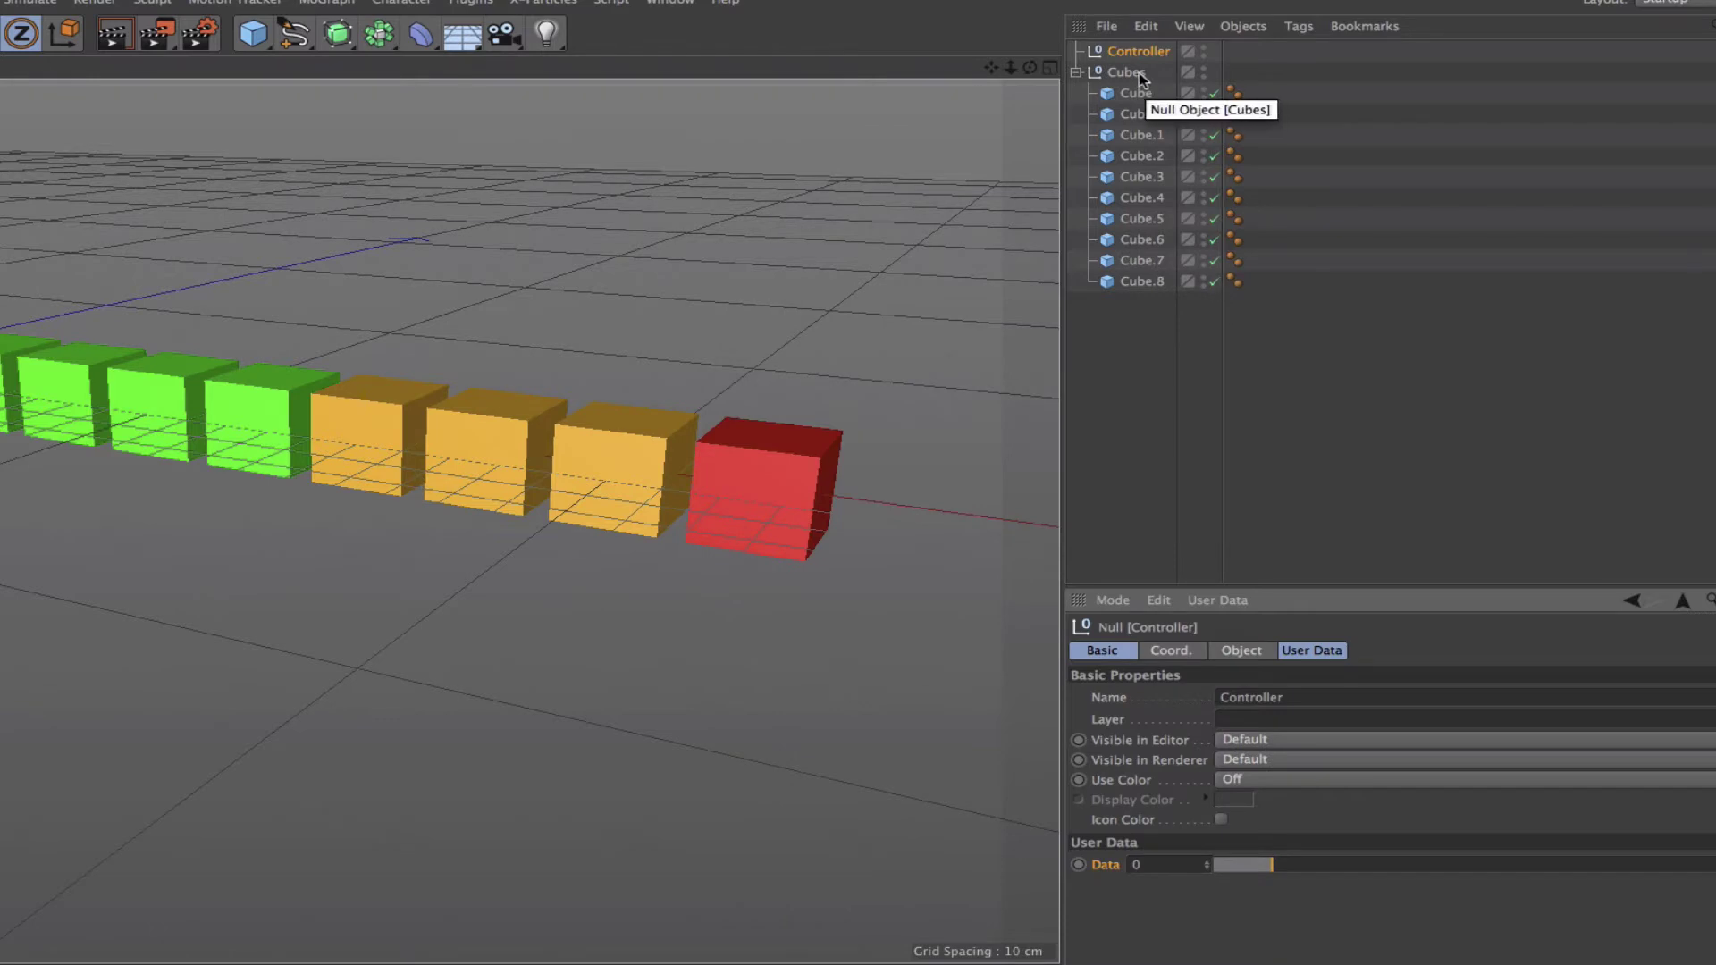
# - Attach an XPresso tag to Controller
pyautogui.click(1299, 26)
pyautogui.moveTo(1333, 56)
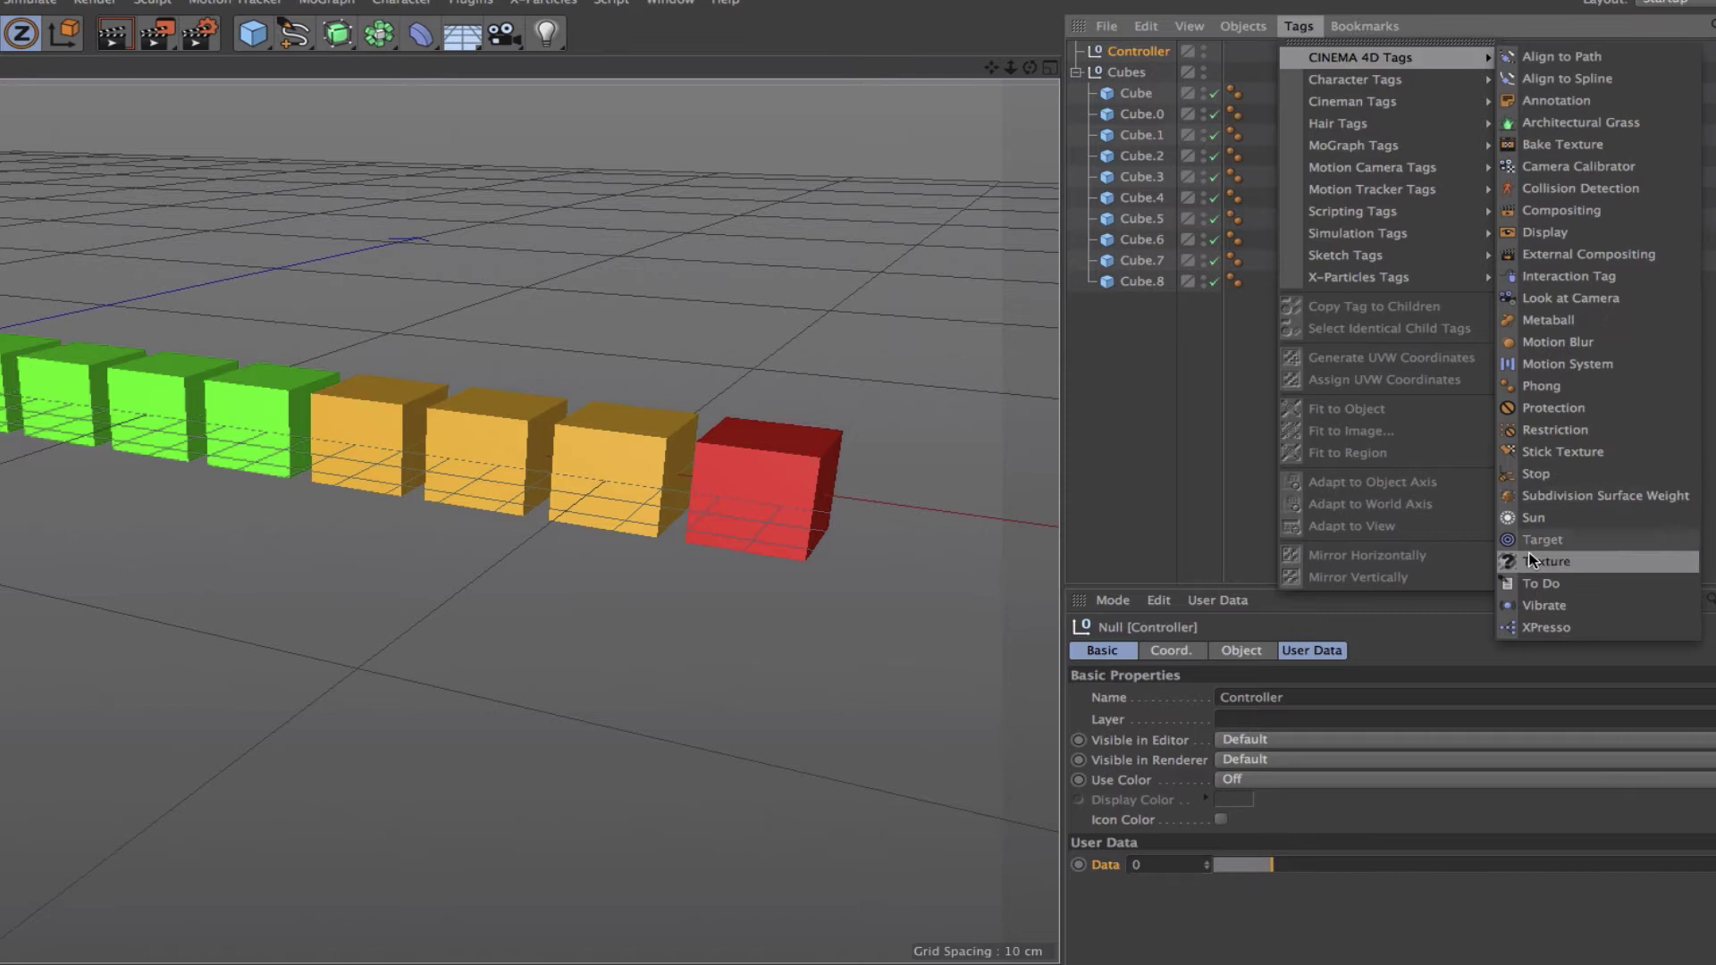
pyautogui.click(1544, 628)
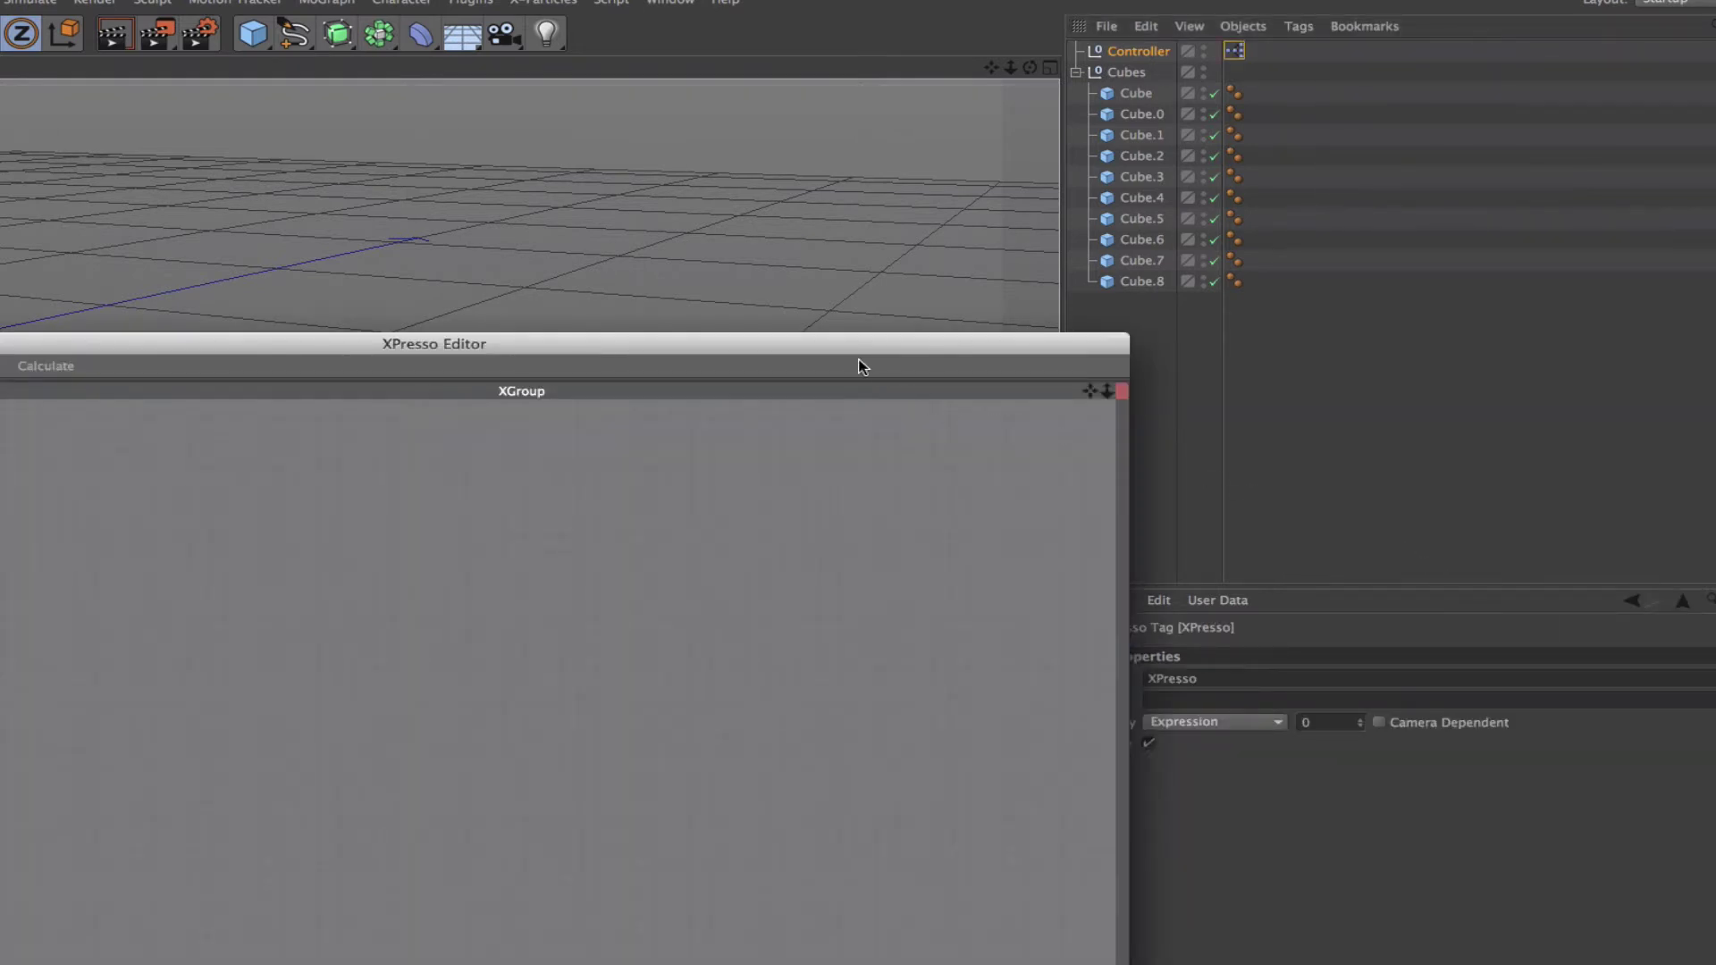
pyautogui.moveTo(861, 345); pyautogui.dragTo(1007, 588)
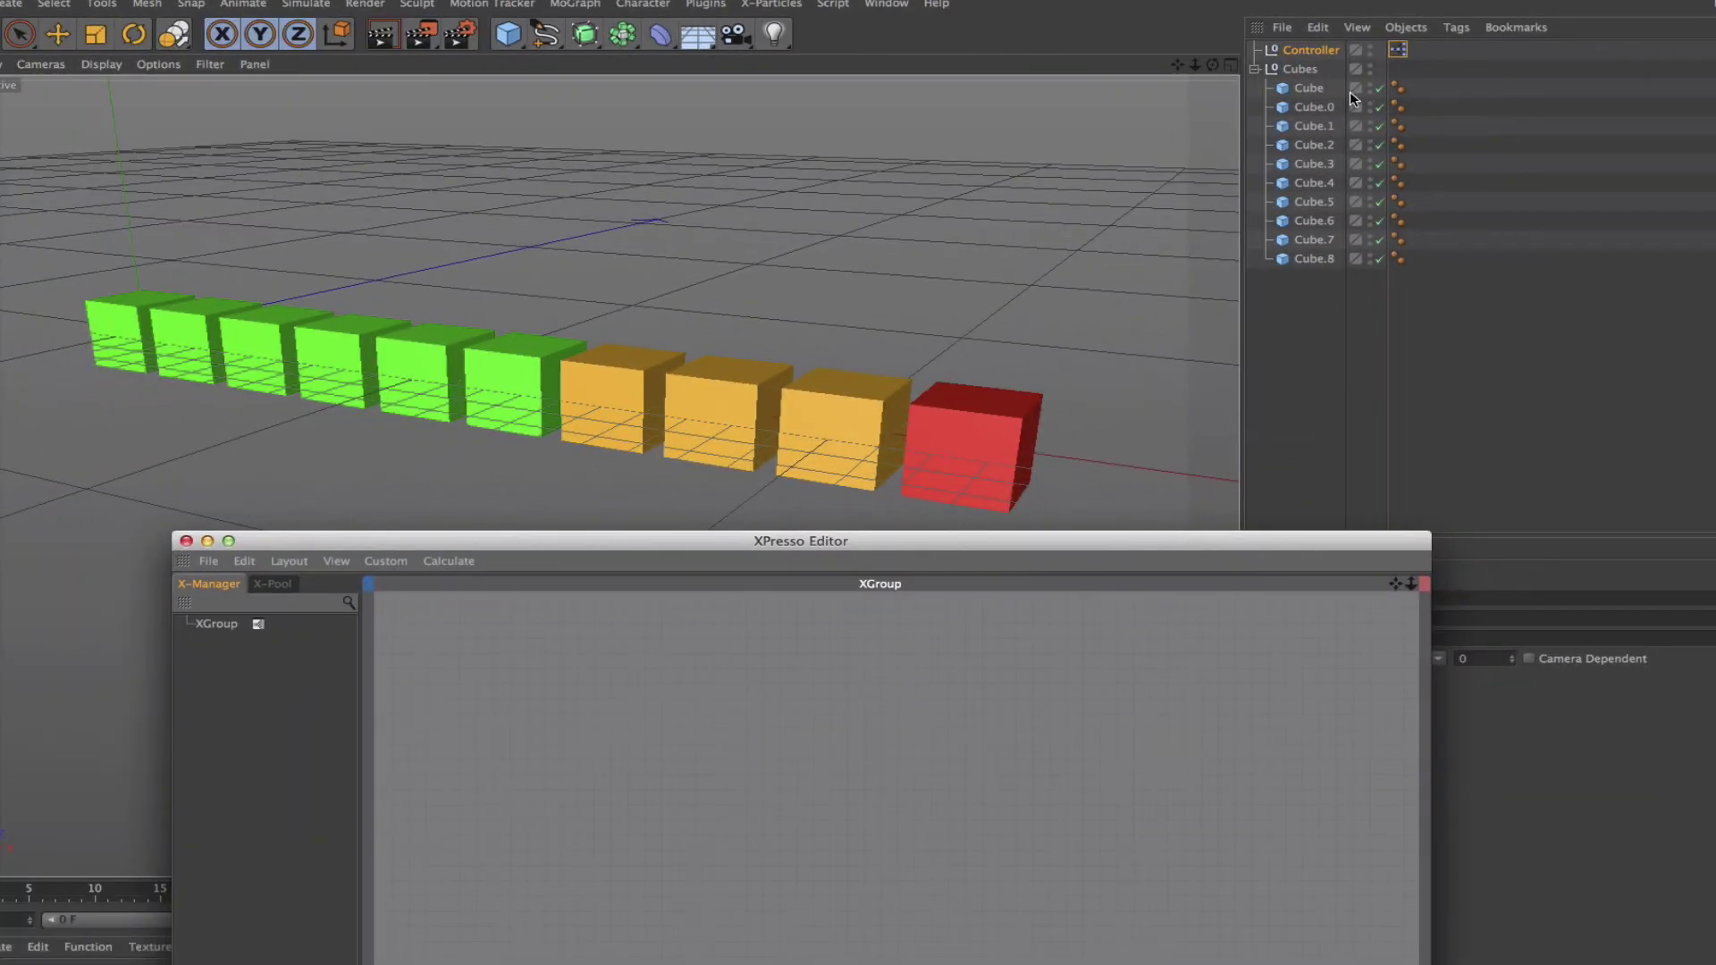
# - Create a Hierarchy iterator node and drag the Cubes group into its Reference field
pyautogui.click(1301, 72)
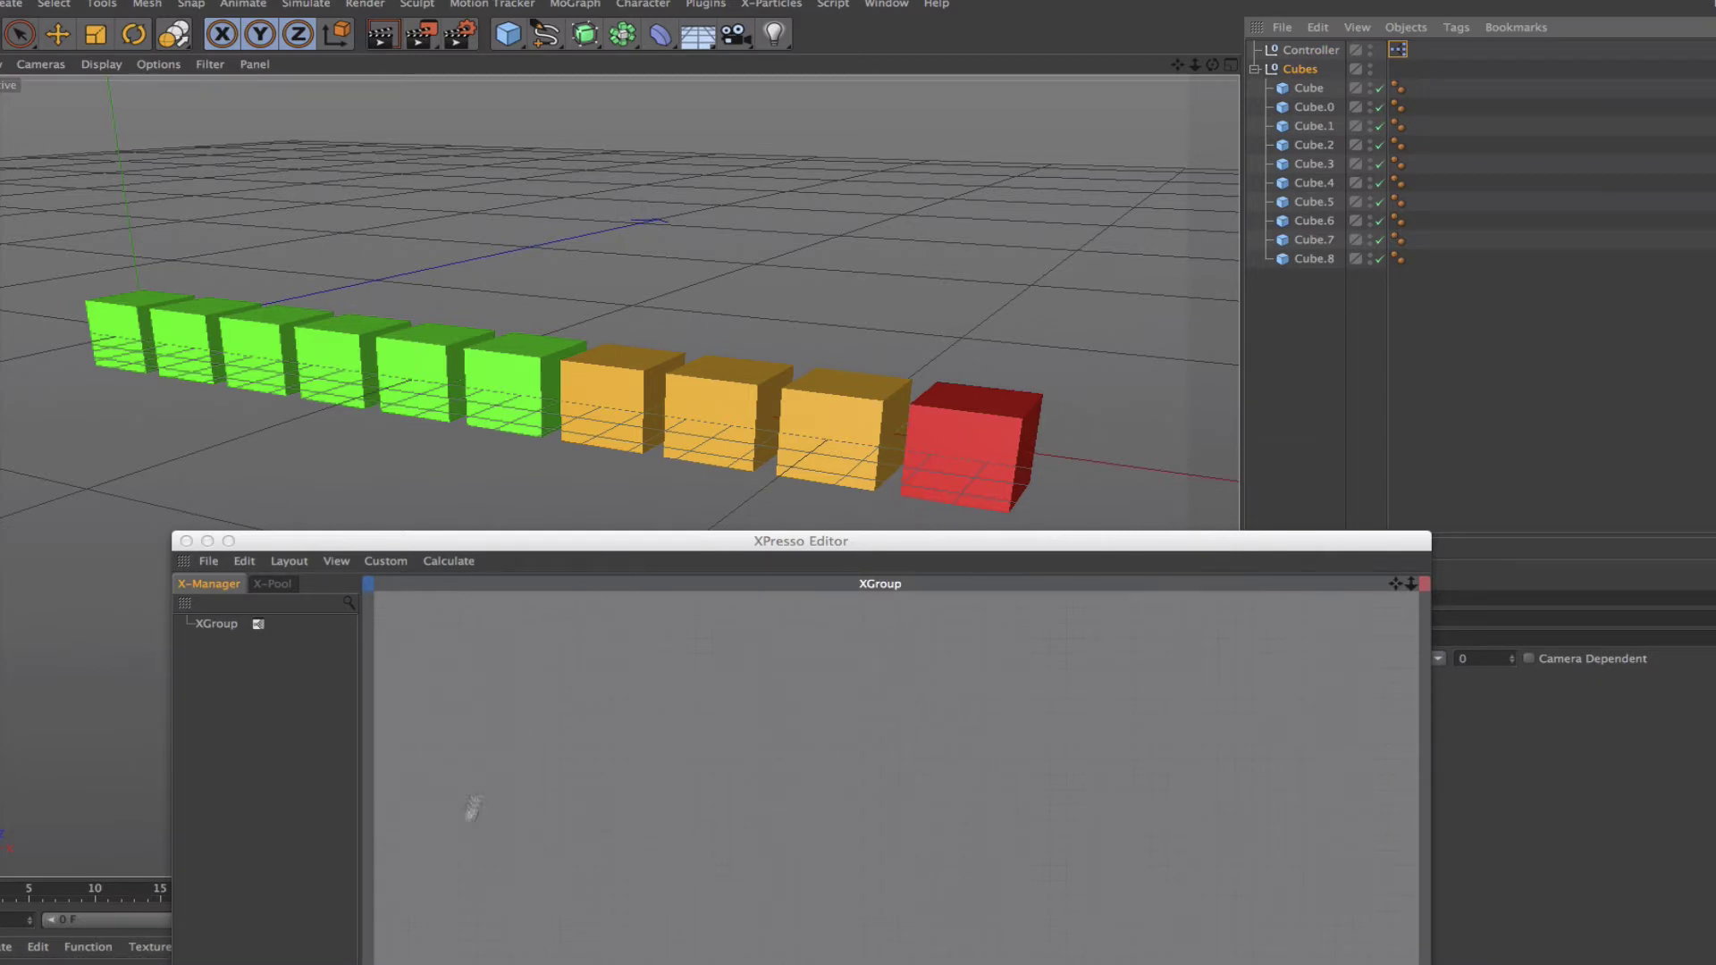
pyautogui.moveTo(505, 778); pyautogui.dragTo(518, 764)
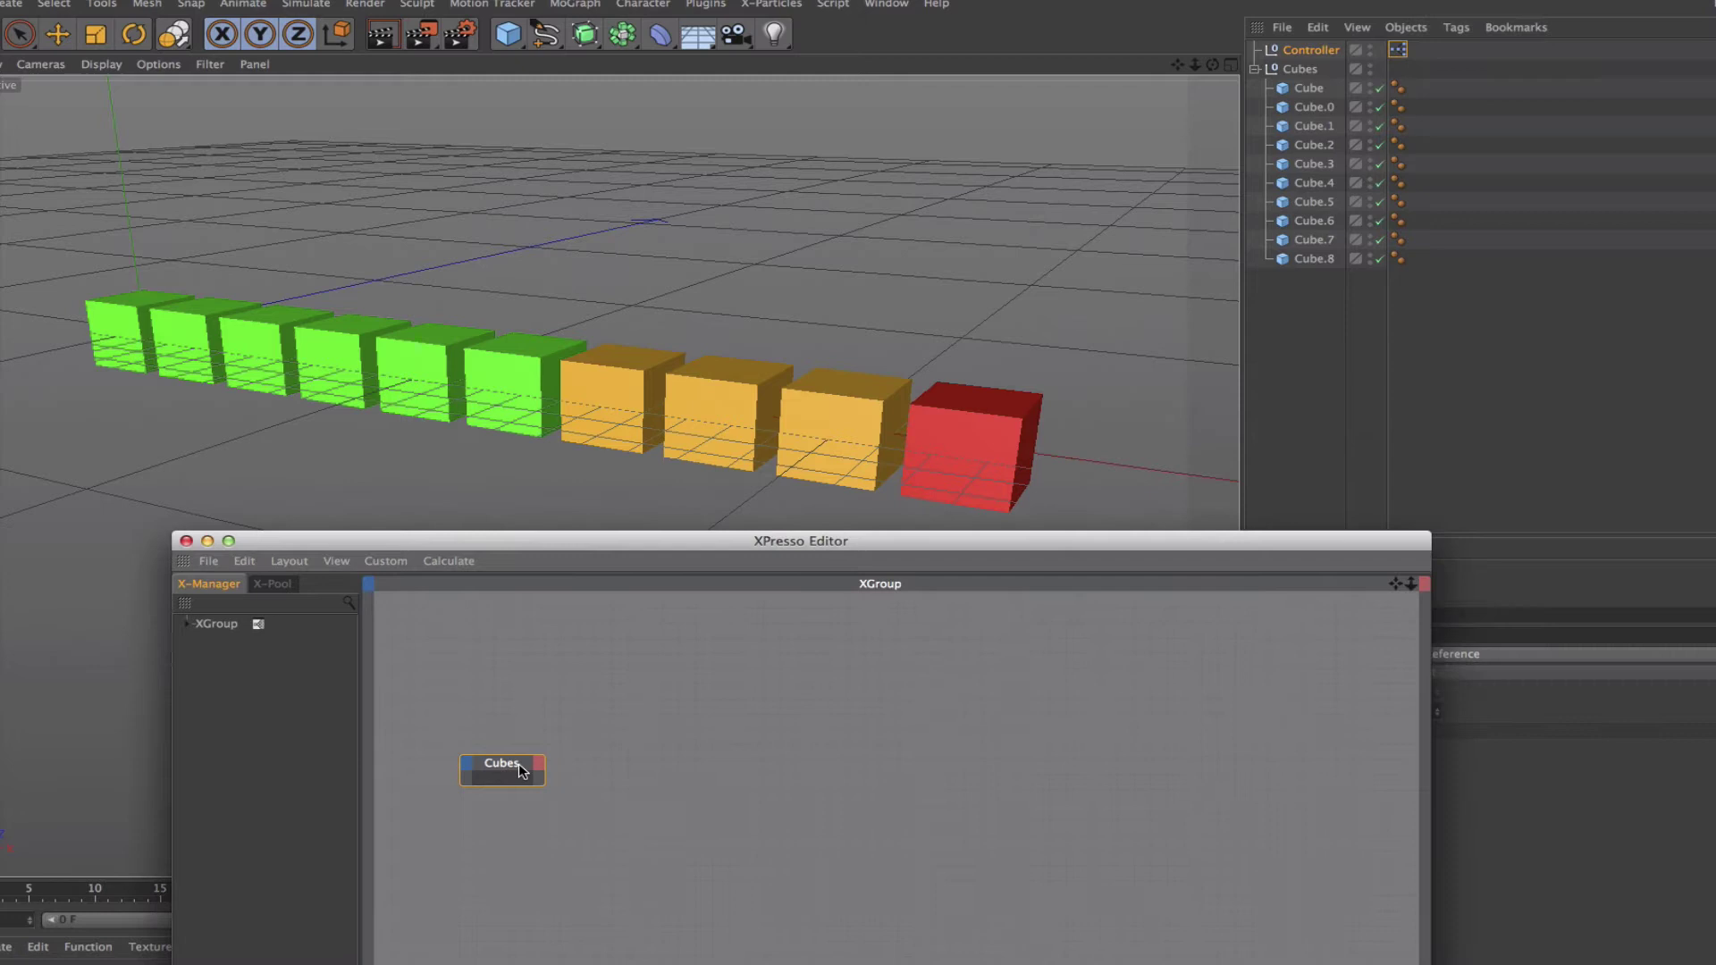
pyautogui.rightClick(625, 747)
pyautogui.moveTo(693, 755)
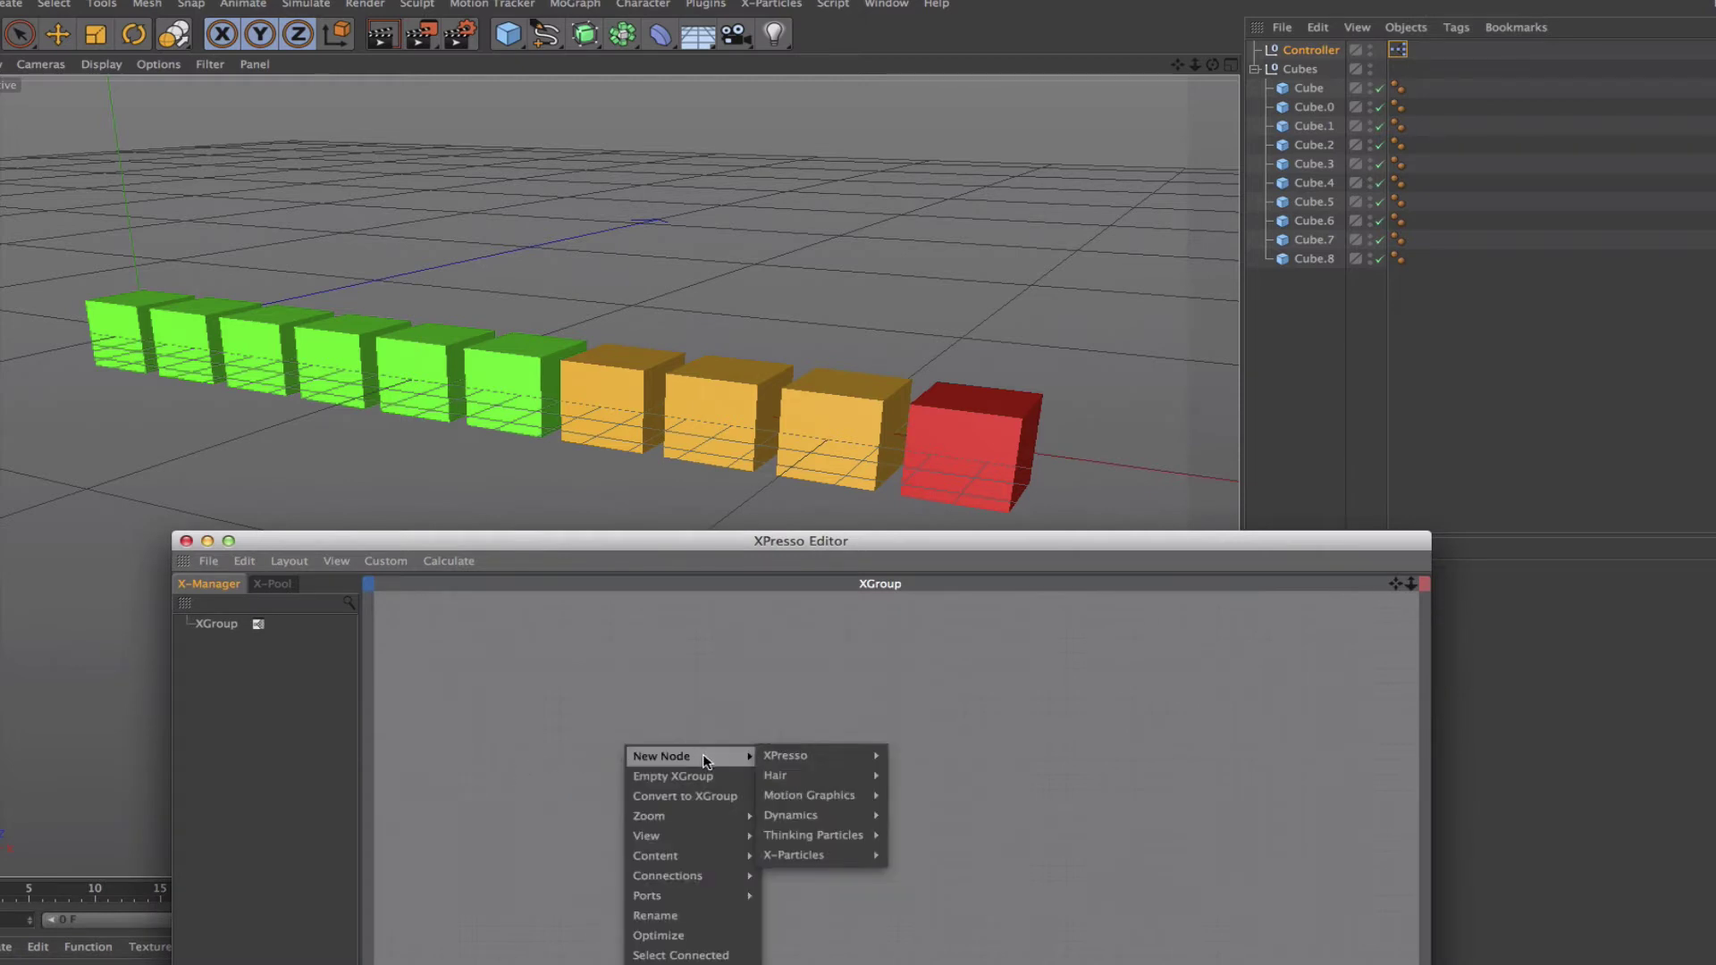
pyautogui.moveTo(817, 759)
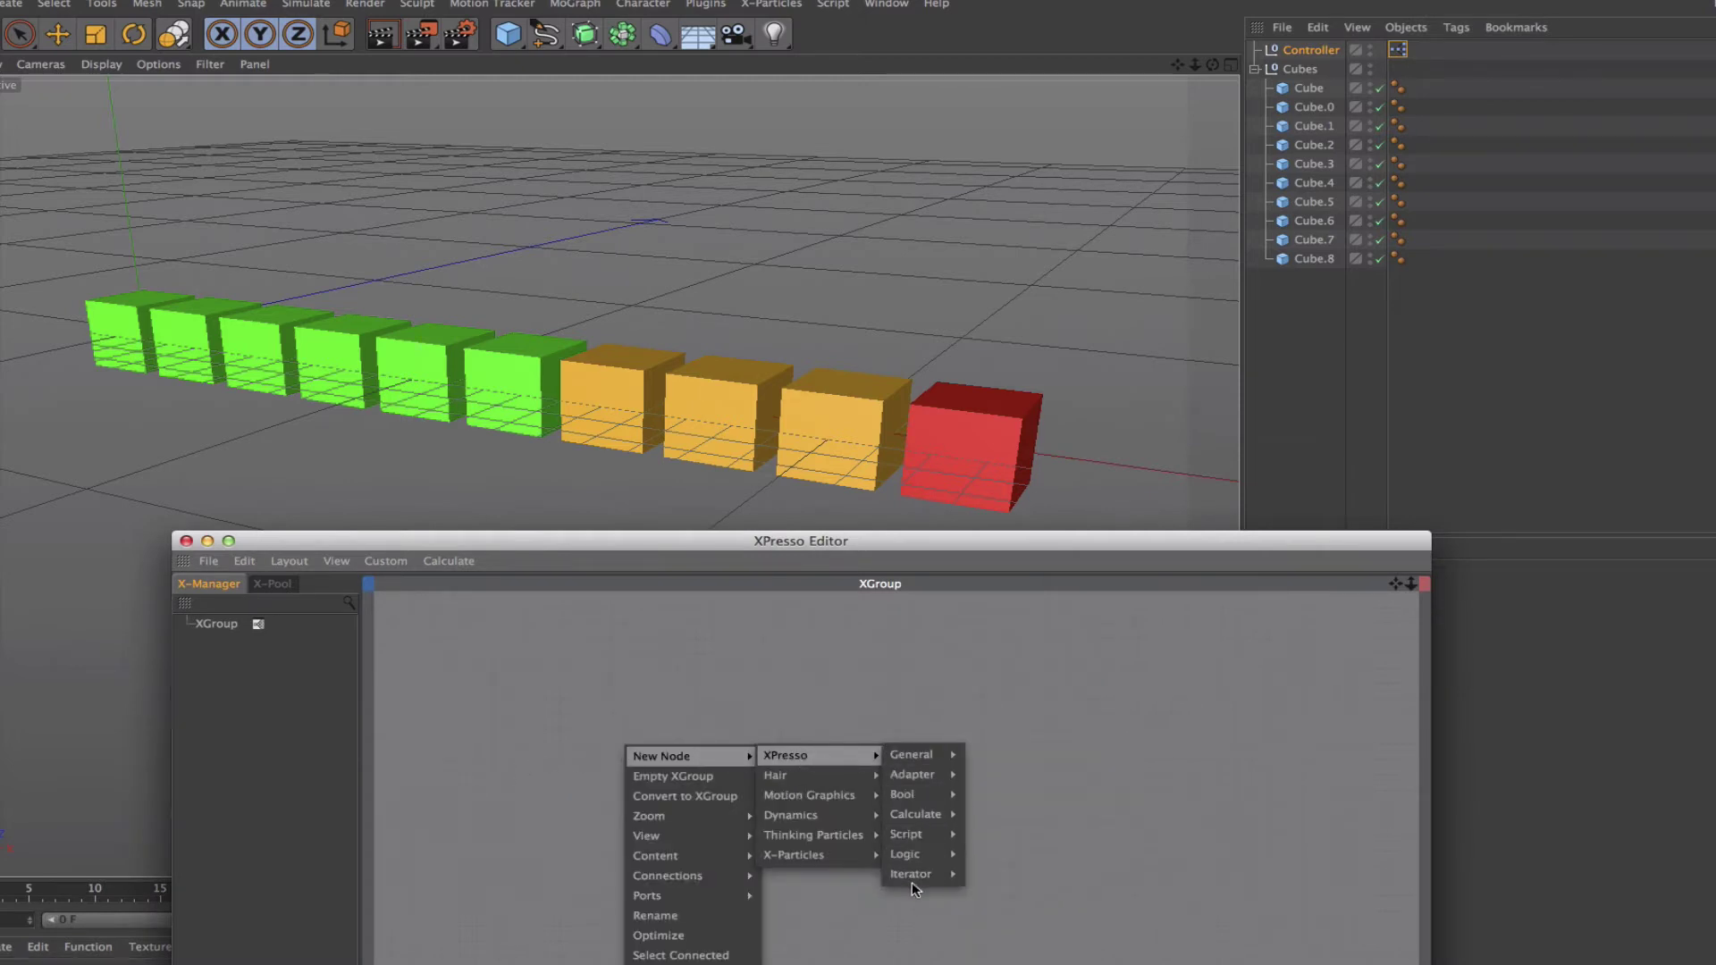
pyautogui.moveTo(919, 876)
pyautogui.click(993, 873)
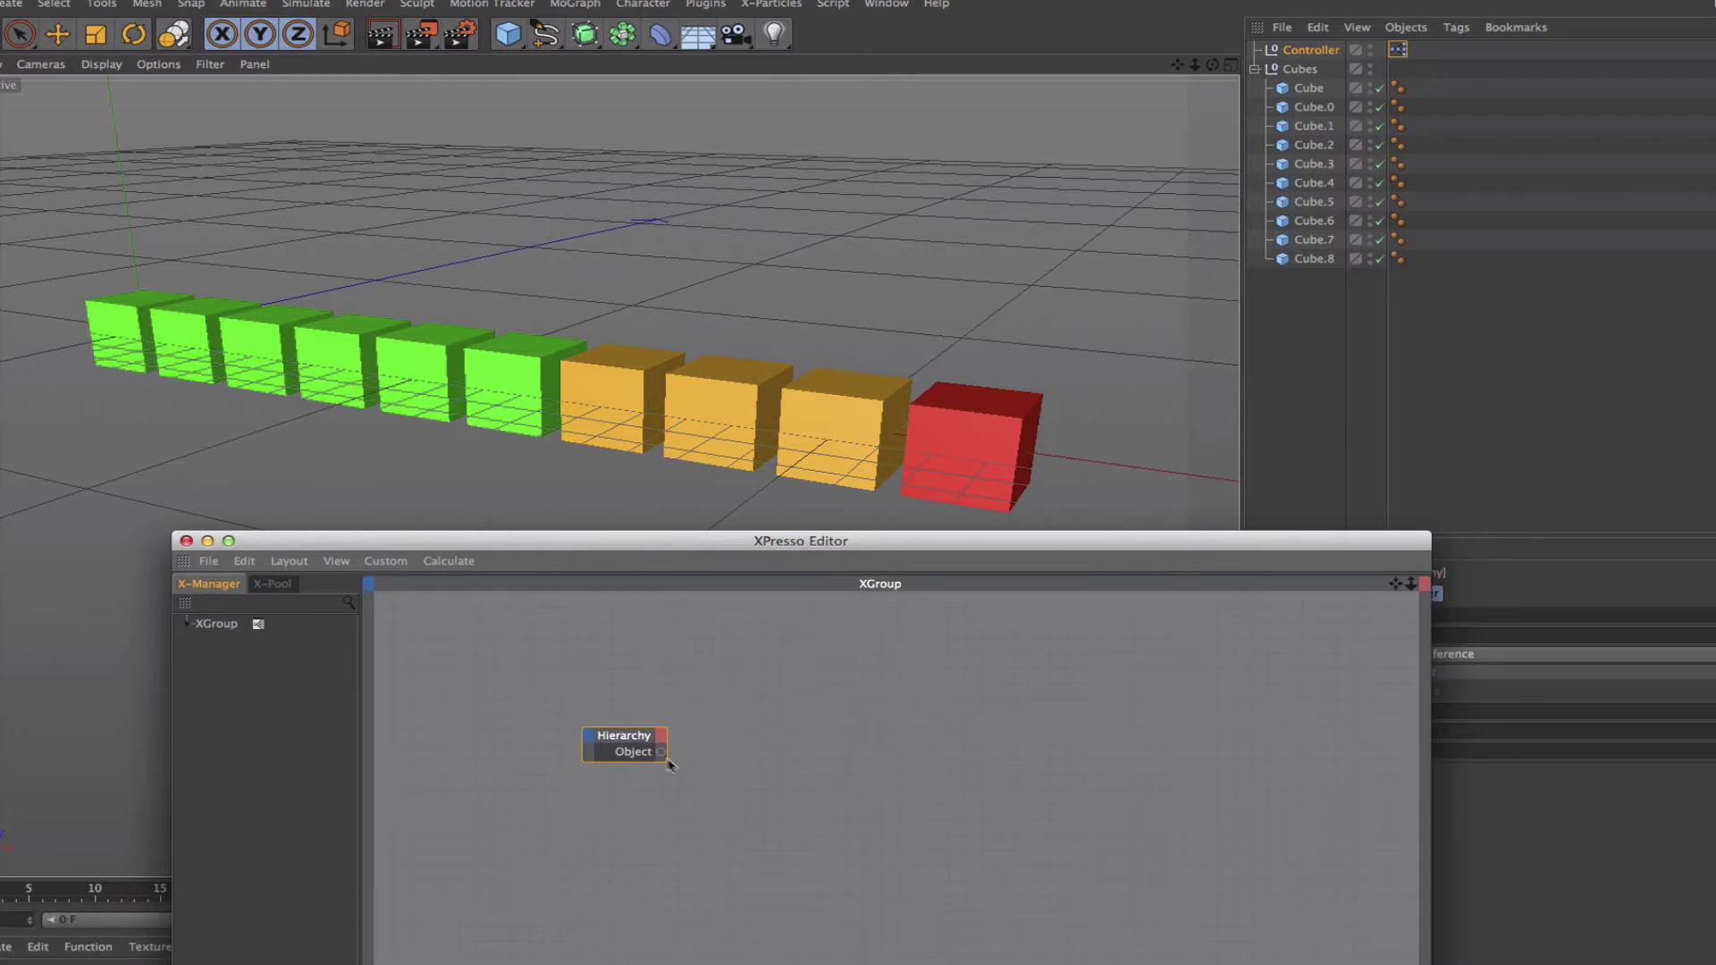
pyautogui.moveTo(561, 779); pyautogui.dragTo(434, 745)
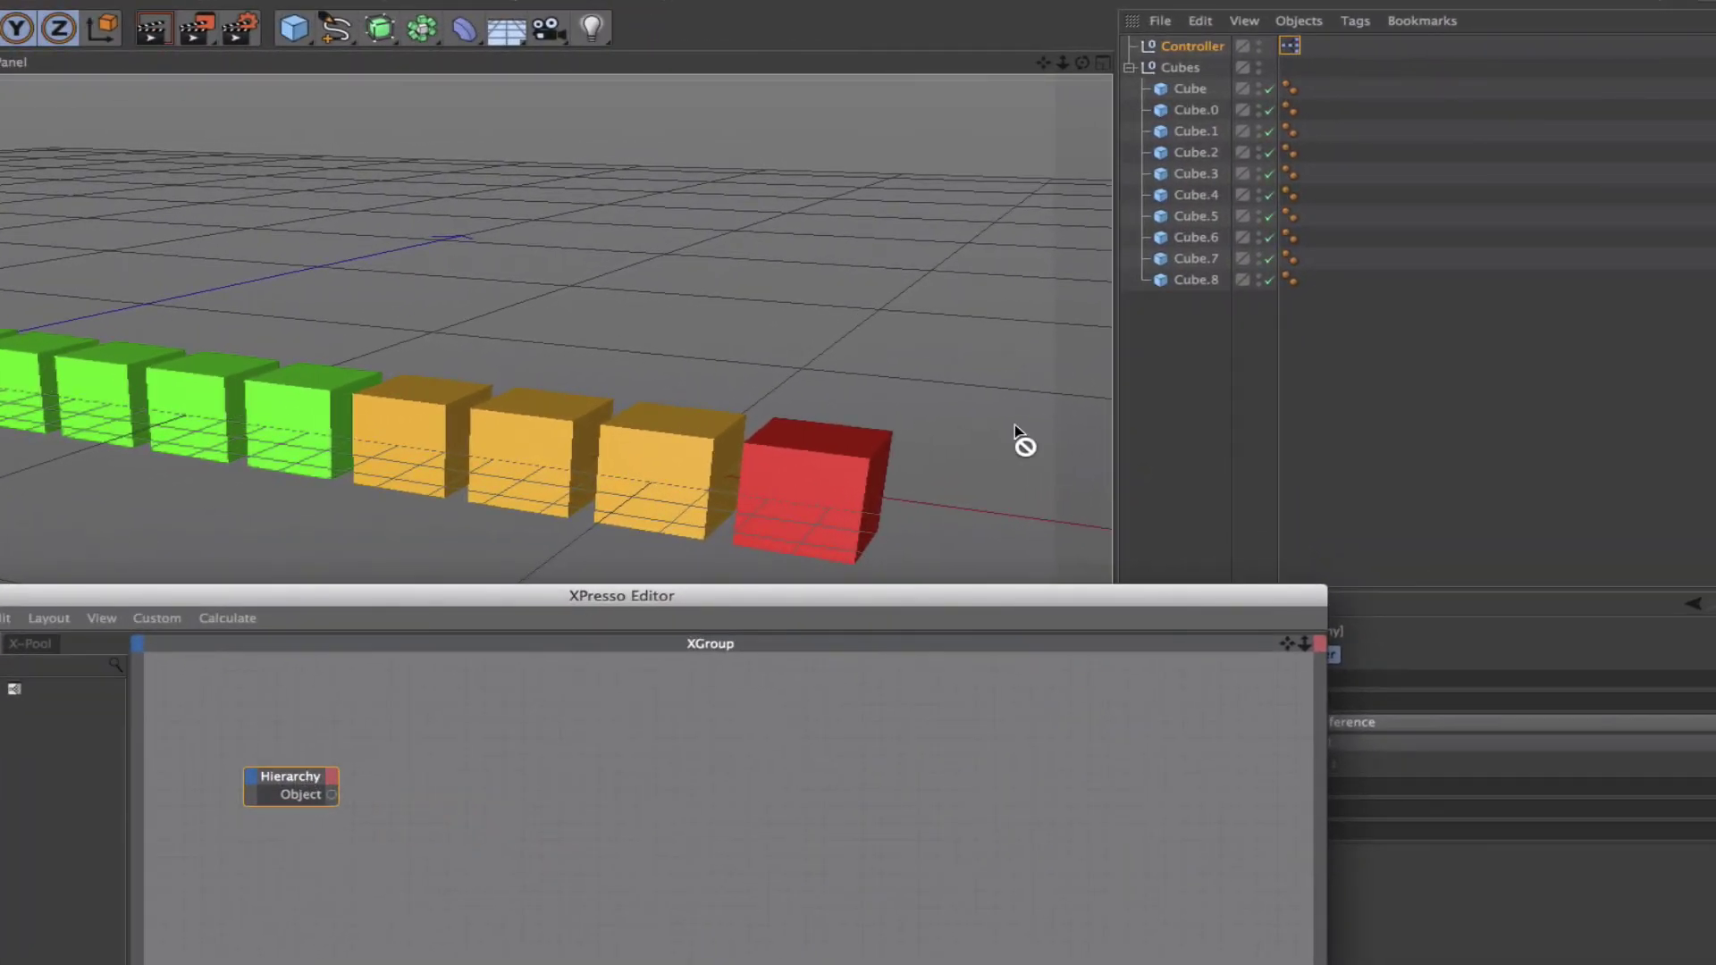
pyautogui.moveTo(957, 599); pyautogui.dragTo(763, 531)
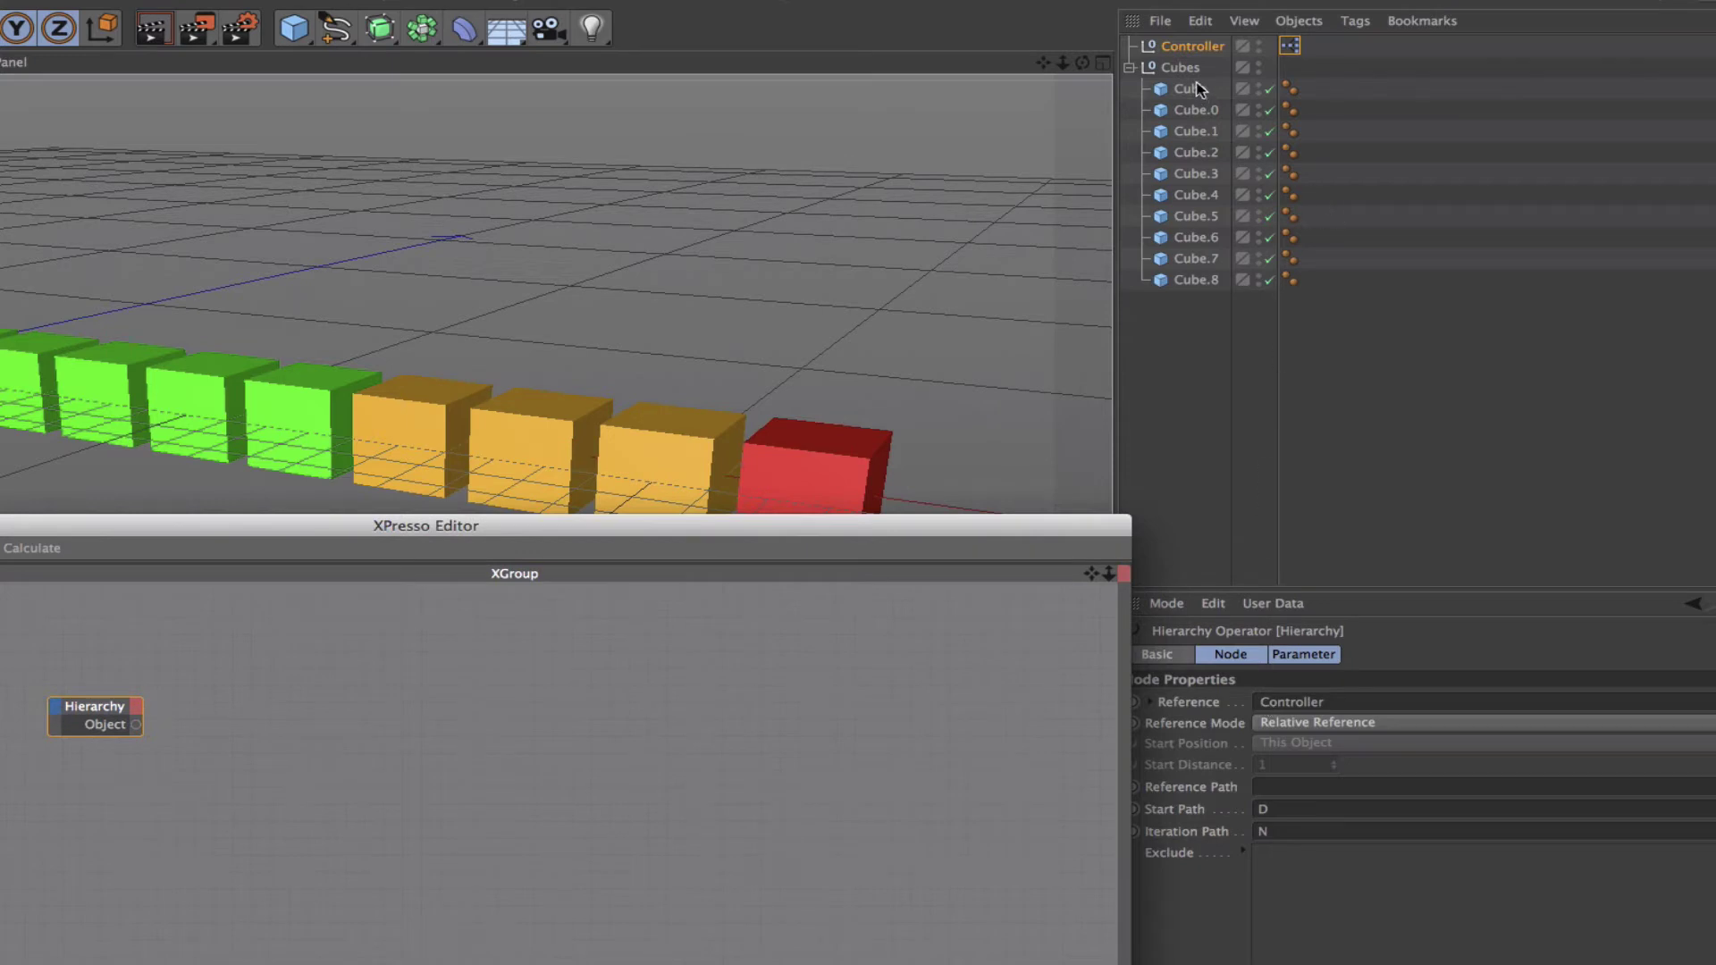
pyautogui.moveTo(1182, 69); pyautogui.dragTo(1303, 701)
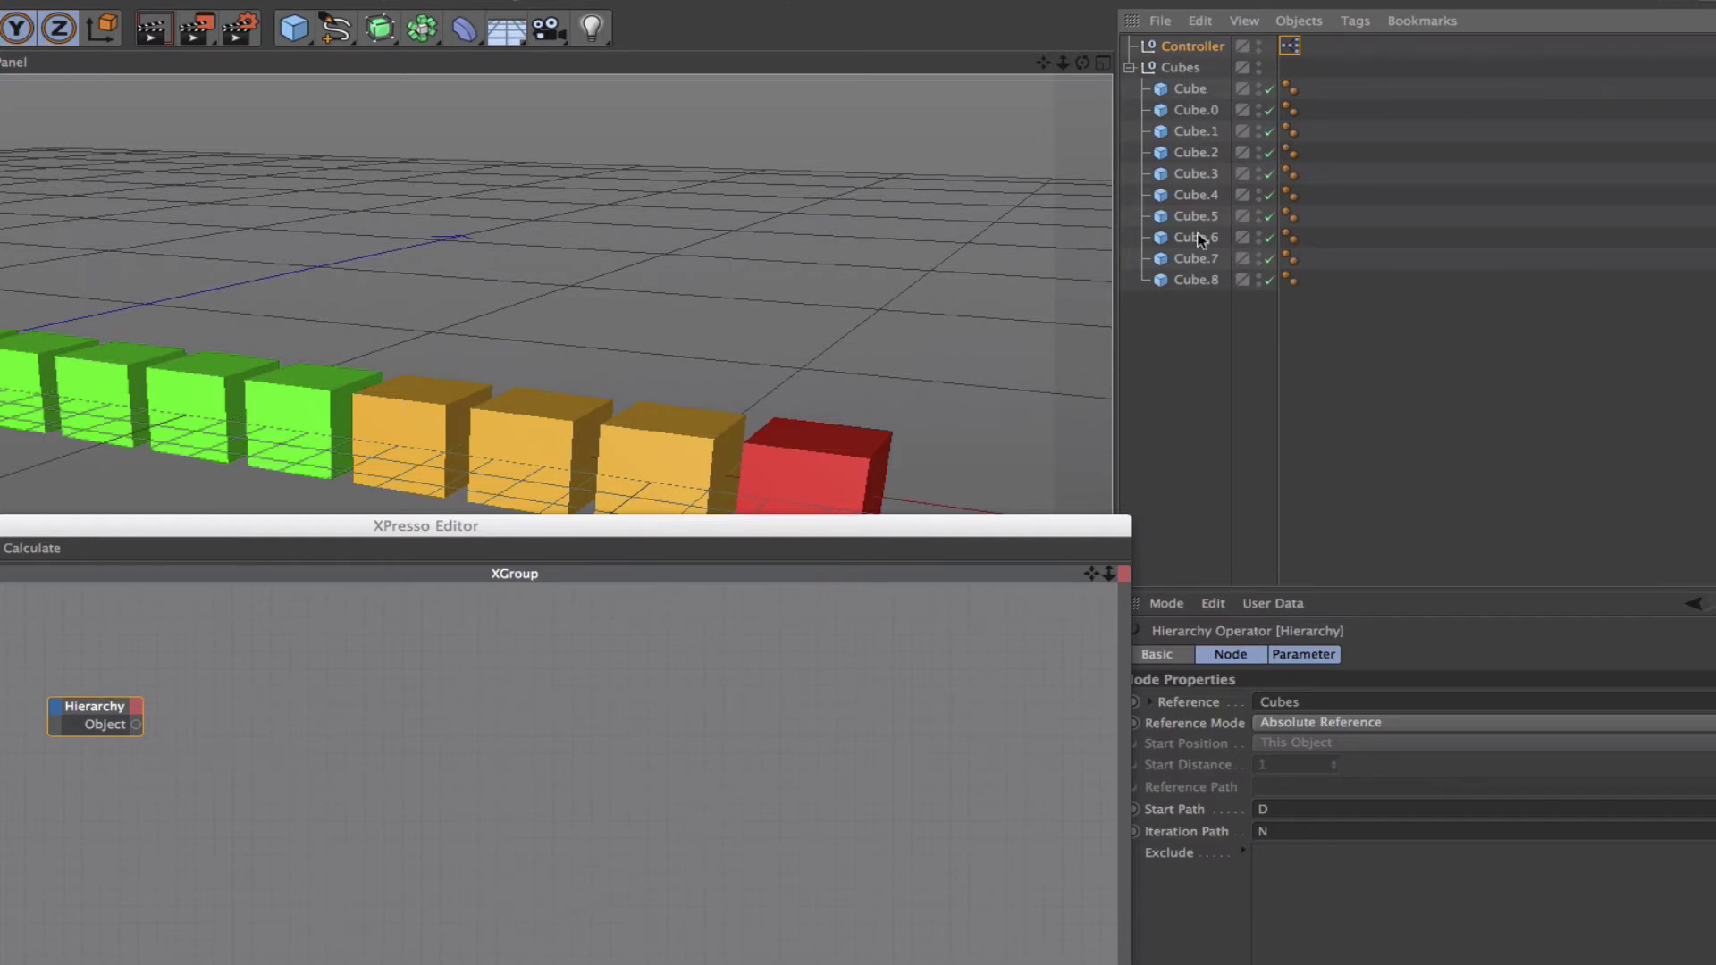
# - Add an Object Index node and wire Hierarchy's Object port into its Instance port
pyautogui.rightClick(206, 720)
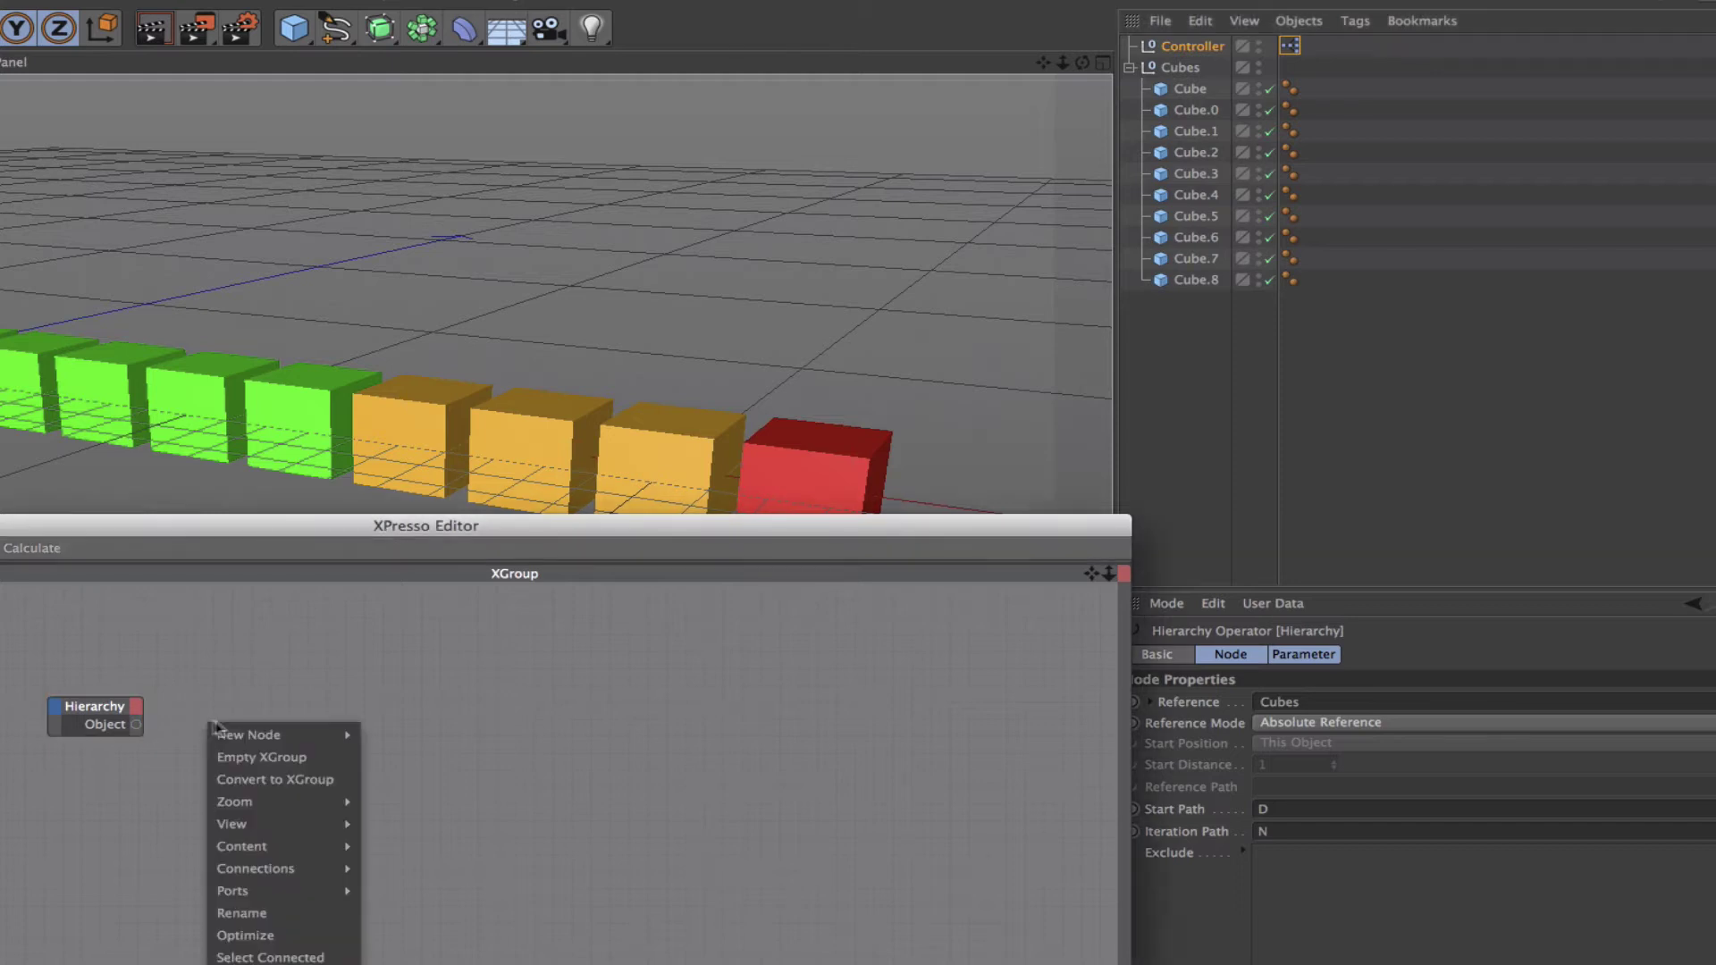
pyautogui.moveTo(288, 733)
pyautogui.moveTo(456, 740)
pyautogui.moveTo(536, 733)
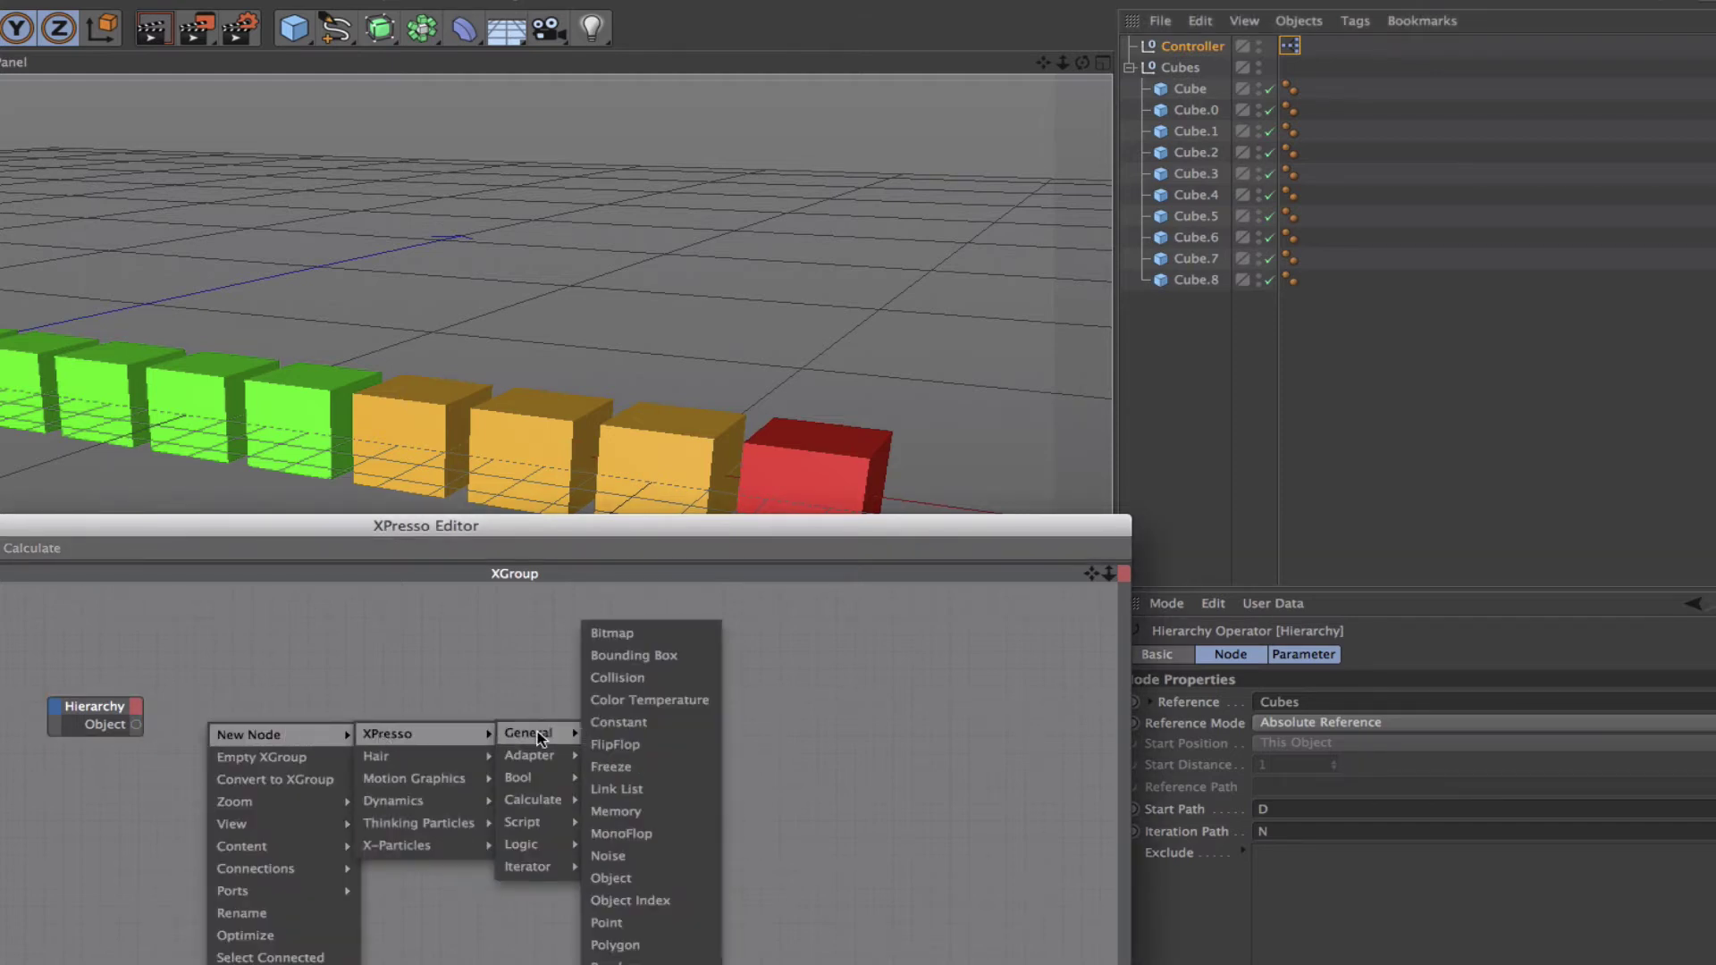
pyautogui.click(621, 911)
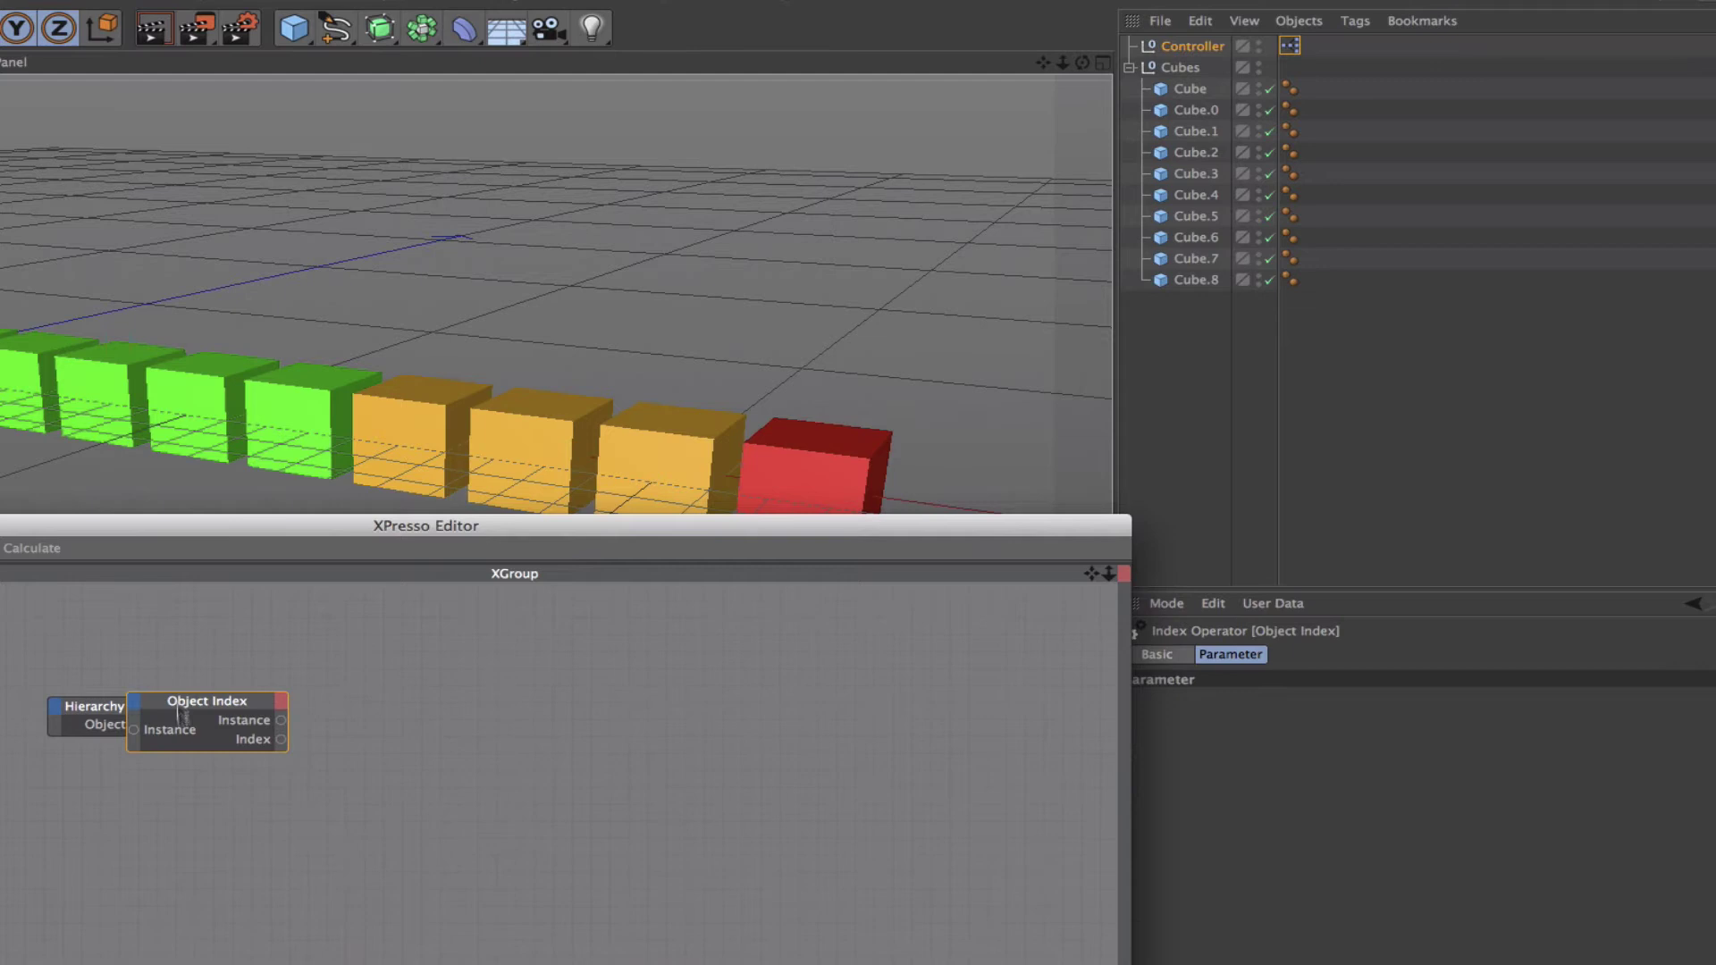
pyautogui.moveTo(180, 712); pyautogui.dragTo(290, 699)
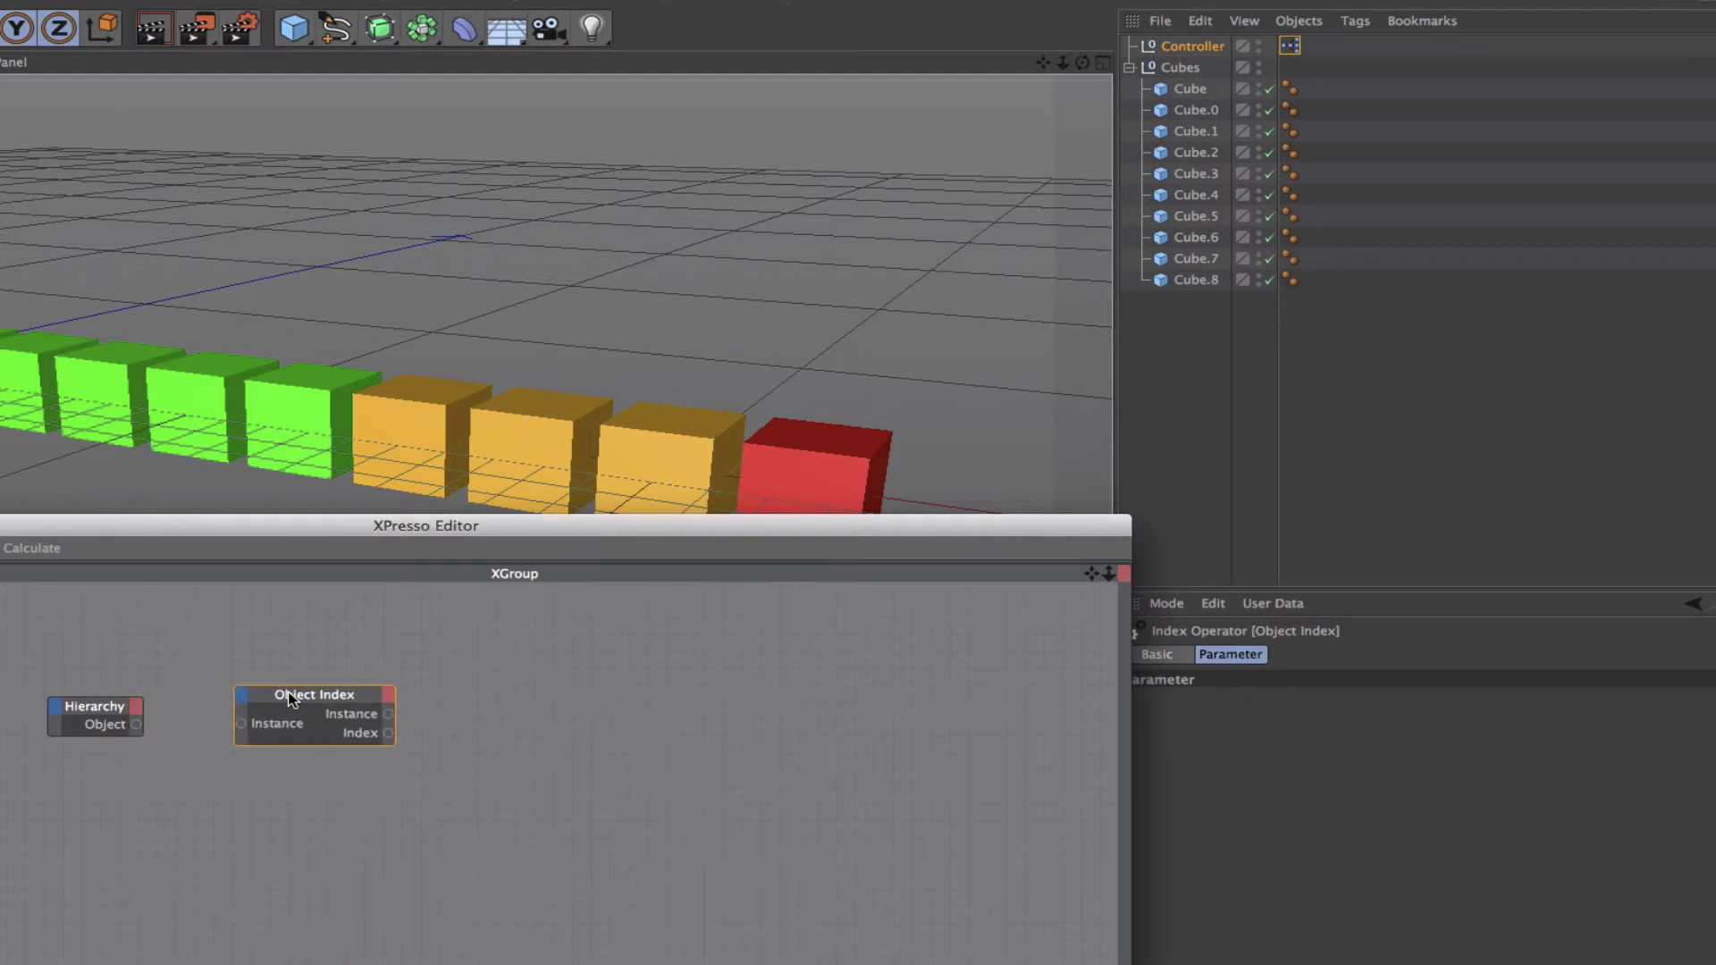
pyautogui.moveTo(136, 725); pyautogui.dragTo(334, 697)
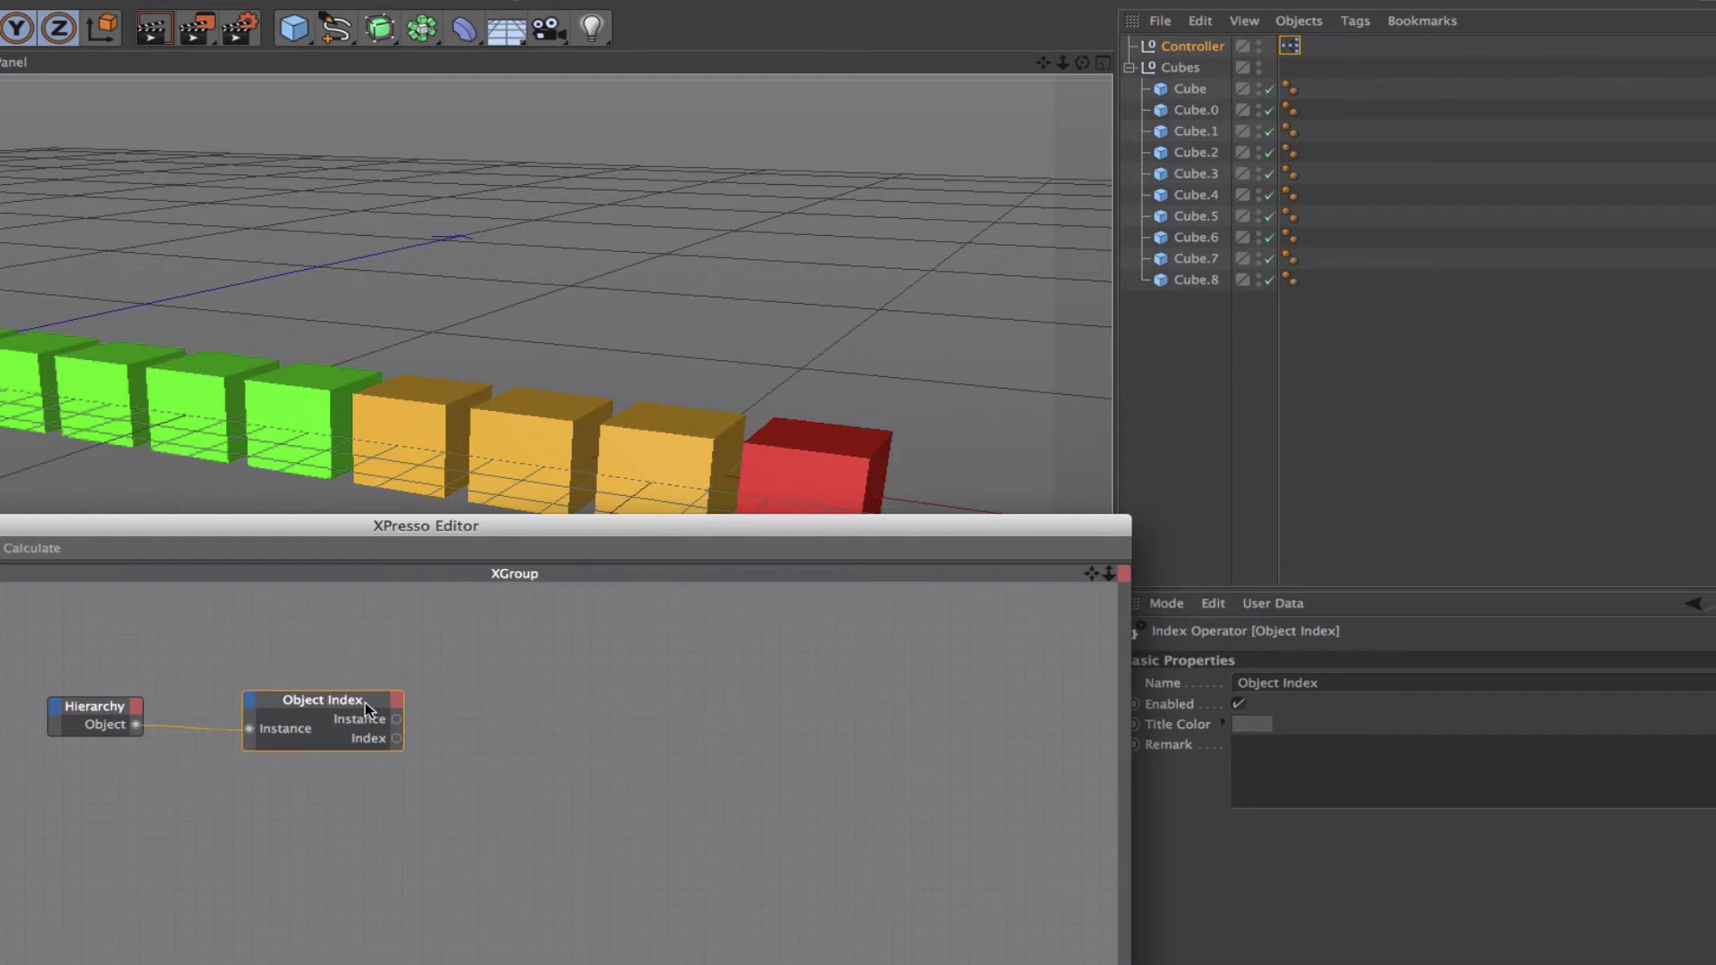
# - Add a Compare node set to greater-than, fed by Object Index's Index into Input 1
pyautogui.rightClick(445, 772)
pyautogui.moveTo(505, 783)
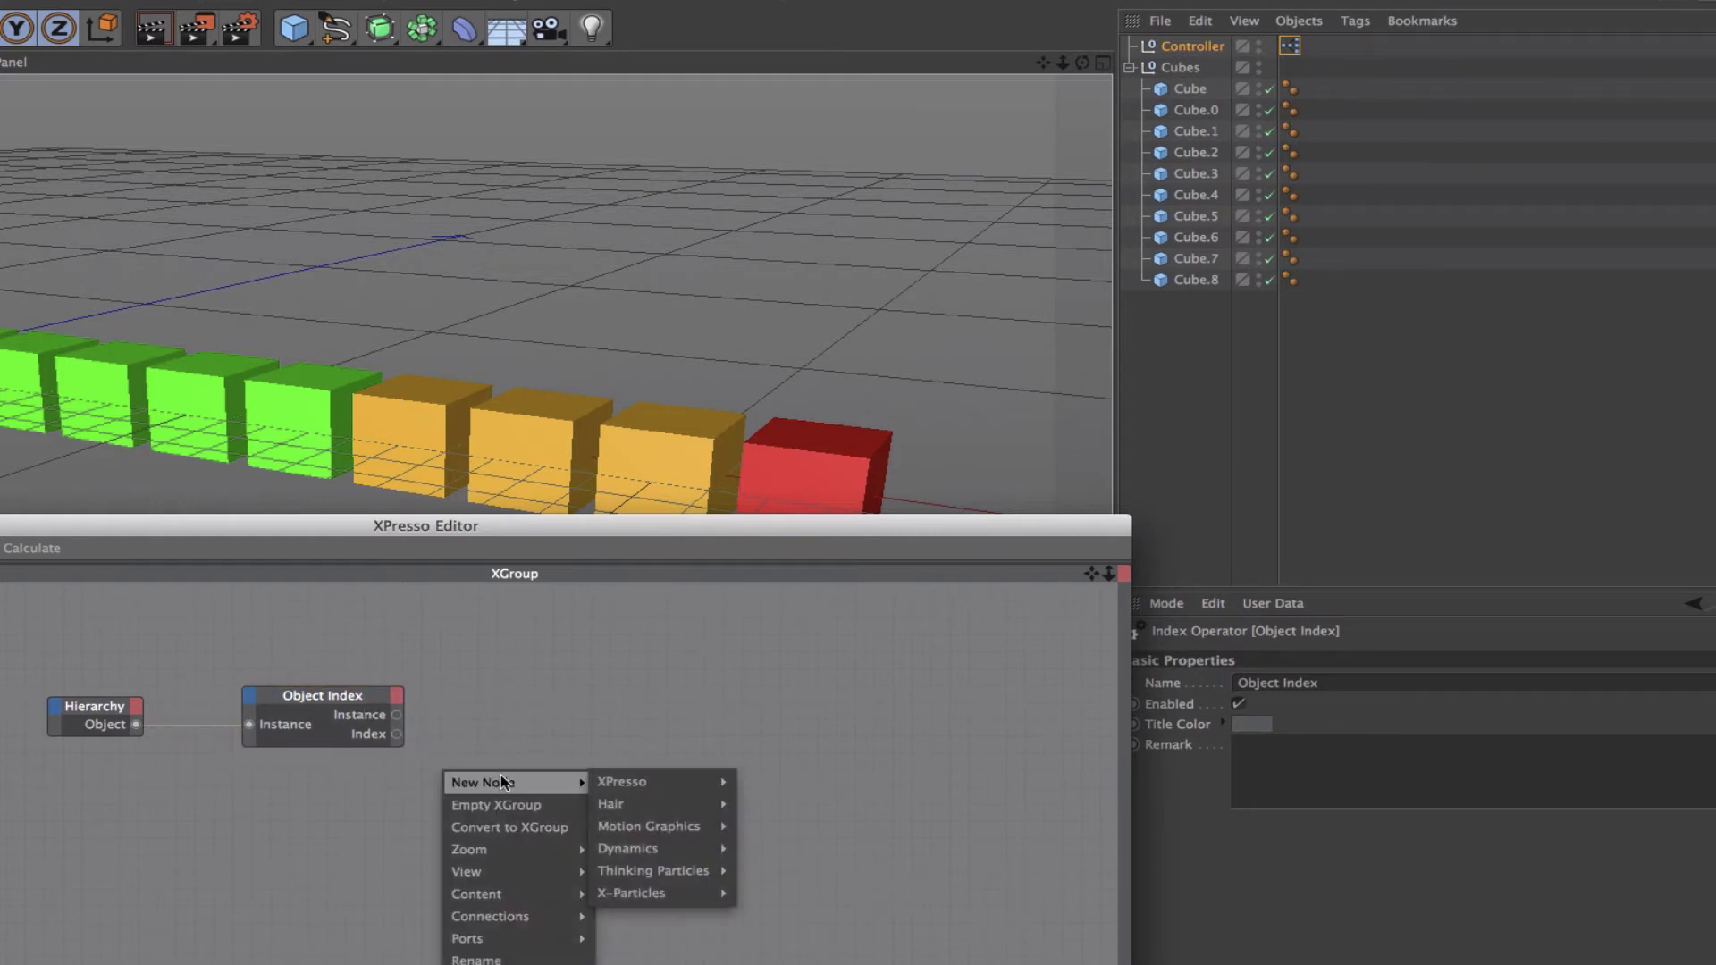
pyautogui.moveTo(653, 783)
pyautogui.moveTo(758, 892)
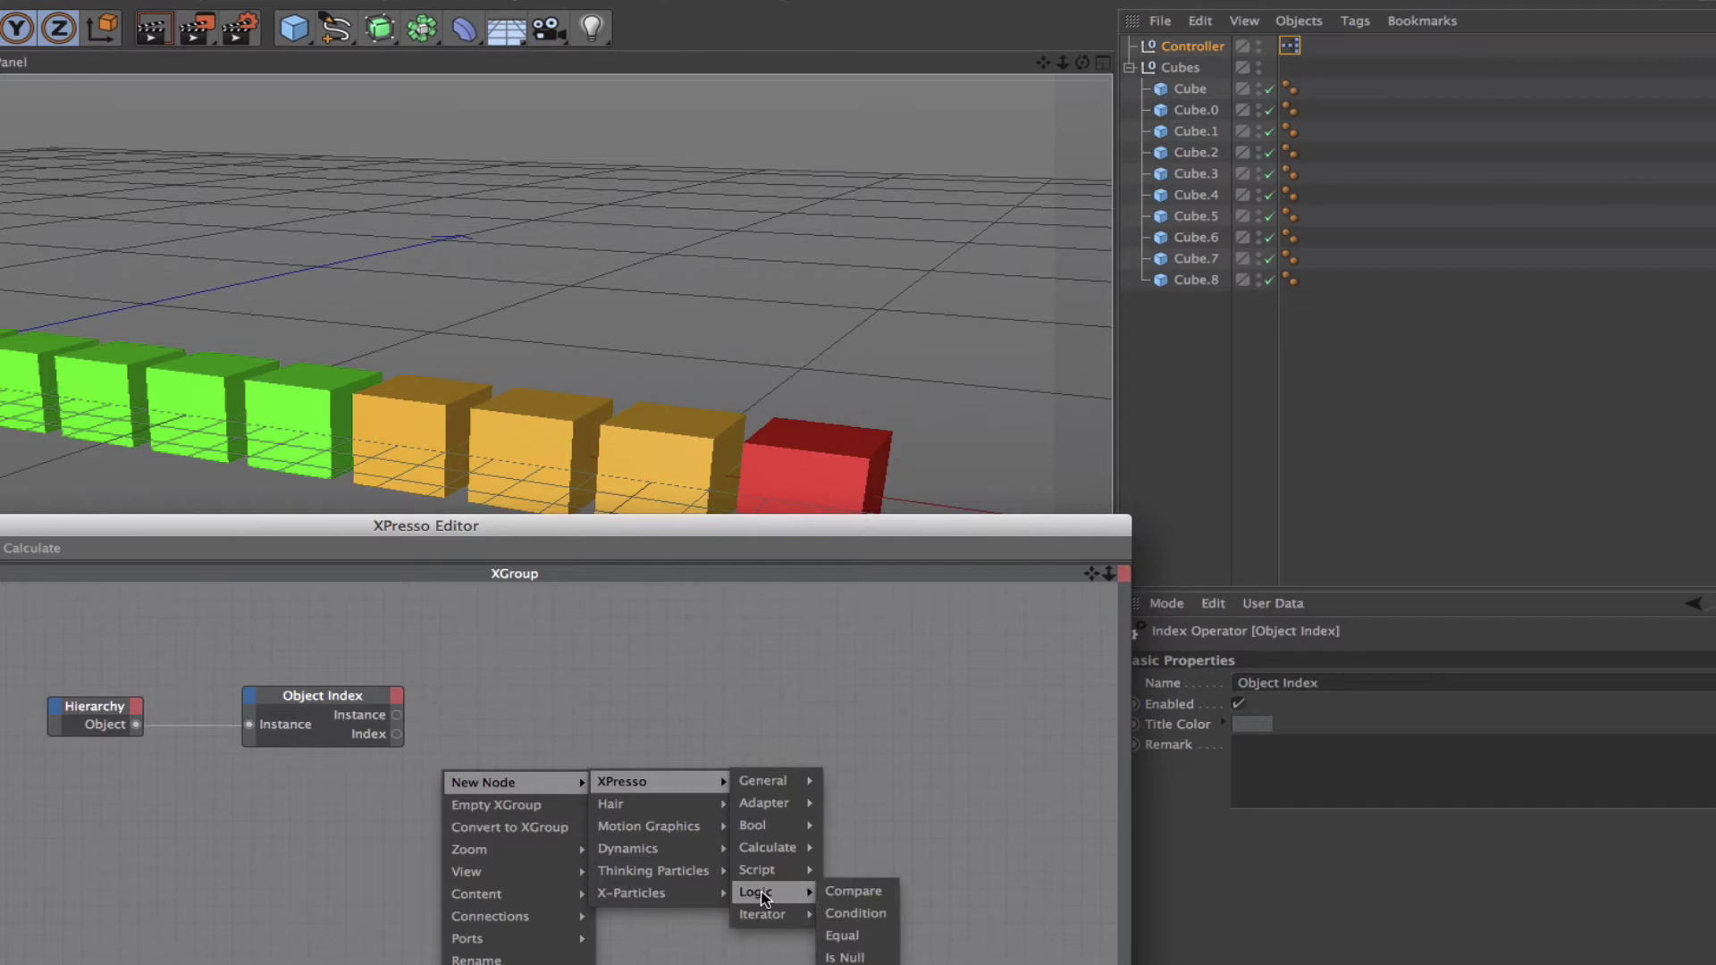
pyautogui.click(873, 898)
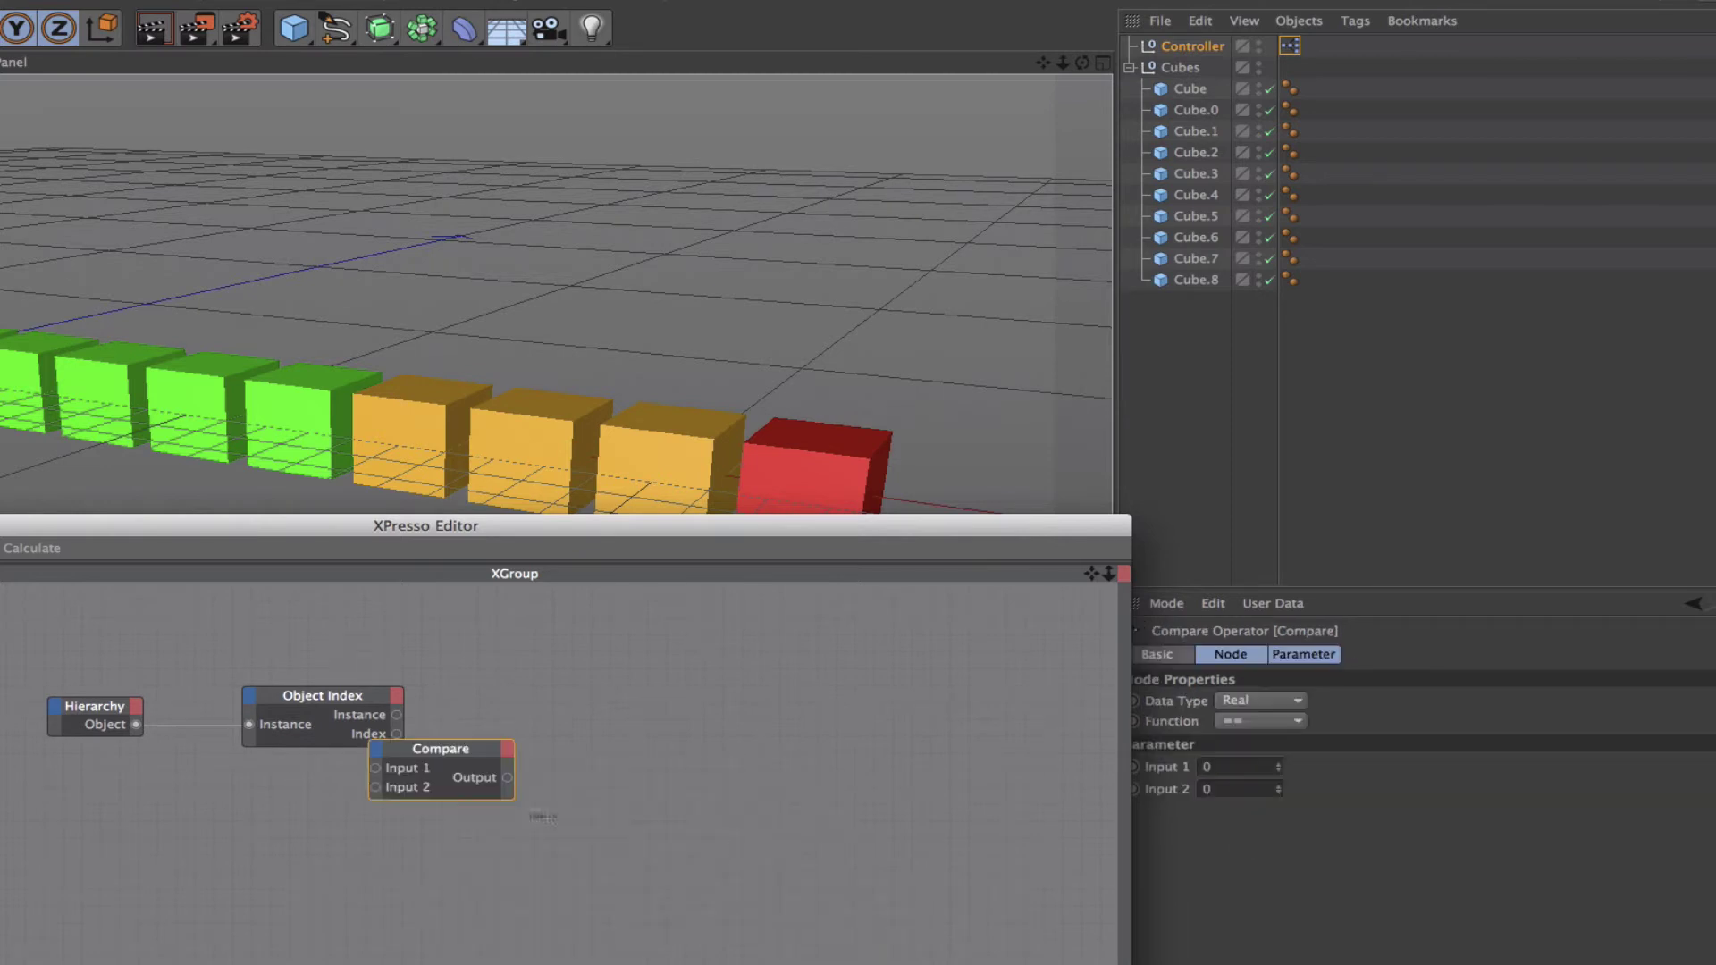
pyautogui.moveTo(476, 747); pyautogui.dragTo(552, 784)
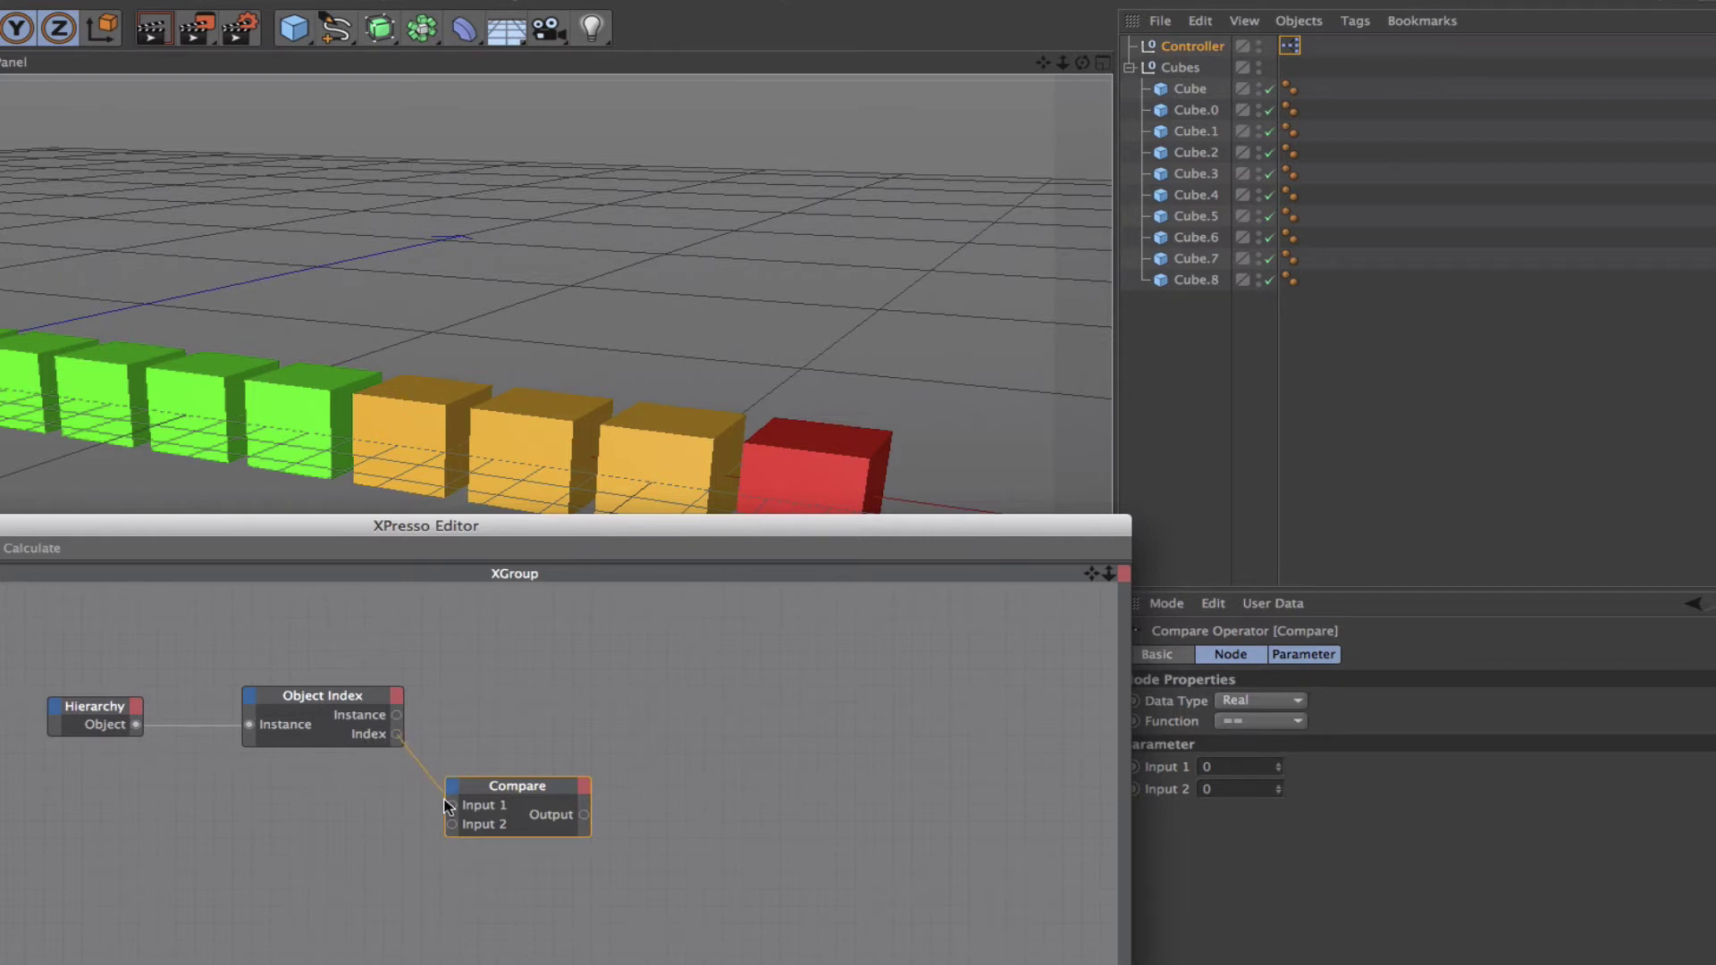
pyautogui.moveTo(452, 809); pyautogui.dragTo(453, 805)
pyautogui.click(1276, 721)
pyautogui.click(1266, 805)
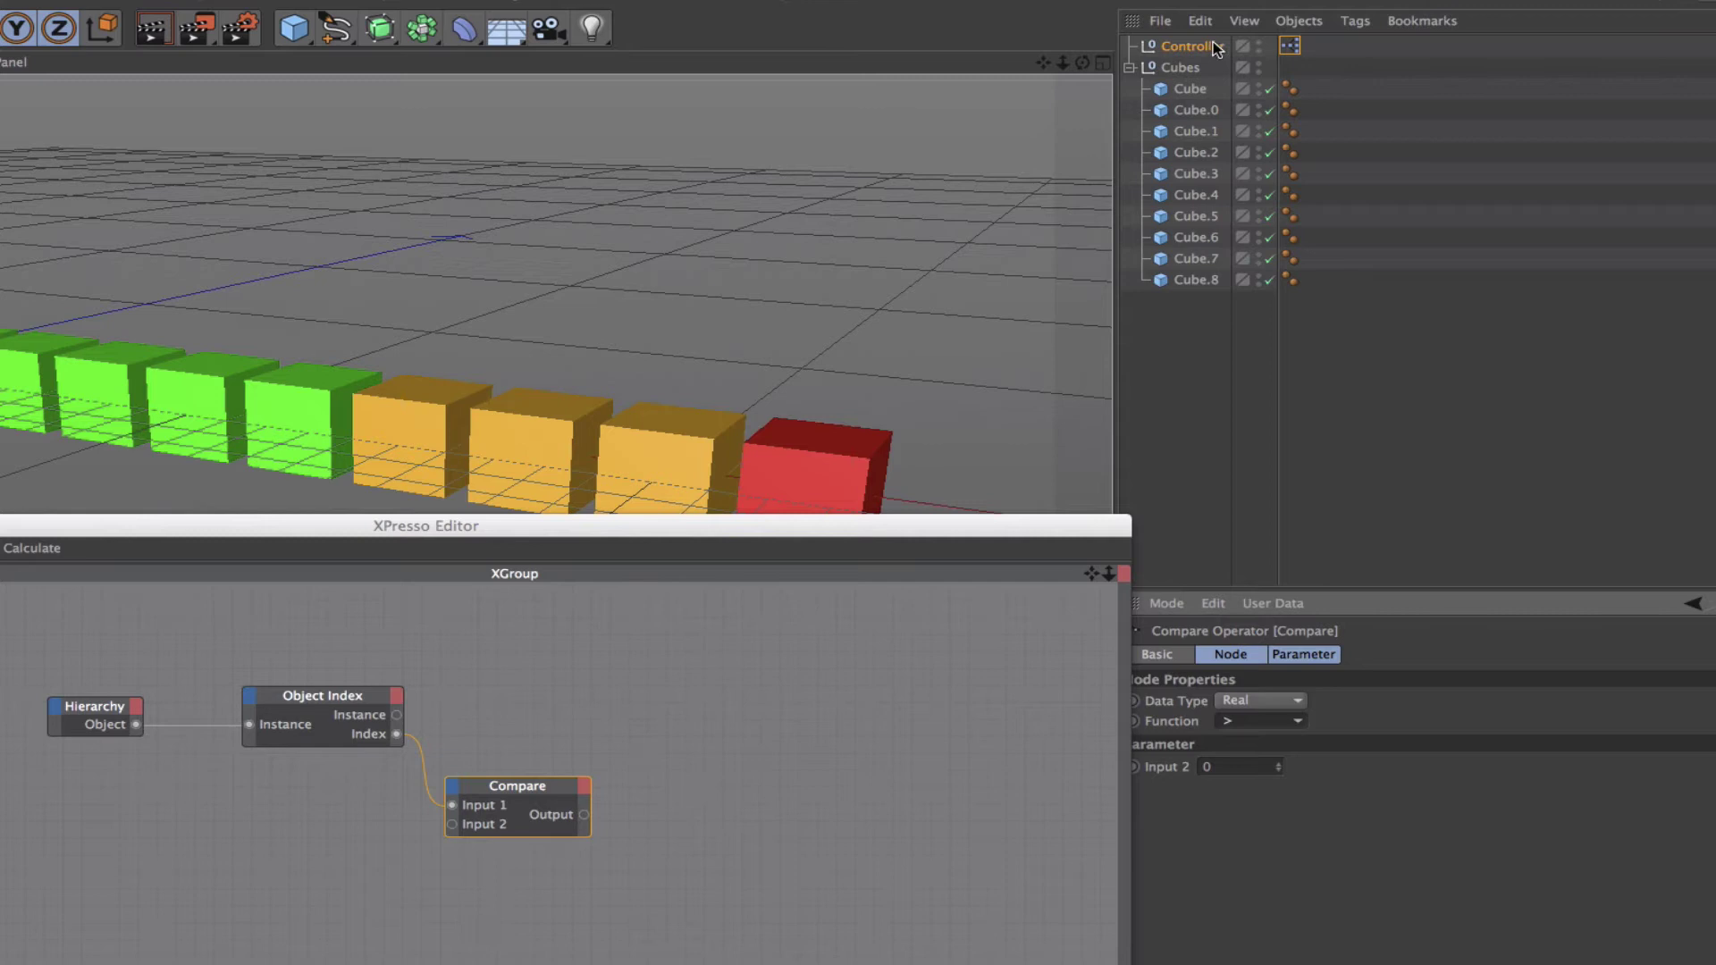
# - Bring Controller into the graph as a node with its User Data Data output
pyautogui.moveTo(1203, 46); pyautogui.dragTo(330, 880)
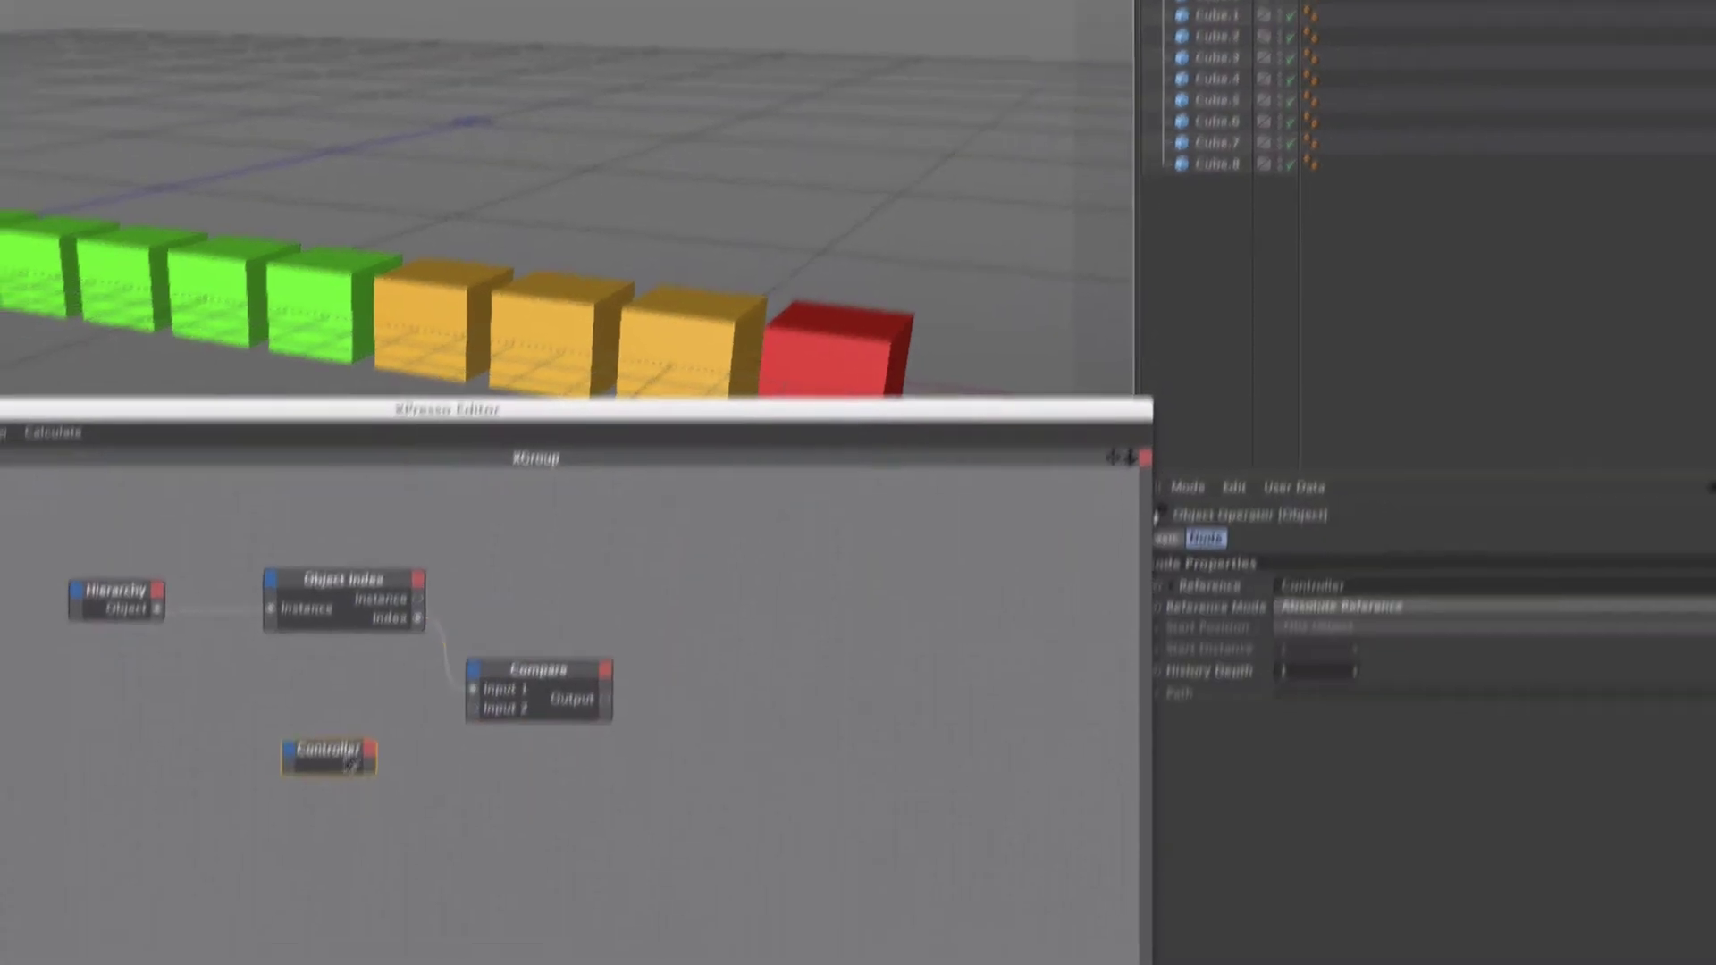
pyautogui.click(371, 750)
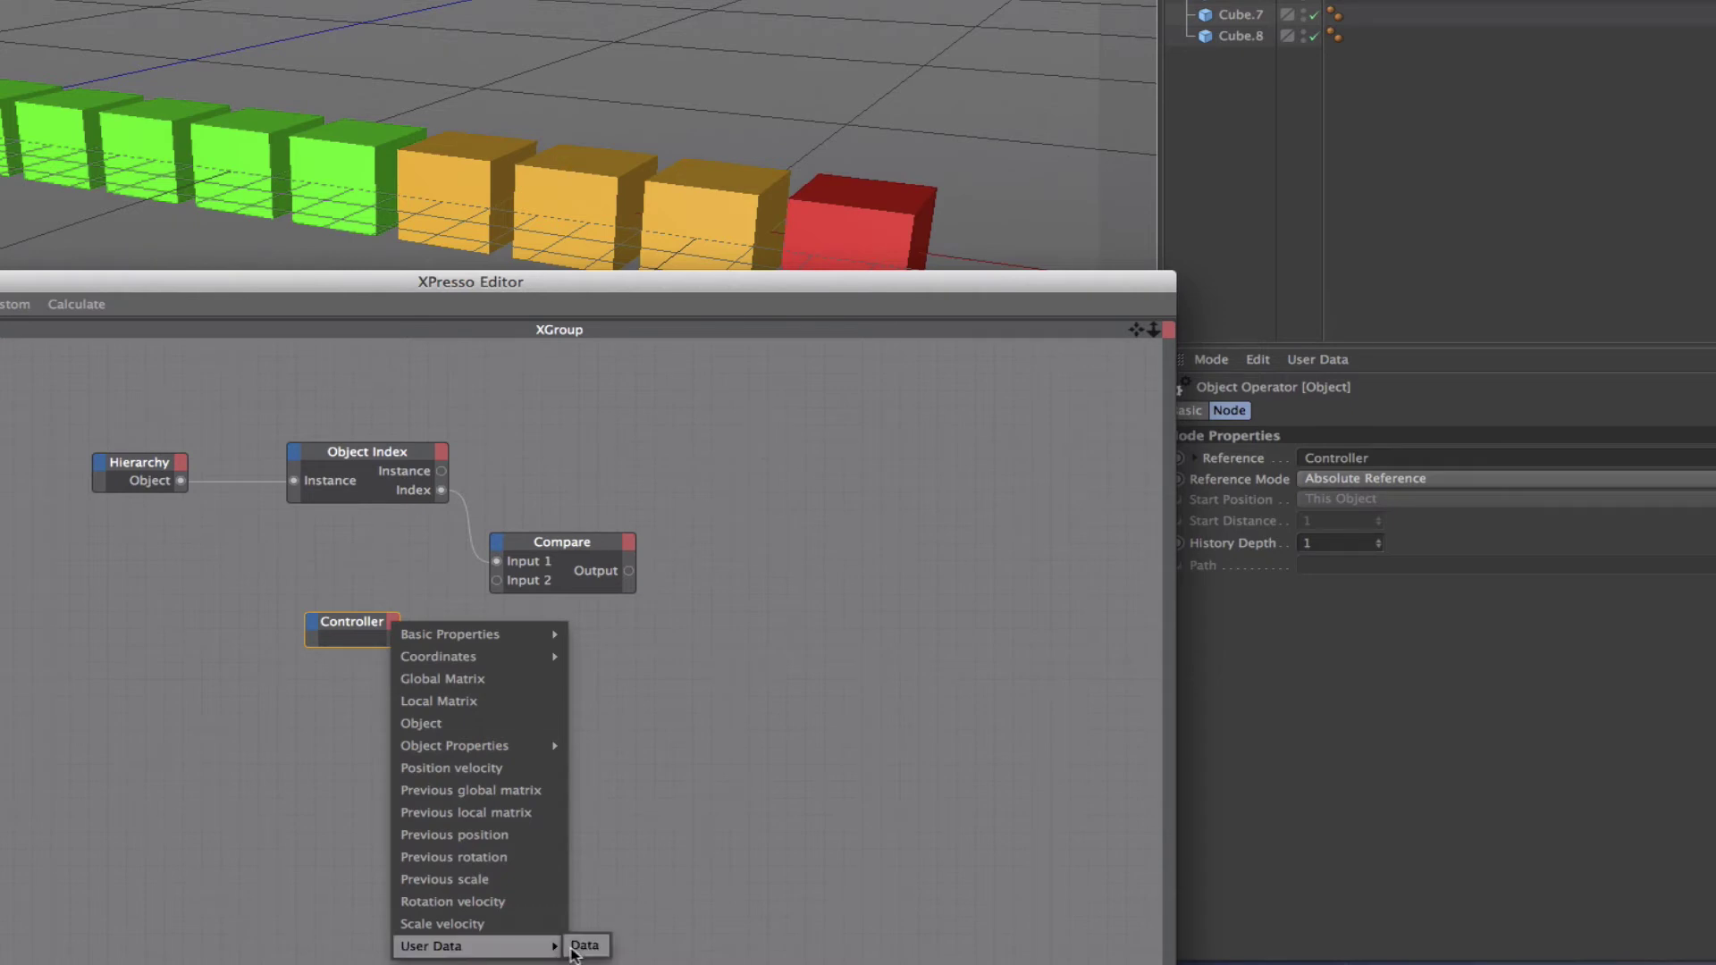
pyautogui.click(581, 951)
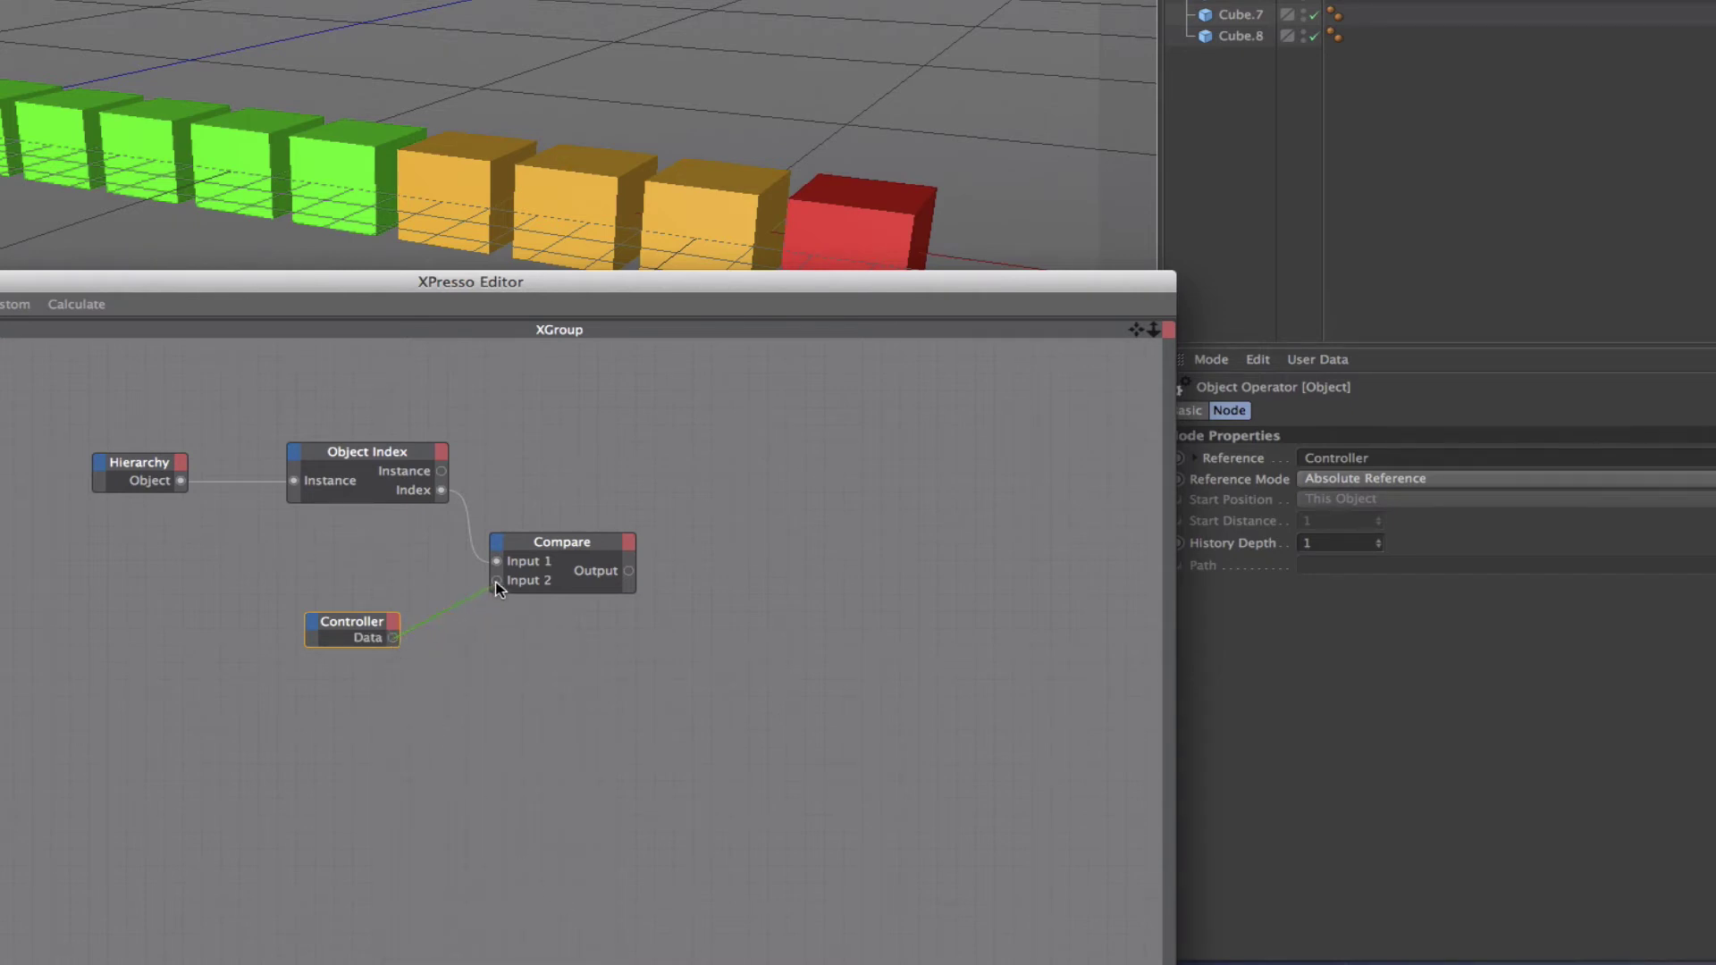
pyautogui.moveTo(361, 627); pyautogui.dragTo(397, 630)
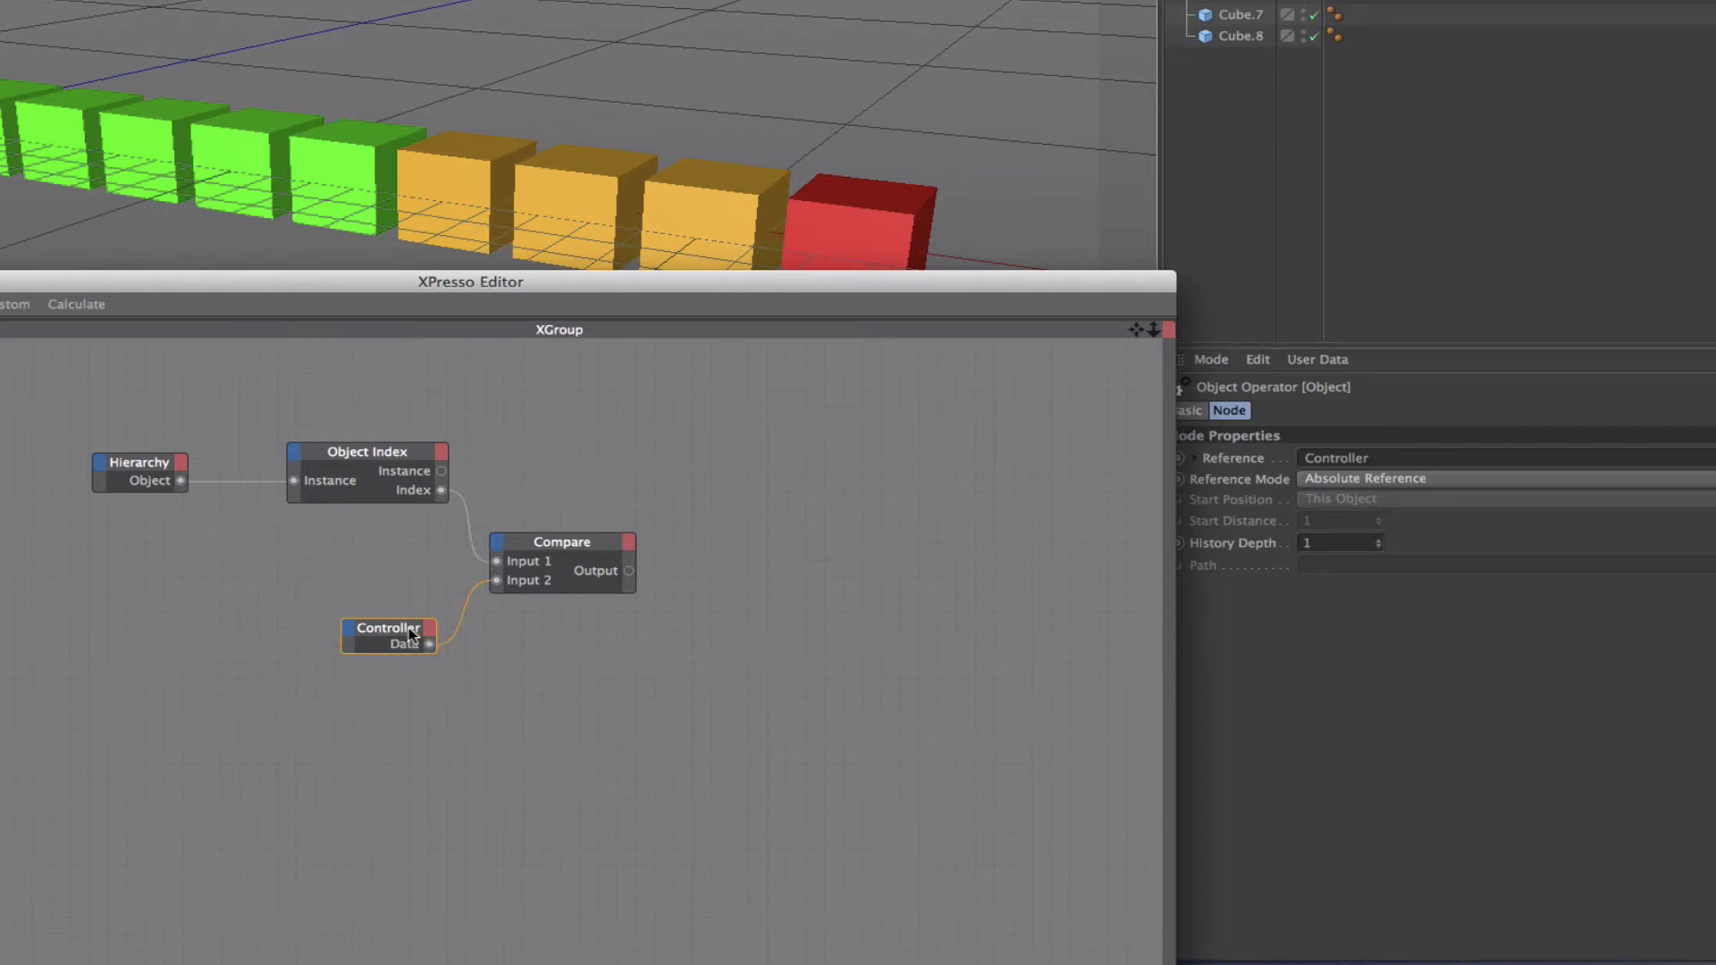
pyautogui.moveTo(409, 628); pyautogui.dragTo(423, 631)
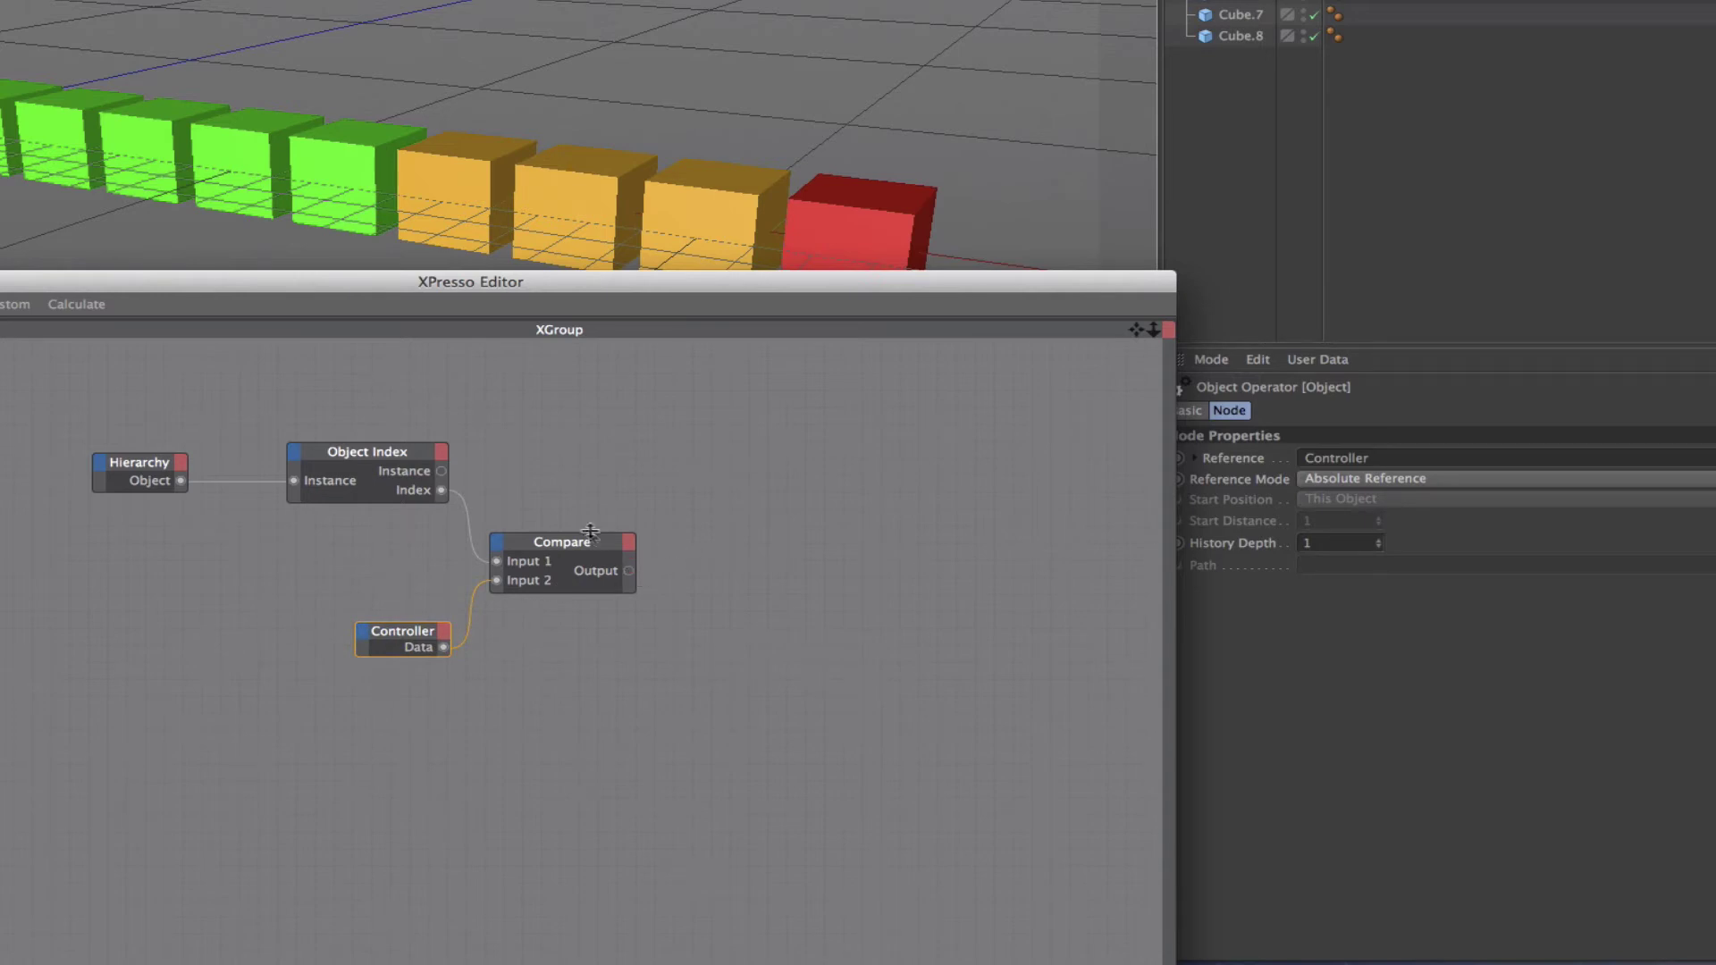
# - Add a Condition node switched by Compare's Output, with Input [3] set to 1
pyautogui.rightClick(722, 488)
pyautogui.moveTo(774, 497)
pyautogui.moveTo(897, 499)
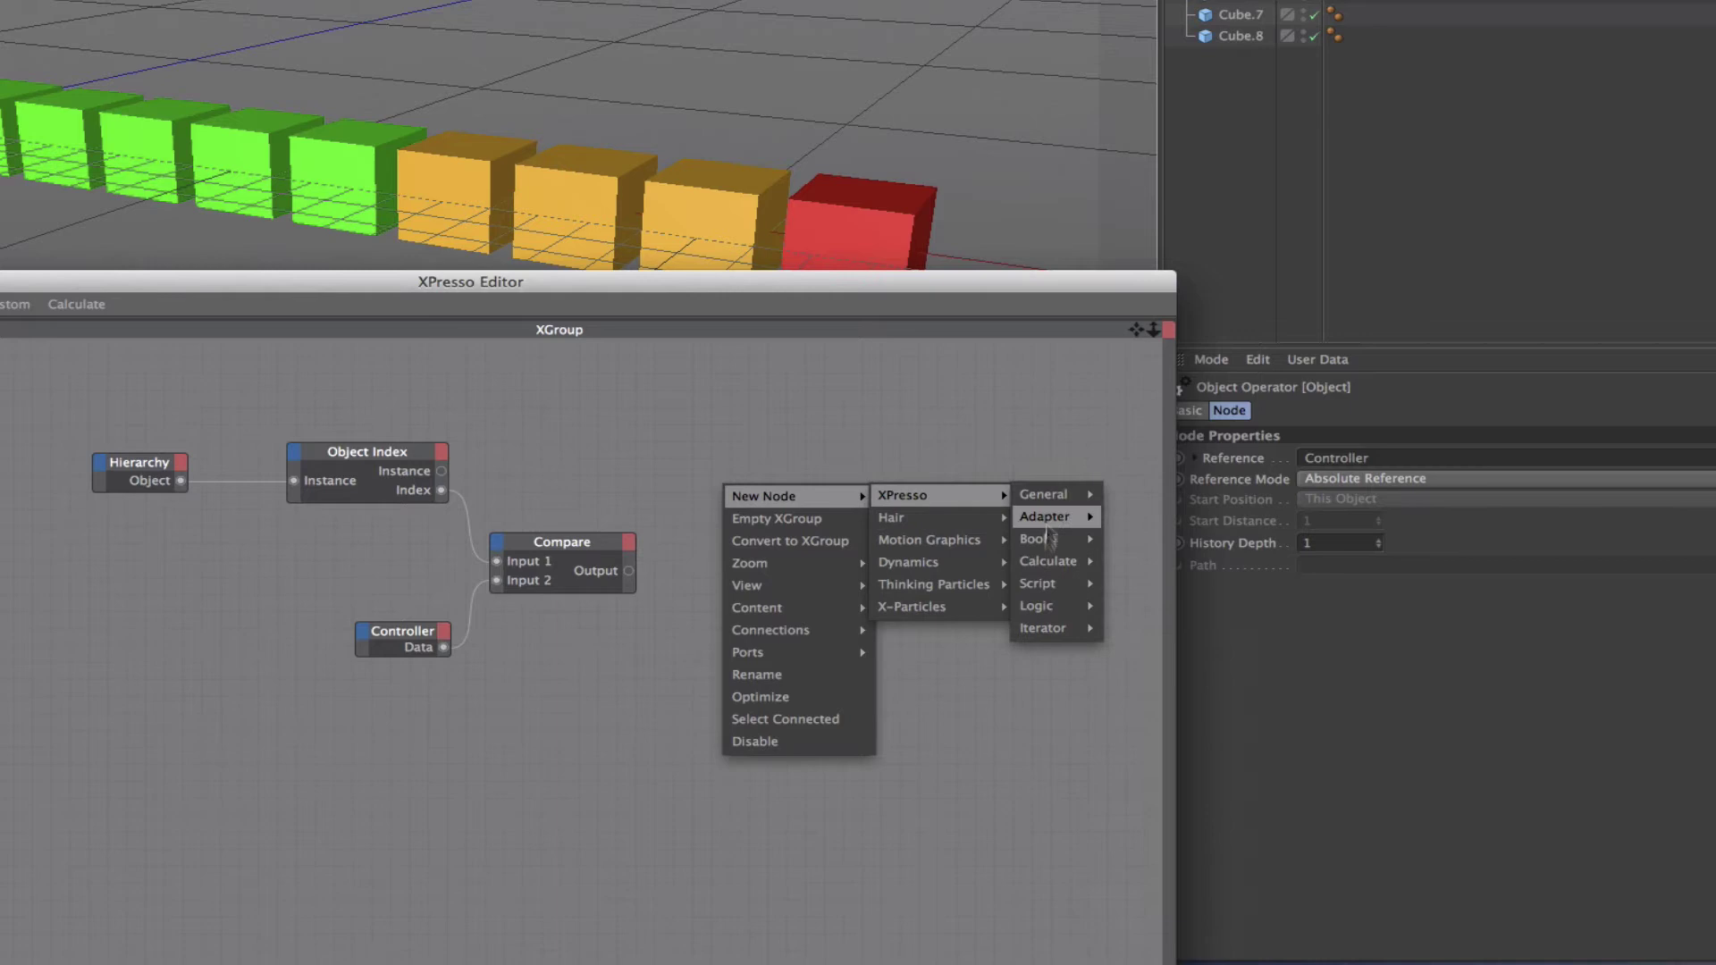
pyautogui.moveTo(1050, 606)
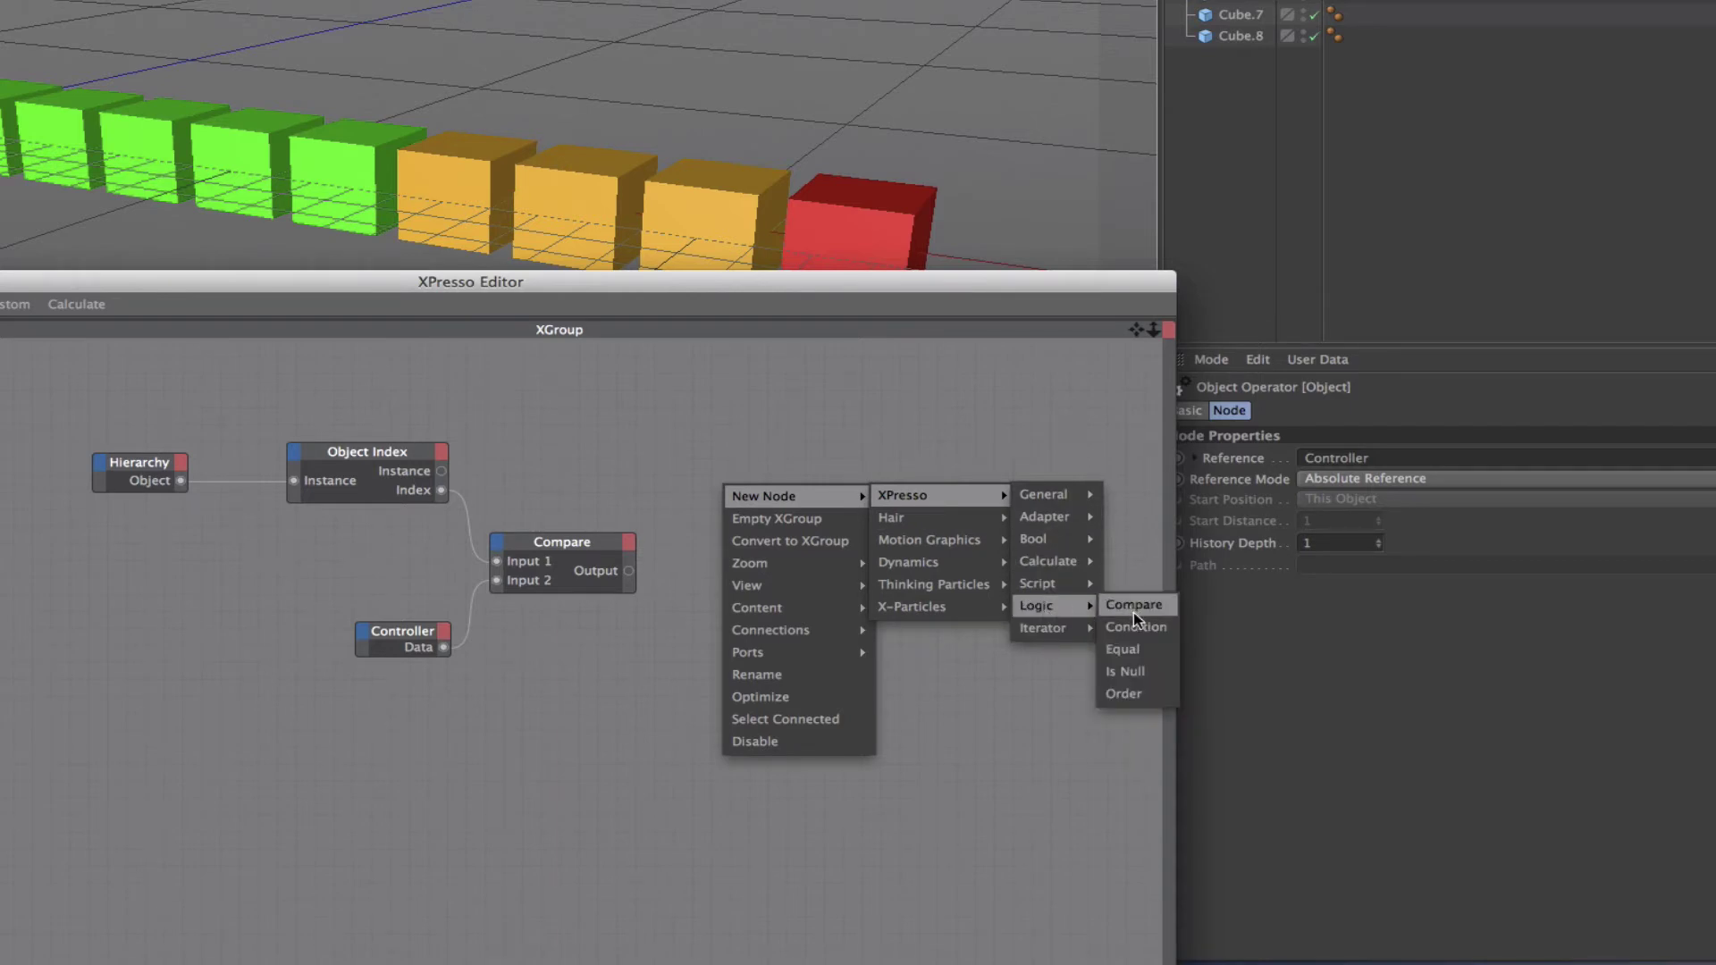
pyautogui.click(1133, 626)
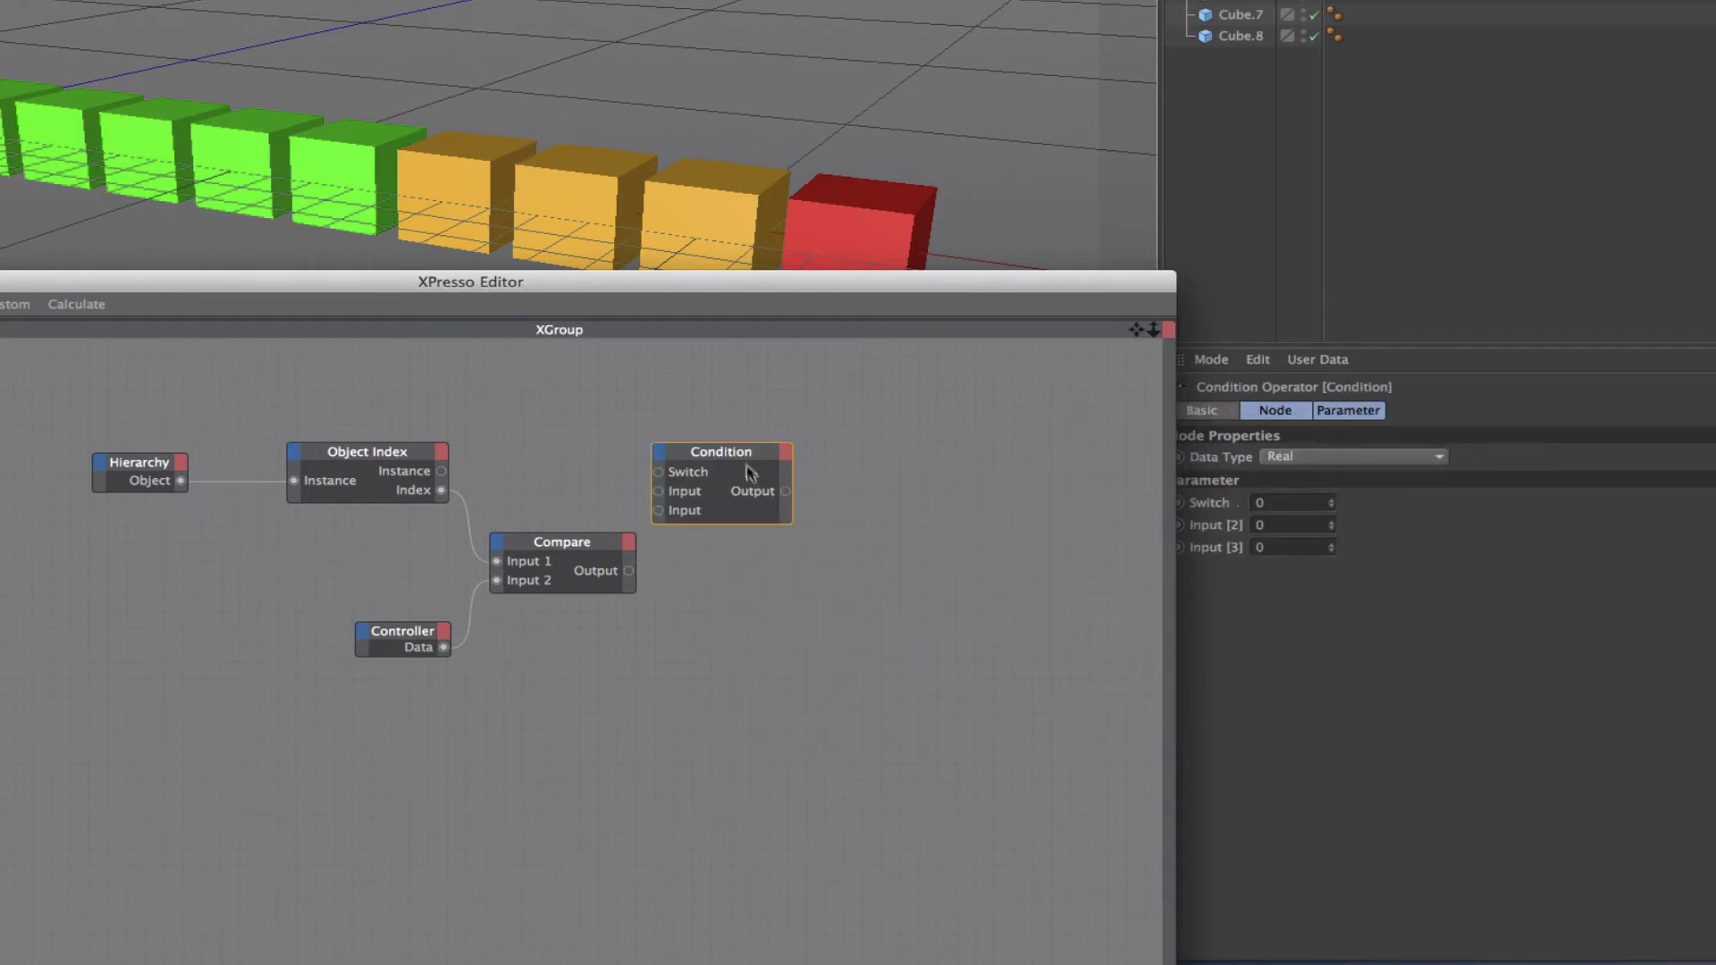
pyautogui.moveTo(748, 454); pyautogui.dragTo(822, 557)
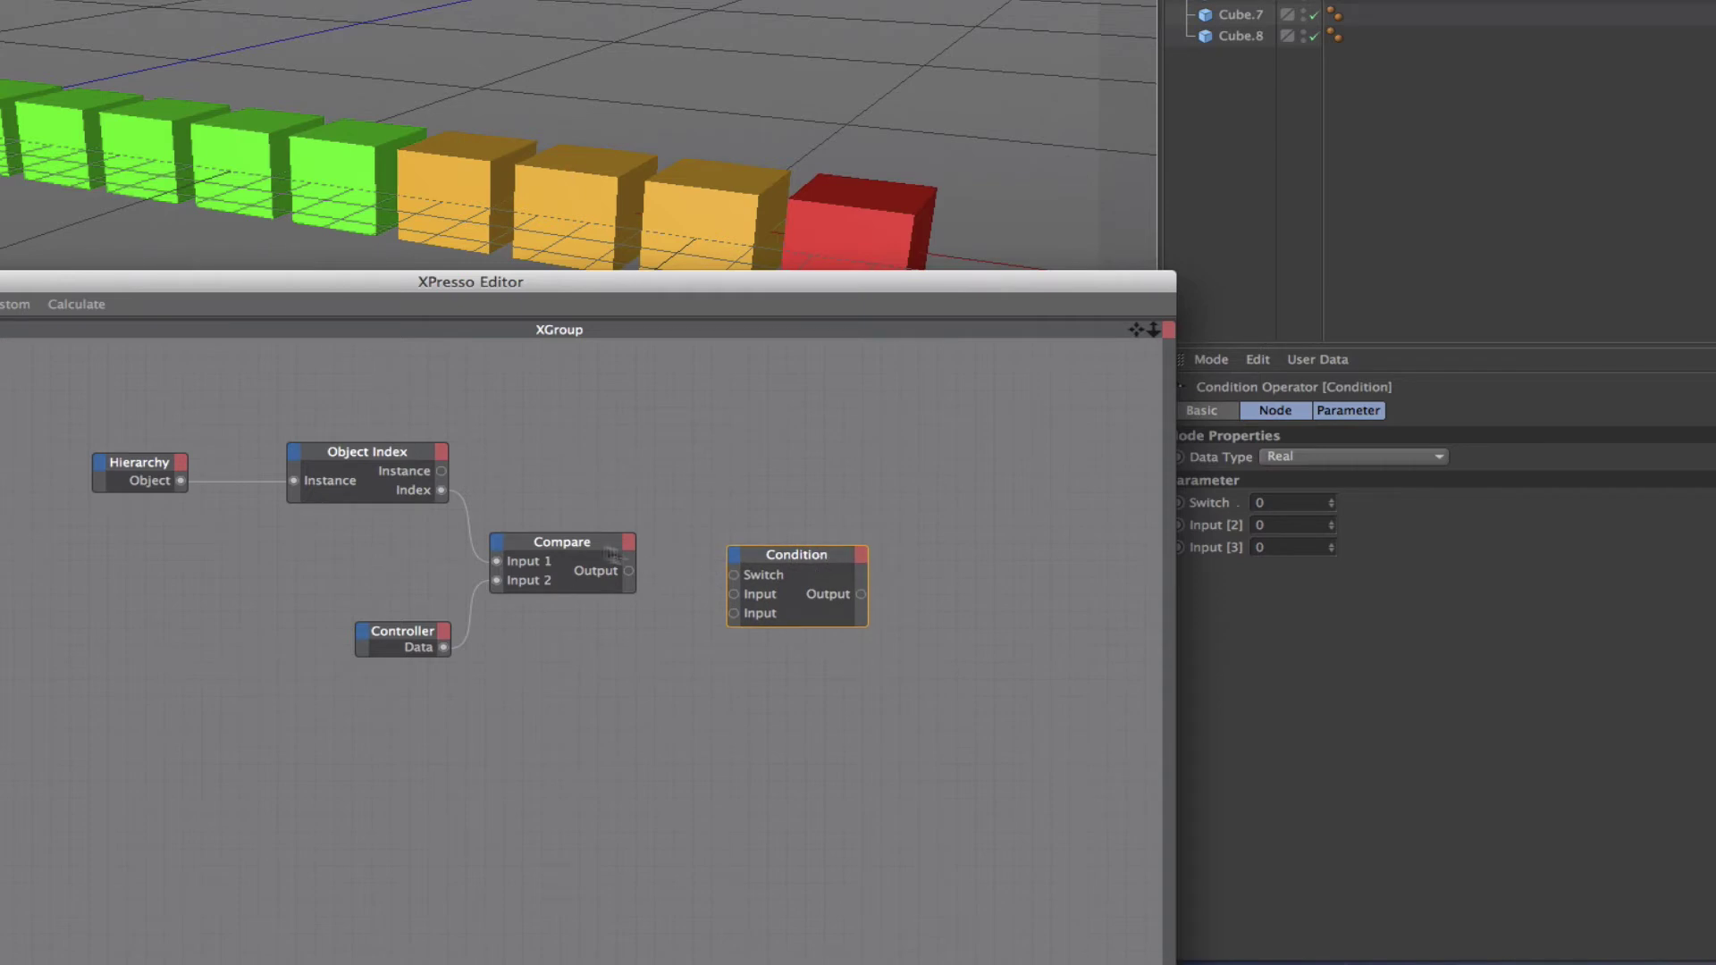
pyautogui.moveTo(628, 570); pyautogui.dragTo(808, 556)
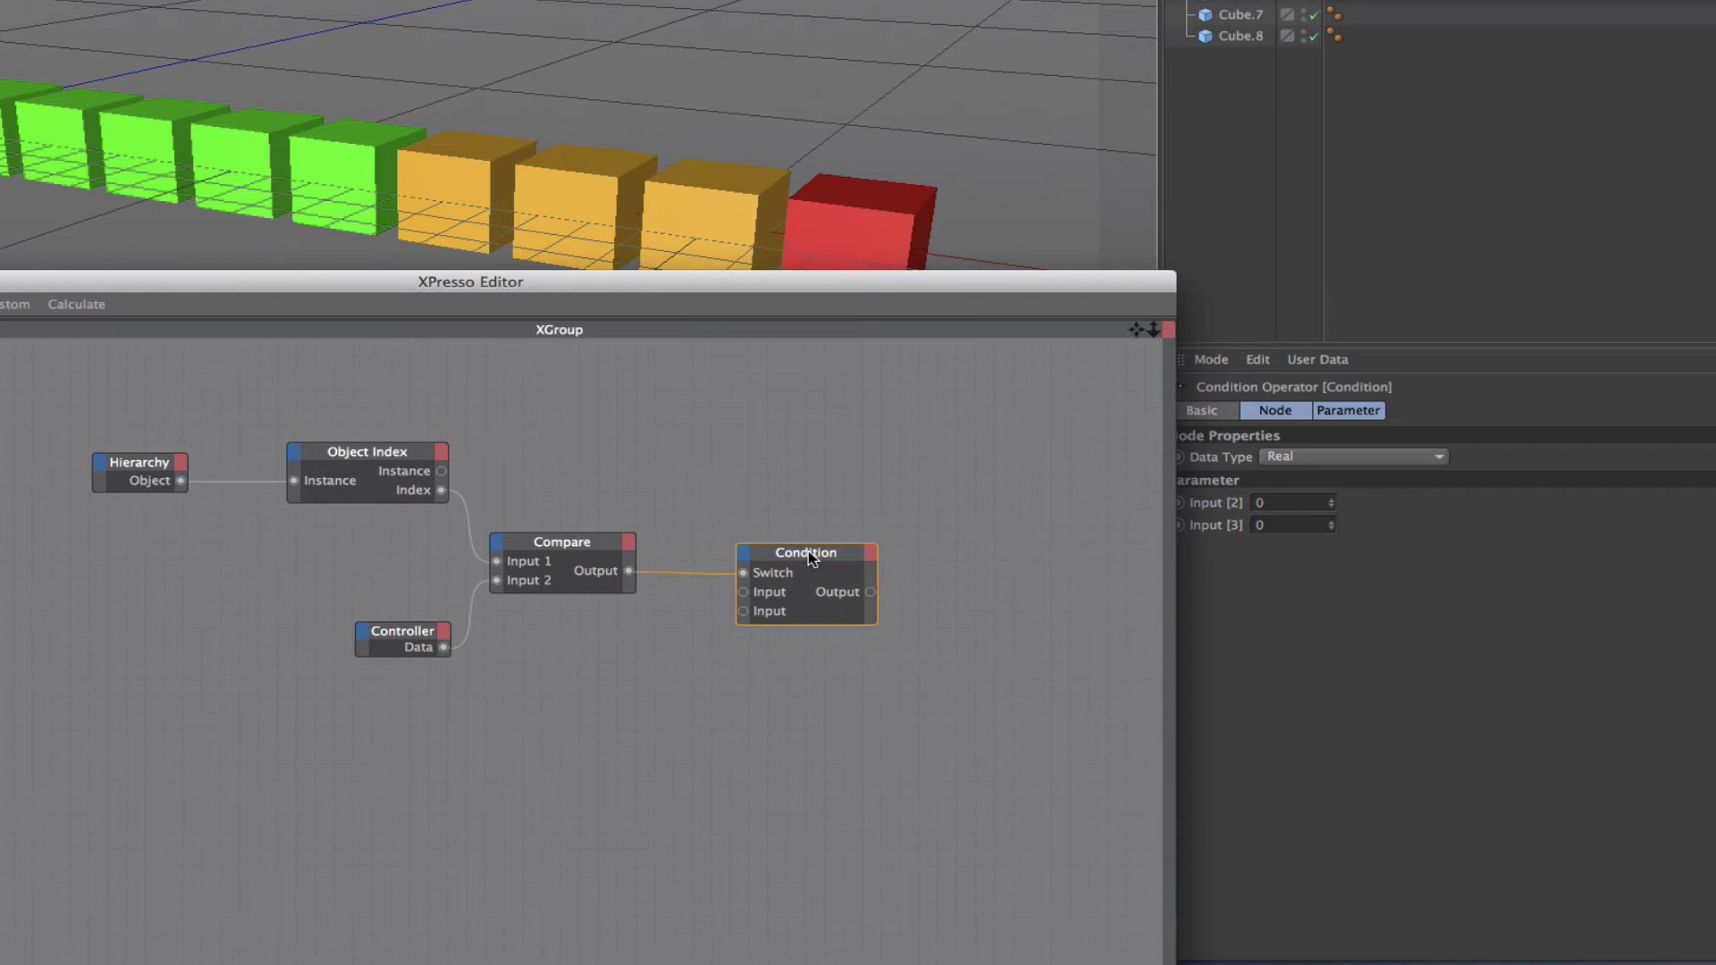
pyautogui.click(1269, 524)
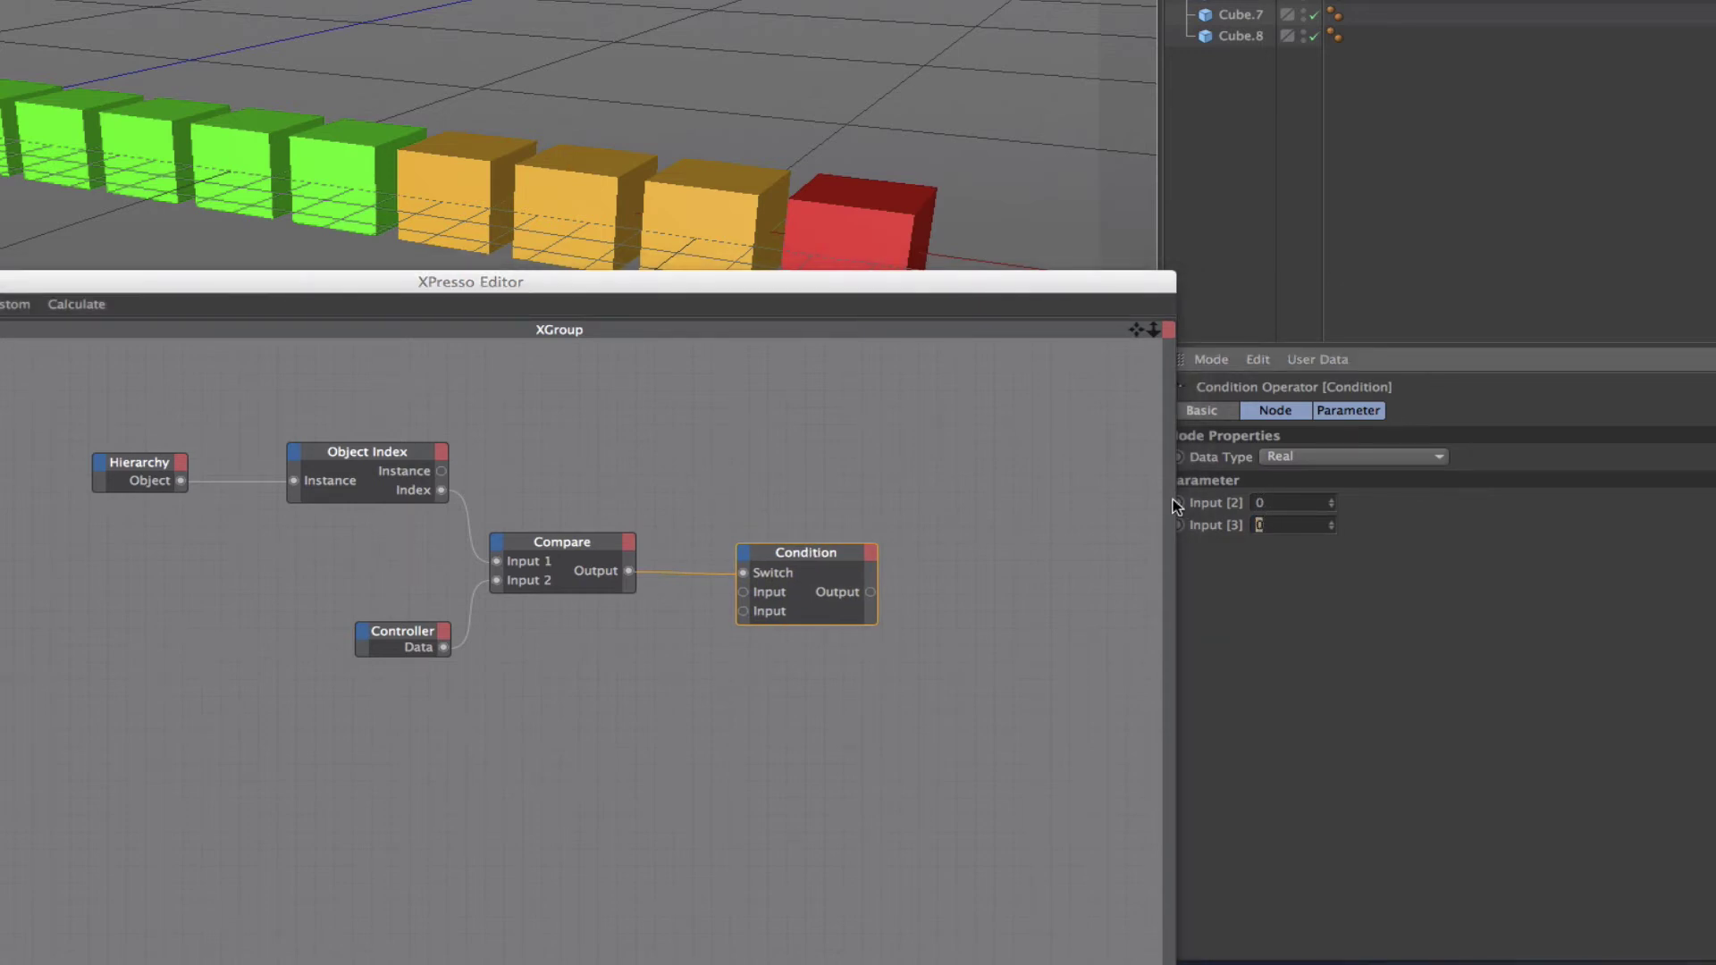
pyautogui.write('1')
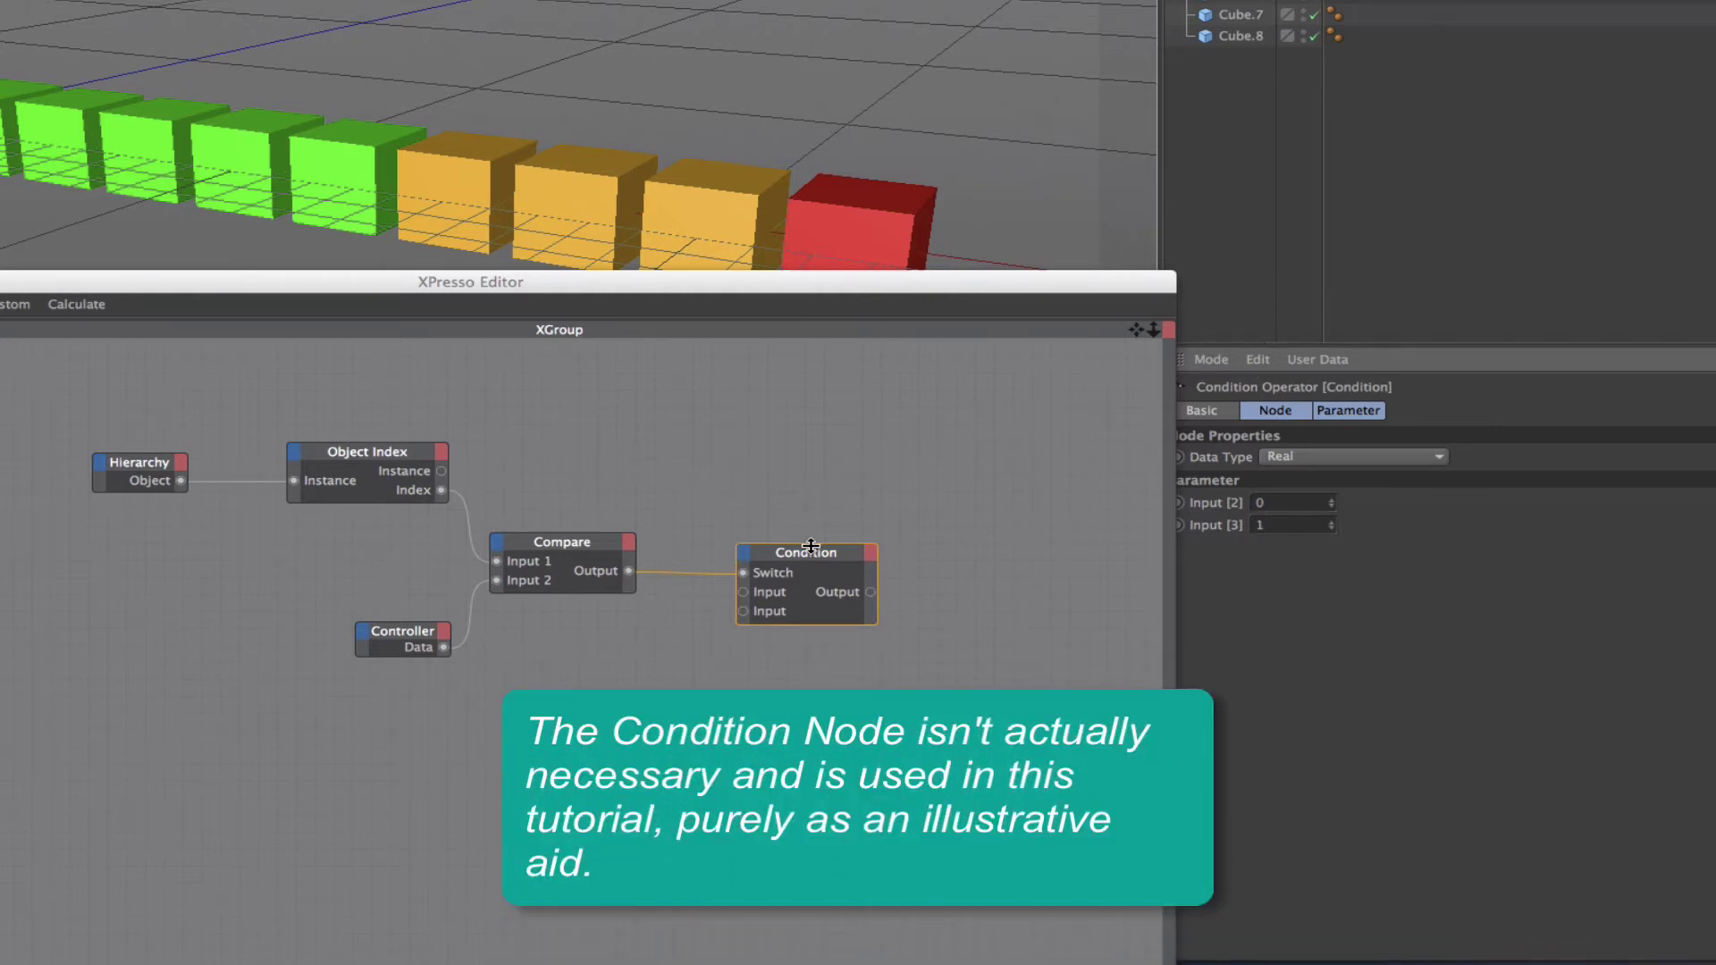
pyautogui.moveTo(808, 550); pyautogui.dragTo(788, 549)
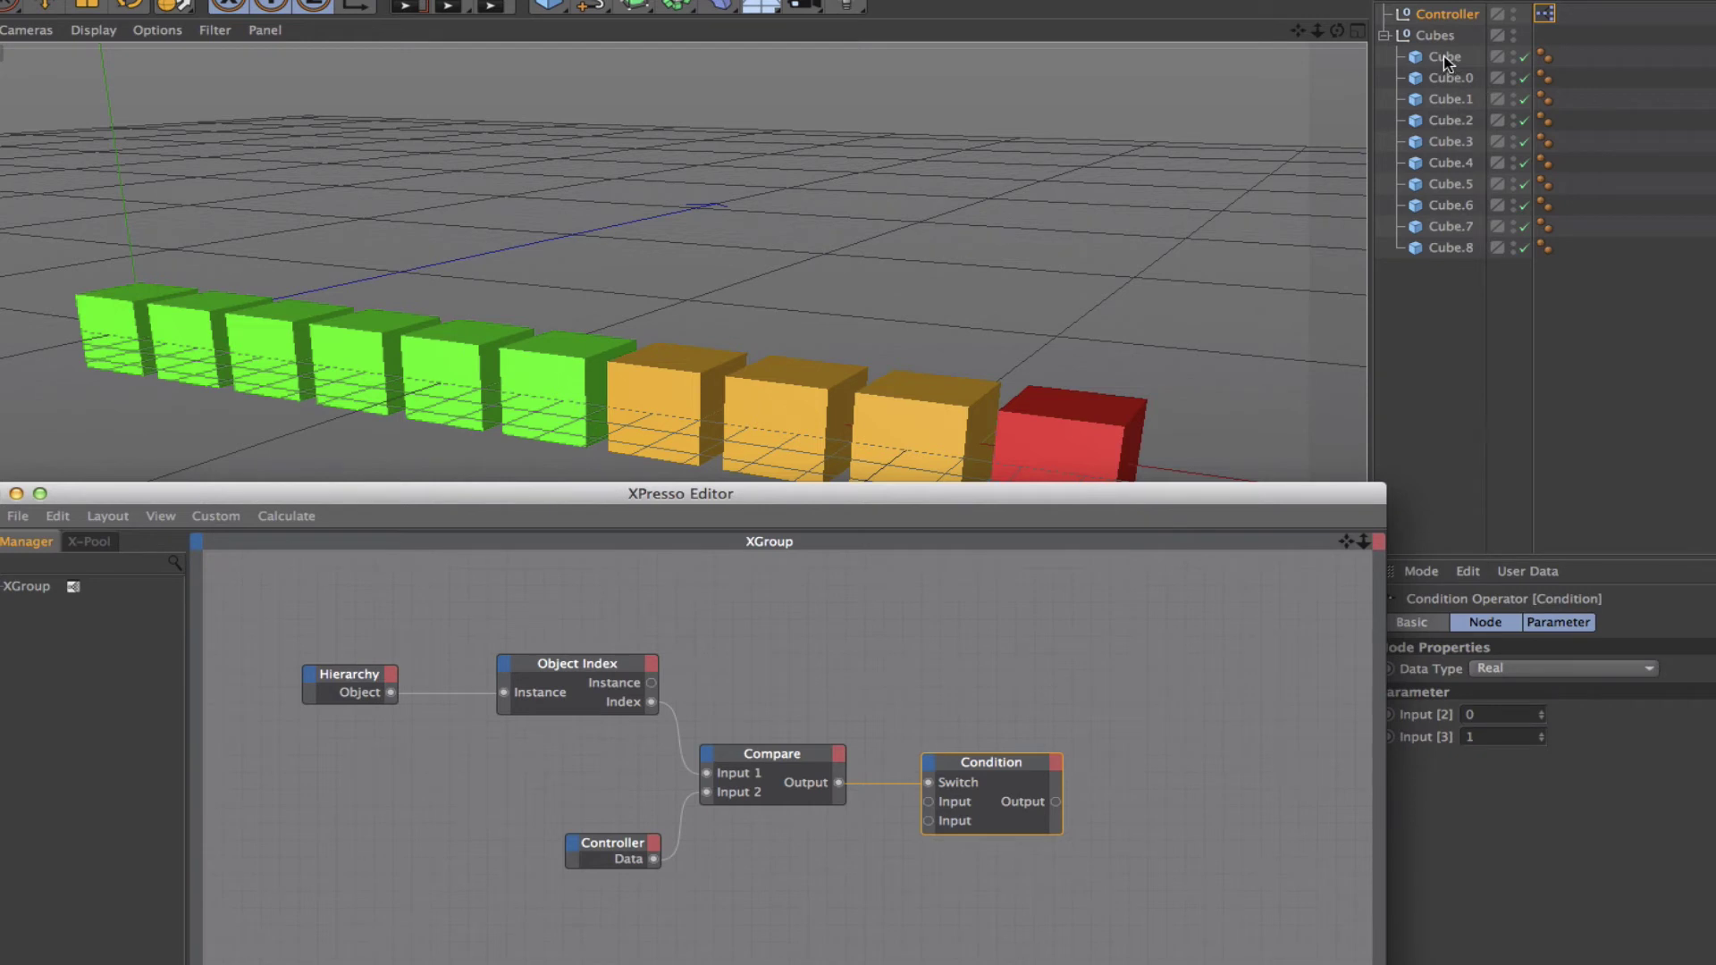
# - Add a Cube node with Object and Visible in Editor input ports
pyautogui.click(1445, 55)
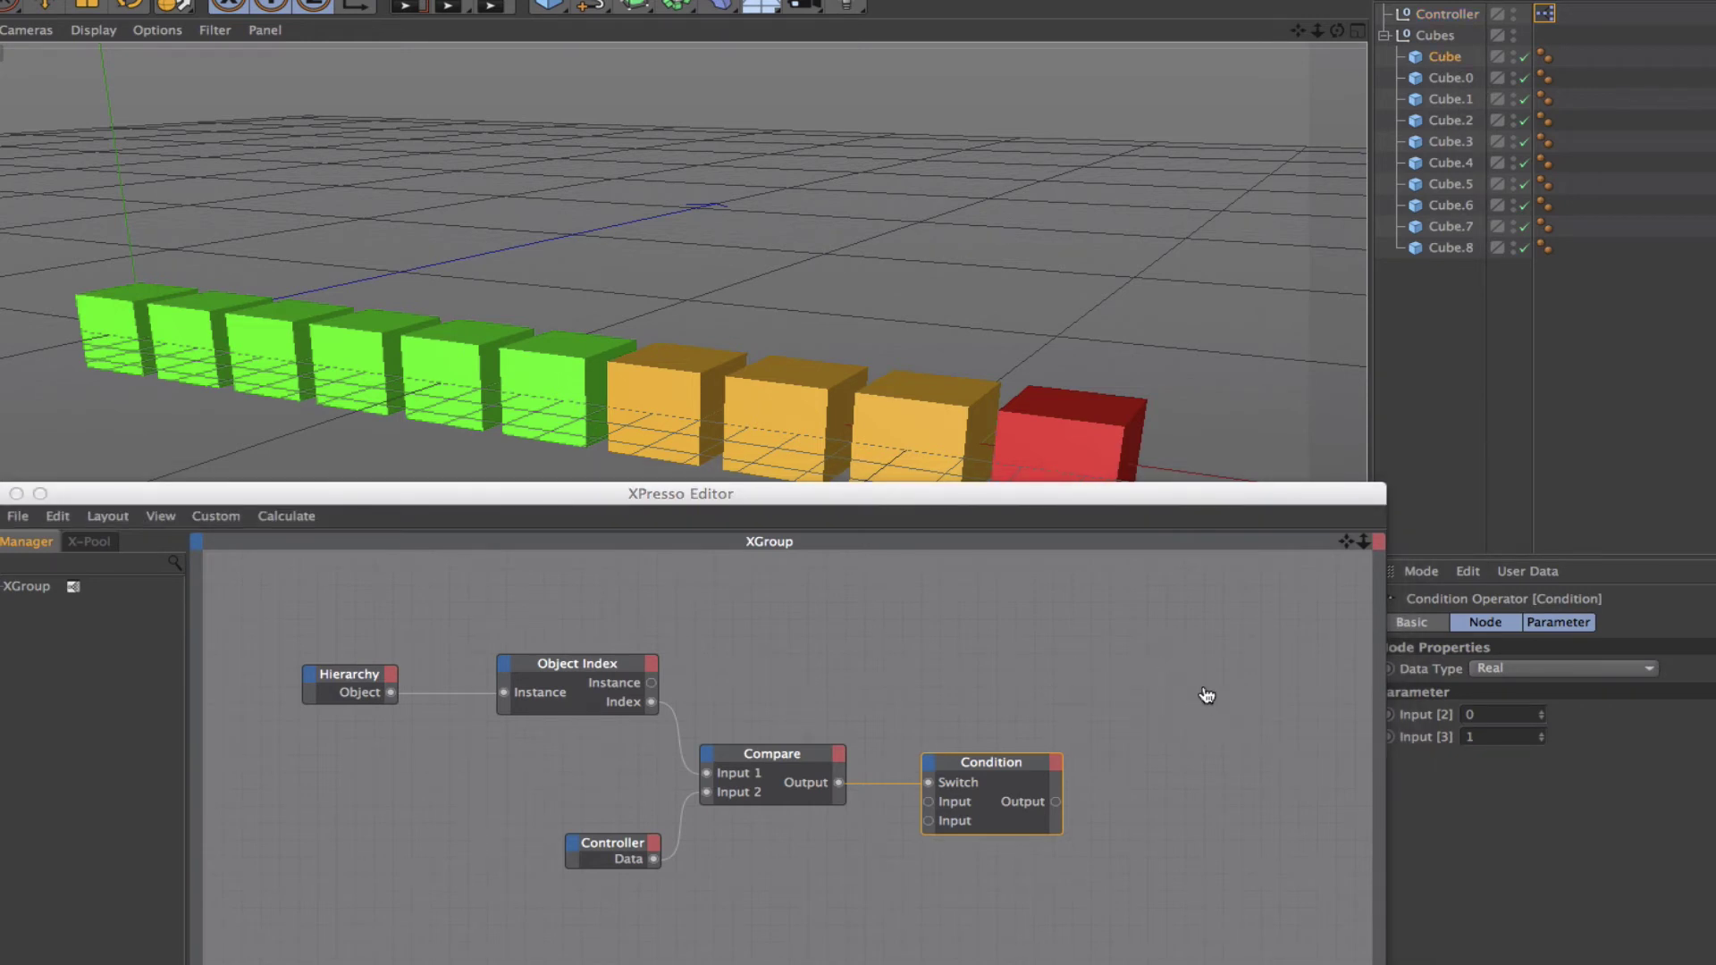
pyautogui.moveTo(1206, 695); pyautogui.dragTo(1209, 689)
pyautogui.click(1208, 681)
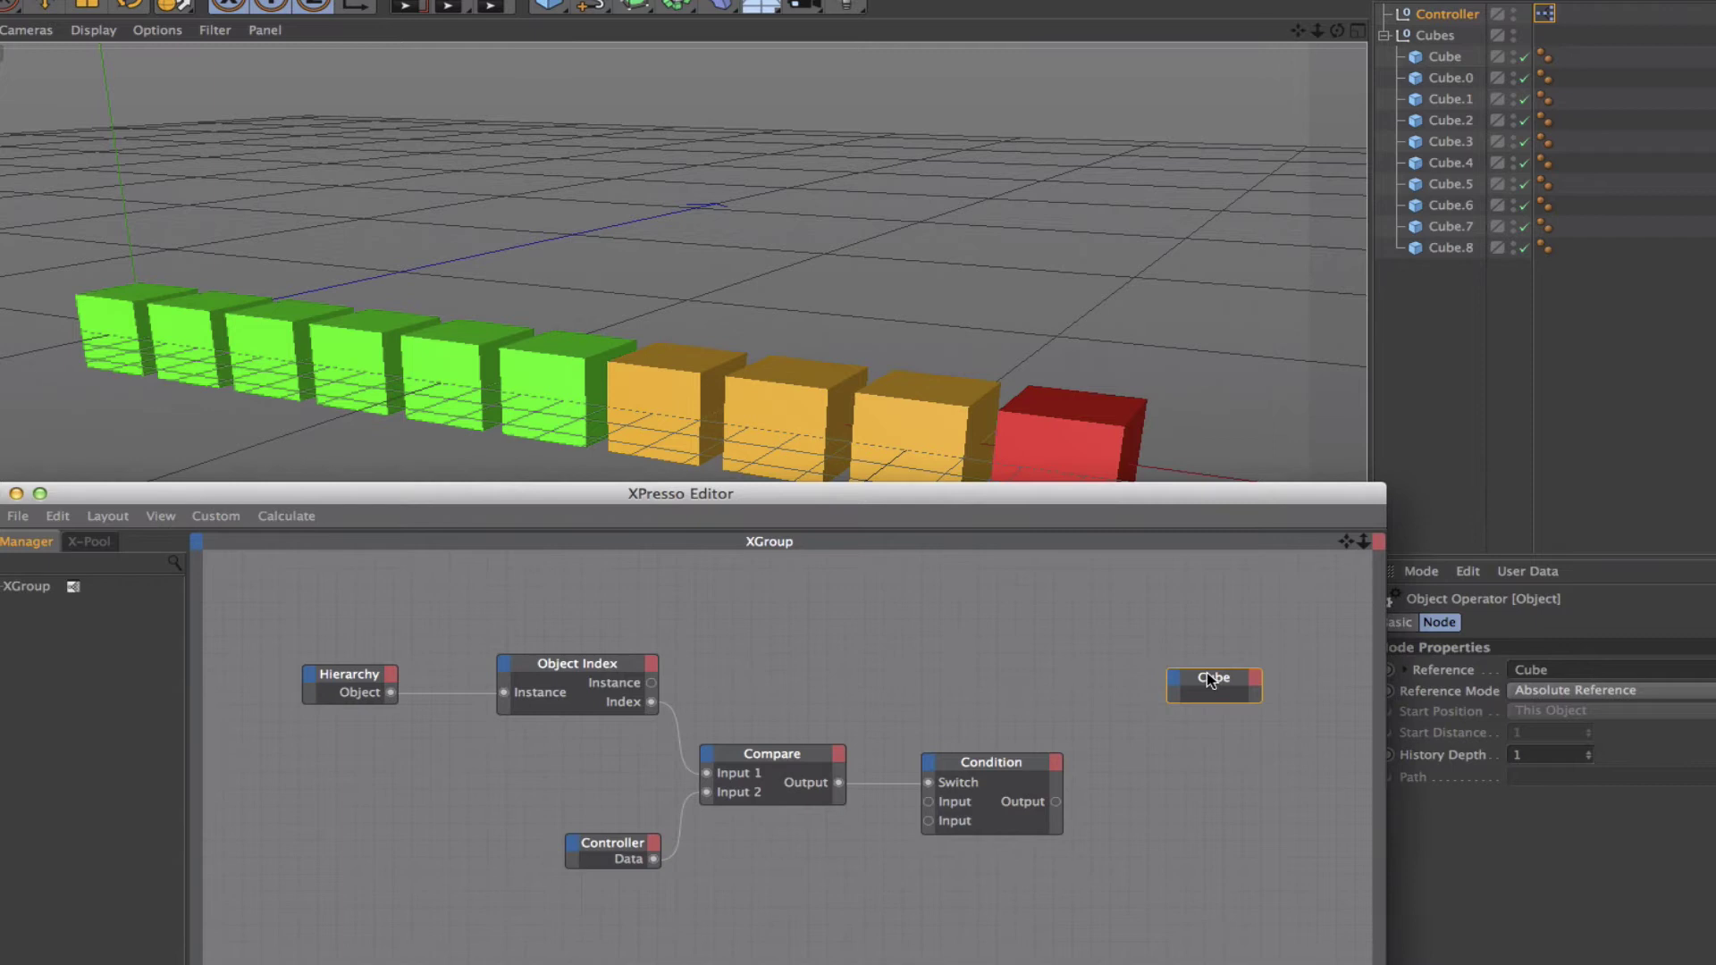
pyautogui.click(1176, 680)
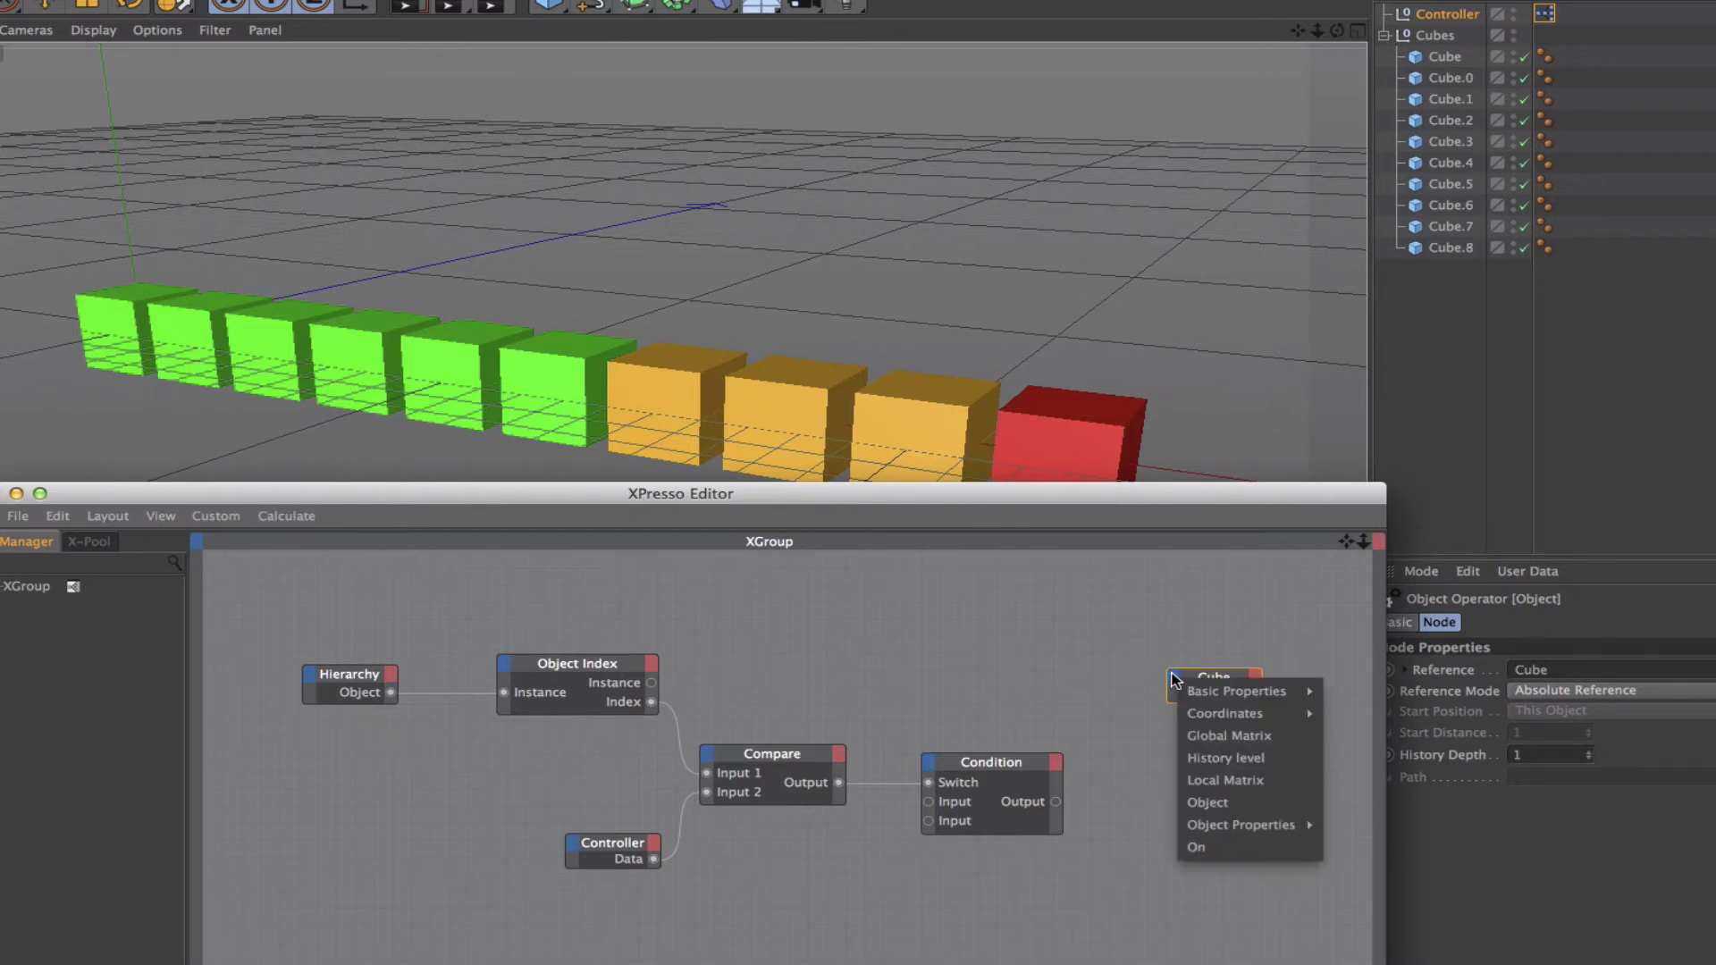
pyautogui.click(1185, 803)
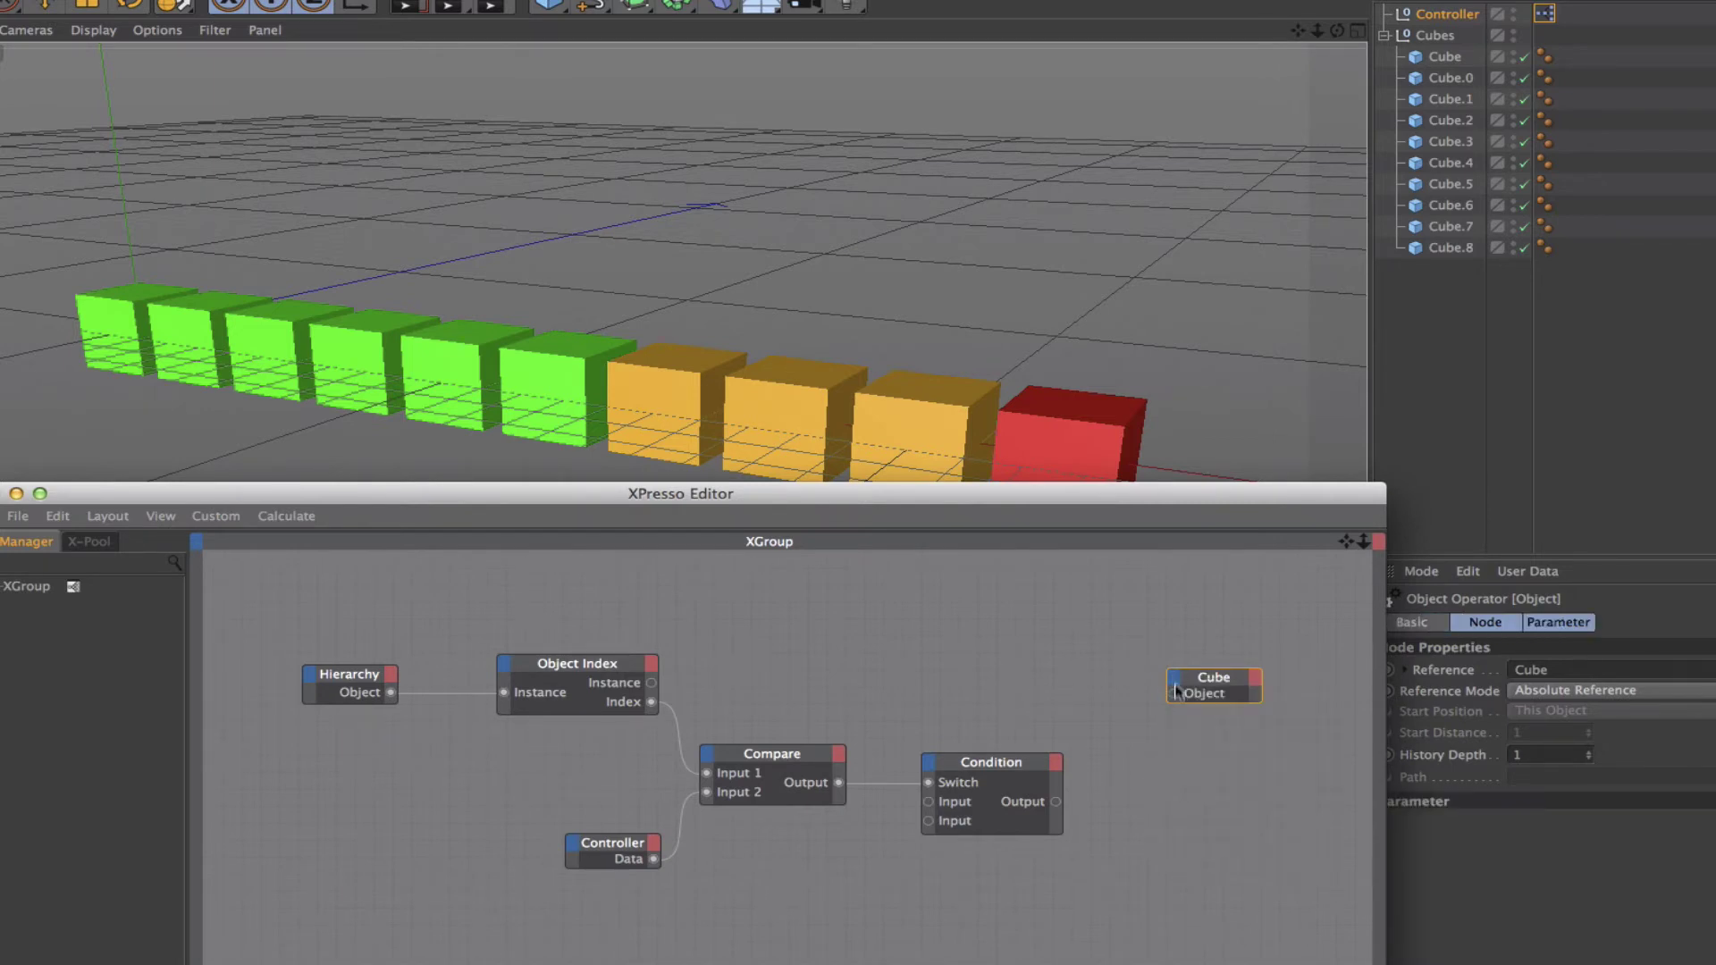
pyautogui.click(1176, 683)
pyautogui.moveTo(1188, 692)
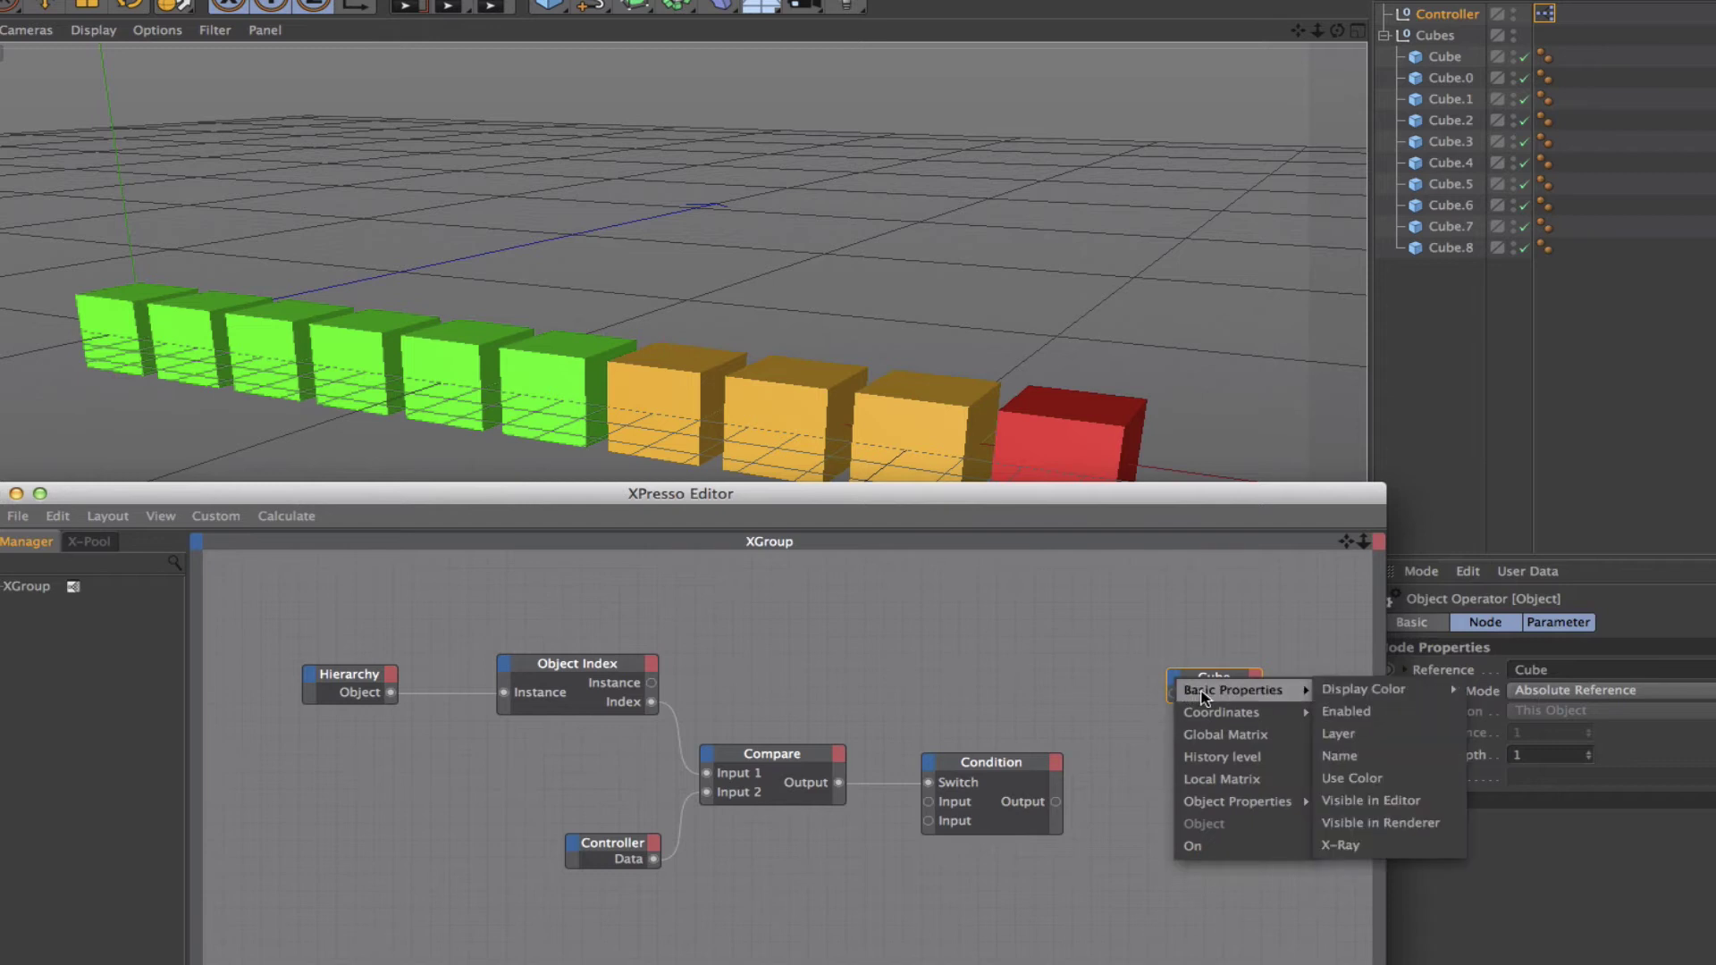
pyautogui.click(1355, 804)
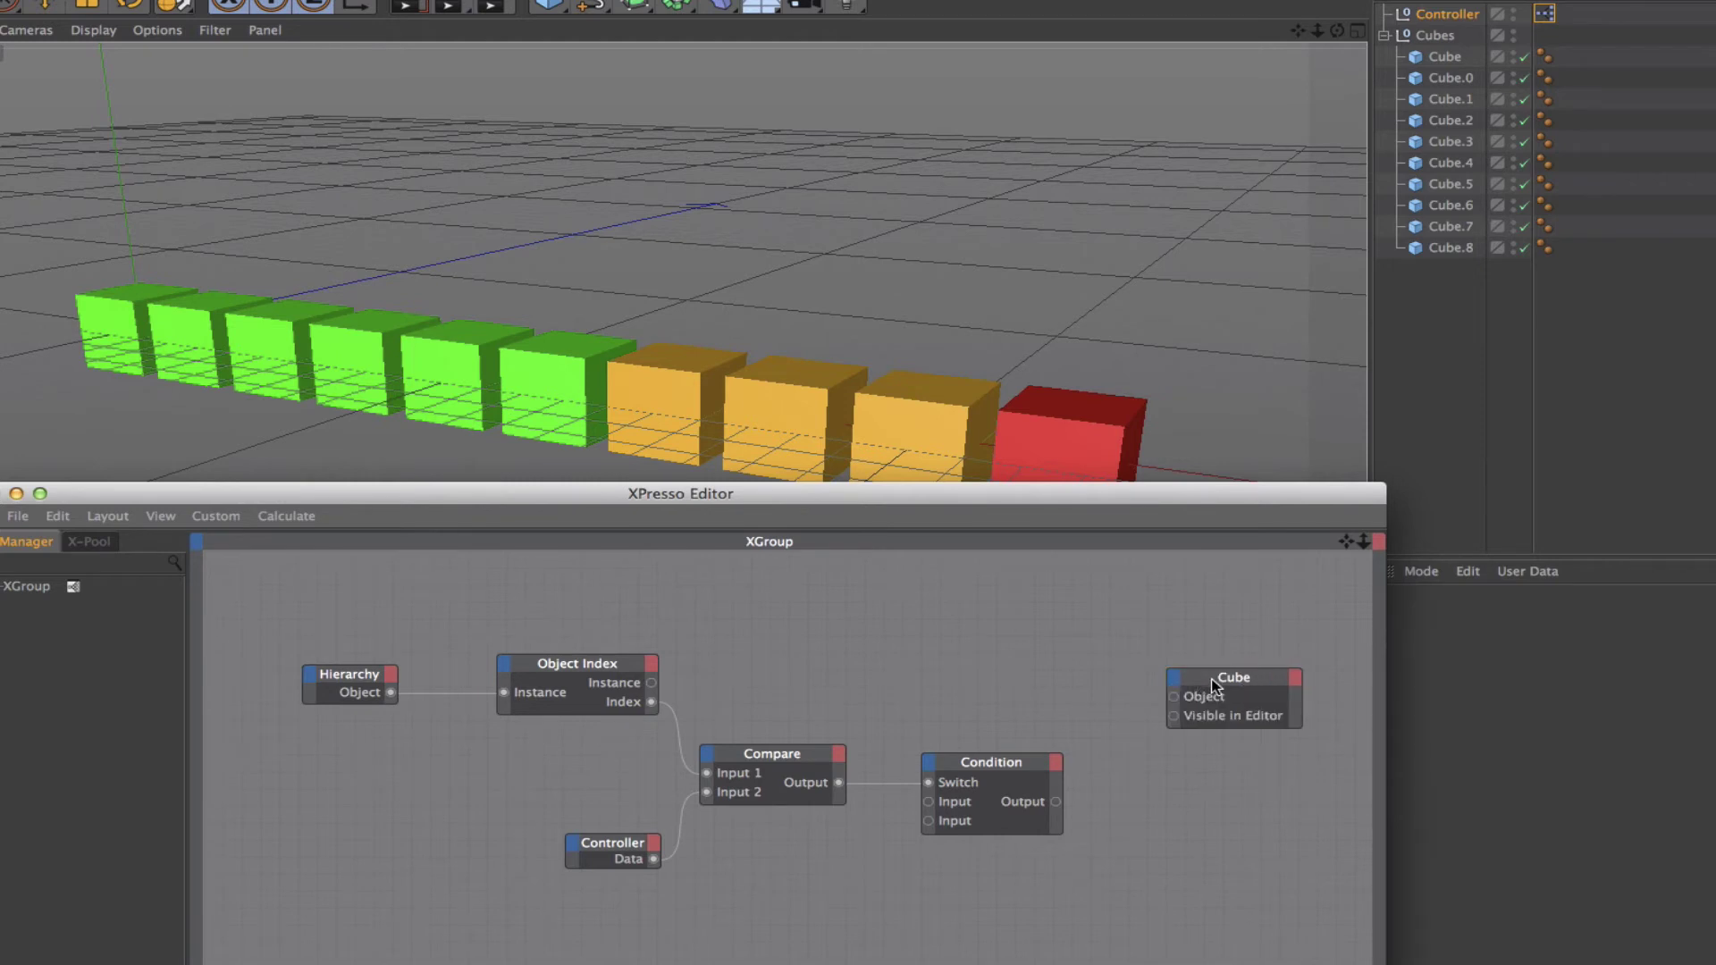
pyautogui.moveTo(1213, 685); pyautogui.dragTo(1242, 672)
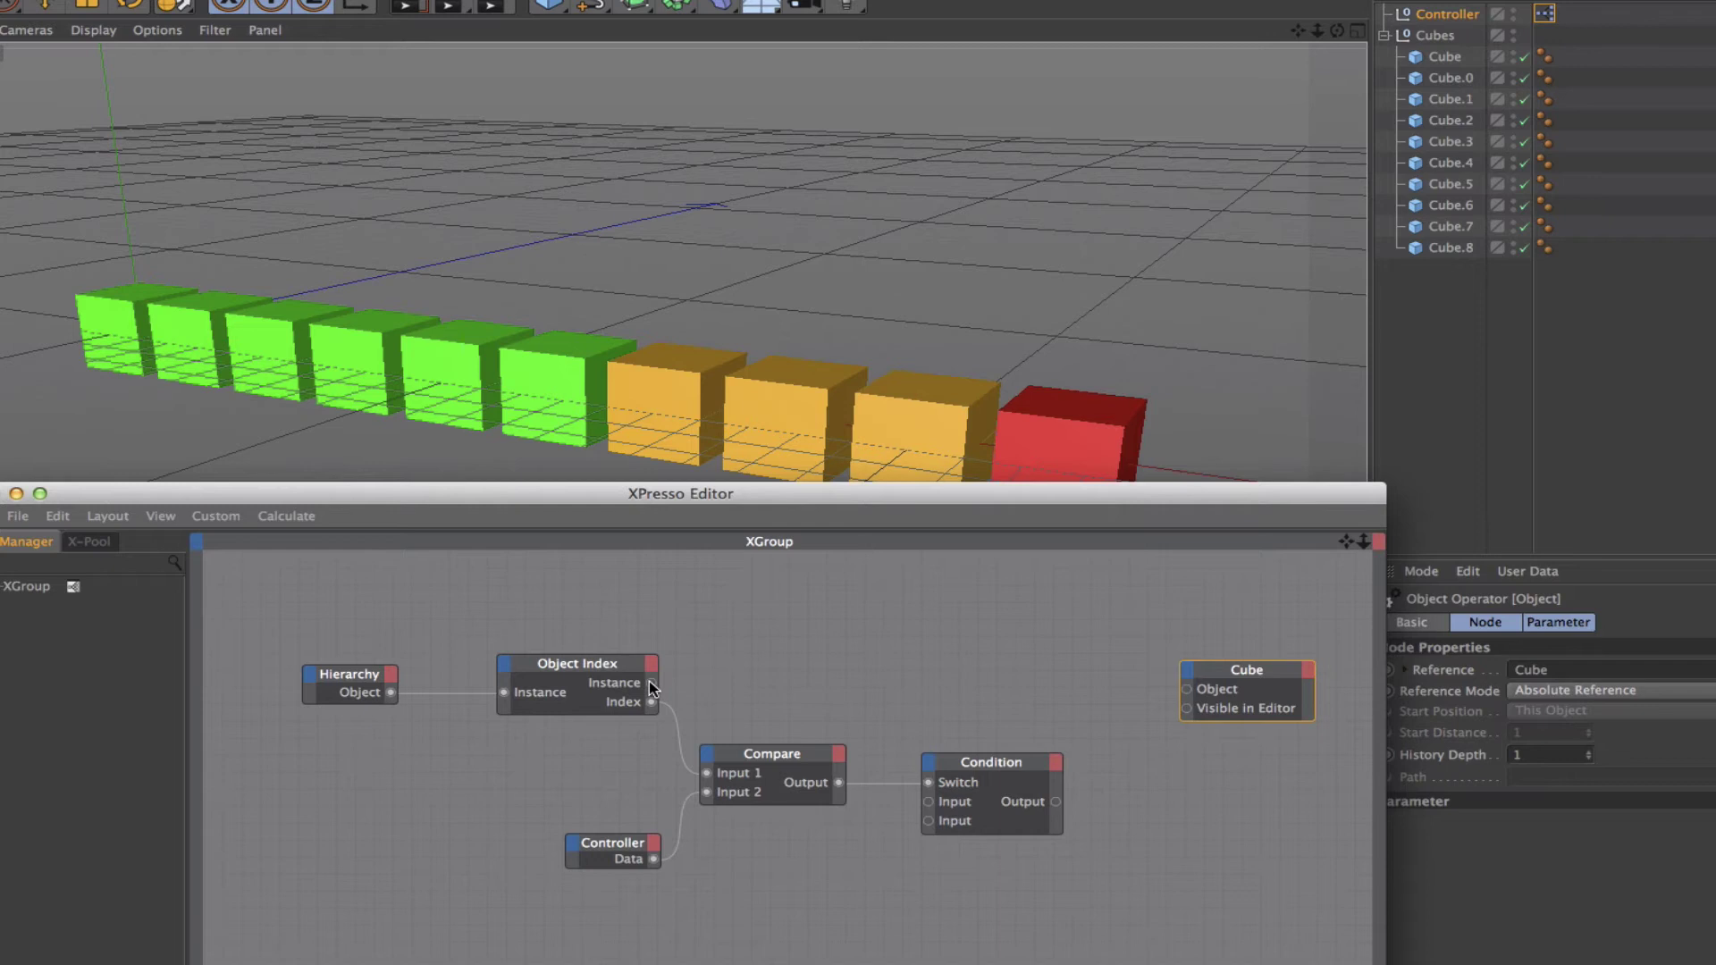
# - Wire Object Index's Instance to the Cube's Object and Condition's Output to Visible in Editor
pyautogui.moveTo(651, 683); pyautogui.dragTo(1258, 667)
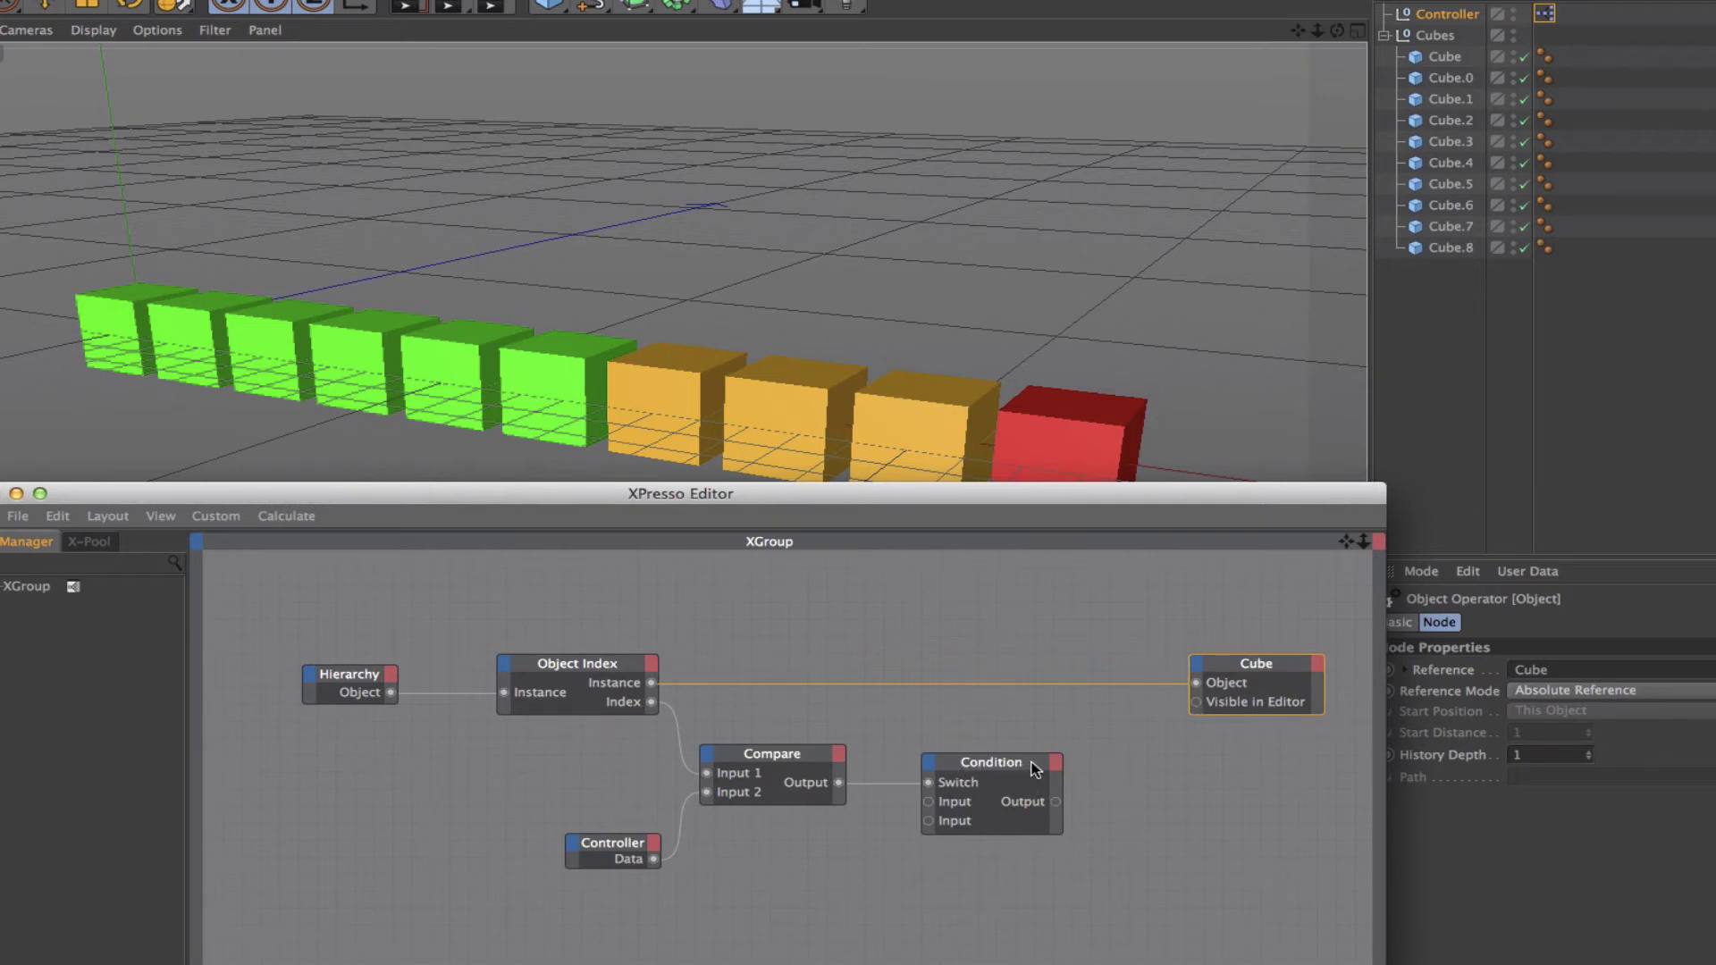
pyautogui.moveTo(1055, 801); pyautogui.dragTo(1196, 701)
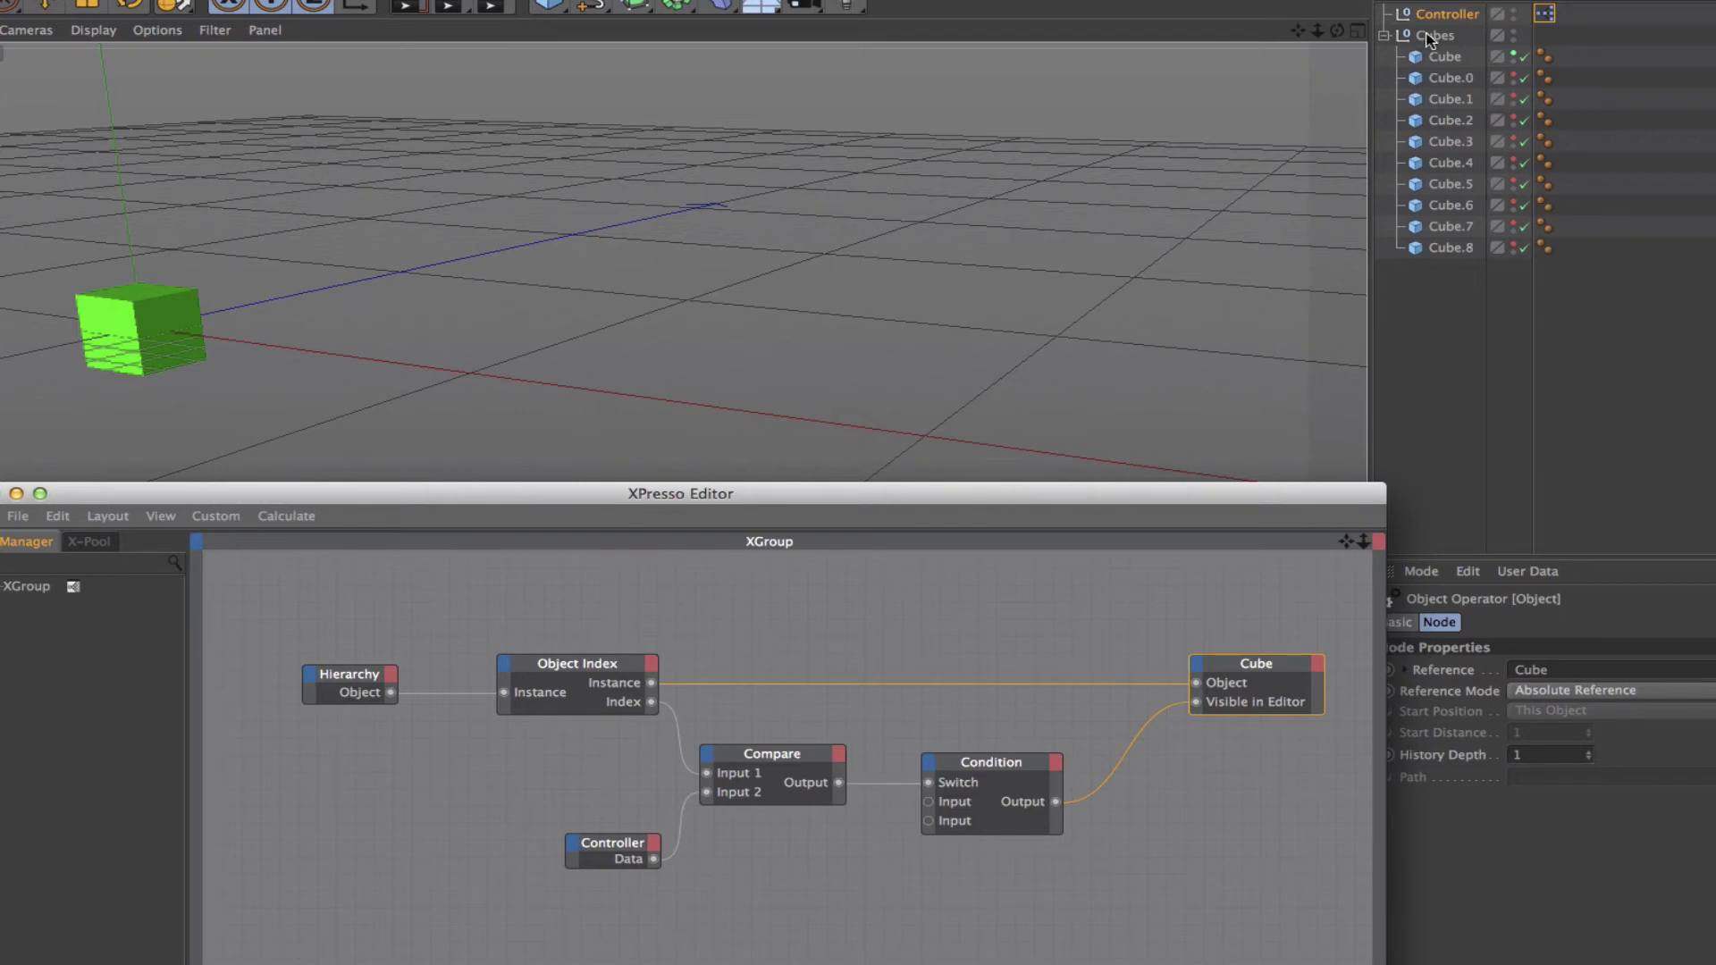
pyautogui.moveTo(1117, 495); pyautogui.dragTo(984, 497)
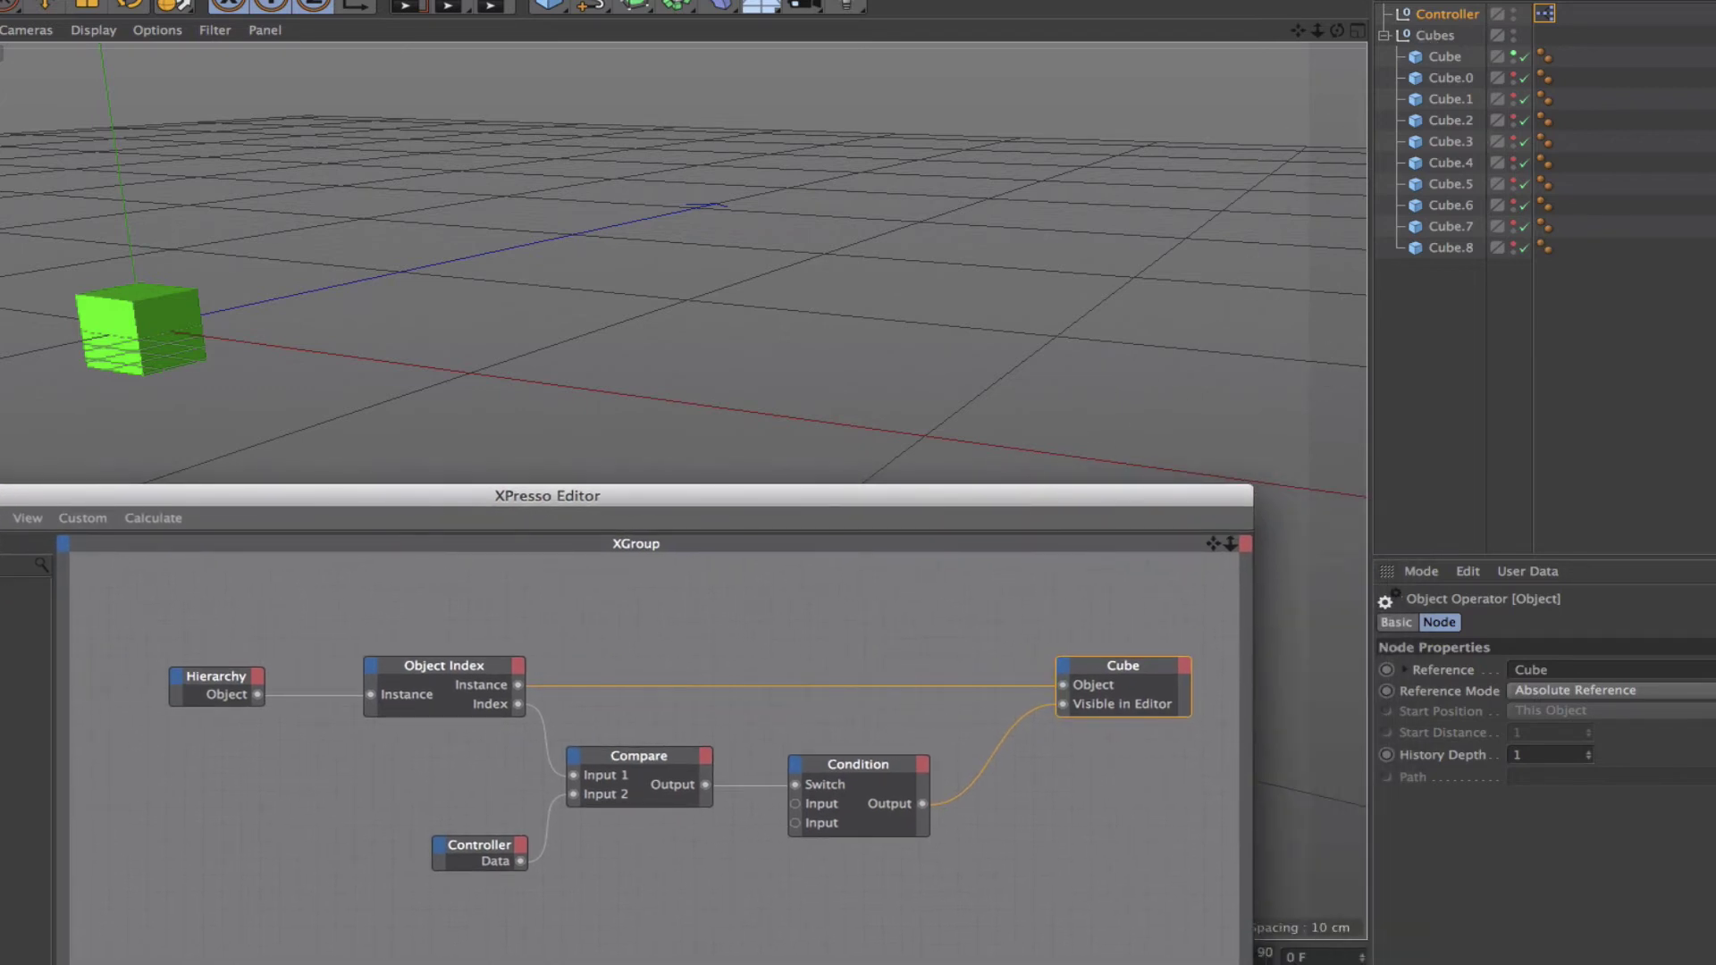
# - Add the Controller's Data to the viewport HUD at the top, with Show set to Always
pyautogui.click(1442, 14)
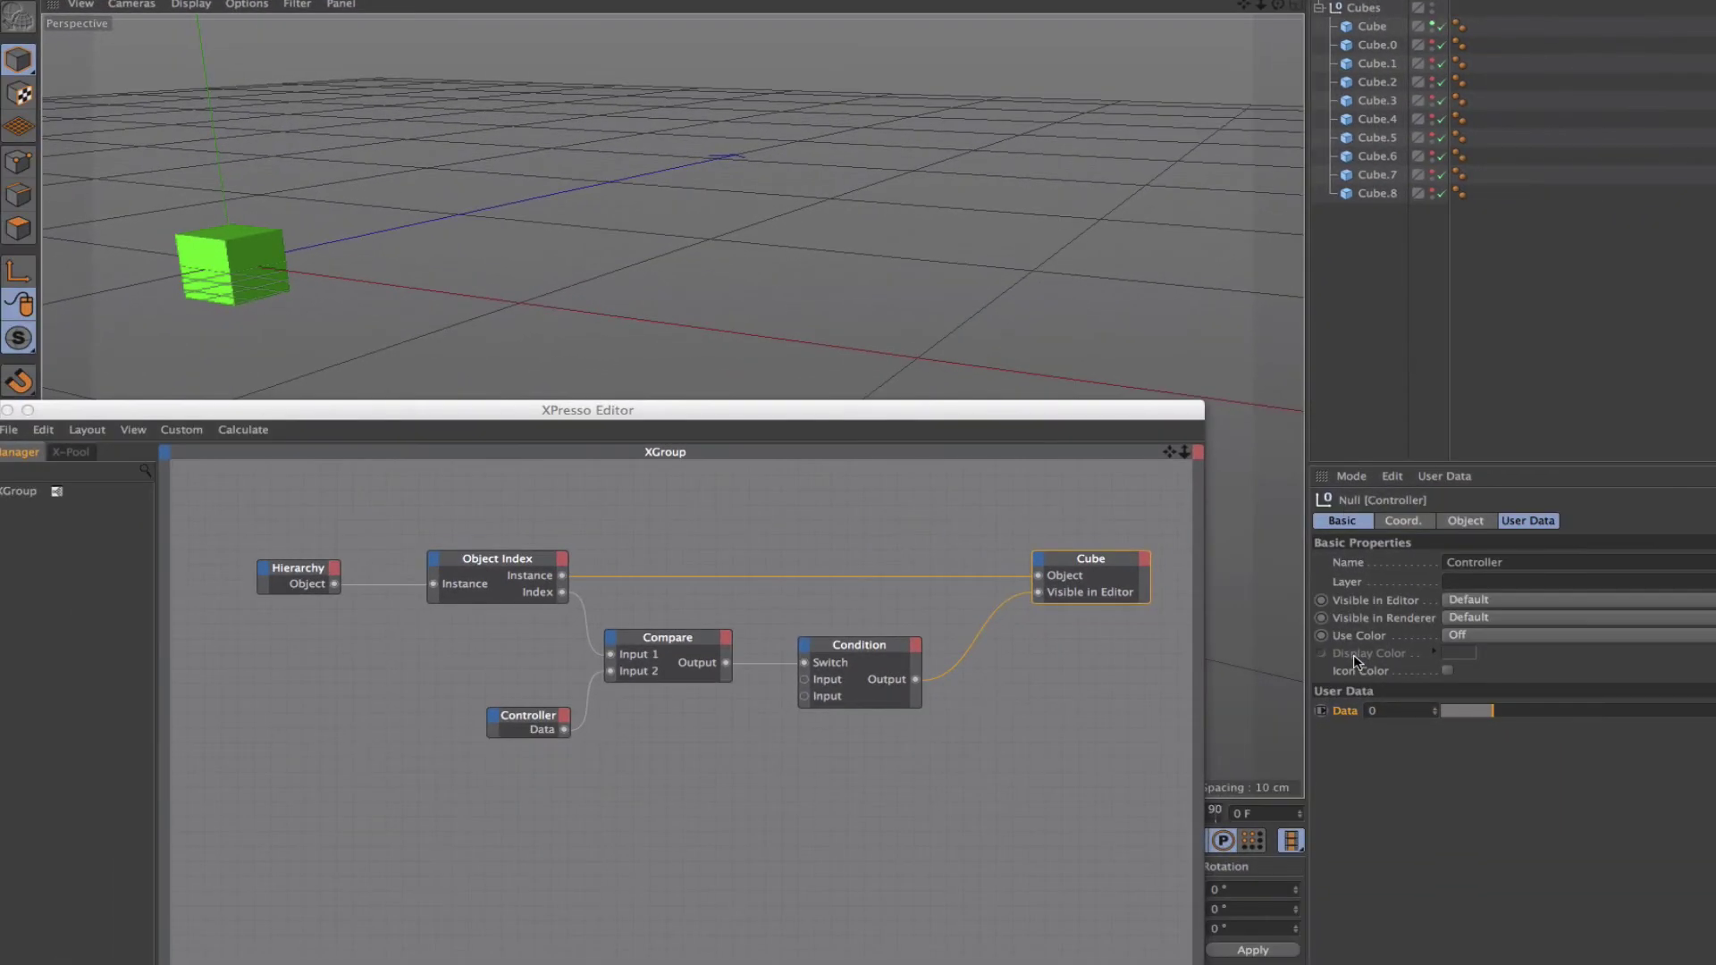
pyautogui.rightClick(1346, 715)
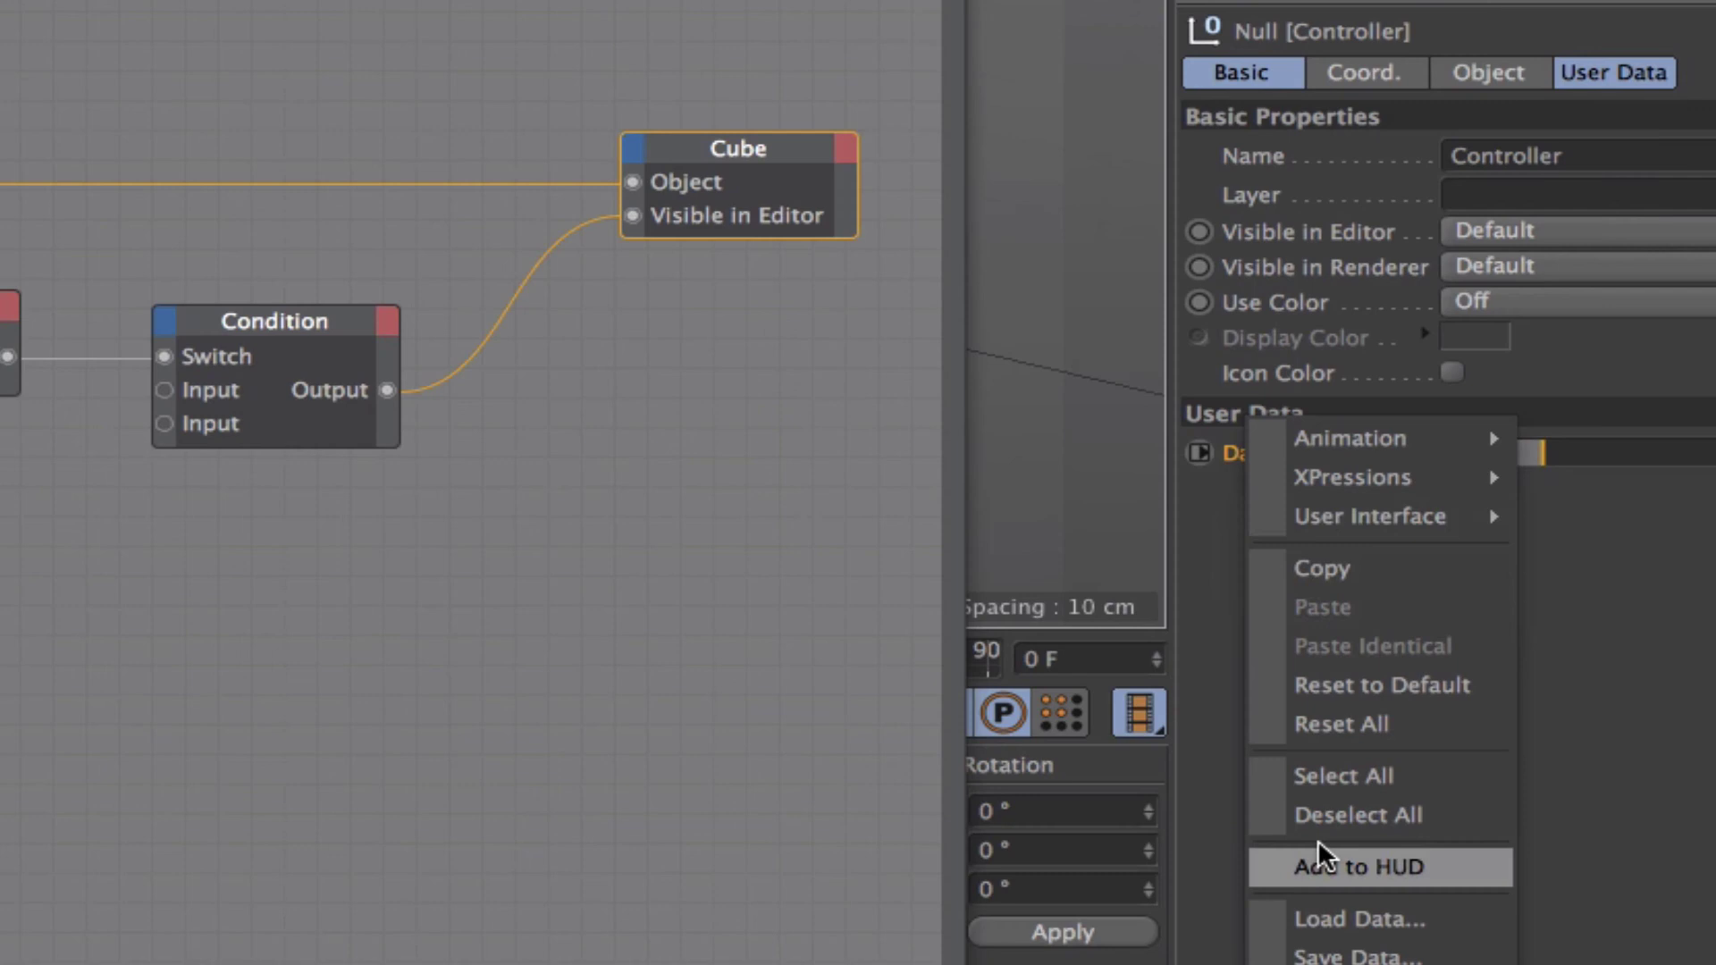
pyautogui.click(1321, 865)
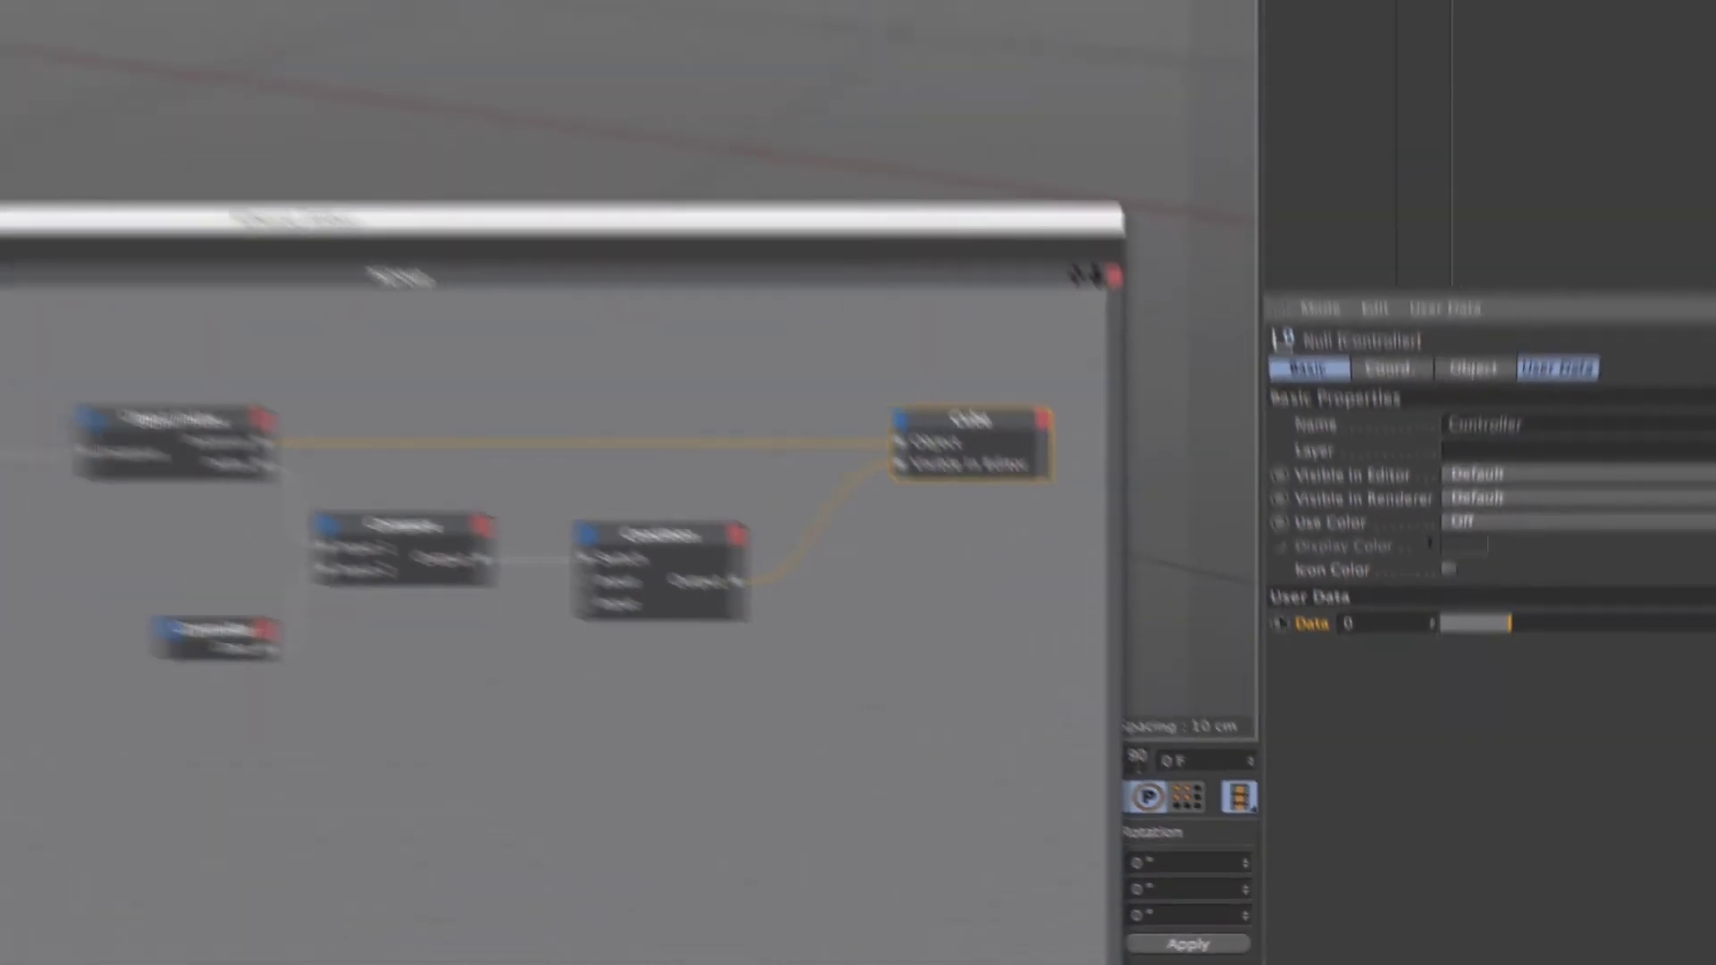
pyautogui.keyDown('ctrl'); pyautogui.moveTo(328, 254); pyautogui.dragTo(1142, 54); pyautogui.keyUp('ctrl')
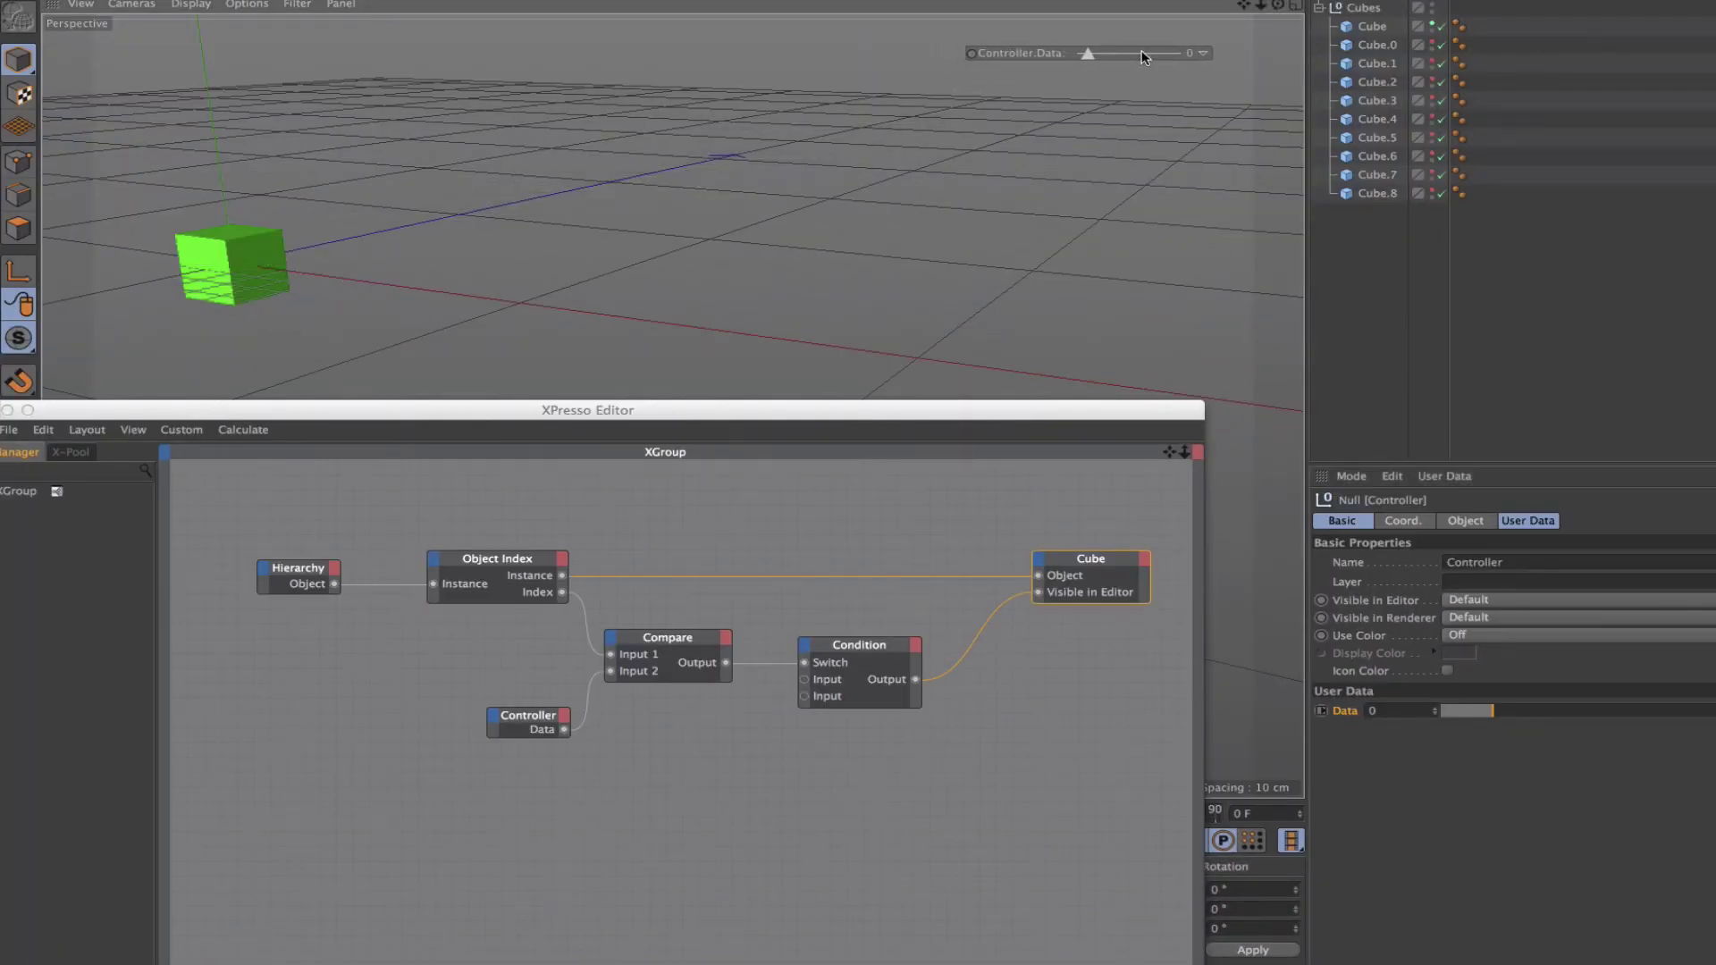
pyautogui.rightClick(1015, 56)
pyautogui.moveTo(1021, 66)
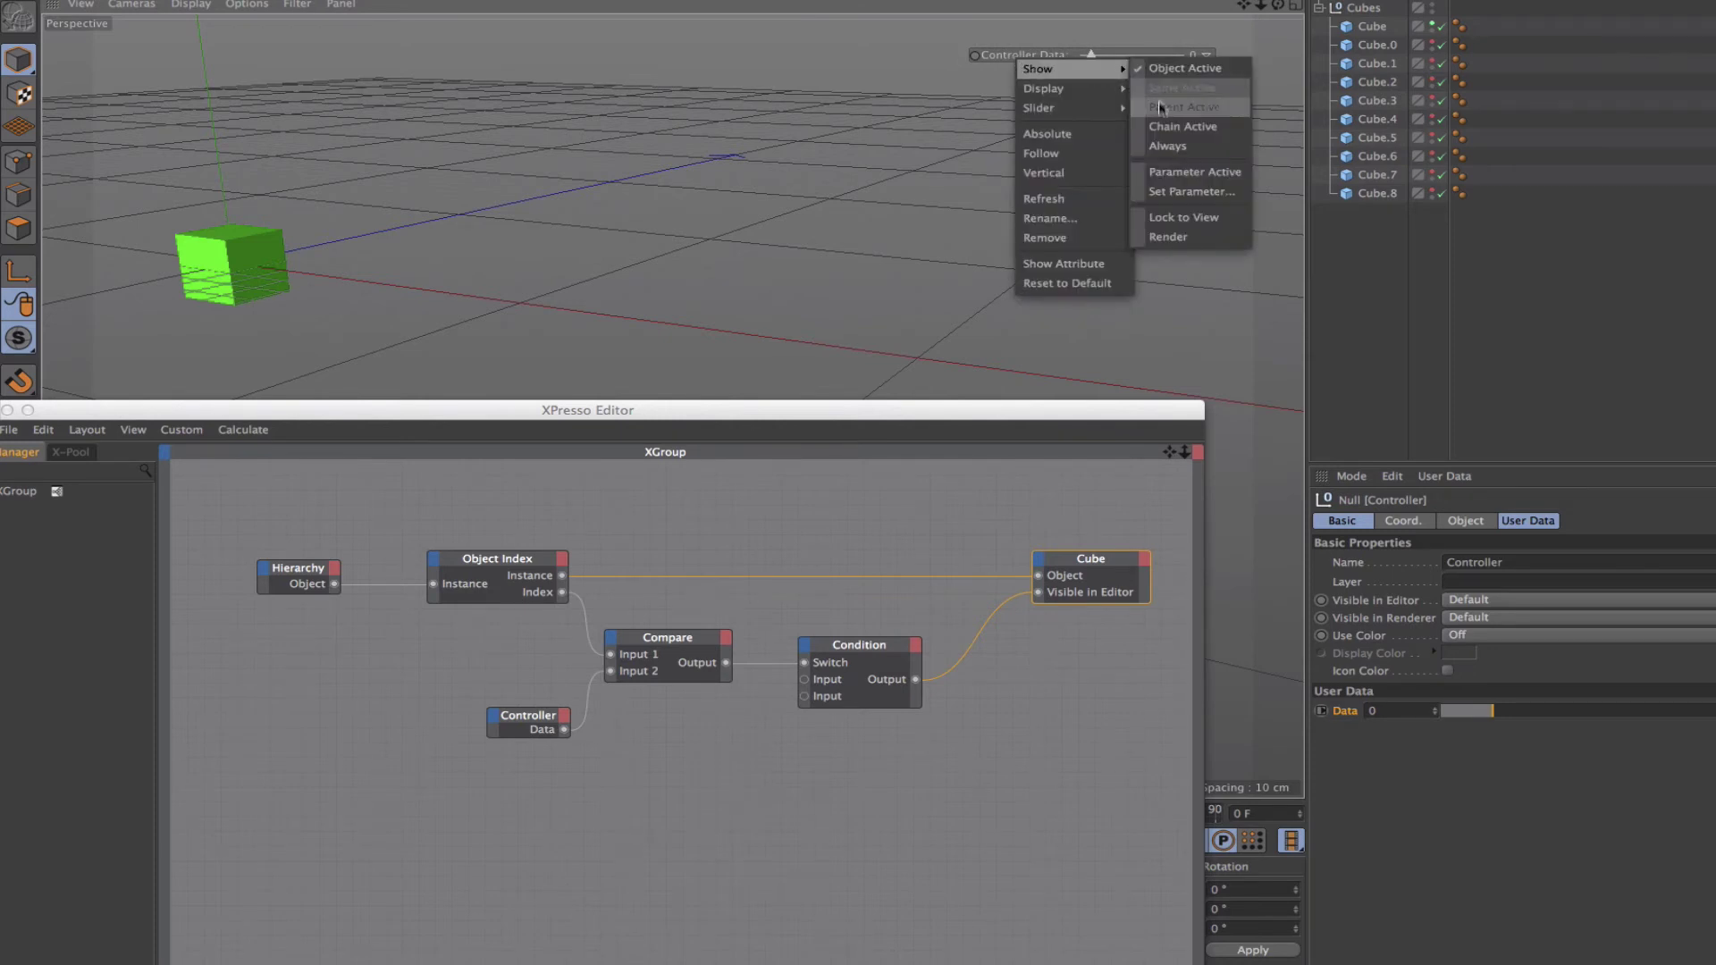
pyautogui.click(1160, 147)
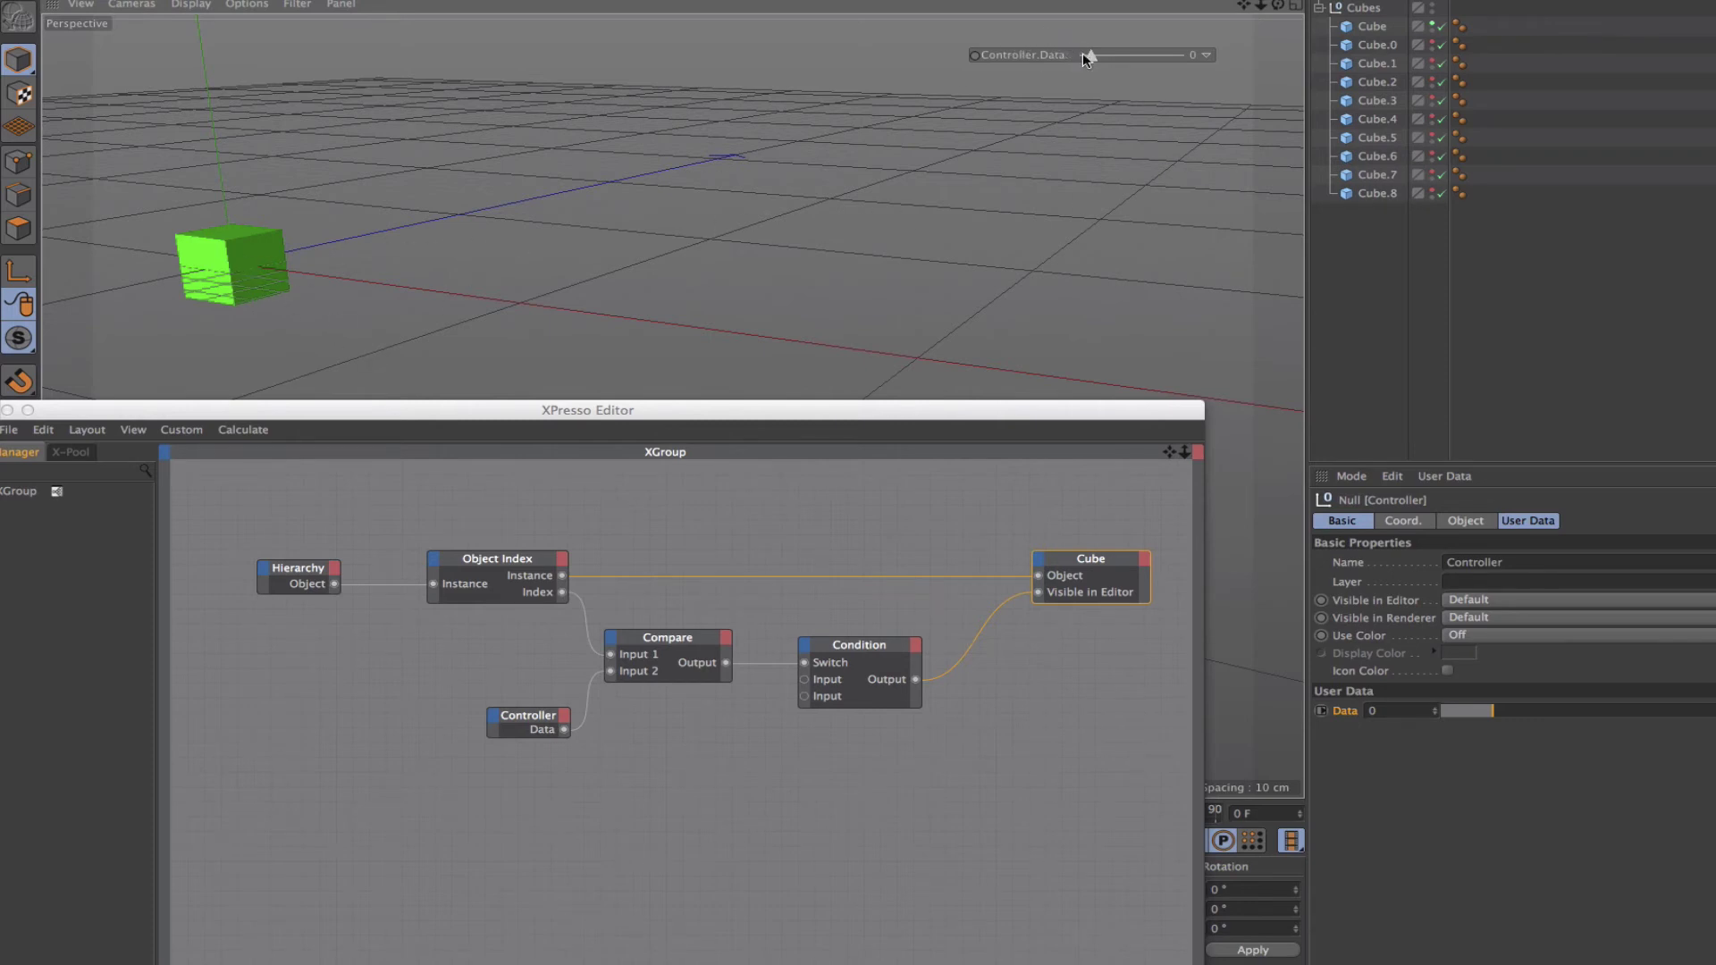
# - Sweep the Controller.Data slider from -1 up to 9, revealing the cubes one by one
pyautogui.moveTo(1085, 56); pyautogui.dragTo(1078, 55)
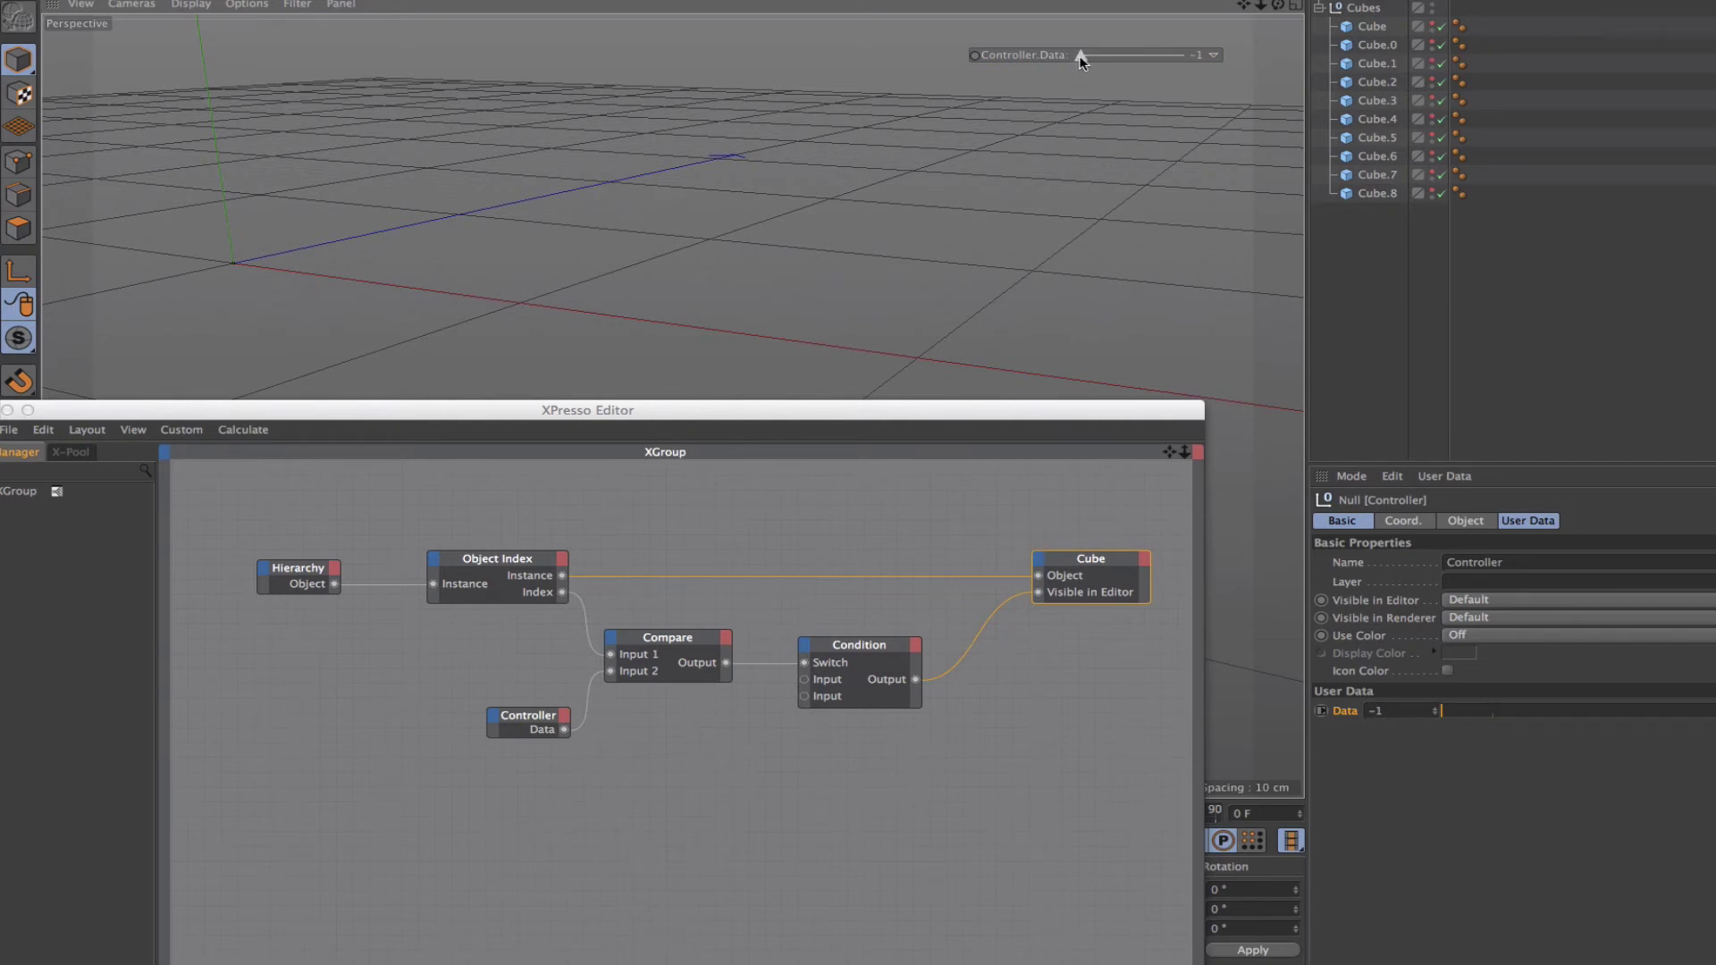
pyautogui.moveTo(1082, 55)
pyautogui.mouseDown()
pyautogui.moveTo(1199, 57)
pyautogui.moveTo(1111, 56)
pyautogui.mouseUp()
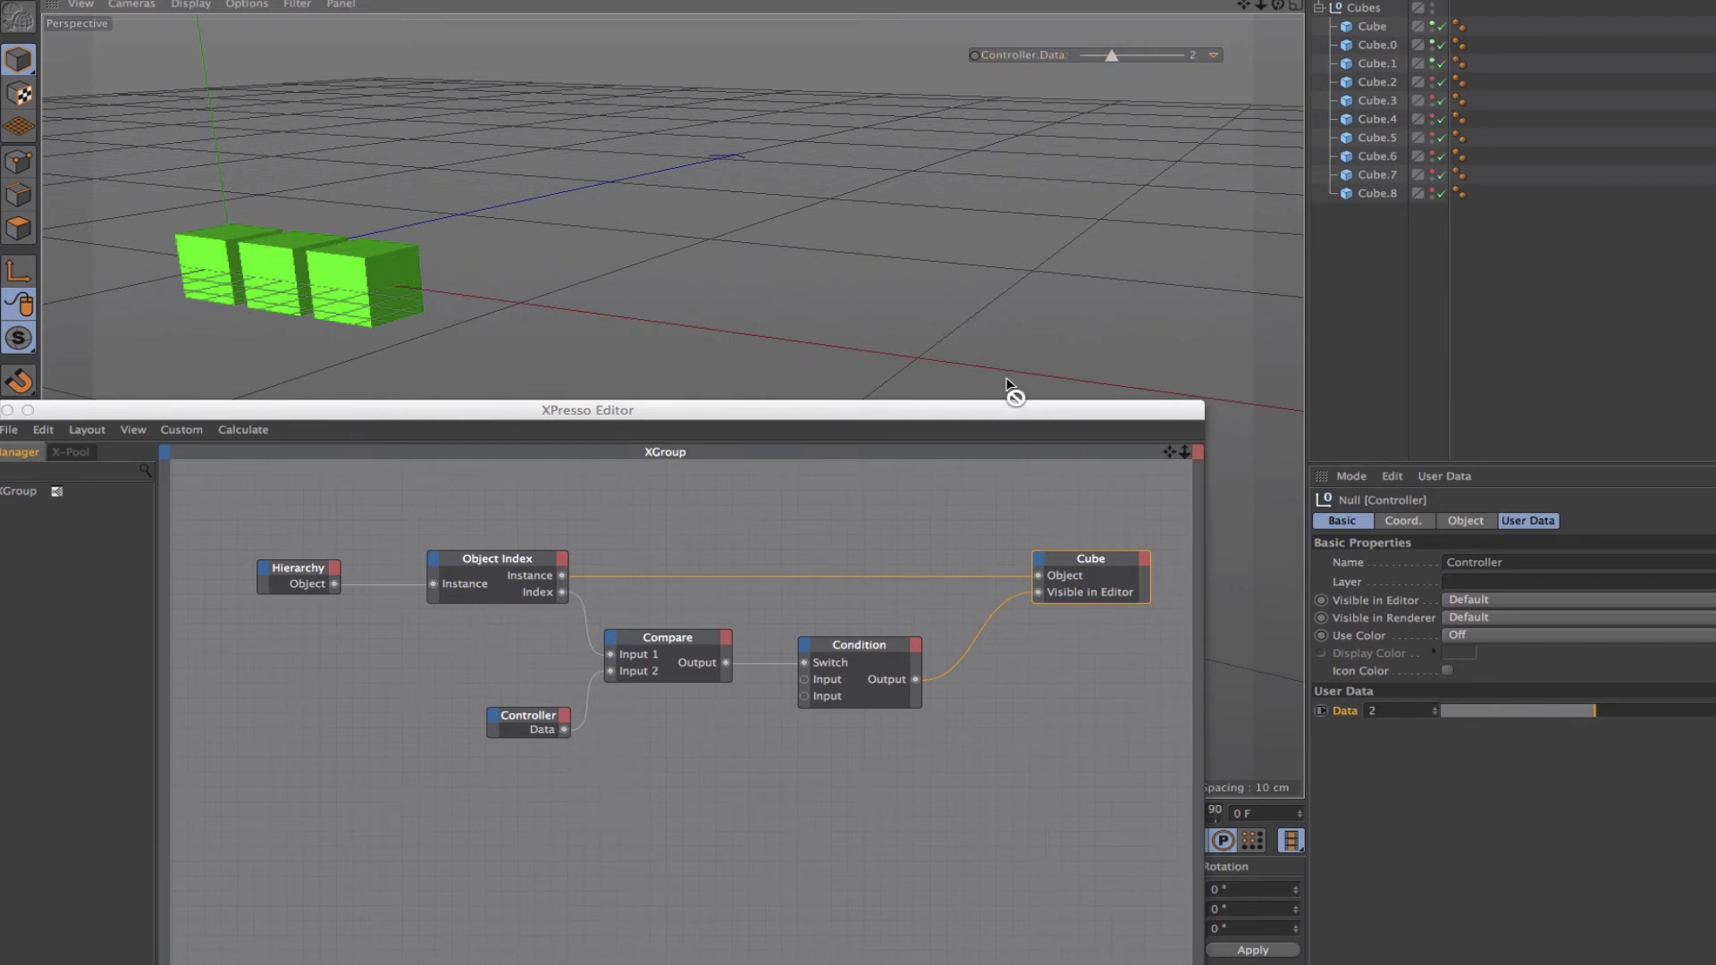
pyautogui.moveTo(1009, 420); pyautogui.dragTo(1018, 470)
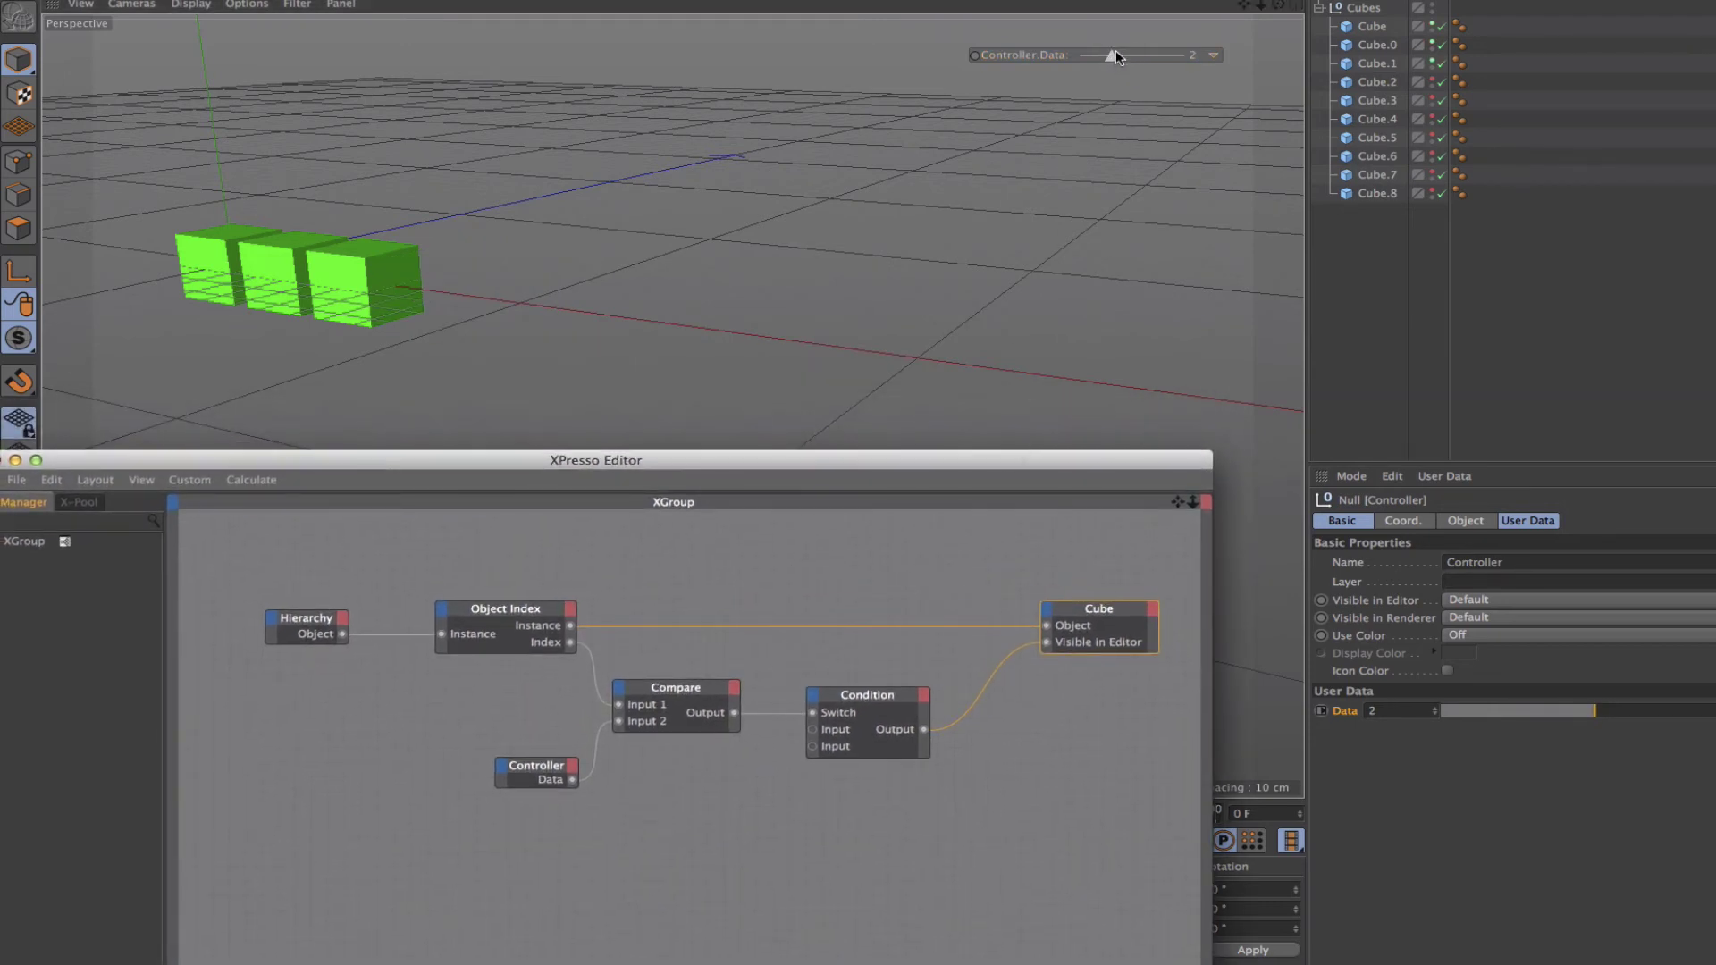
pyautogui.moveTo(1108, 61); pyautogui.dragTo(1204, 54)
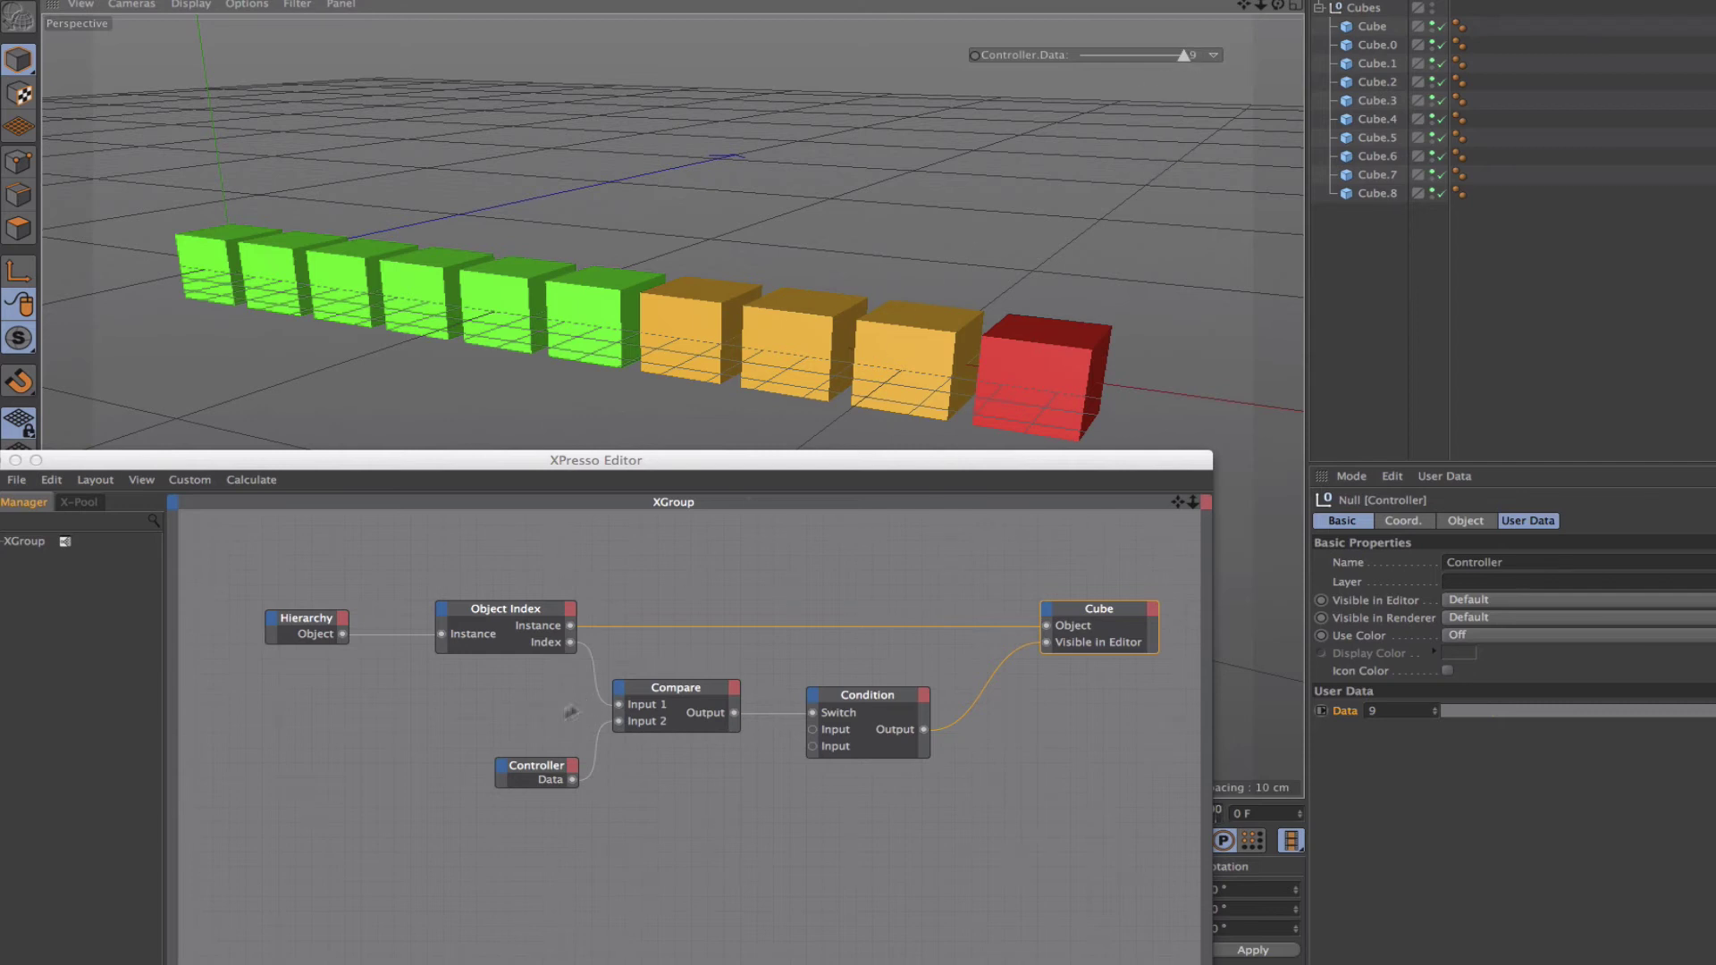
# - Add an XPresso General Noise node and wire it into Compare's Input 2 instead of Controller
pyautogui.rightClick(500, 838)
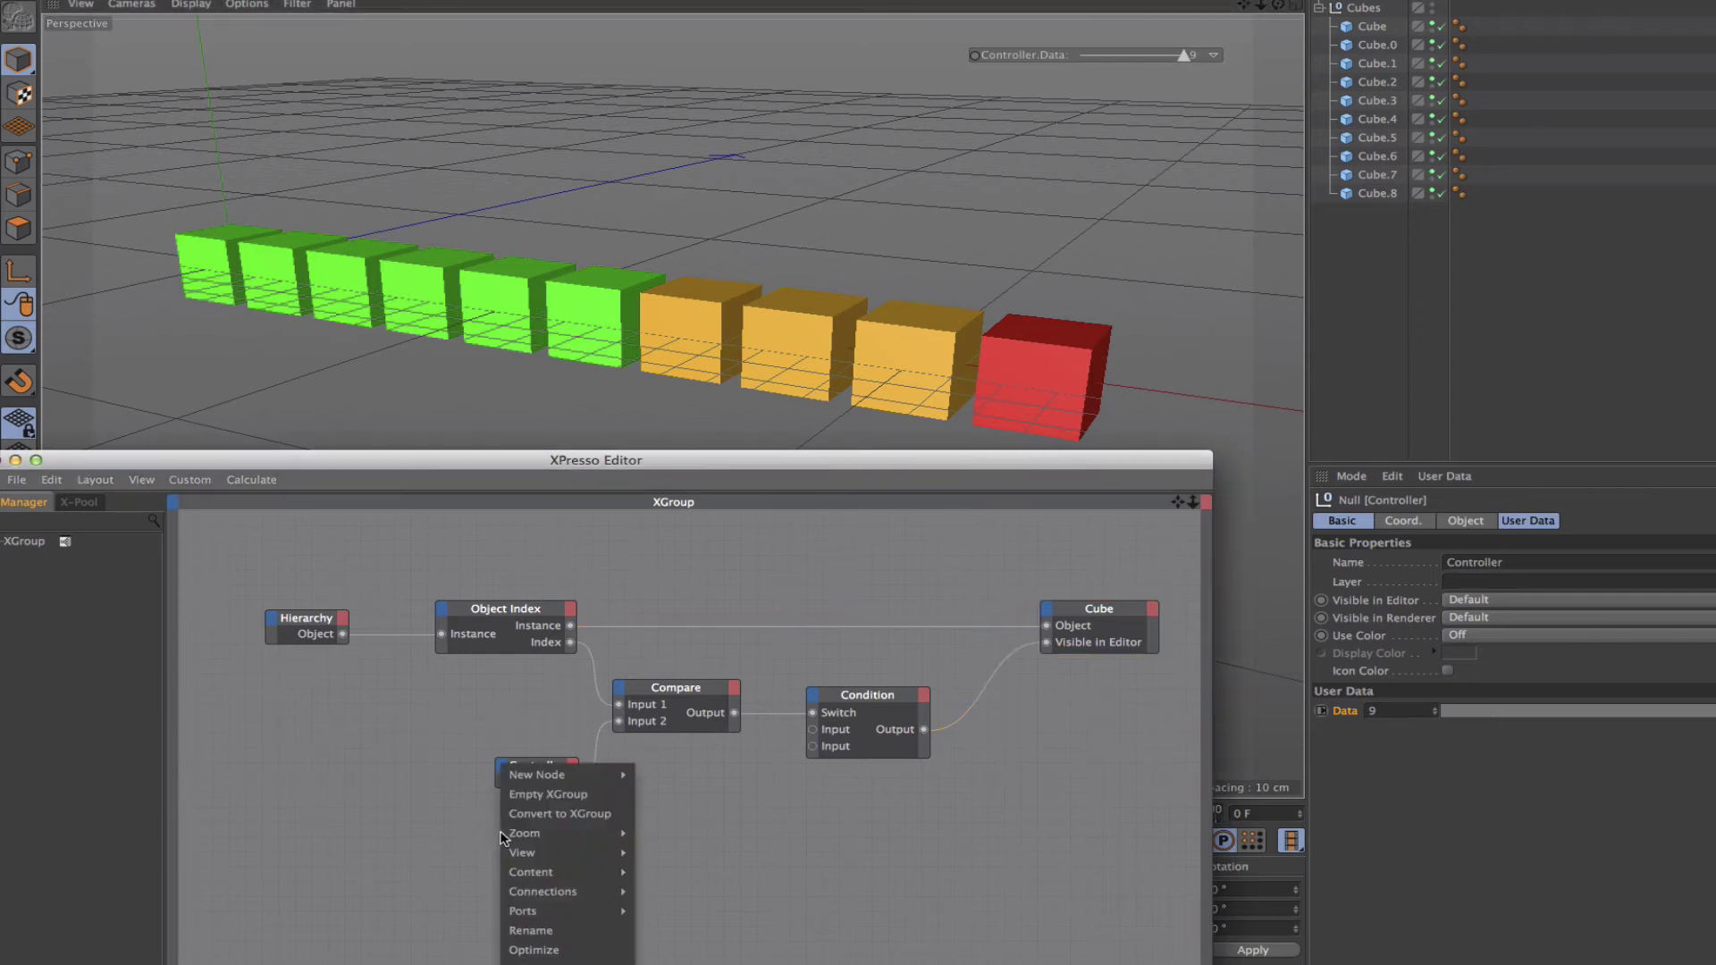
pyautogui.moveTo(586, 775)
pyautogui.moveTo(675, 783)
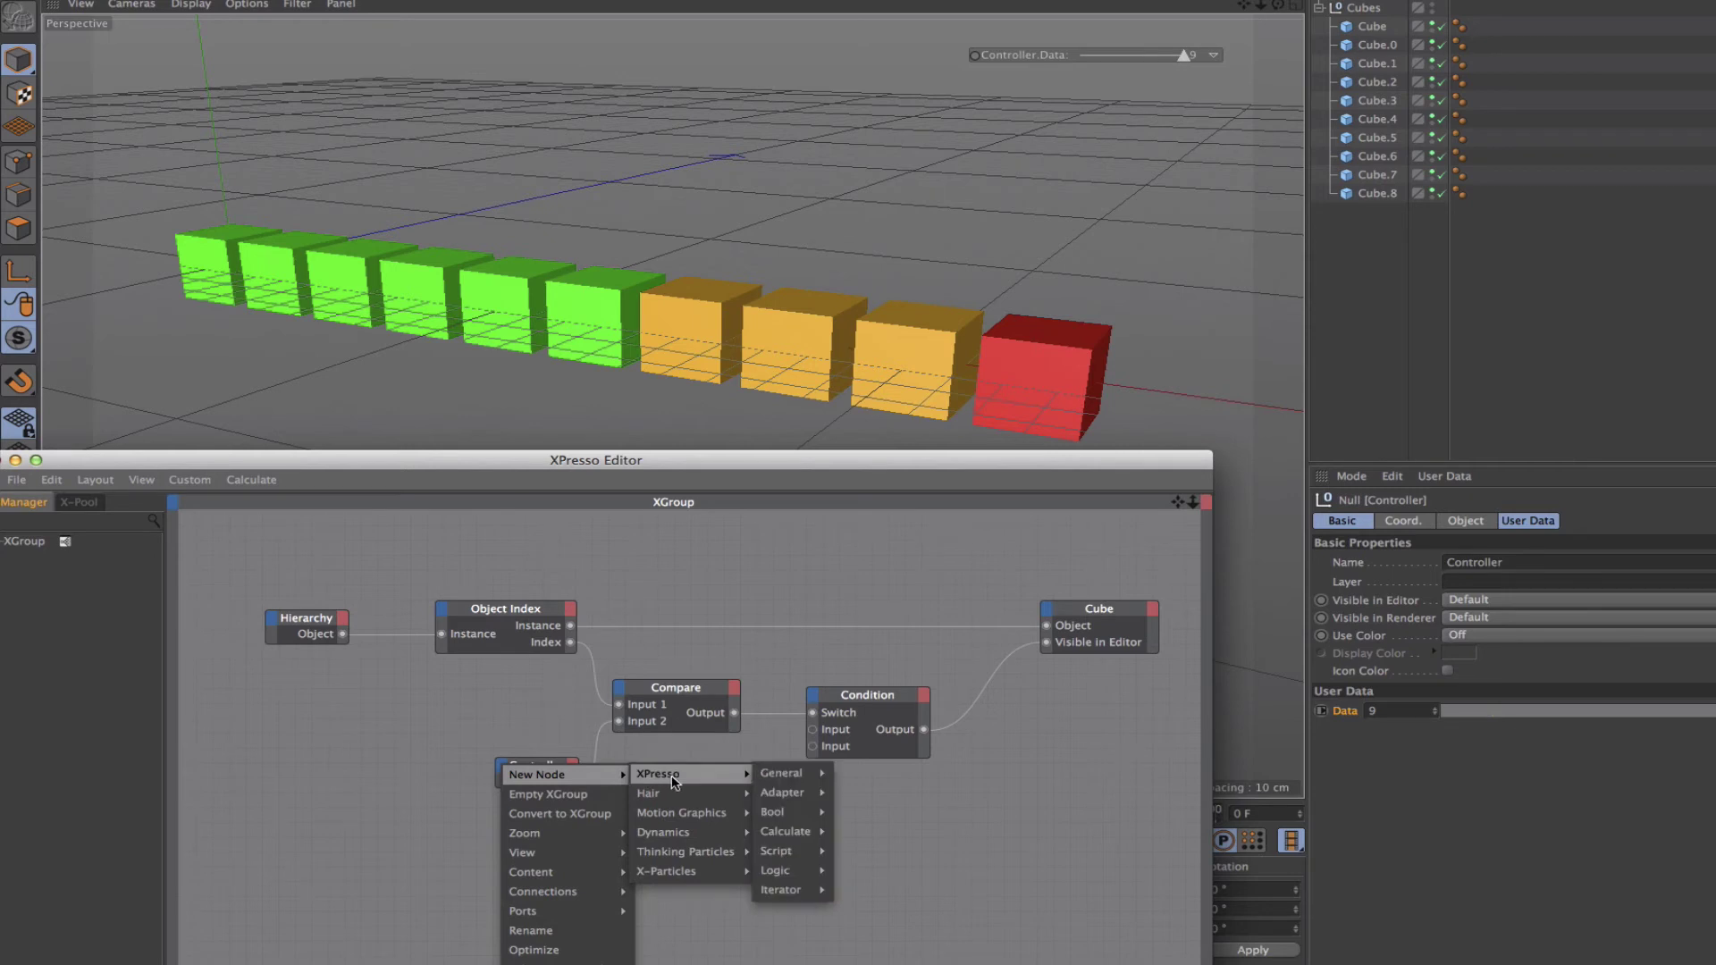
pyautogui.moveTo(776, 780)
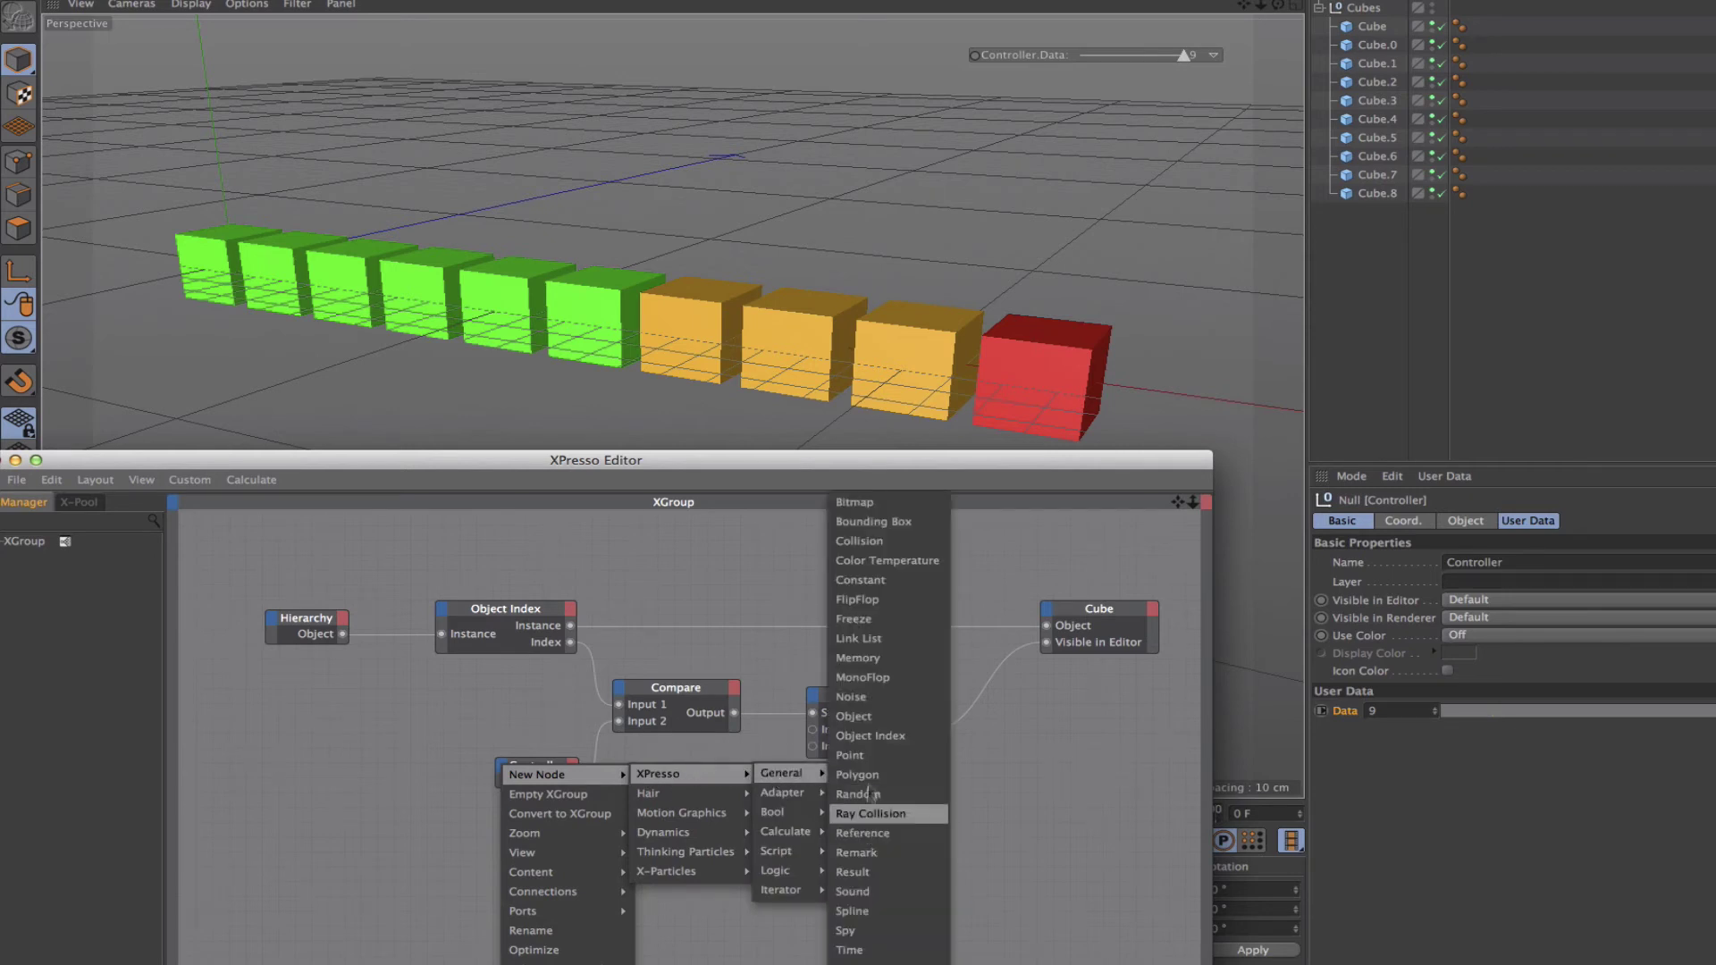
pyautogui.click(882, 703)
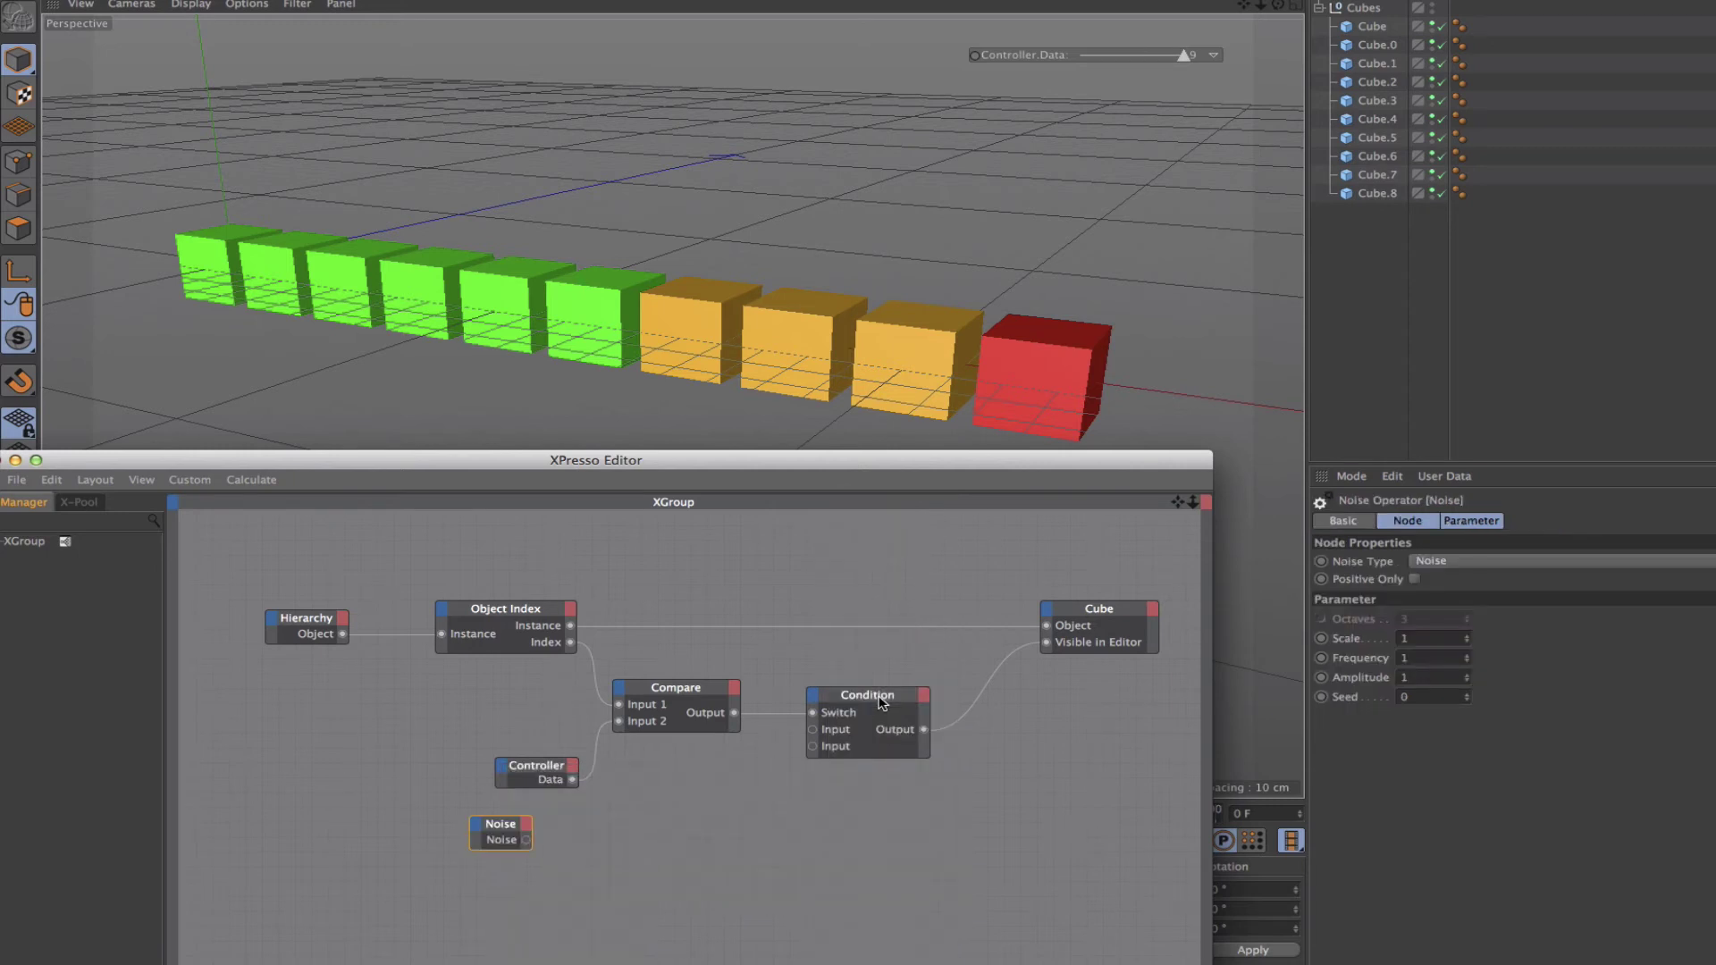
pyautogui.moveTo(513, 824); pyautogui.dragTo(488, 821)
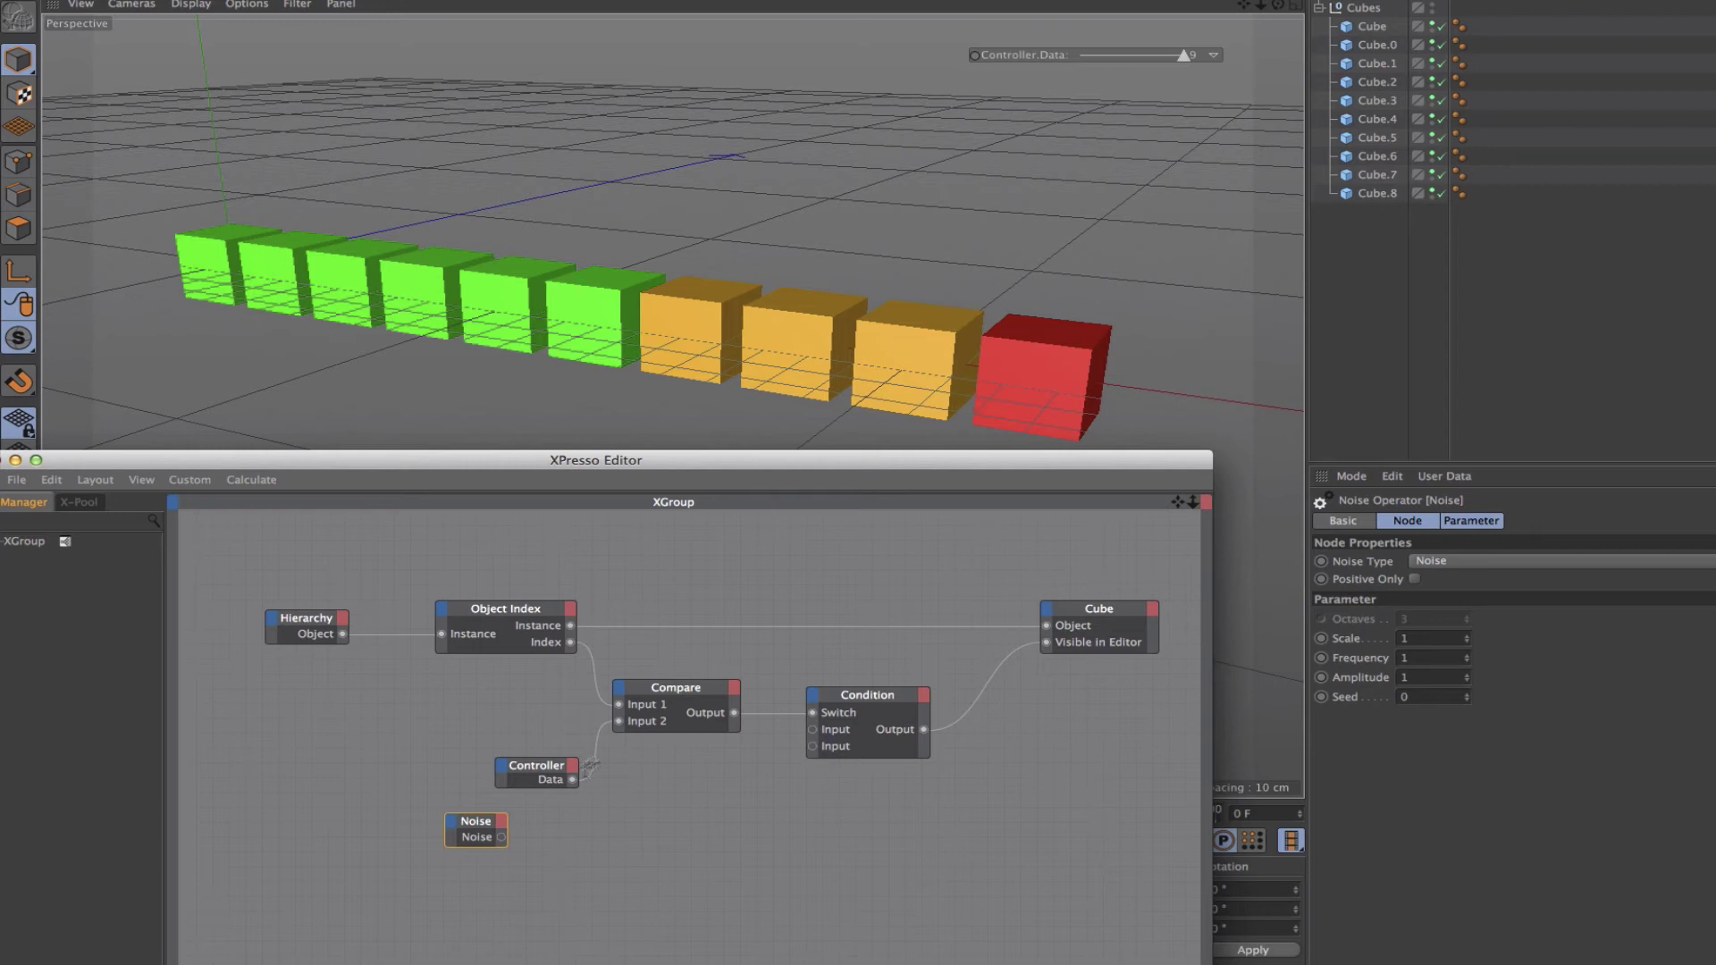
pyautogui.moveTo(597, 759); pyautogui.dragTo(471, 751)
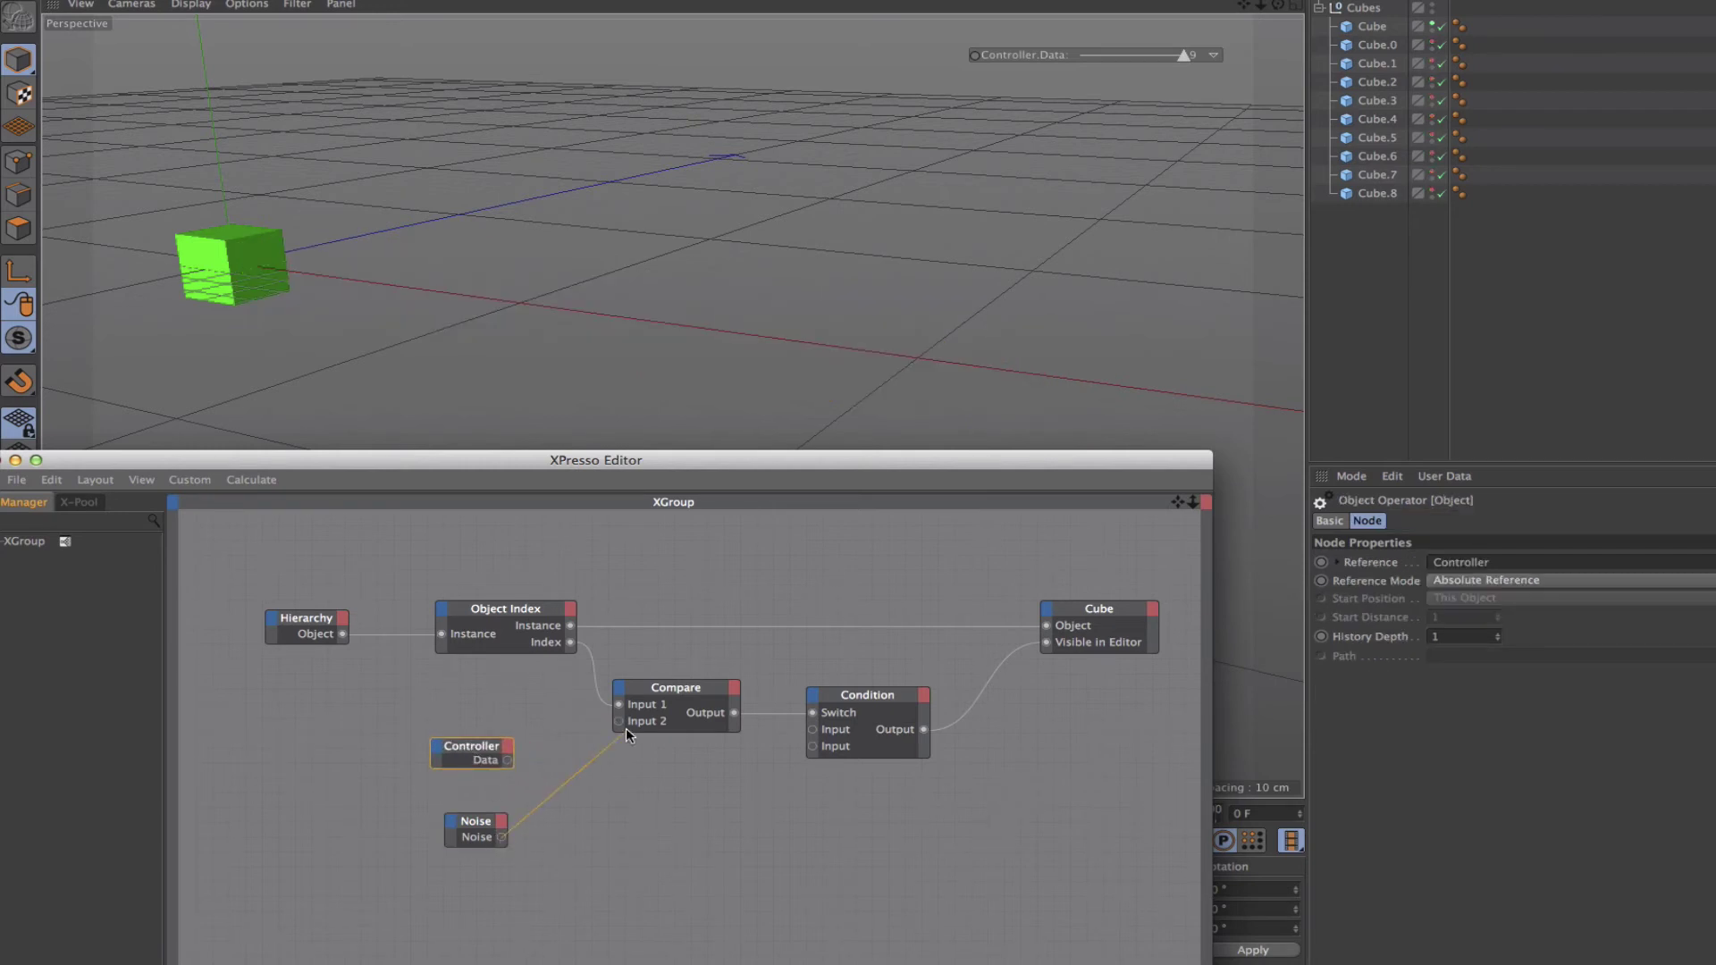
pyautogui.moveTo(625, 727); pyautogui.dragTo(620, 722)
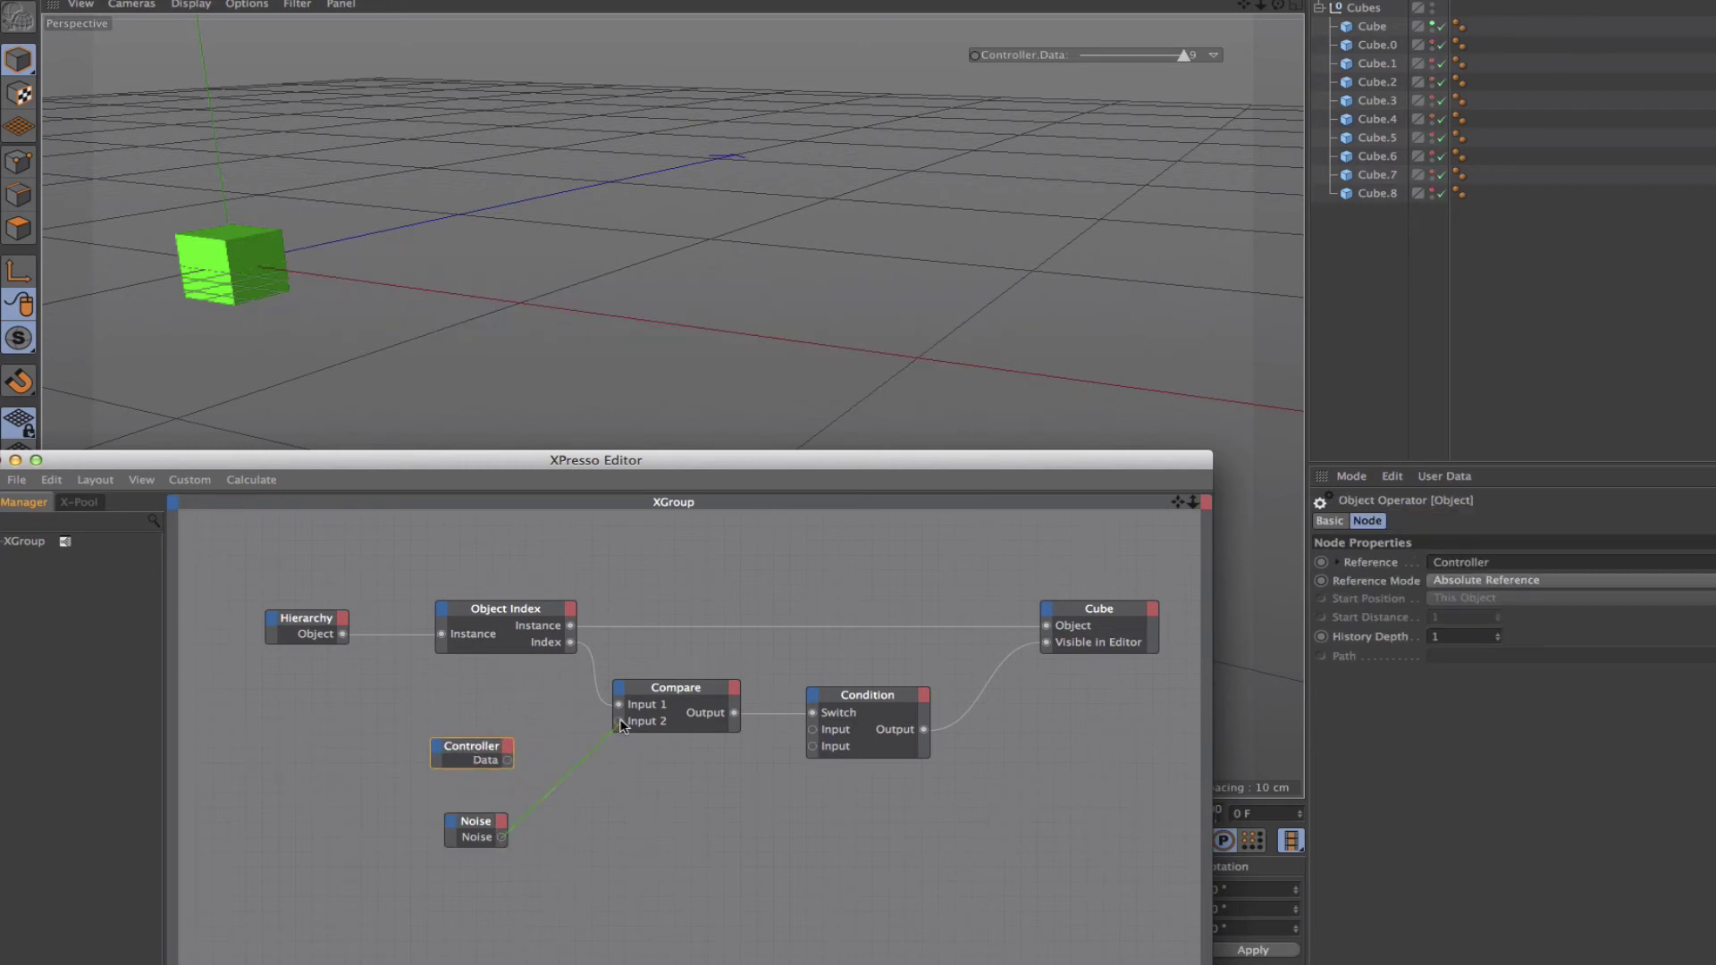
# - Switch the Noise node's type to Turbulence and set its Scale to 15
pyautogui.click(486, 816)
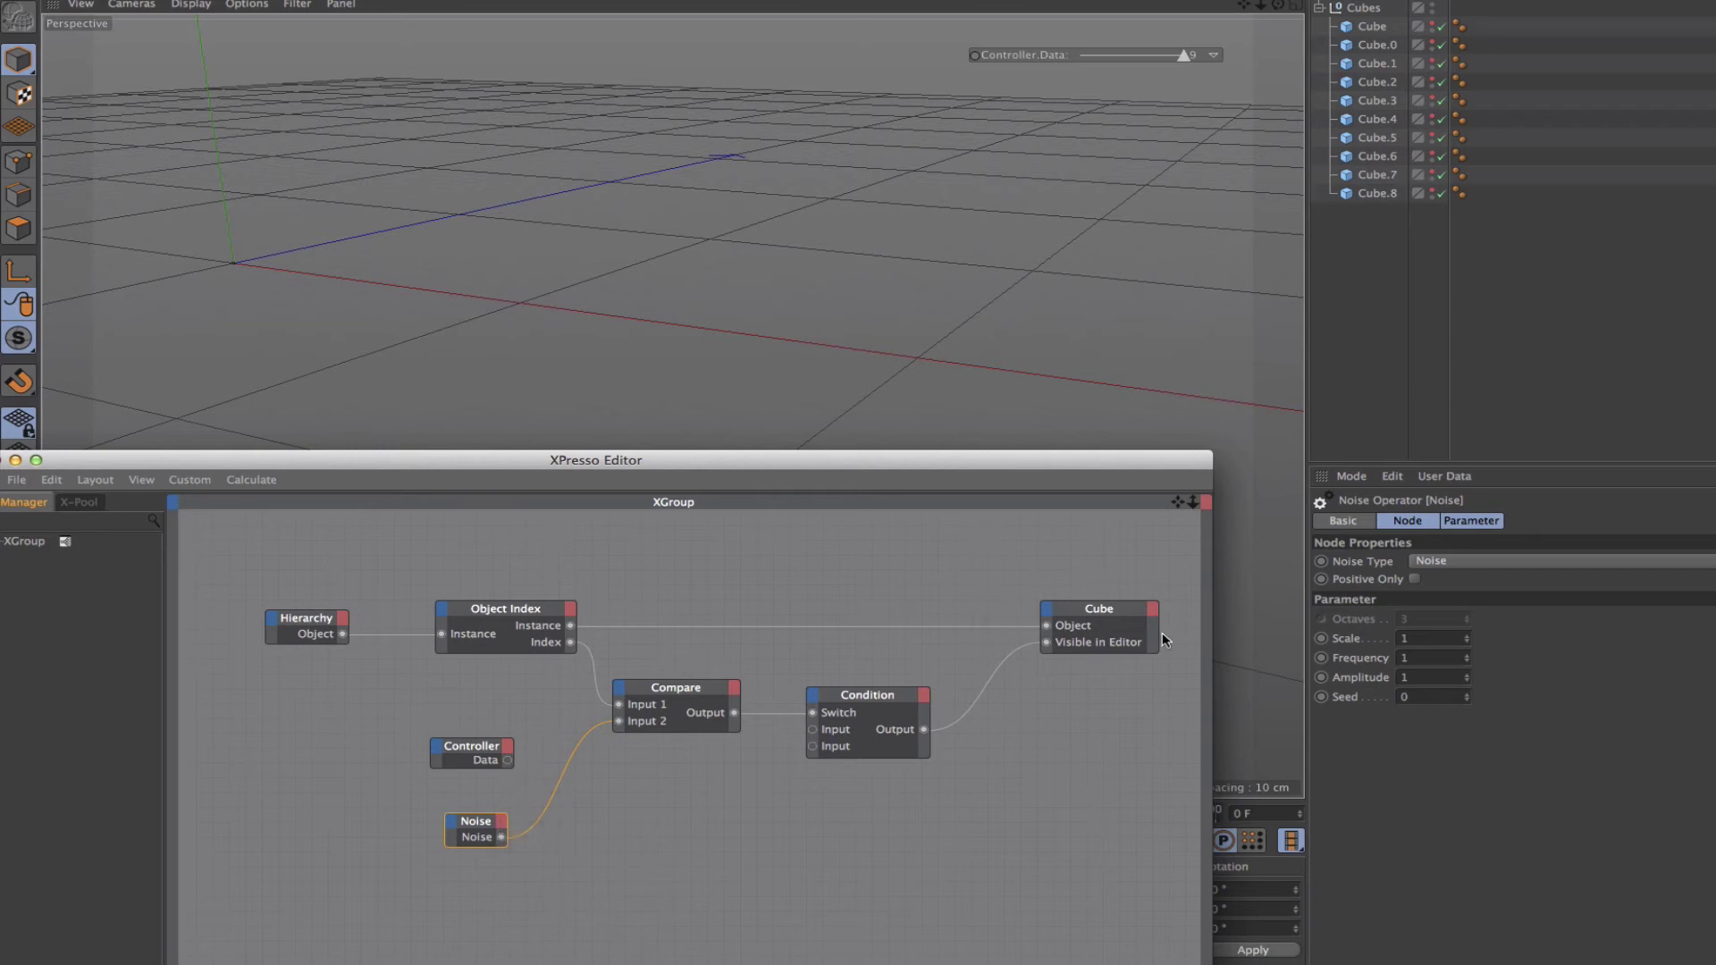
pyautogui.click(1472, 561)
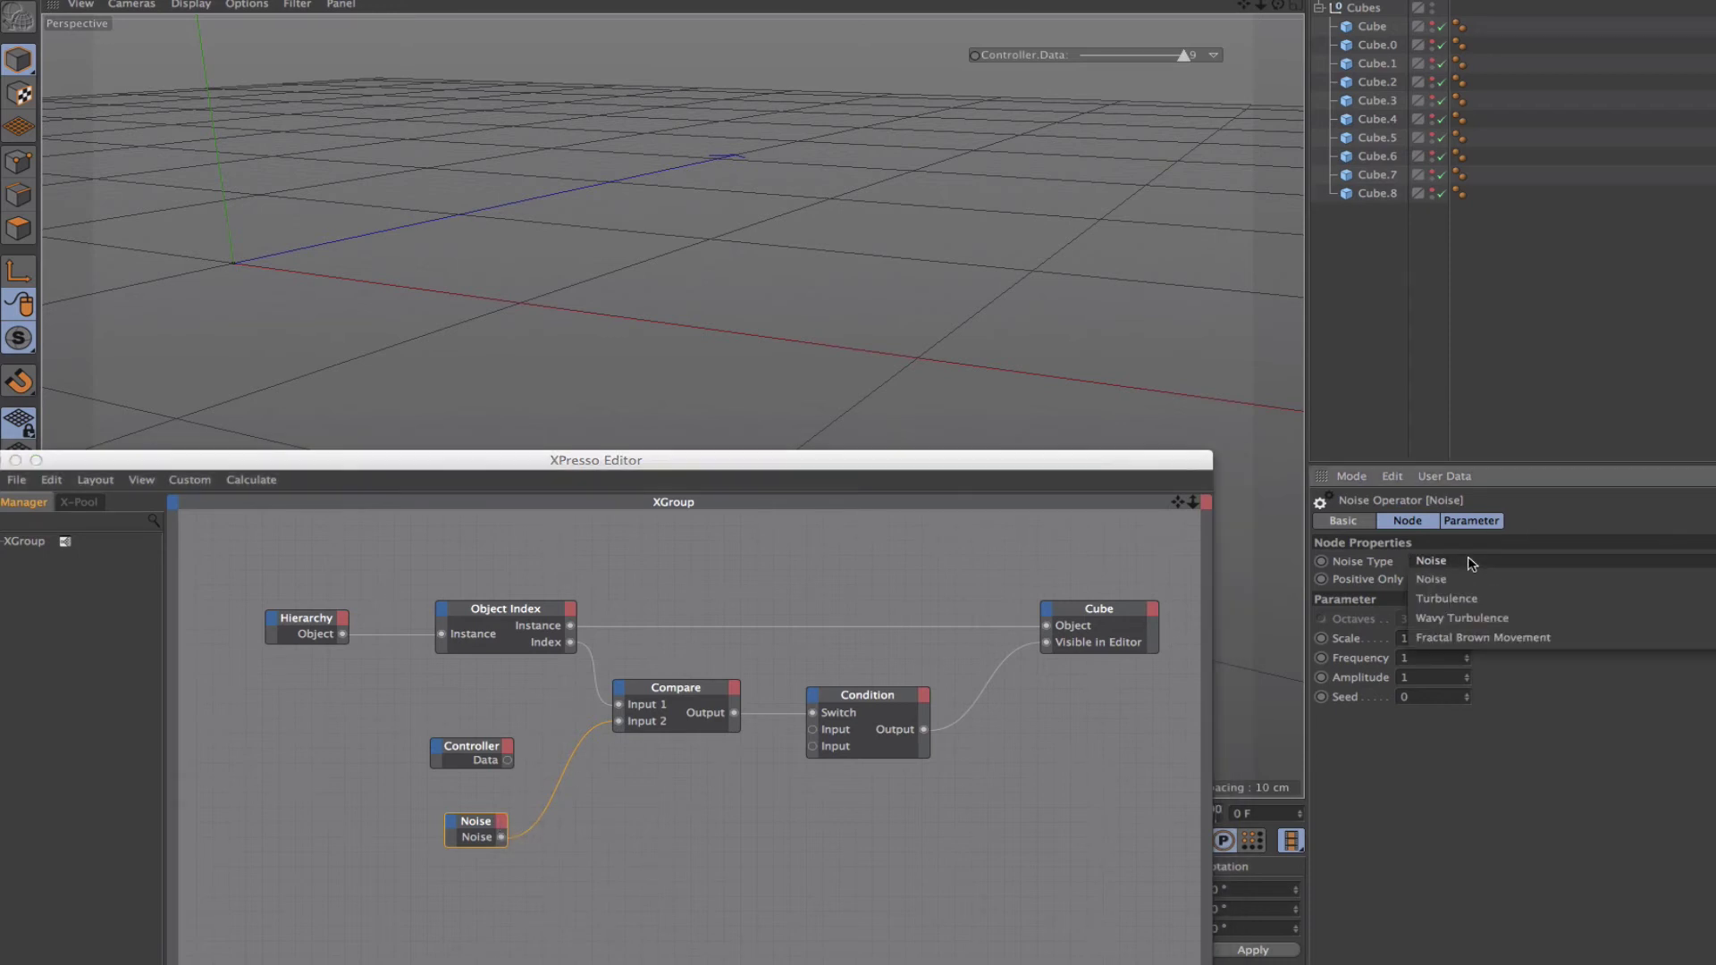
pyautogui.click(1466, 604)
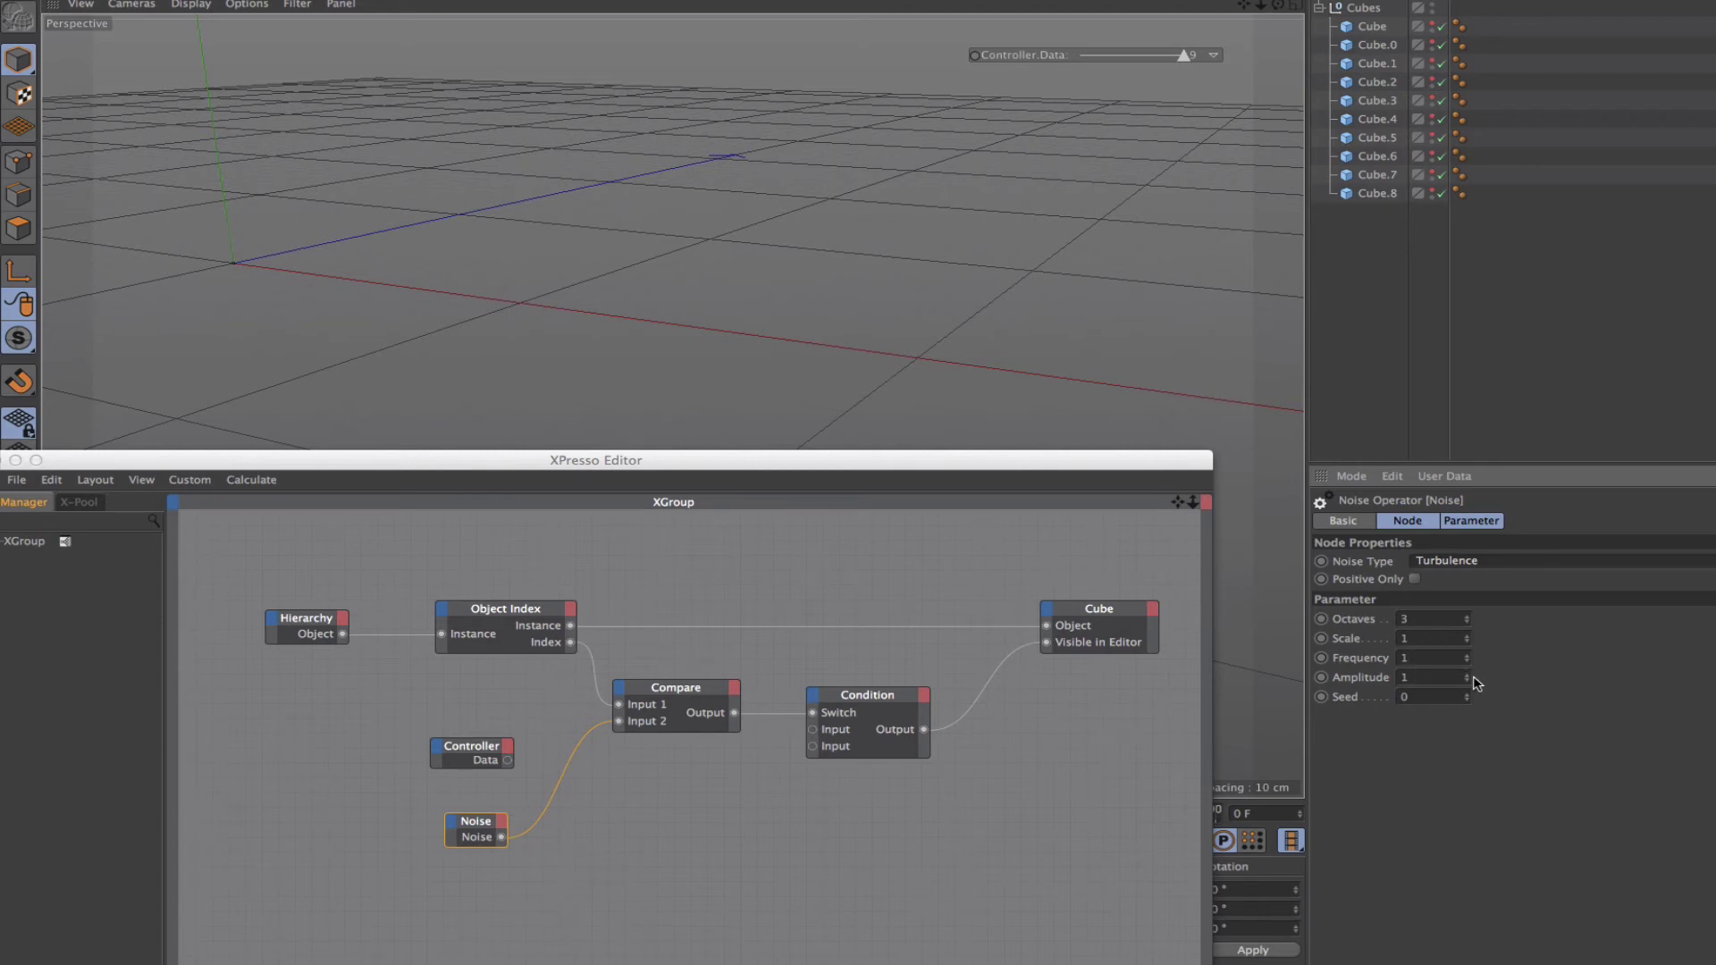
pyautogui.click(1424, 678)
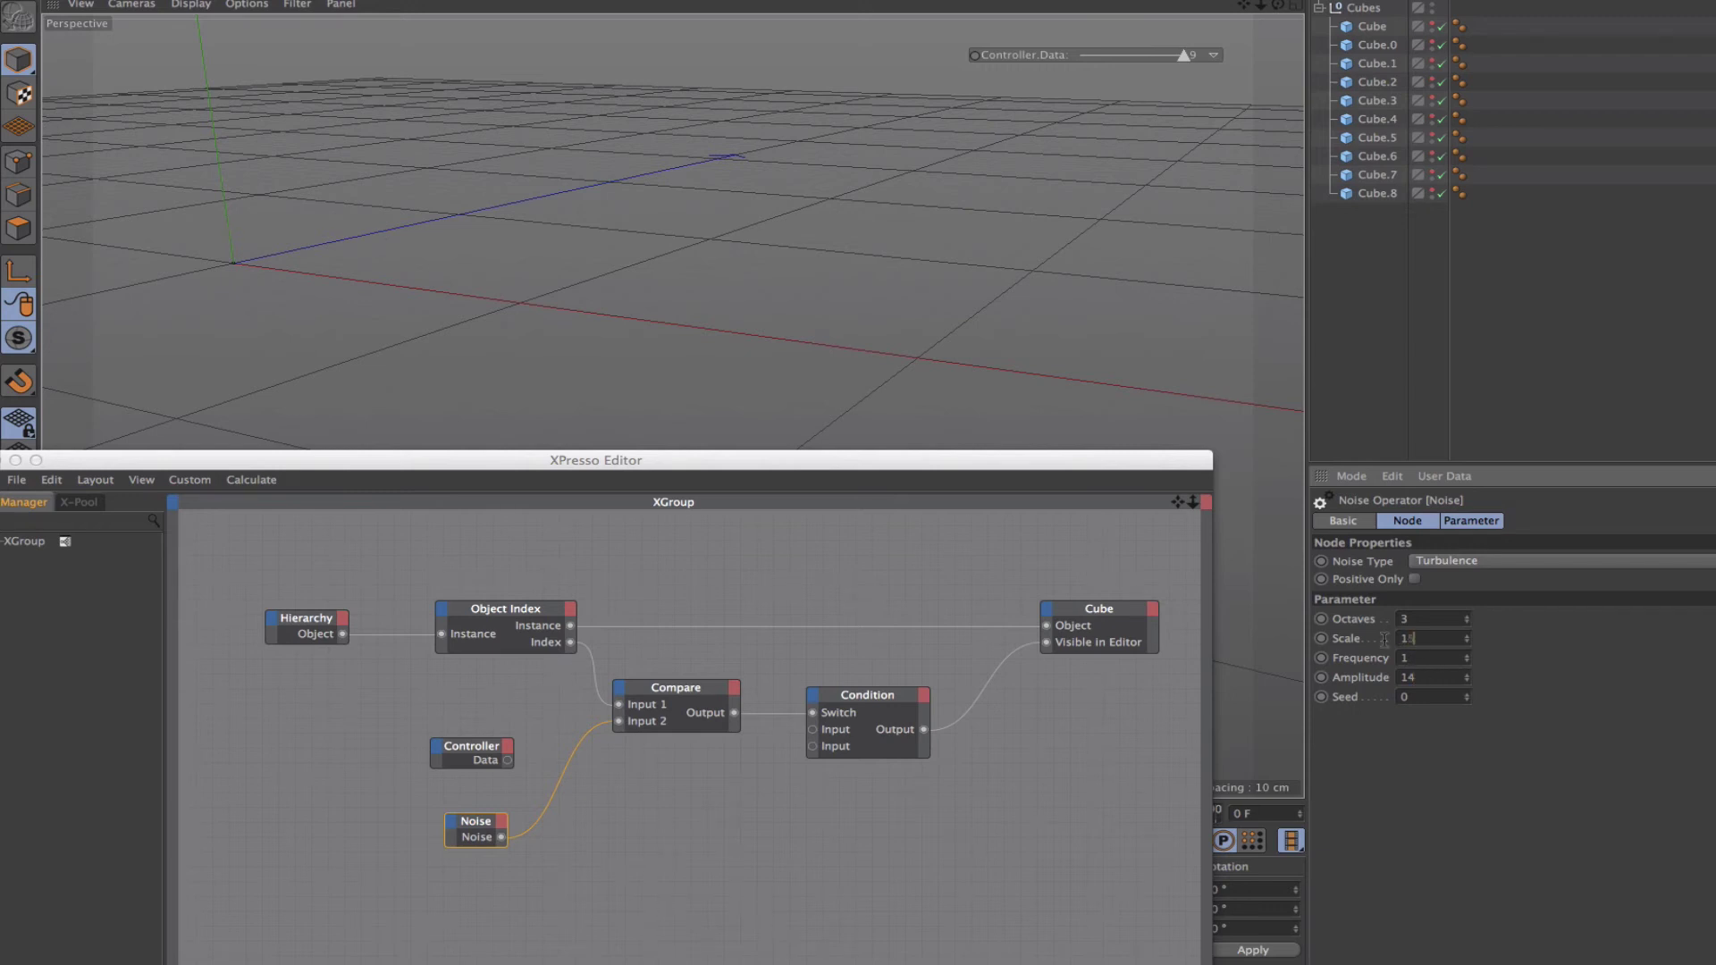
pyautogui.write('5')
pyautogui.press('Return')
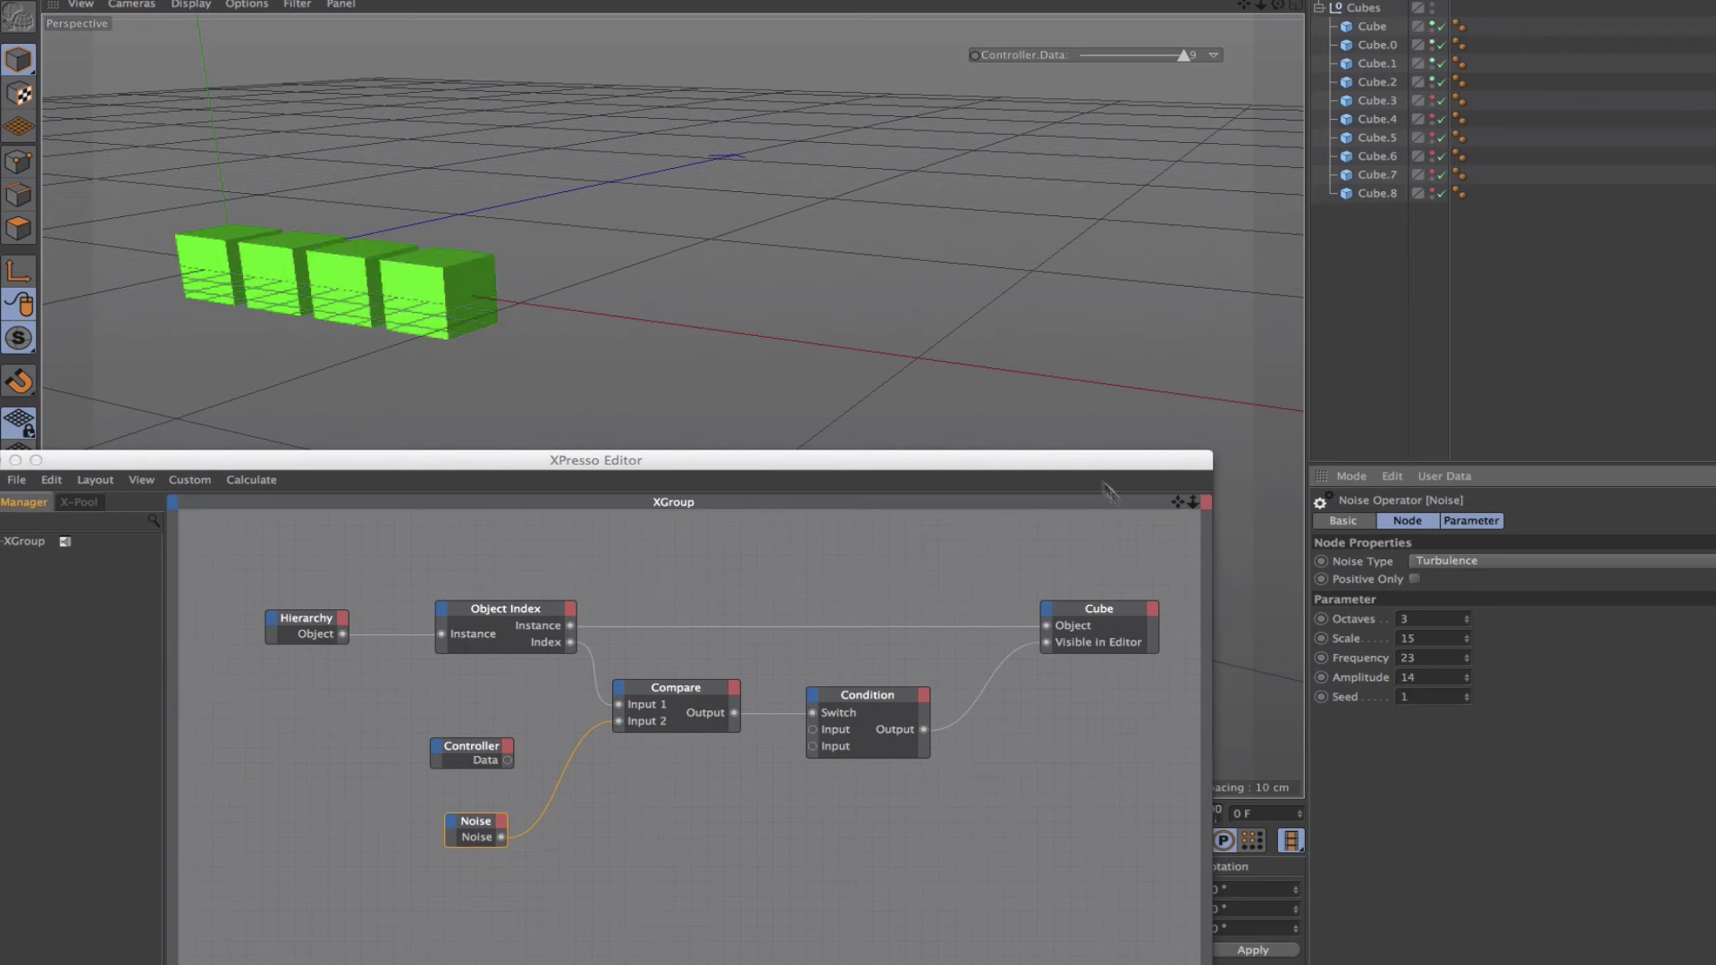
# - Move the XPresso Editor clear of the timeline and play the animation to watch the noise
pyautogui.moveTo(1098, 463); pyautogui.dragTo(1073, 875)
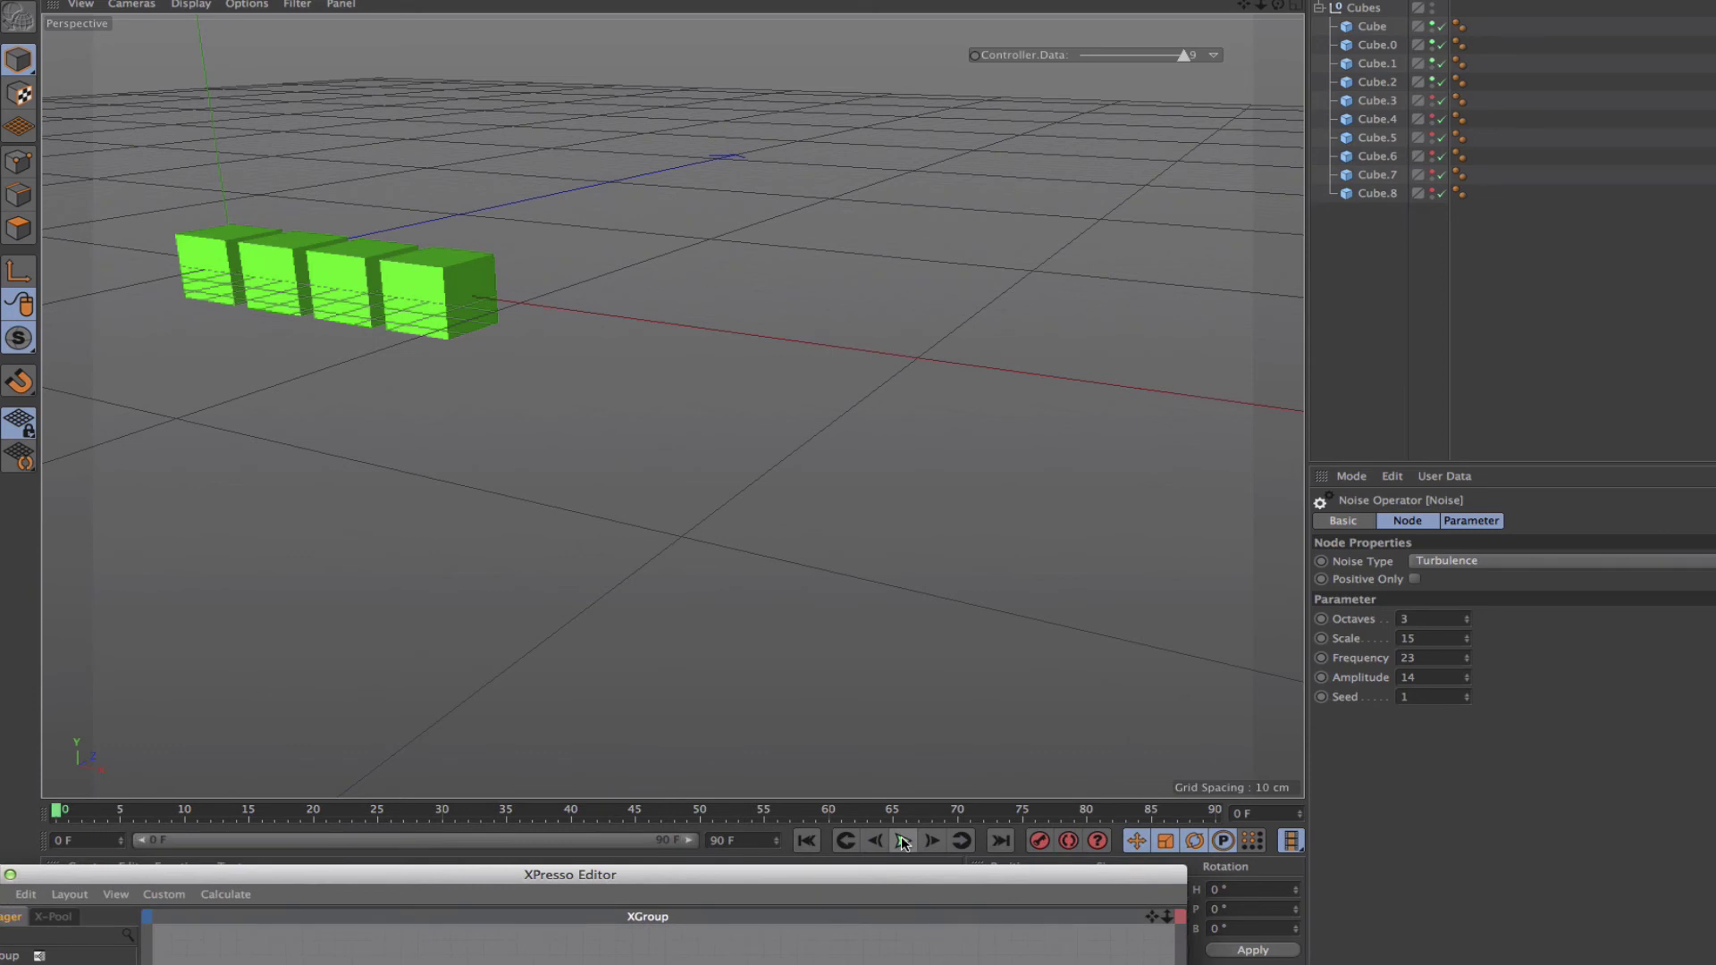
pyautogui.click(902, 838)
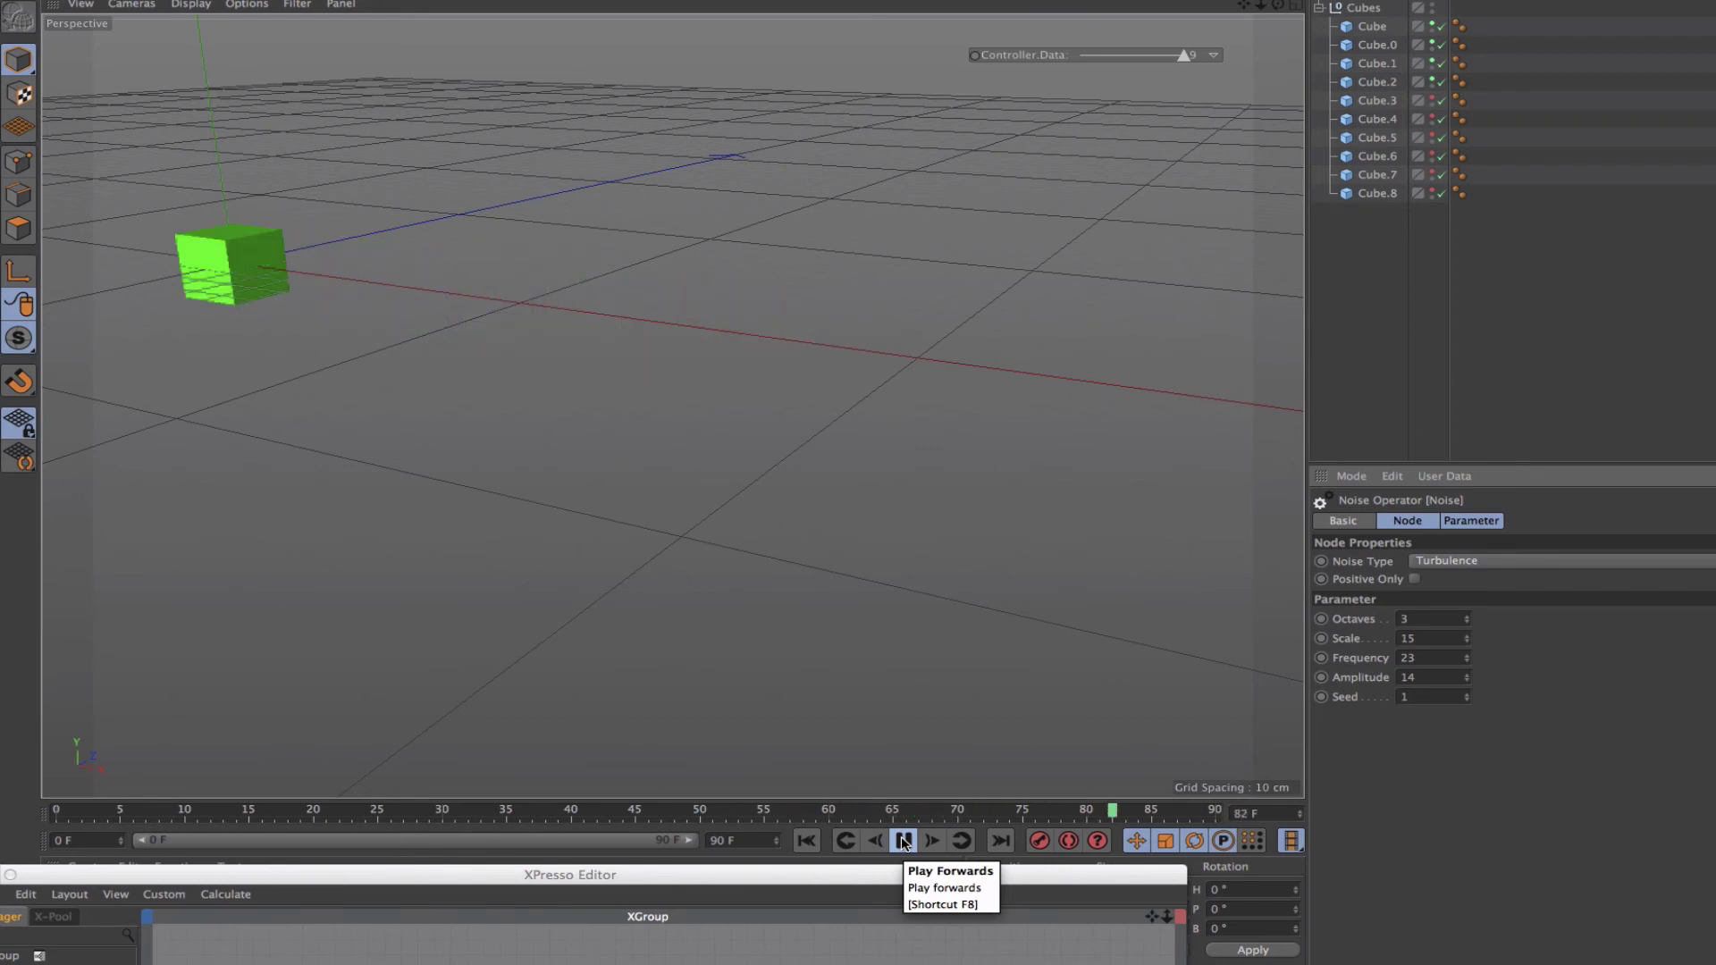
pyautogui.click(902, 840)
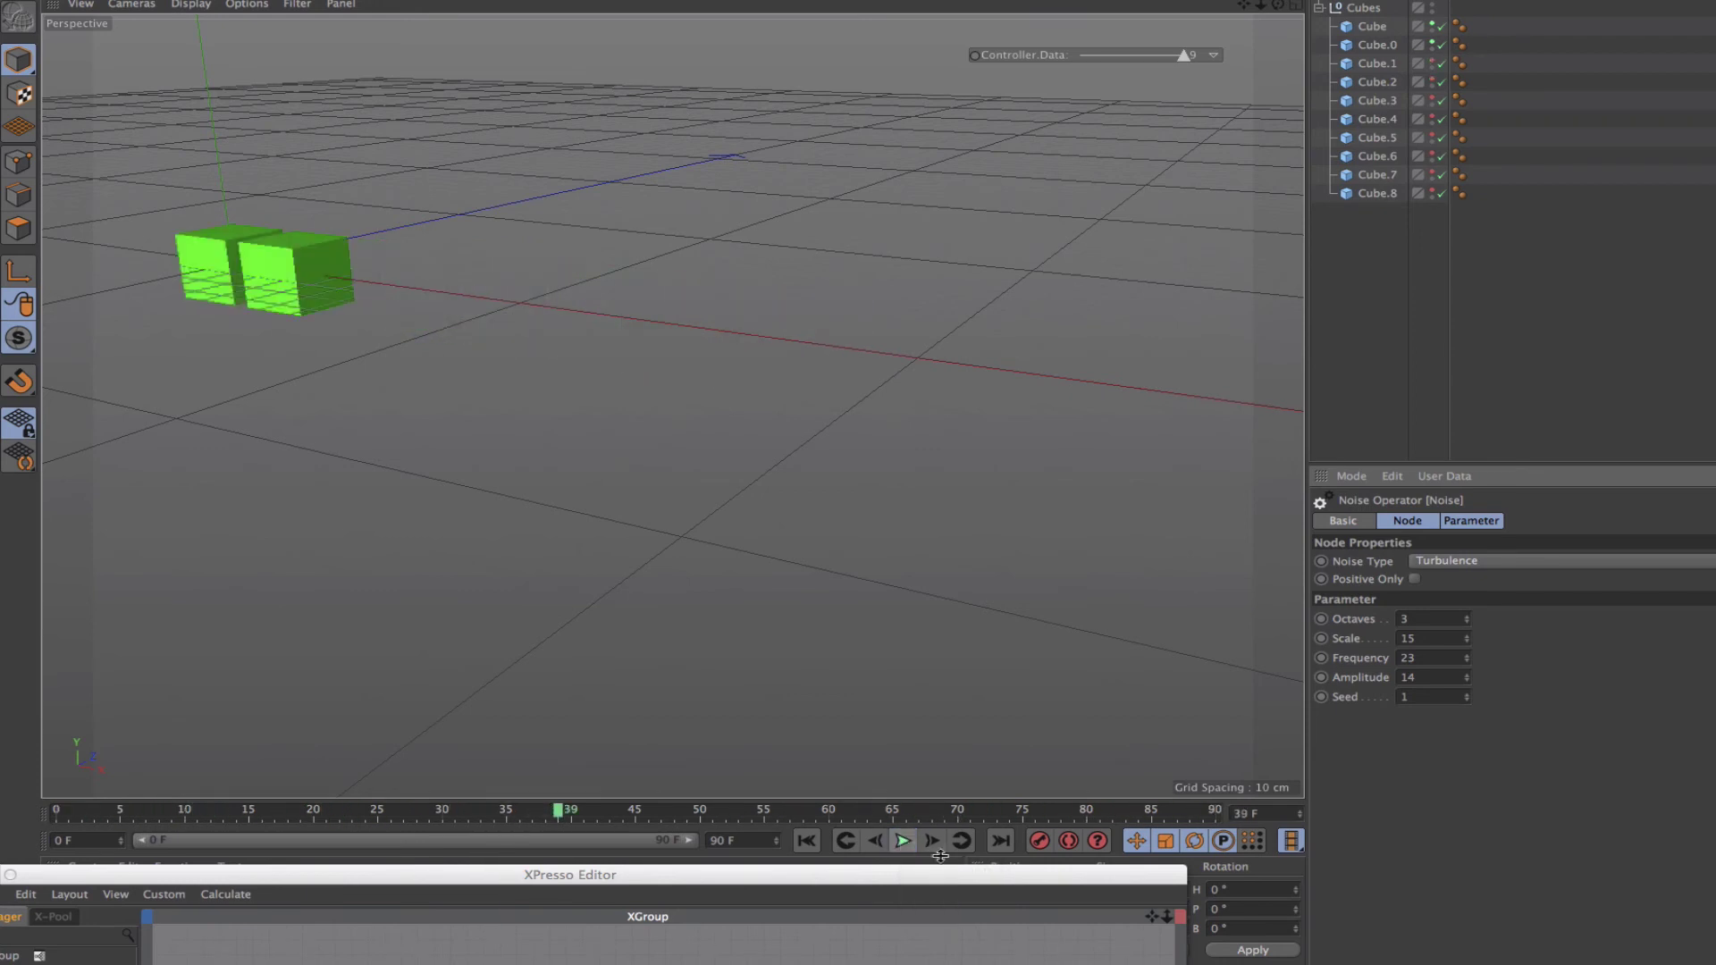
pyautogui.moveTo(957, 872); pyautogui.dragTo(1037, 577)
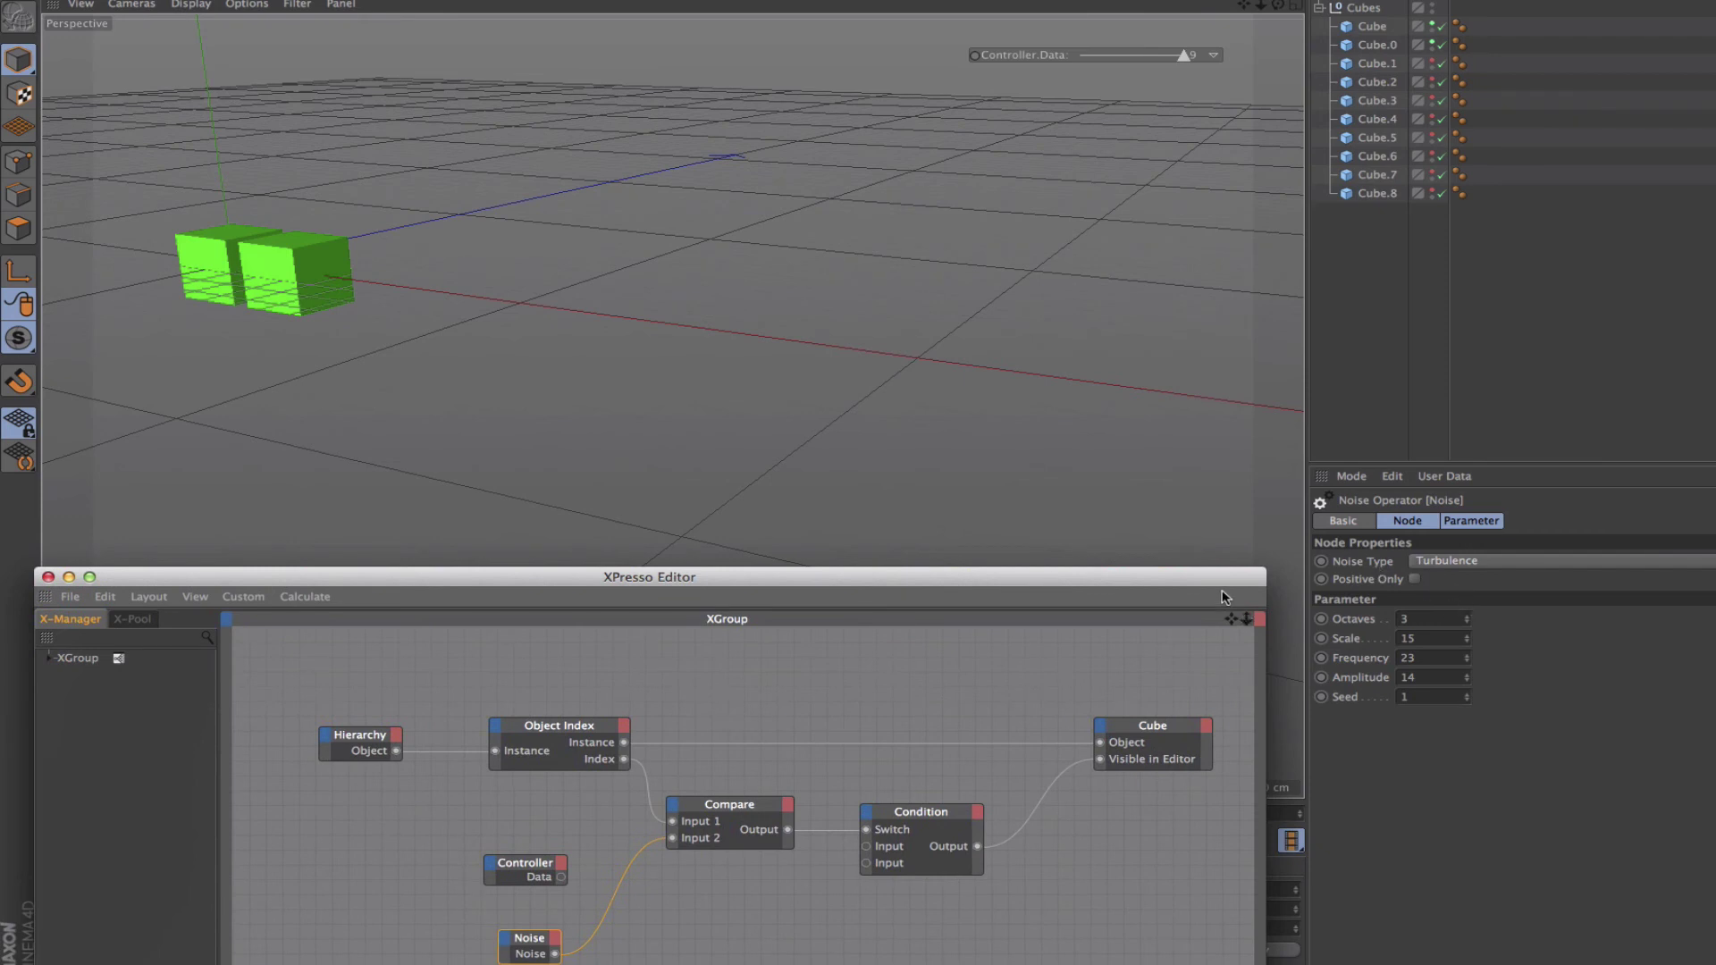
pyautogui.moveTo(1223, 593); pyautogui.dragTo(1161, 922)
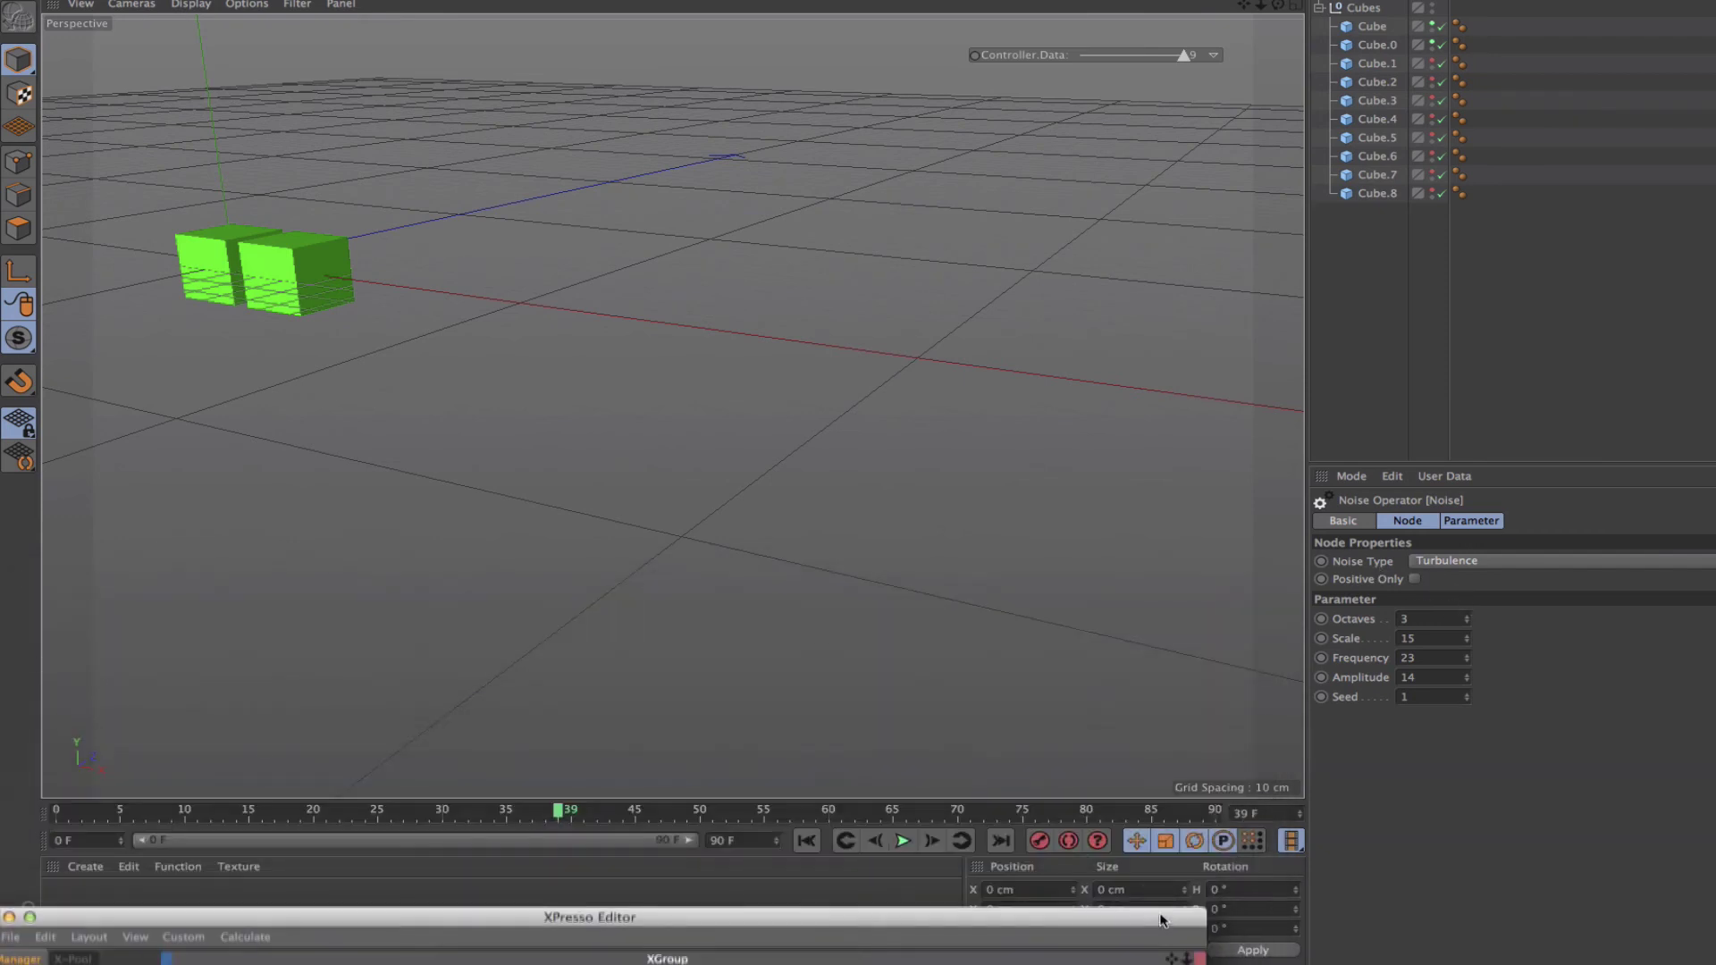
pyautogui.click(904, 840)
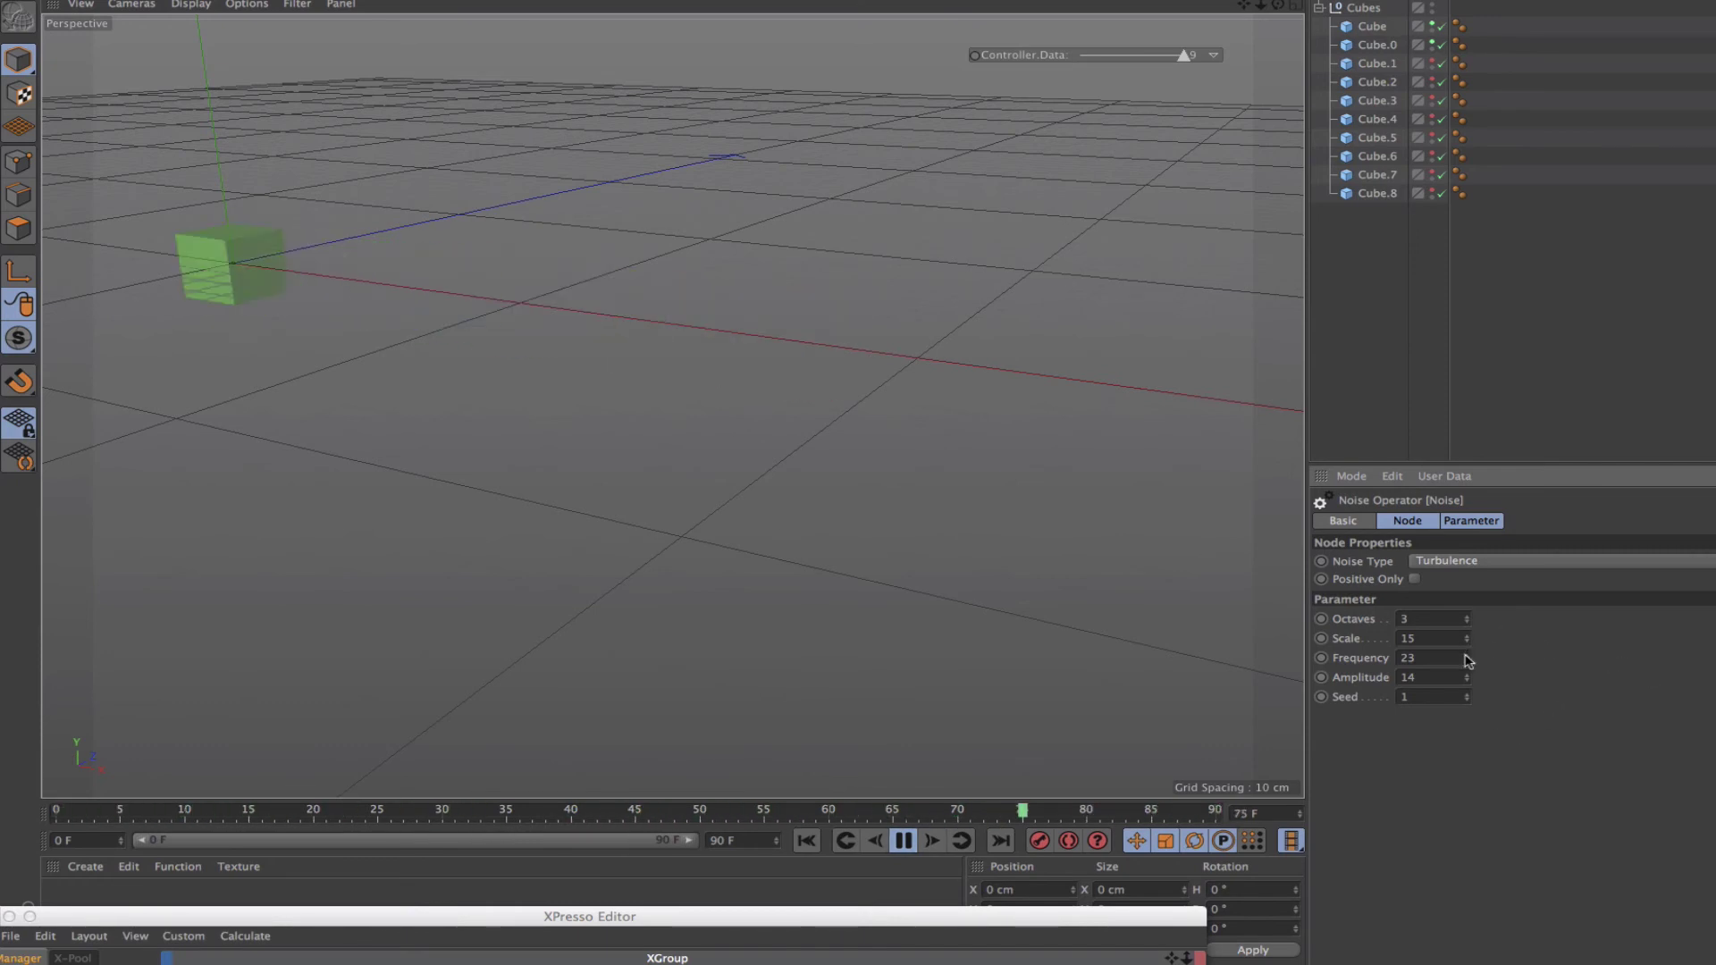
# - While it loops, set the Noise Frequency to 2 and Scale to 23
pyautogui.doubleClick(1407, 656)
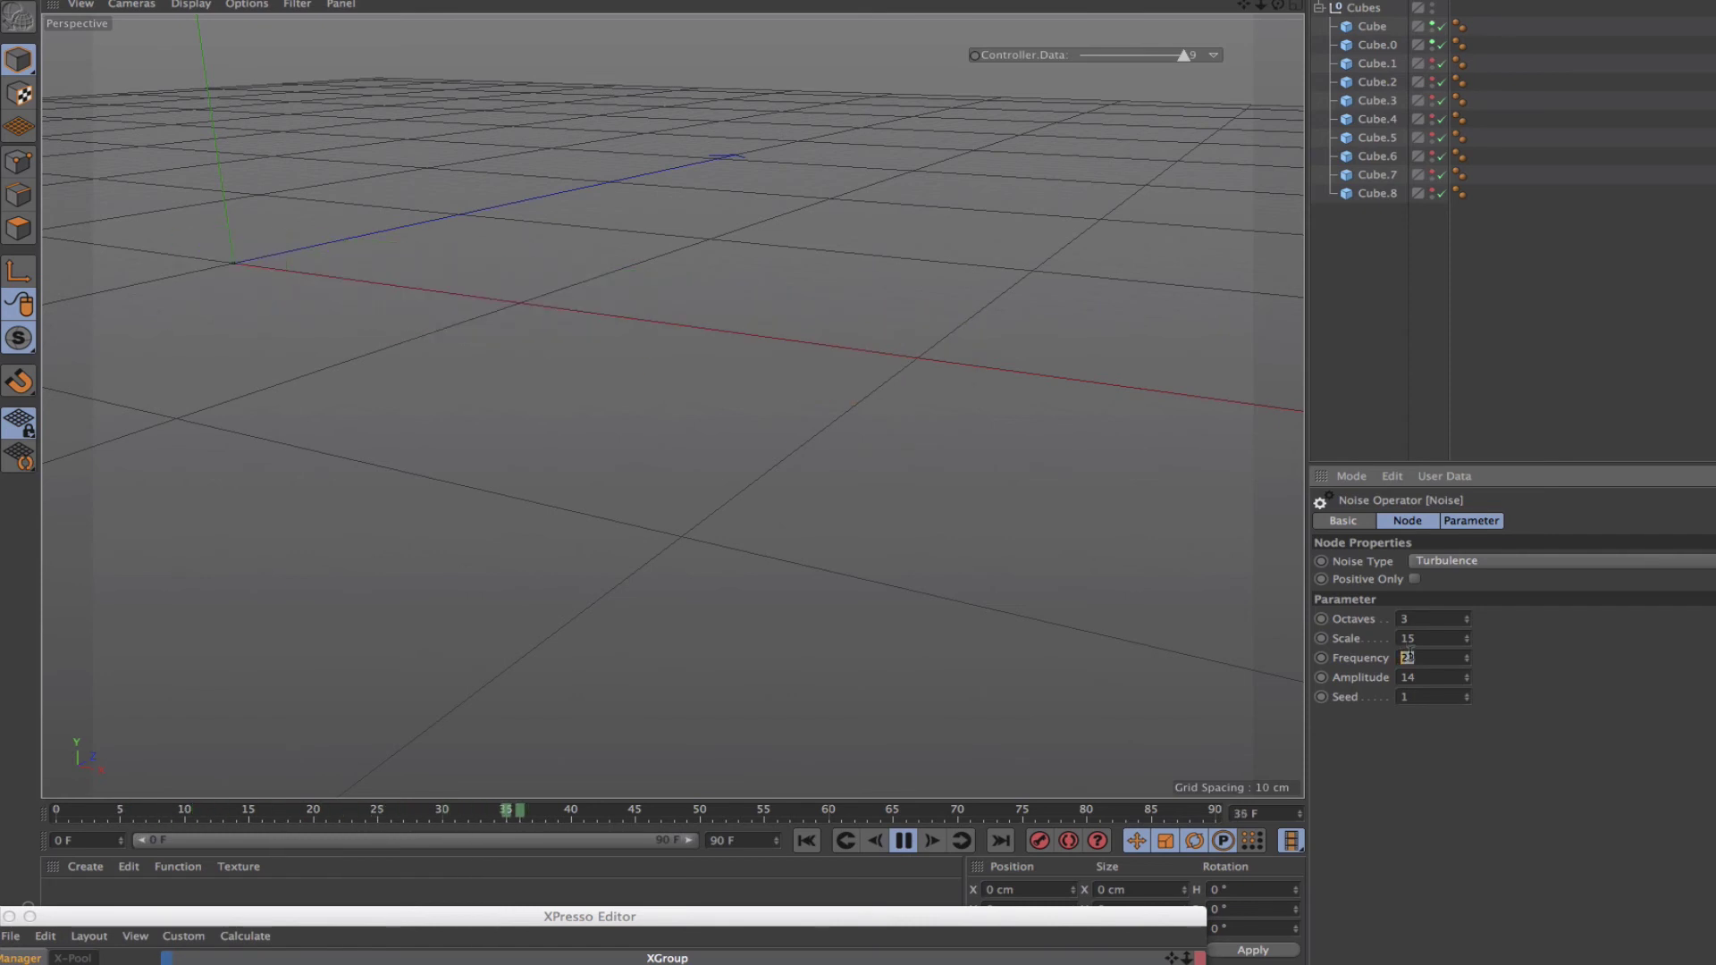
pyautogui.write('34')
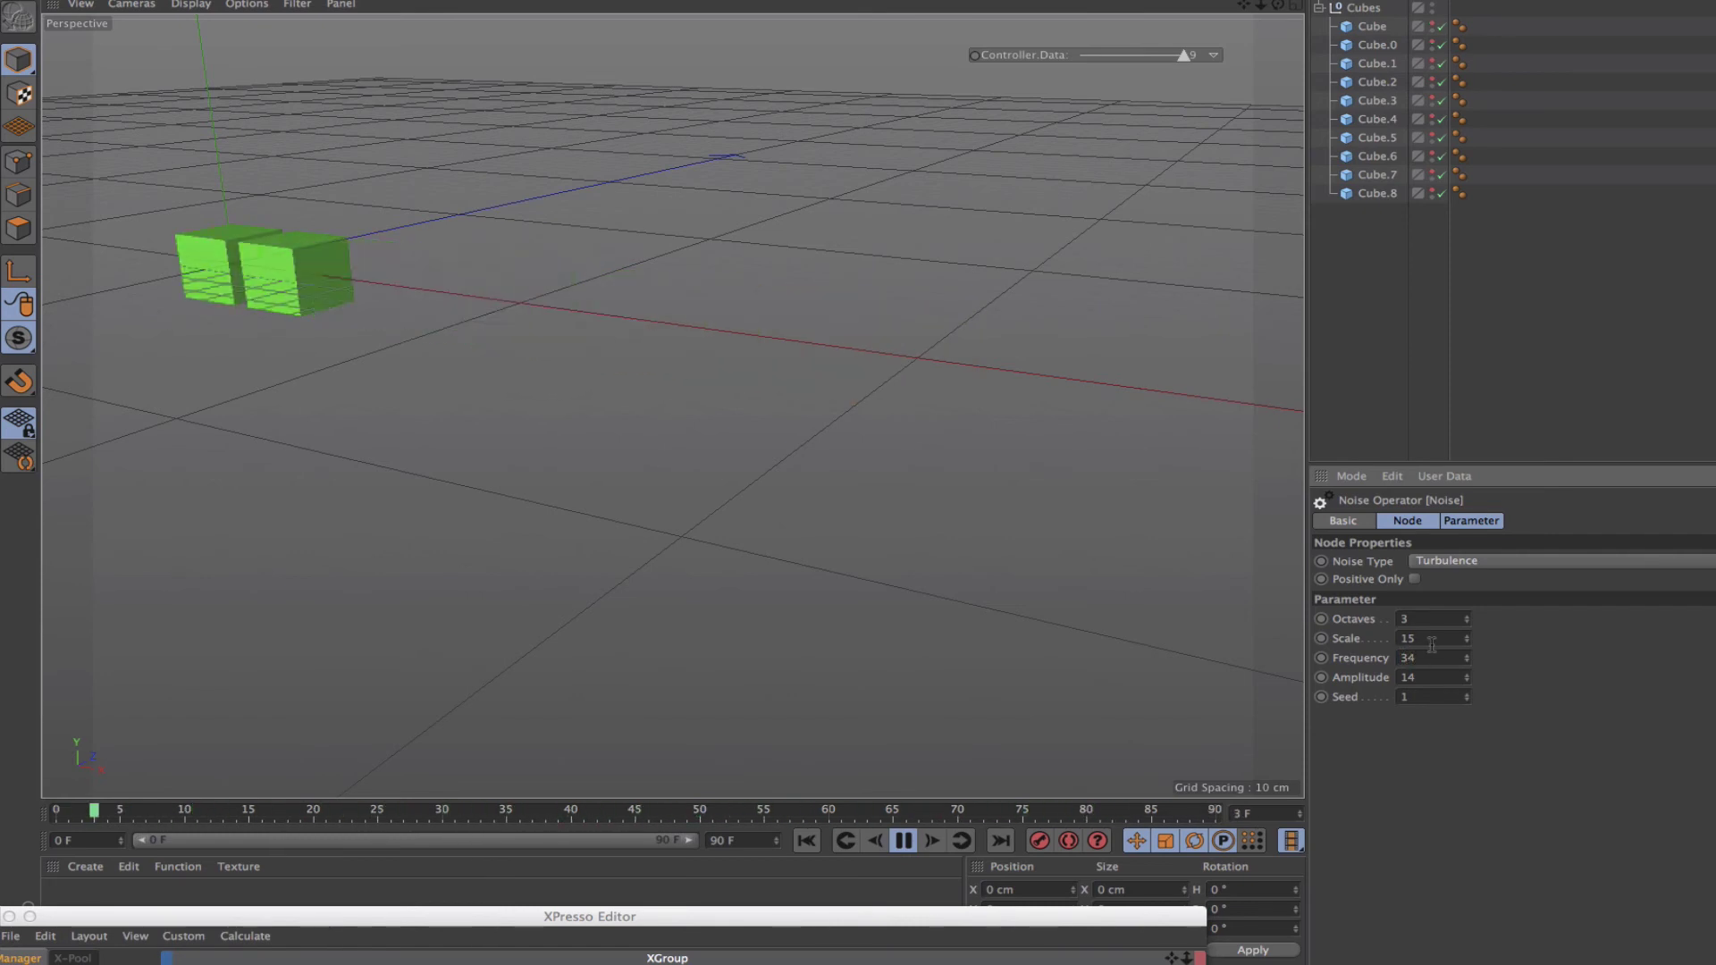
pyautogui.press('Return')
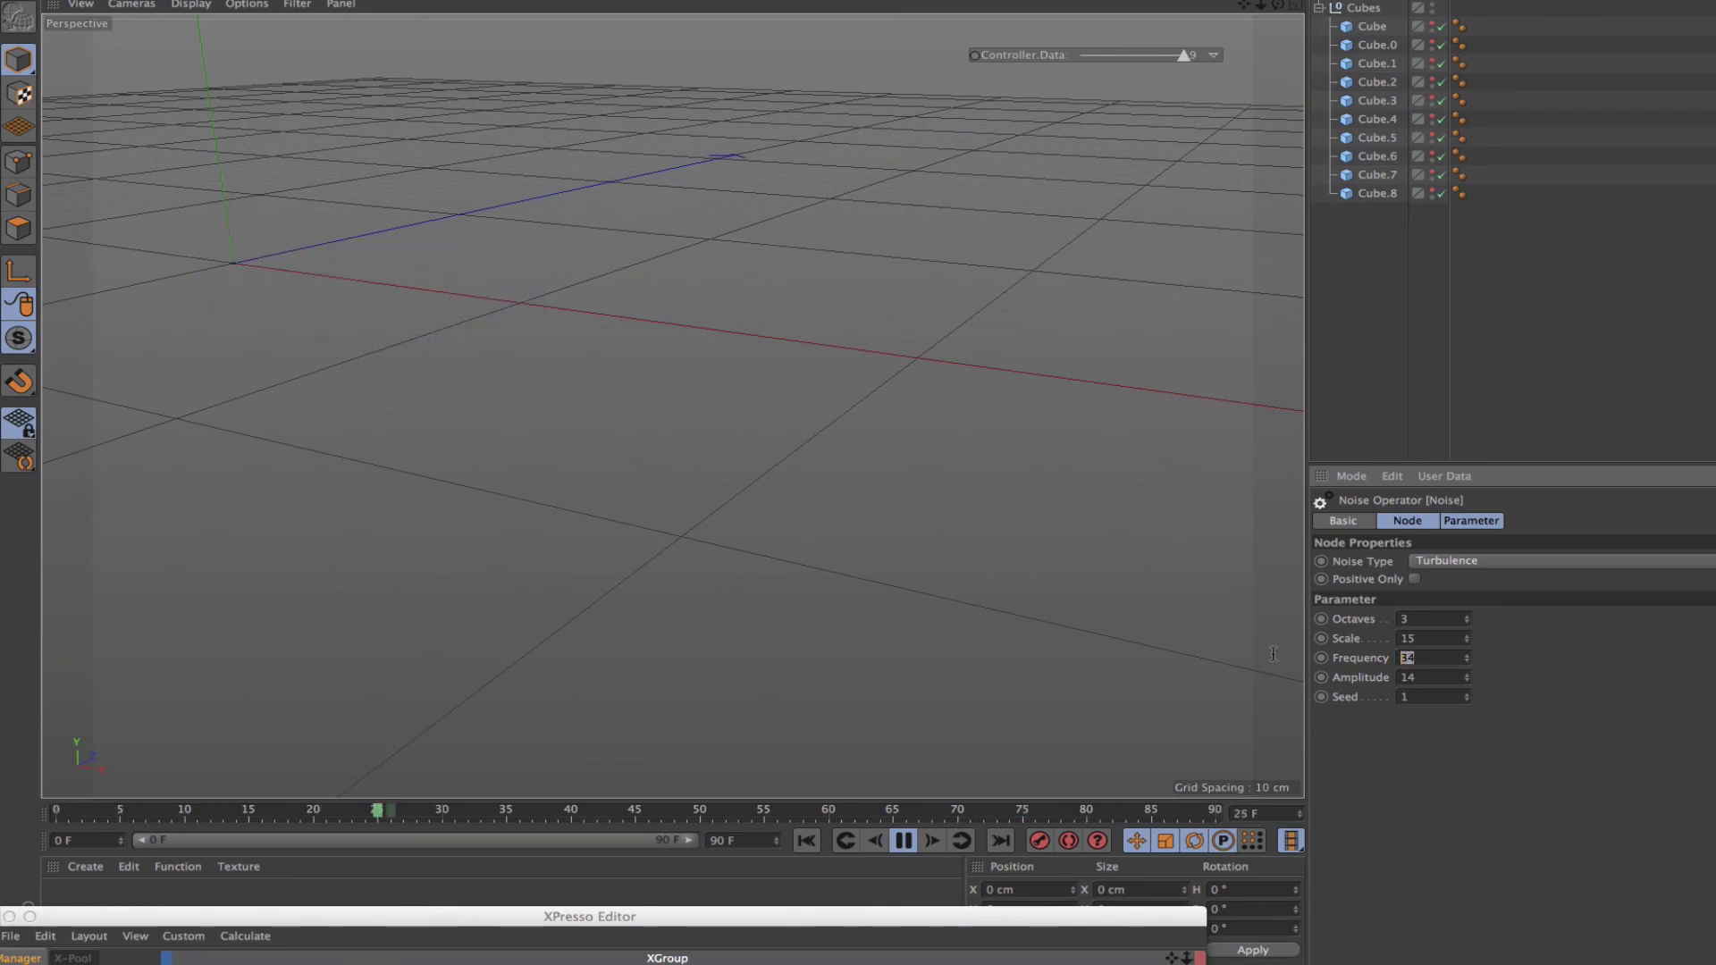
pyautogui.write('2')
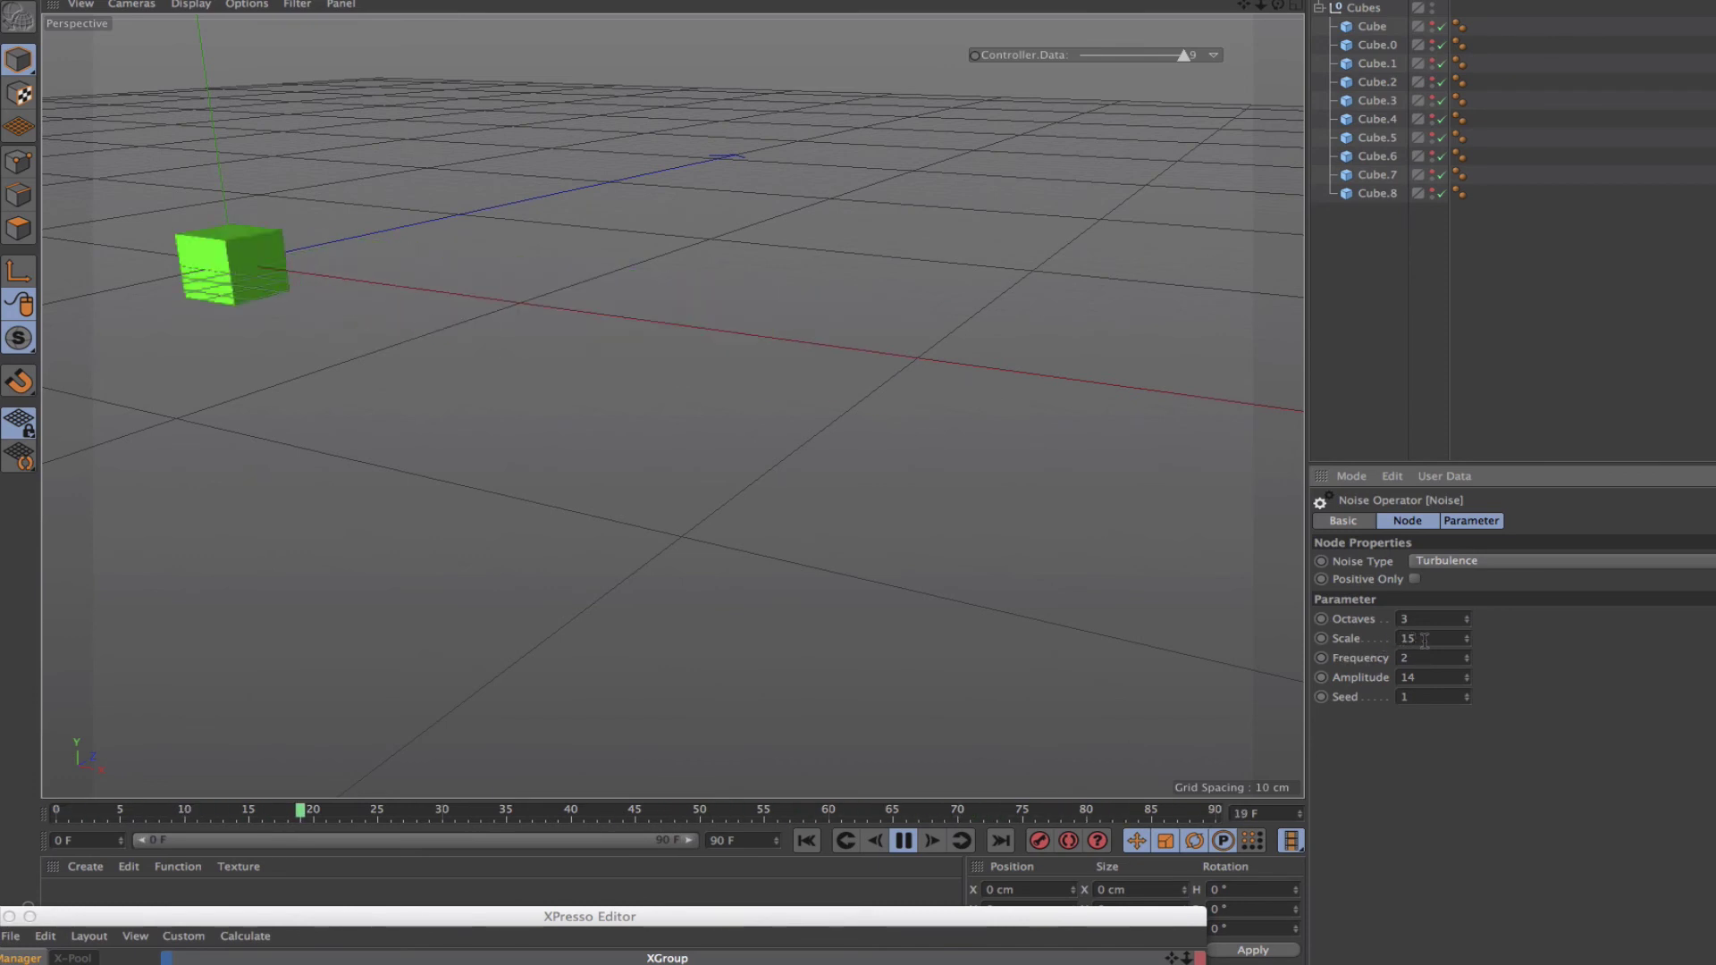
pyautogui.moveTo(1420, 640); pyautogui.dragTo(1397, 638)
pyautogui.write('23')
pyautogui.press('Return')
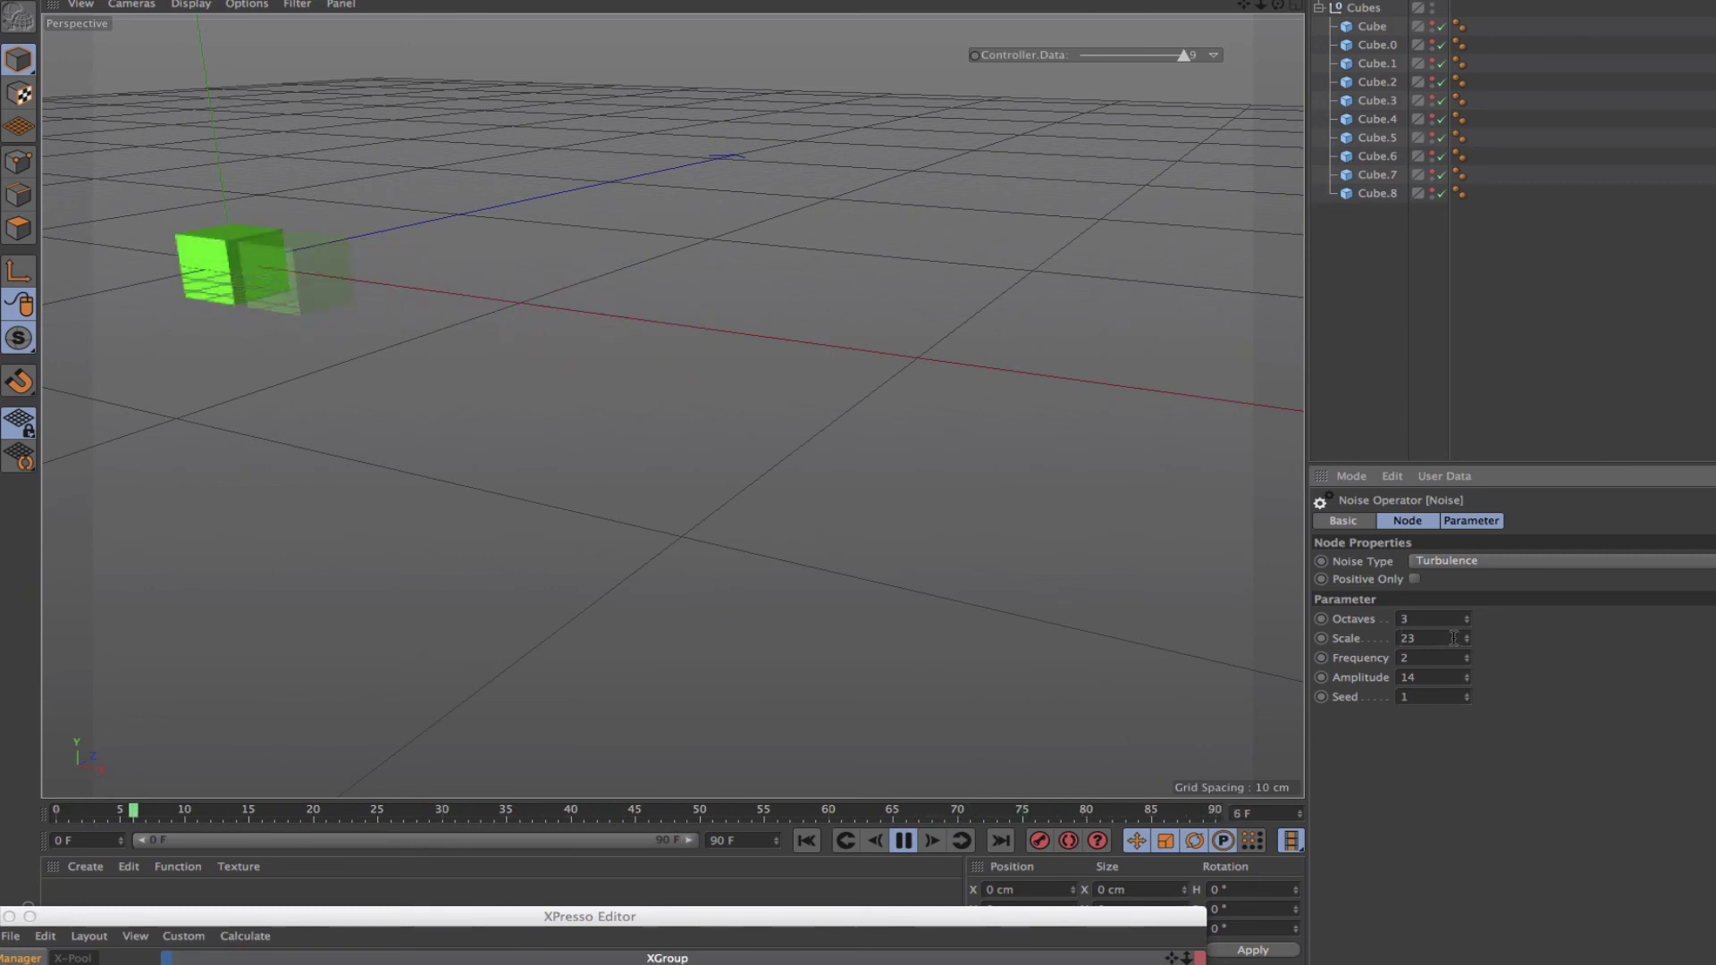
# - Change the Noise Scale to 12 and the Amplitude to 34
pyautogui.moveTo(1456, 638); pyautogui.dragTo(1311, 638)
pyautogui.write('12')
pyautogui.press('Return')
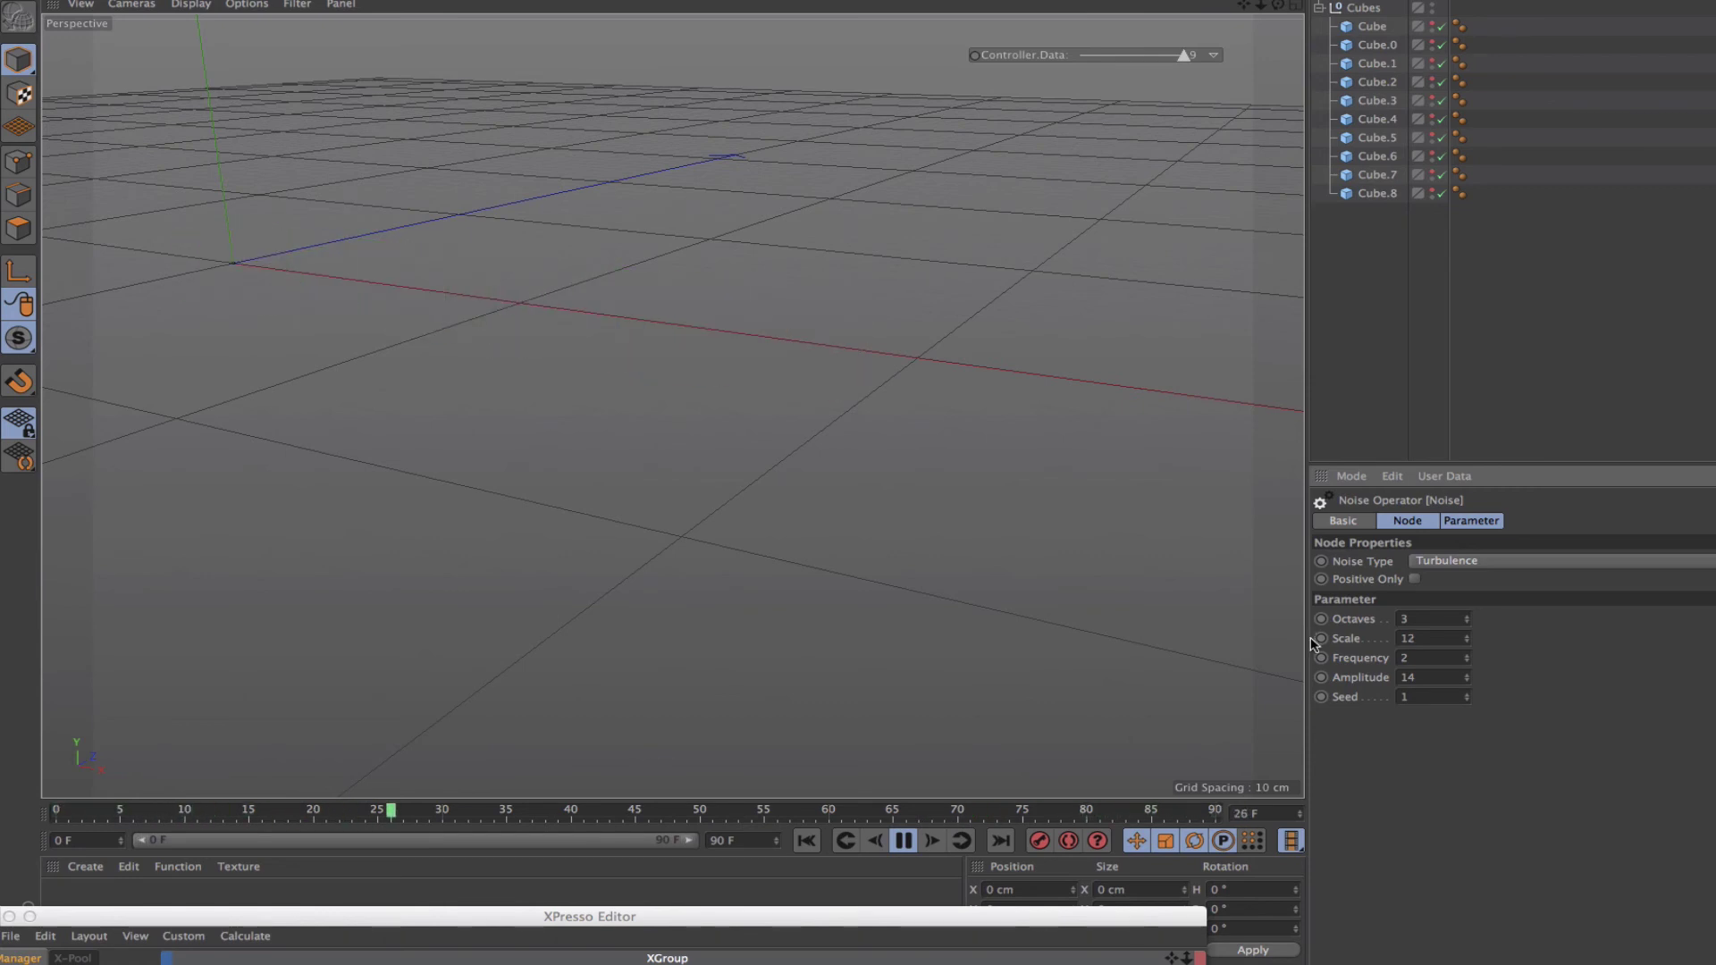
pyautogui.doubleClick(1435, 679)
pyautogui.write('3')
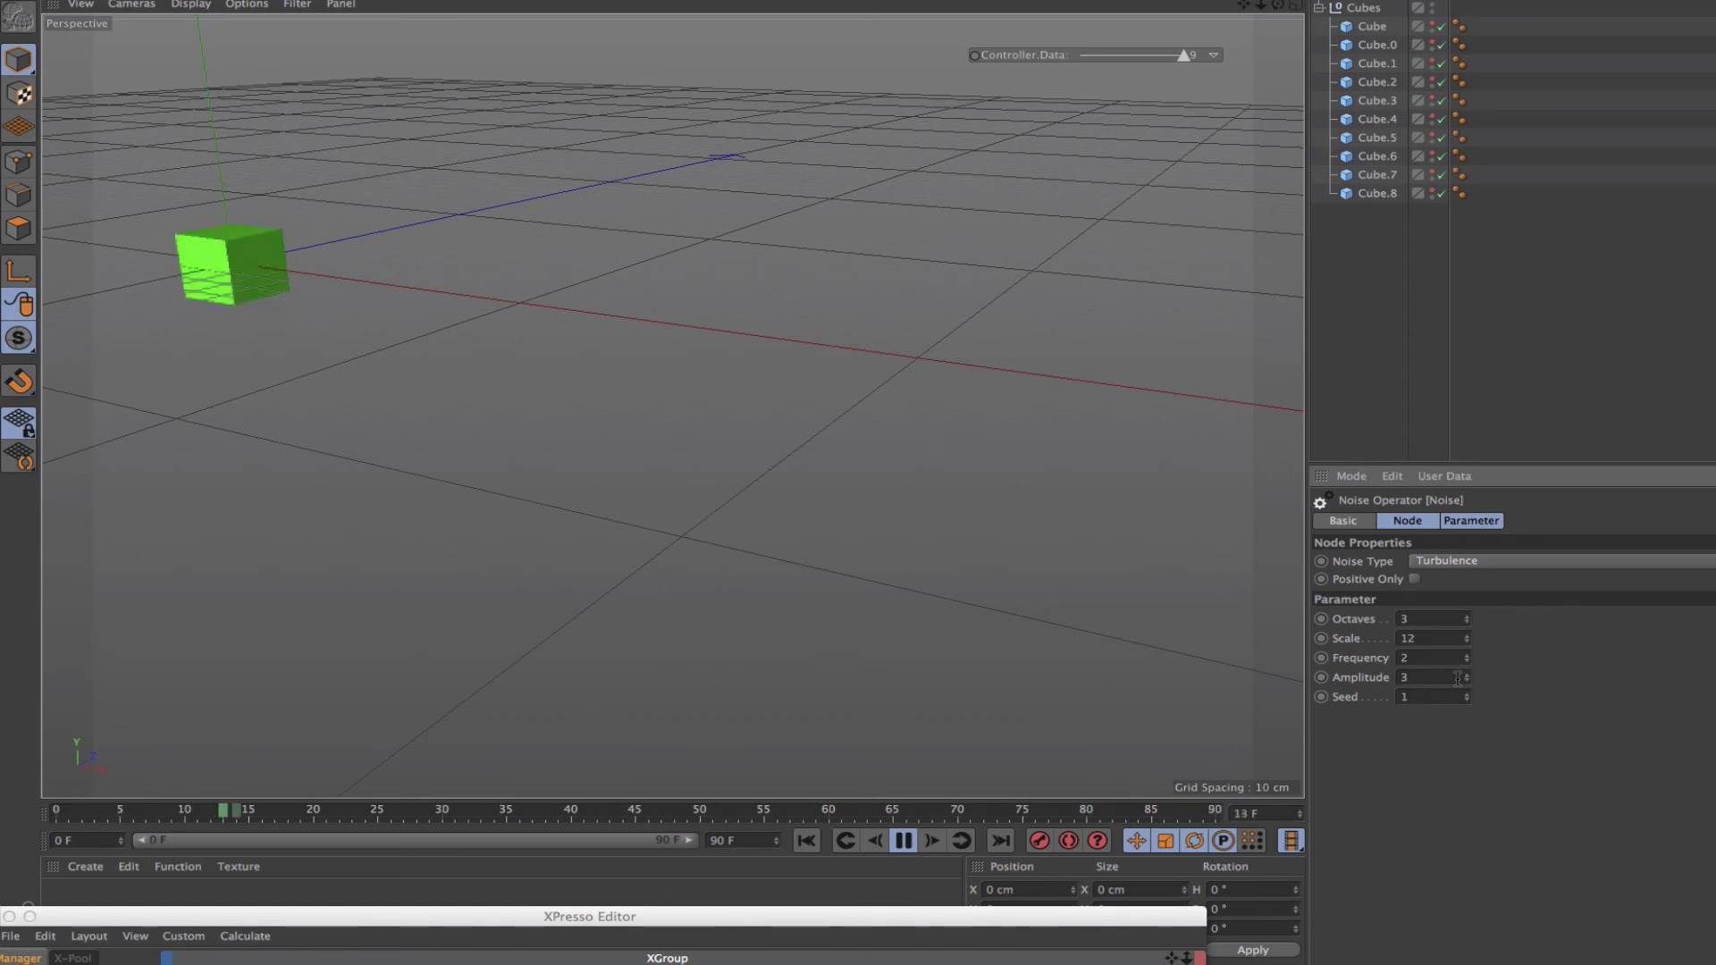
pyautogui.doubleClick(1403, 678)
pyautogui.write('34')
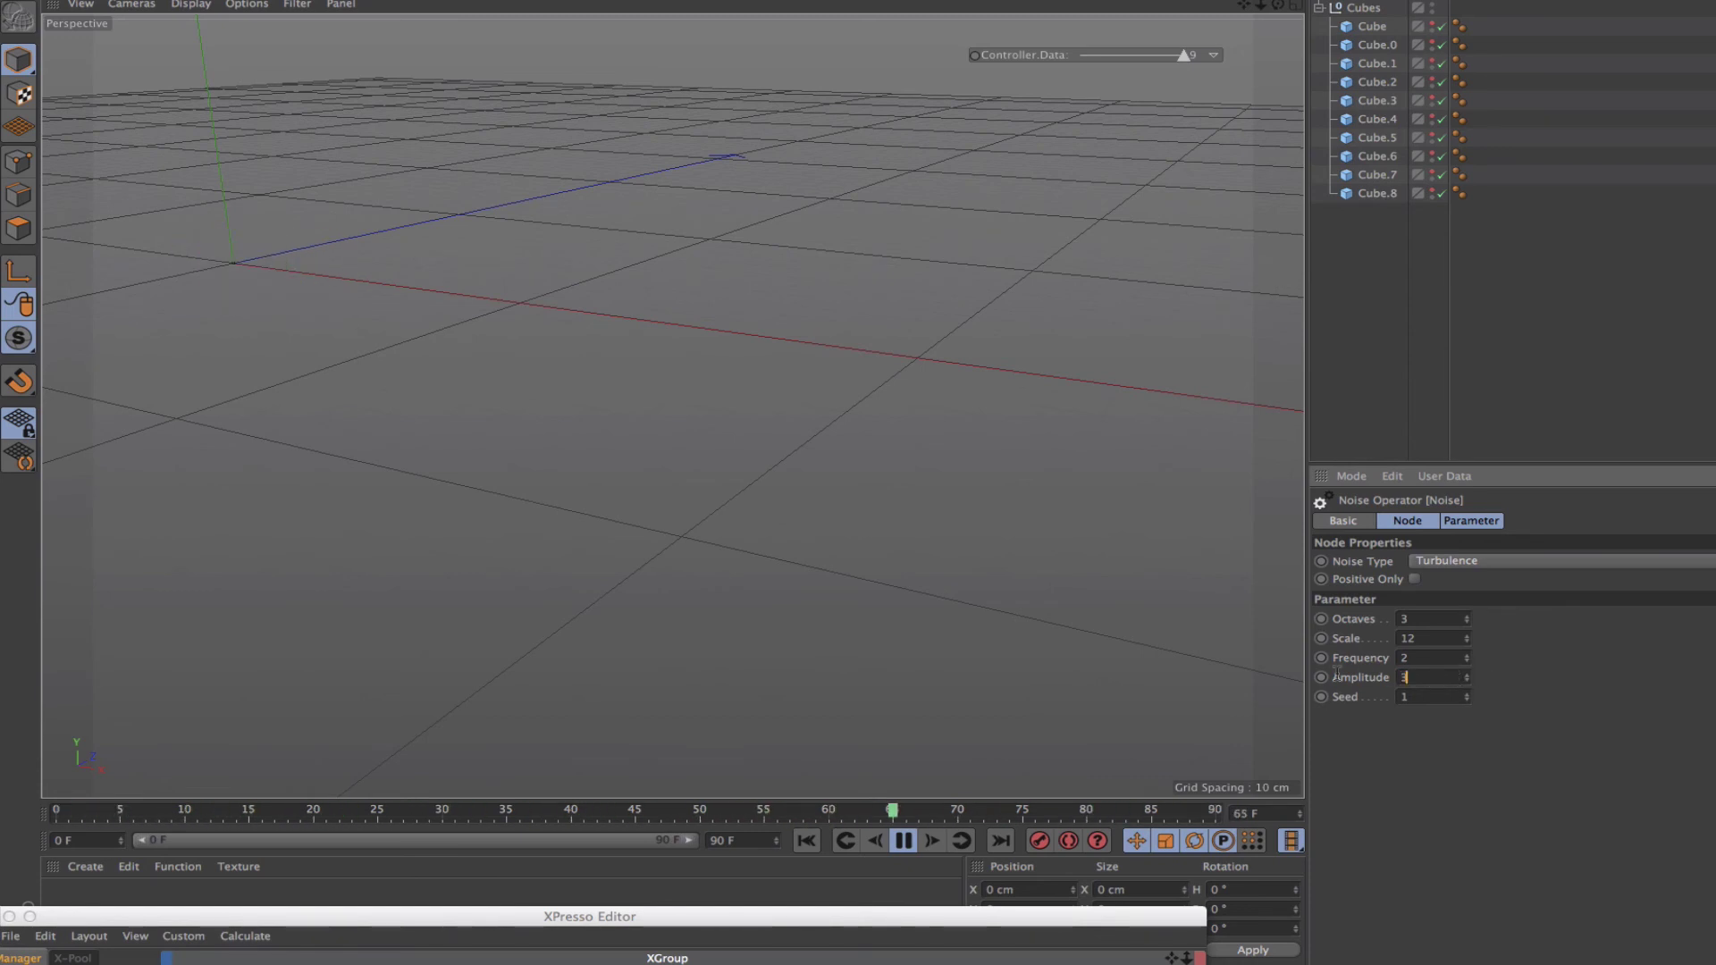
pyautogui.press('Return')
# - Drag the XPresso Editor window up to mid-screen so the node graph shows again
pyautogui.moveTo(930, 916); pyautogui.dragTo(949, 577)
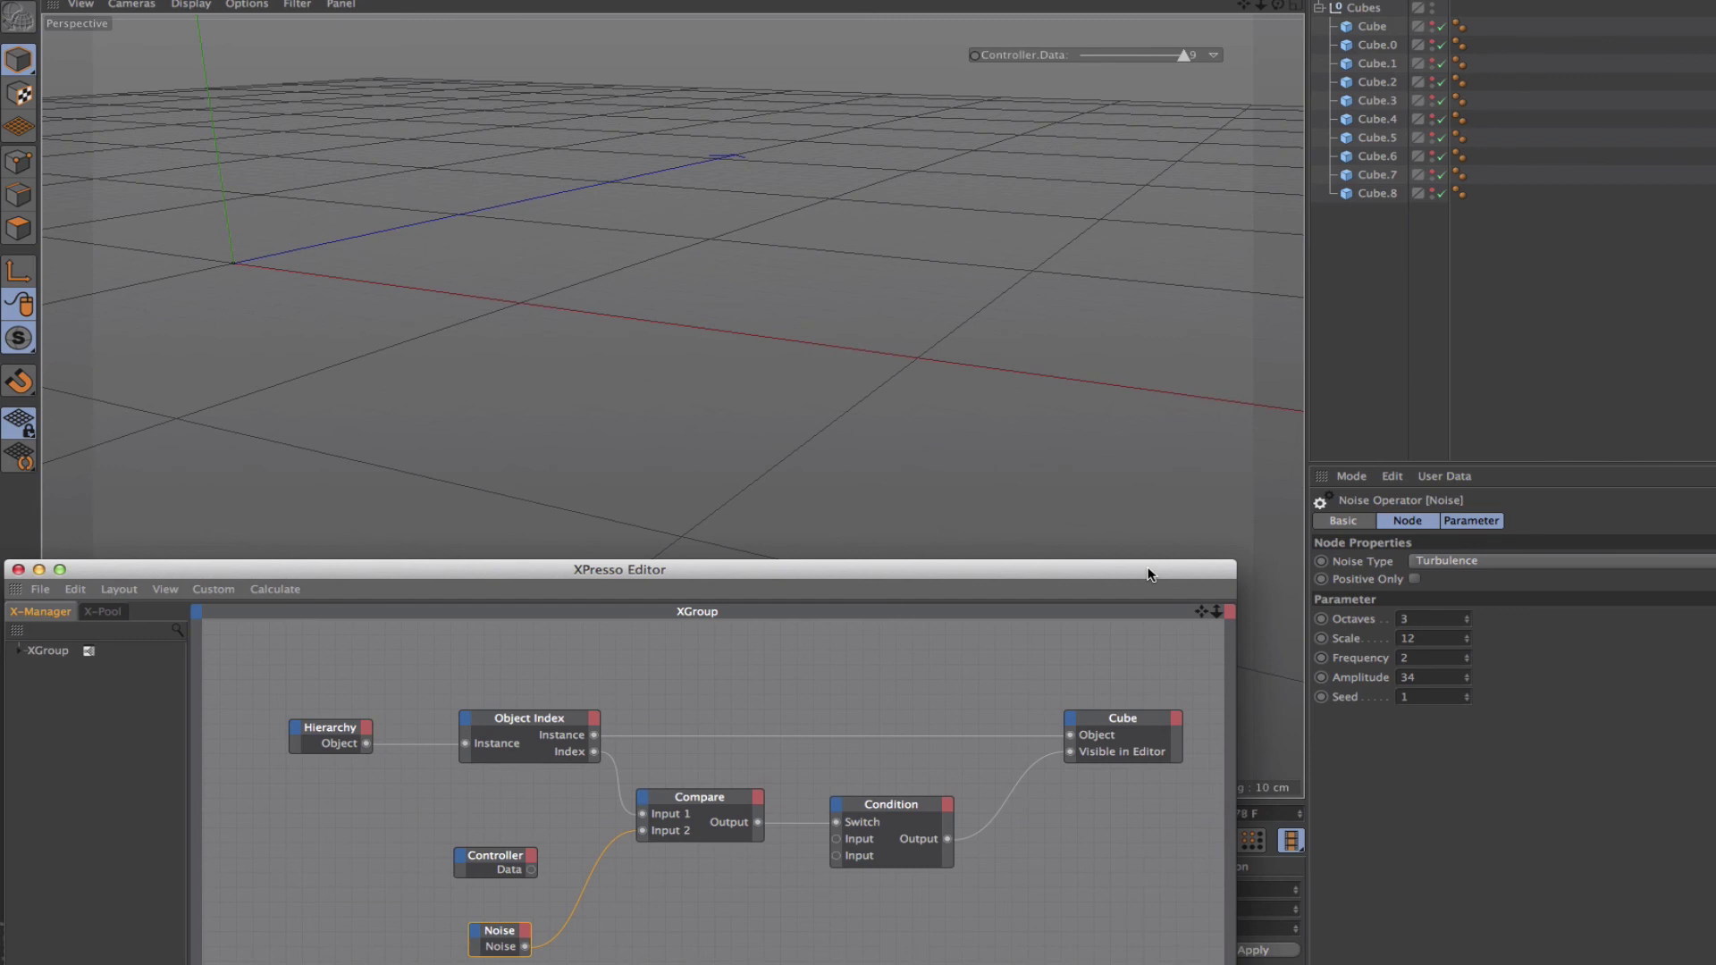
# - Stop playback at frame 0 to show all ten cubes, then raise the XPresso Editor again
pyautogui.moveTo(1149, 575); pyautogui.dragTo(1185, 393)
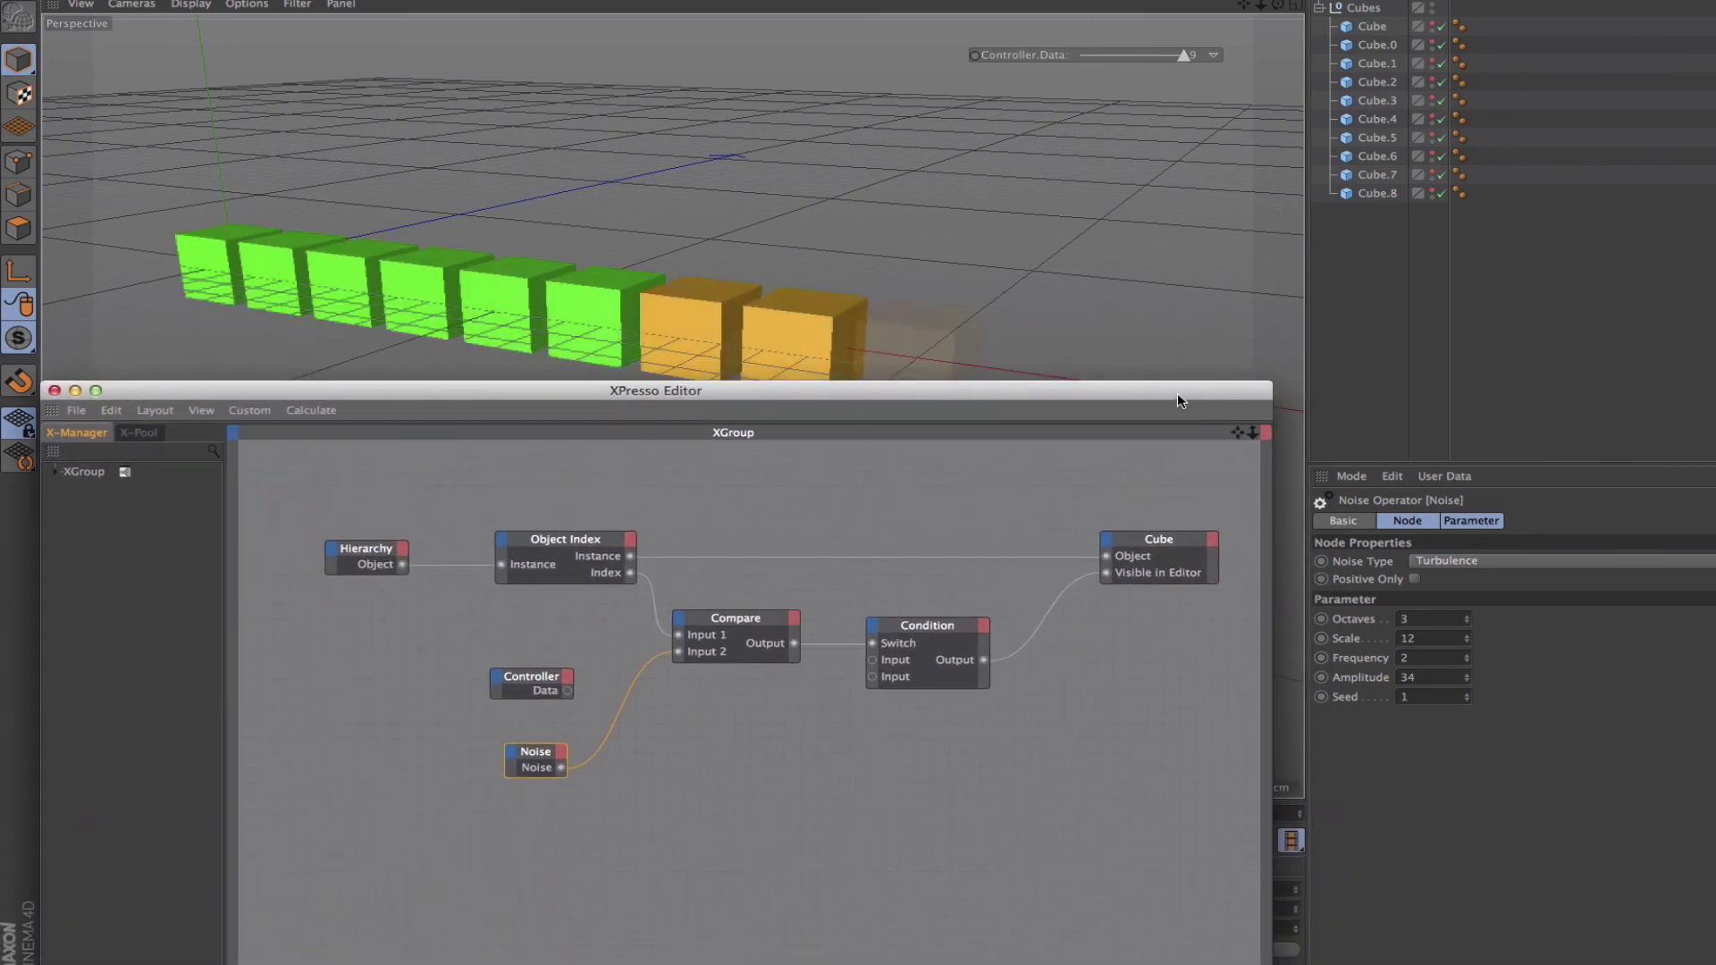
pyautogui.moveTo(1025, 400); pyautogui.dragTo(1007, 879)
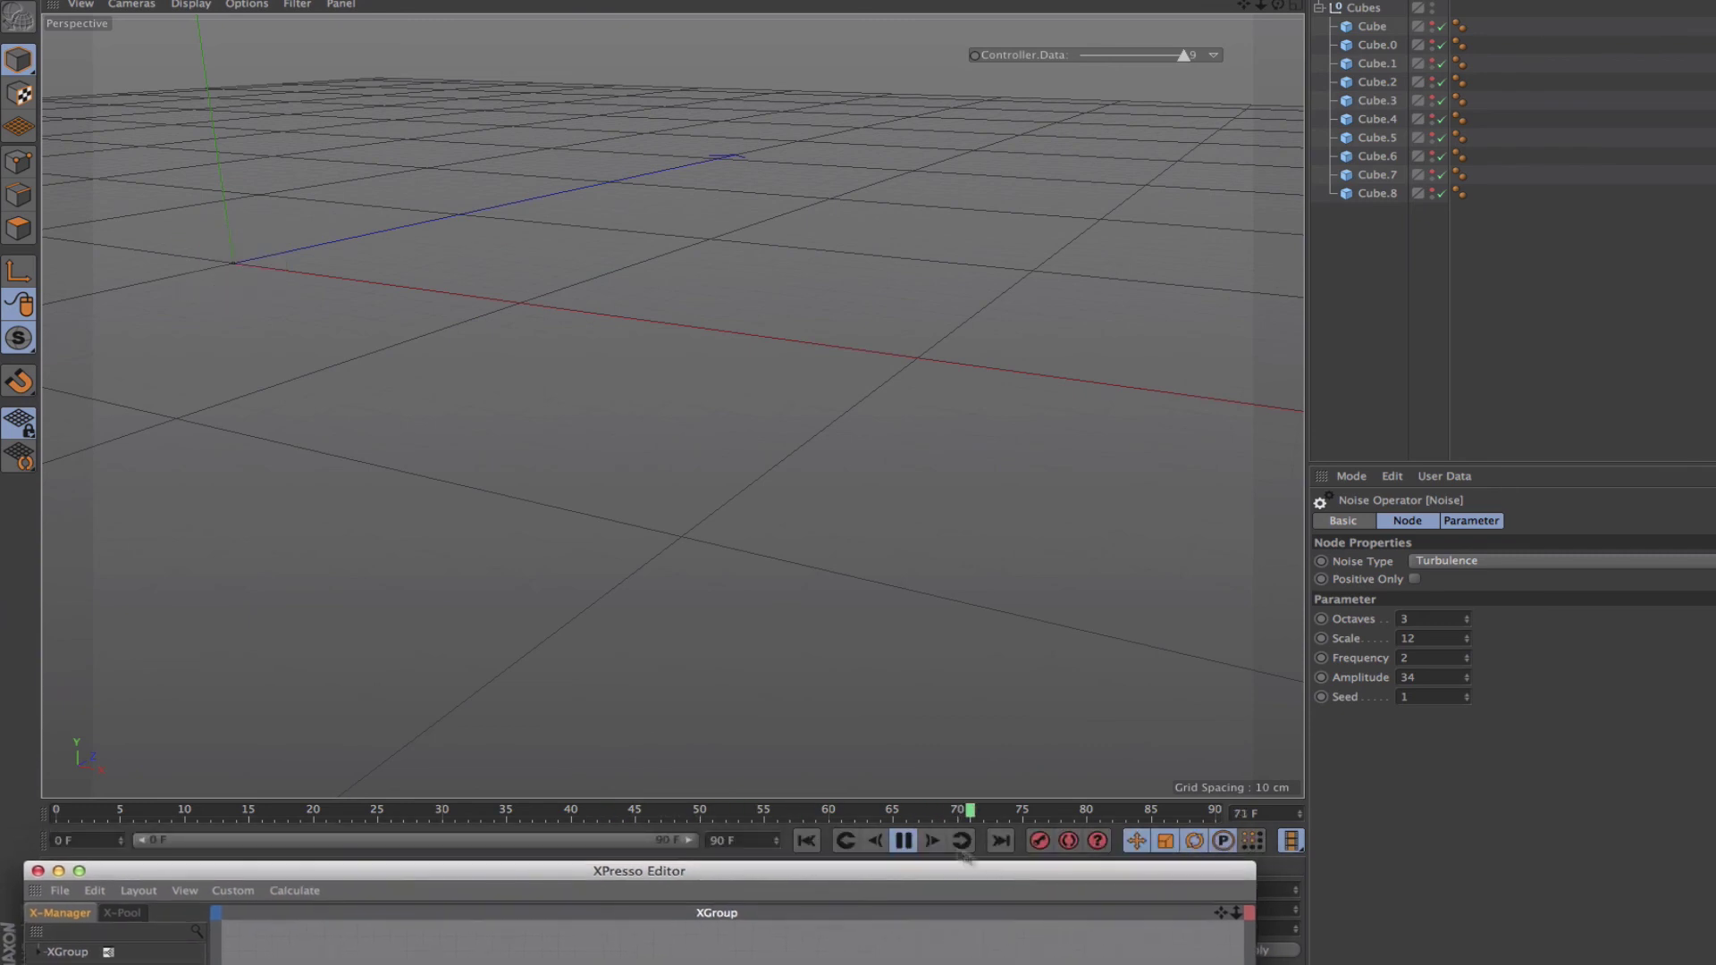
pyautogui.click(806, 840)
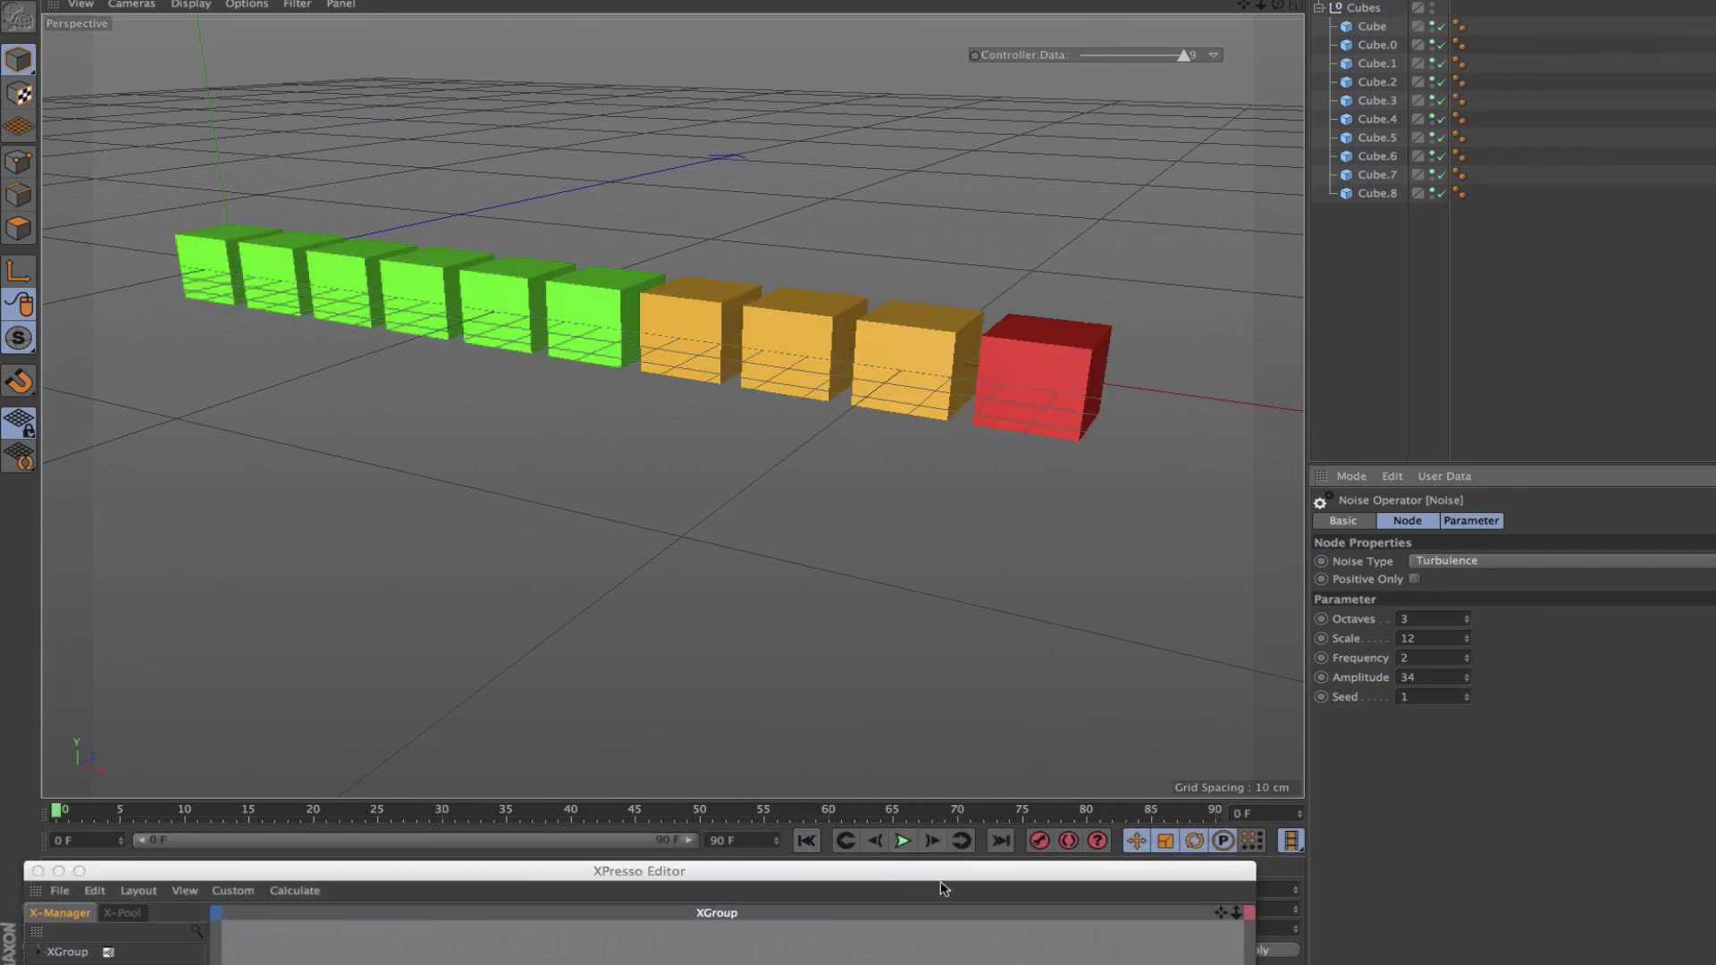
pyautogui.moveTo(941, 873); pyautogui.dragTo(1014, 458)
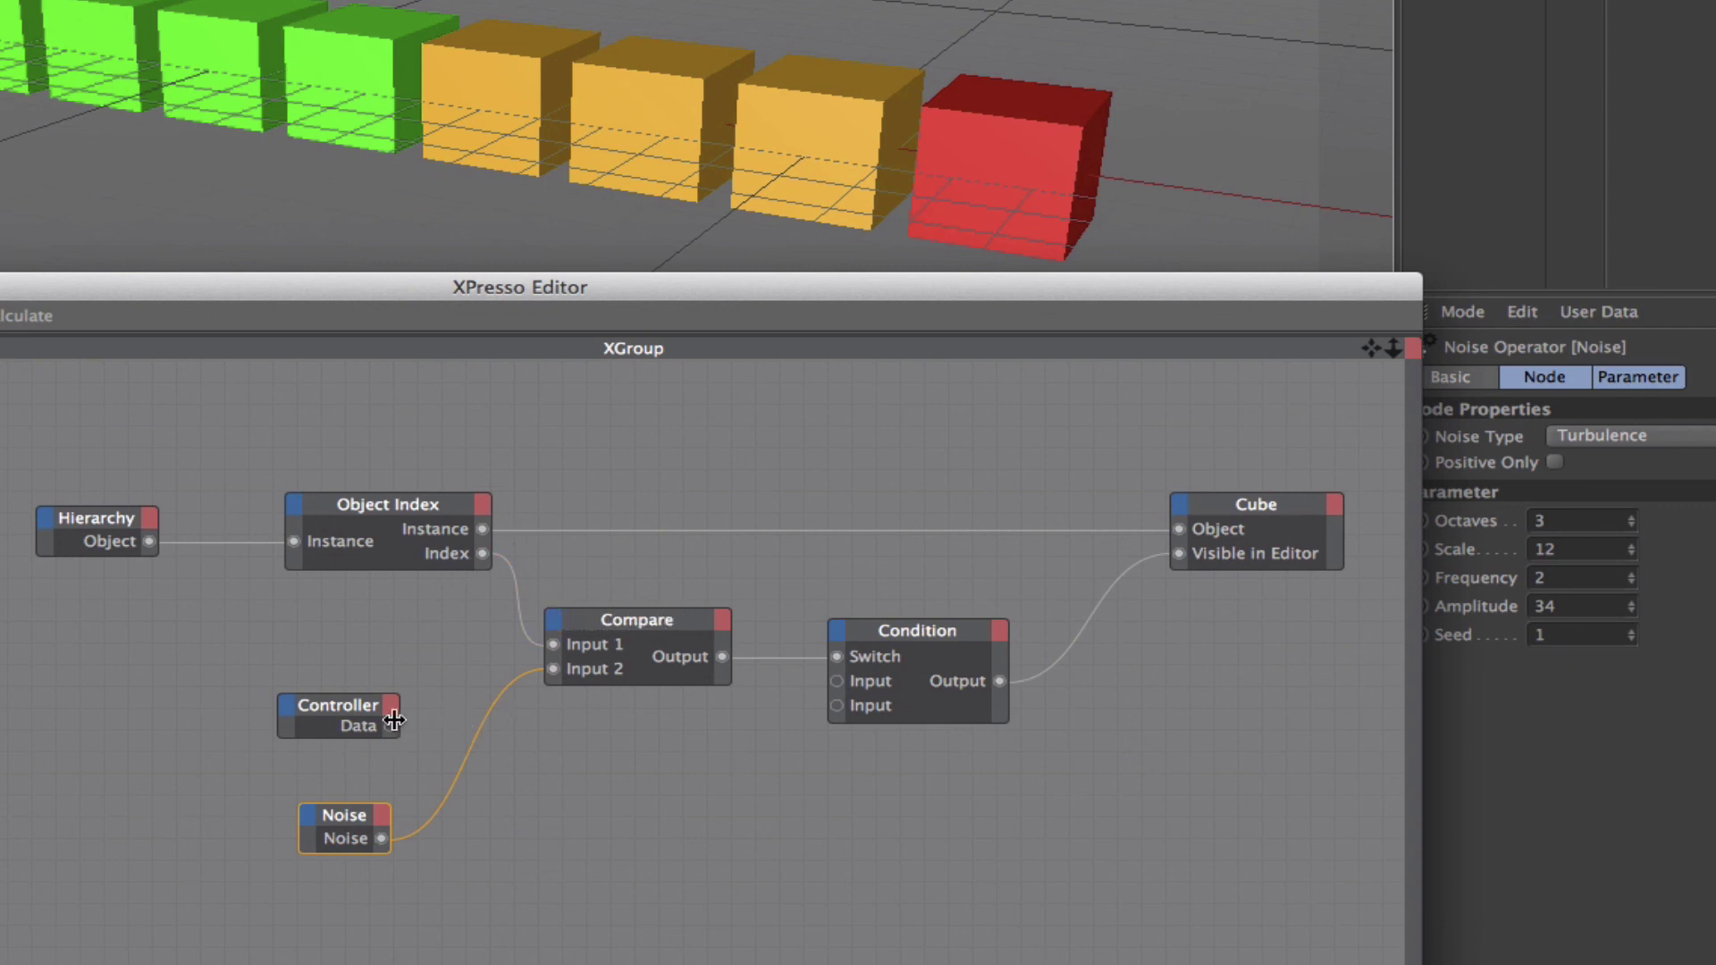
# - Wire Controller's Data into Compare's Input 2 and test it by lowering the Controller.Data slider
pyautogui.moveTo(393, 726); pyautogui.dragTo(552, 669)
pyautogui.click(356, 705)
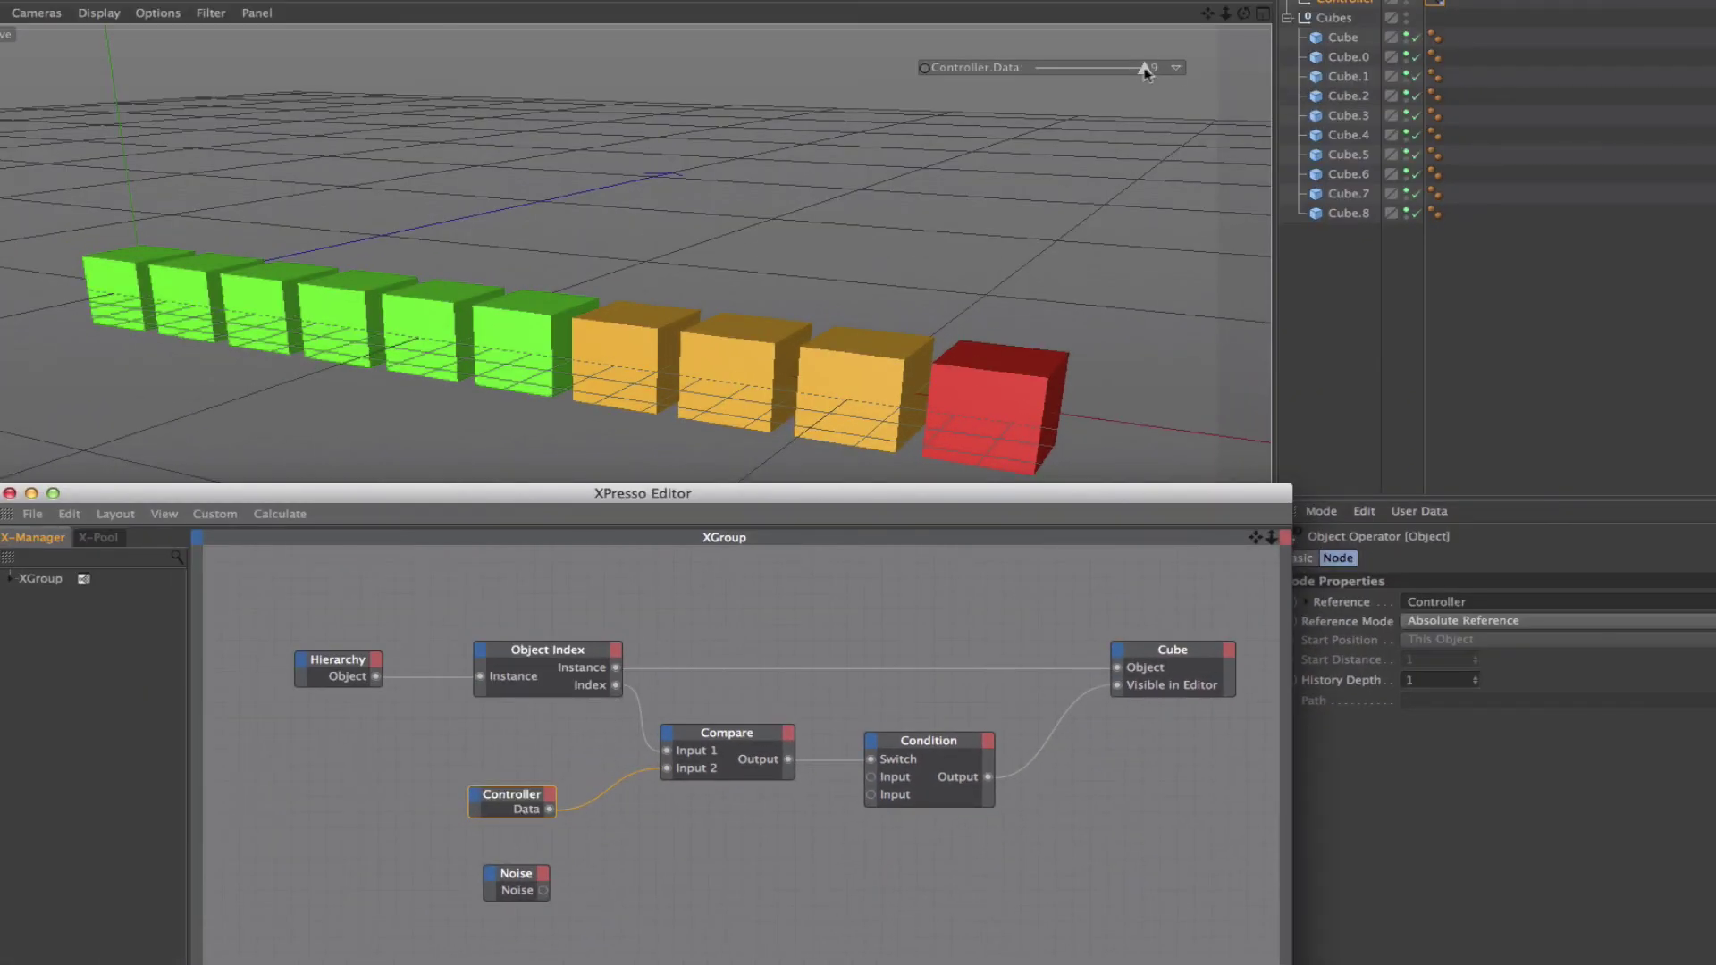
pyautogui.moveTo(1145, 75)
pyautogui.mouseDown()
pyautogui.moveTo(1039, 82)
pyautogui.moveTo(1155, 85)
pyautogui.mouseUp()
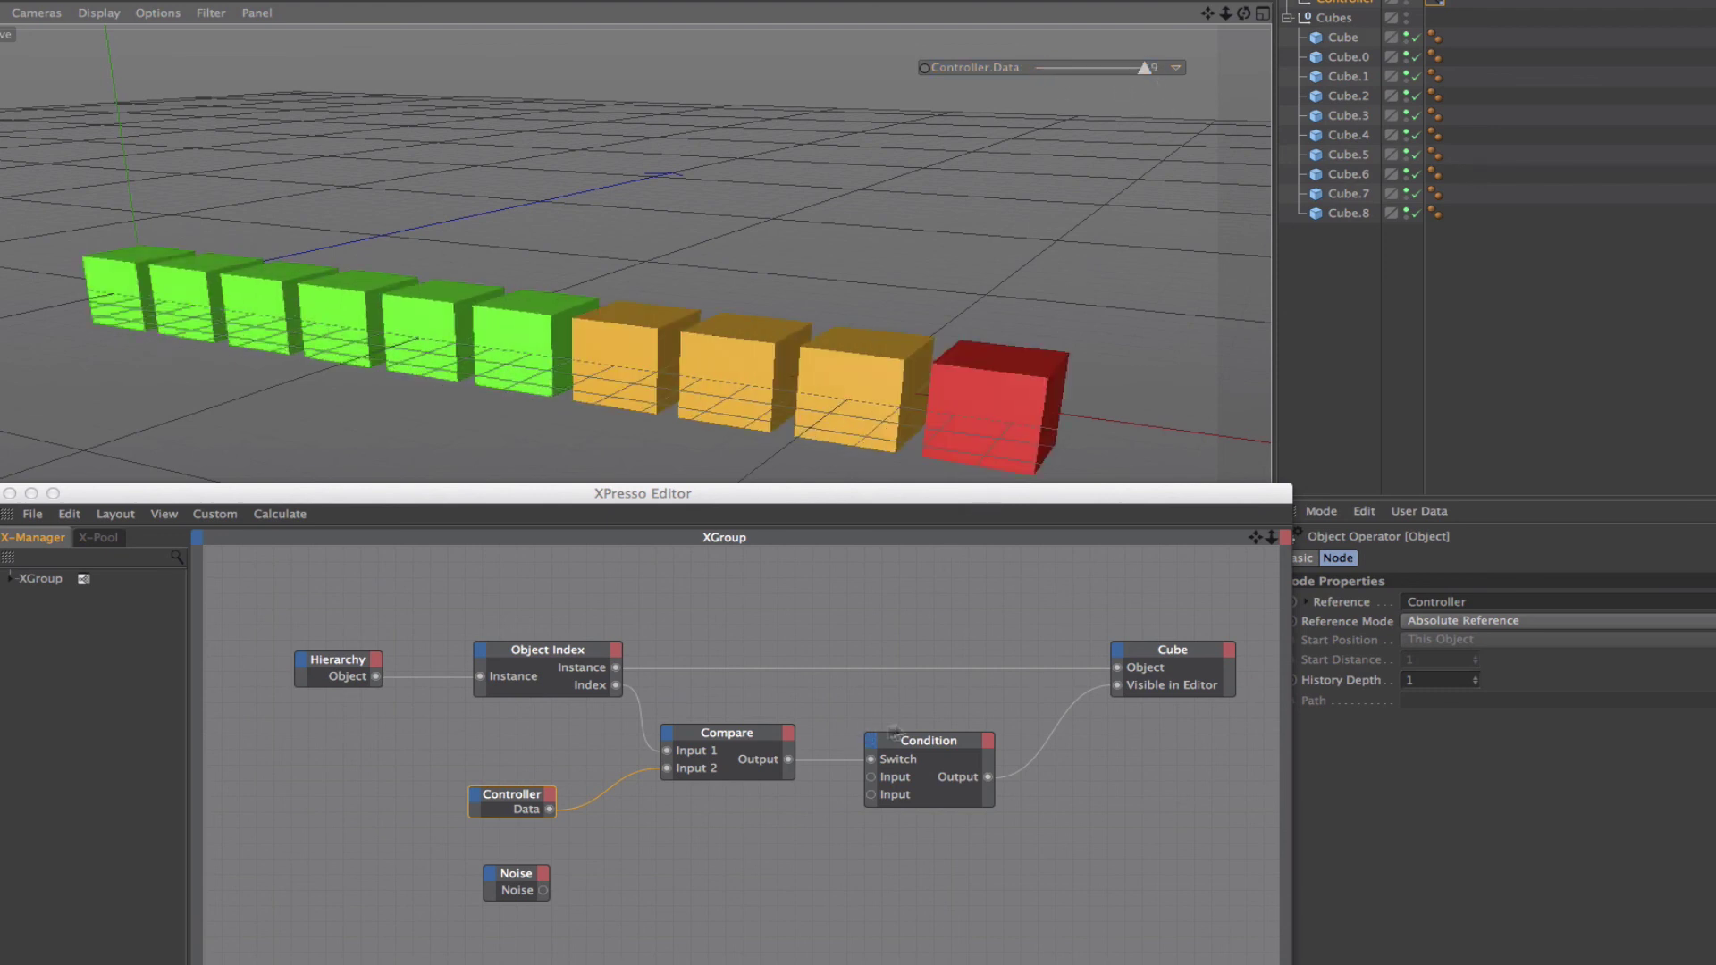
pyautogui.click(936, 741)
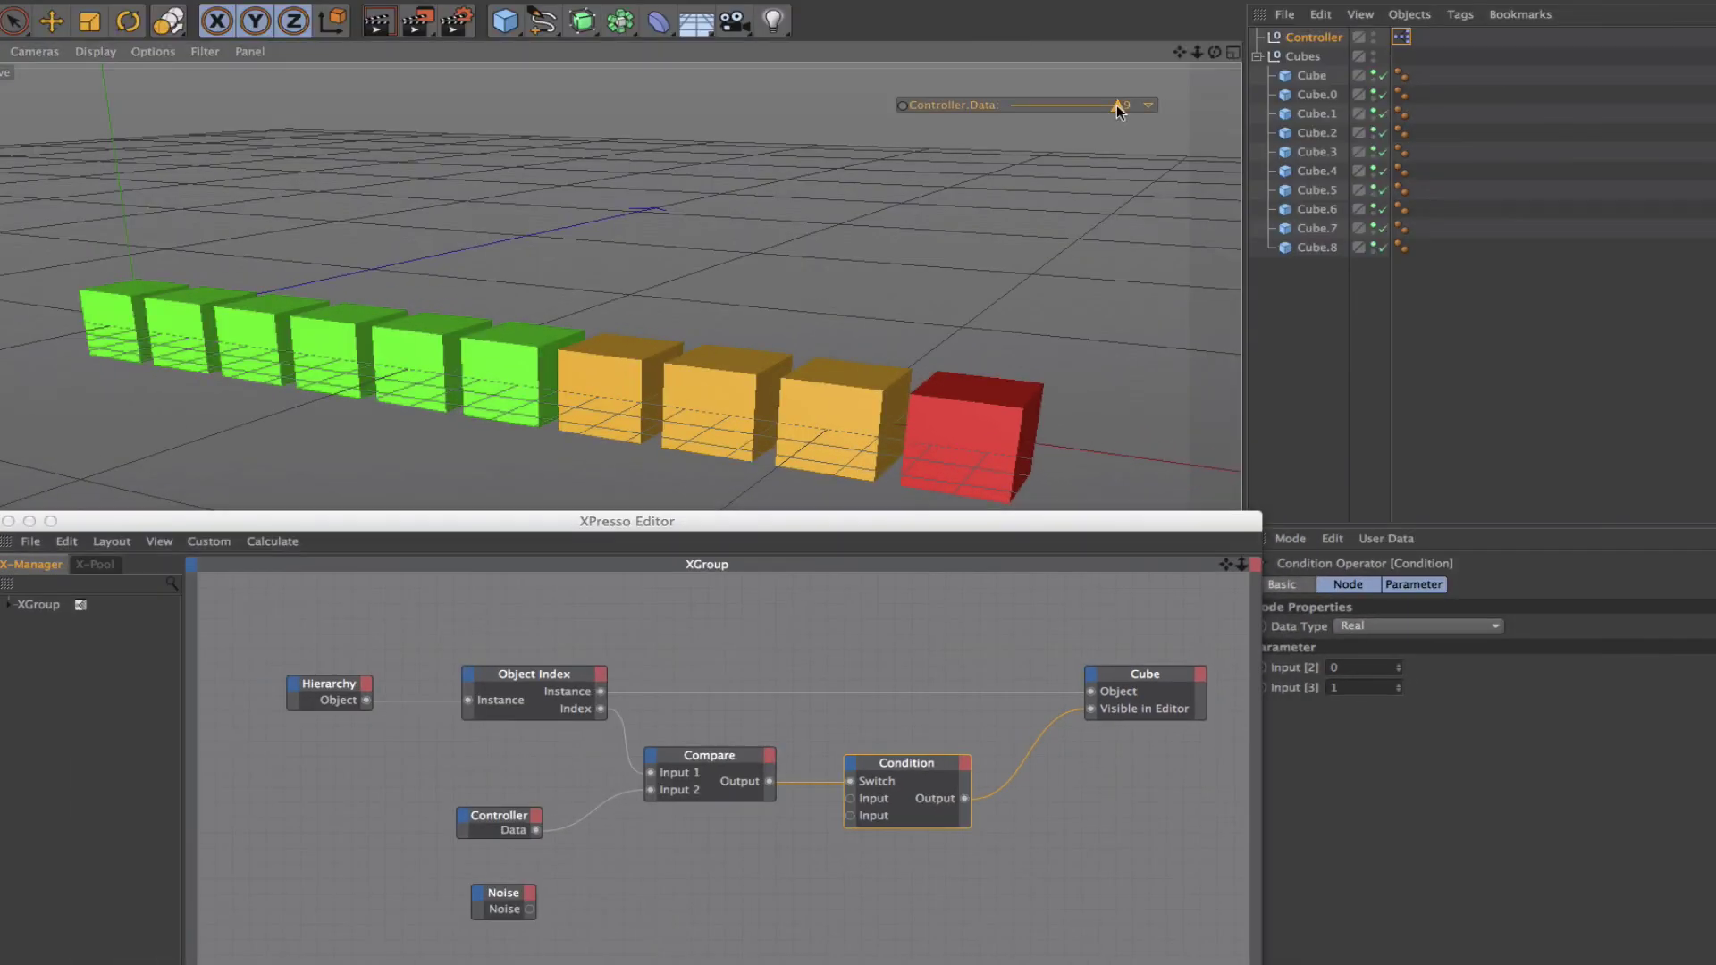
# - Drag the Controller.Data slider down to hide some of the cubes
pyautogui.moveTo(1118, 103); pyautogui.dragTo(953, 506)
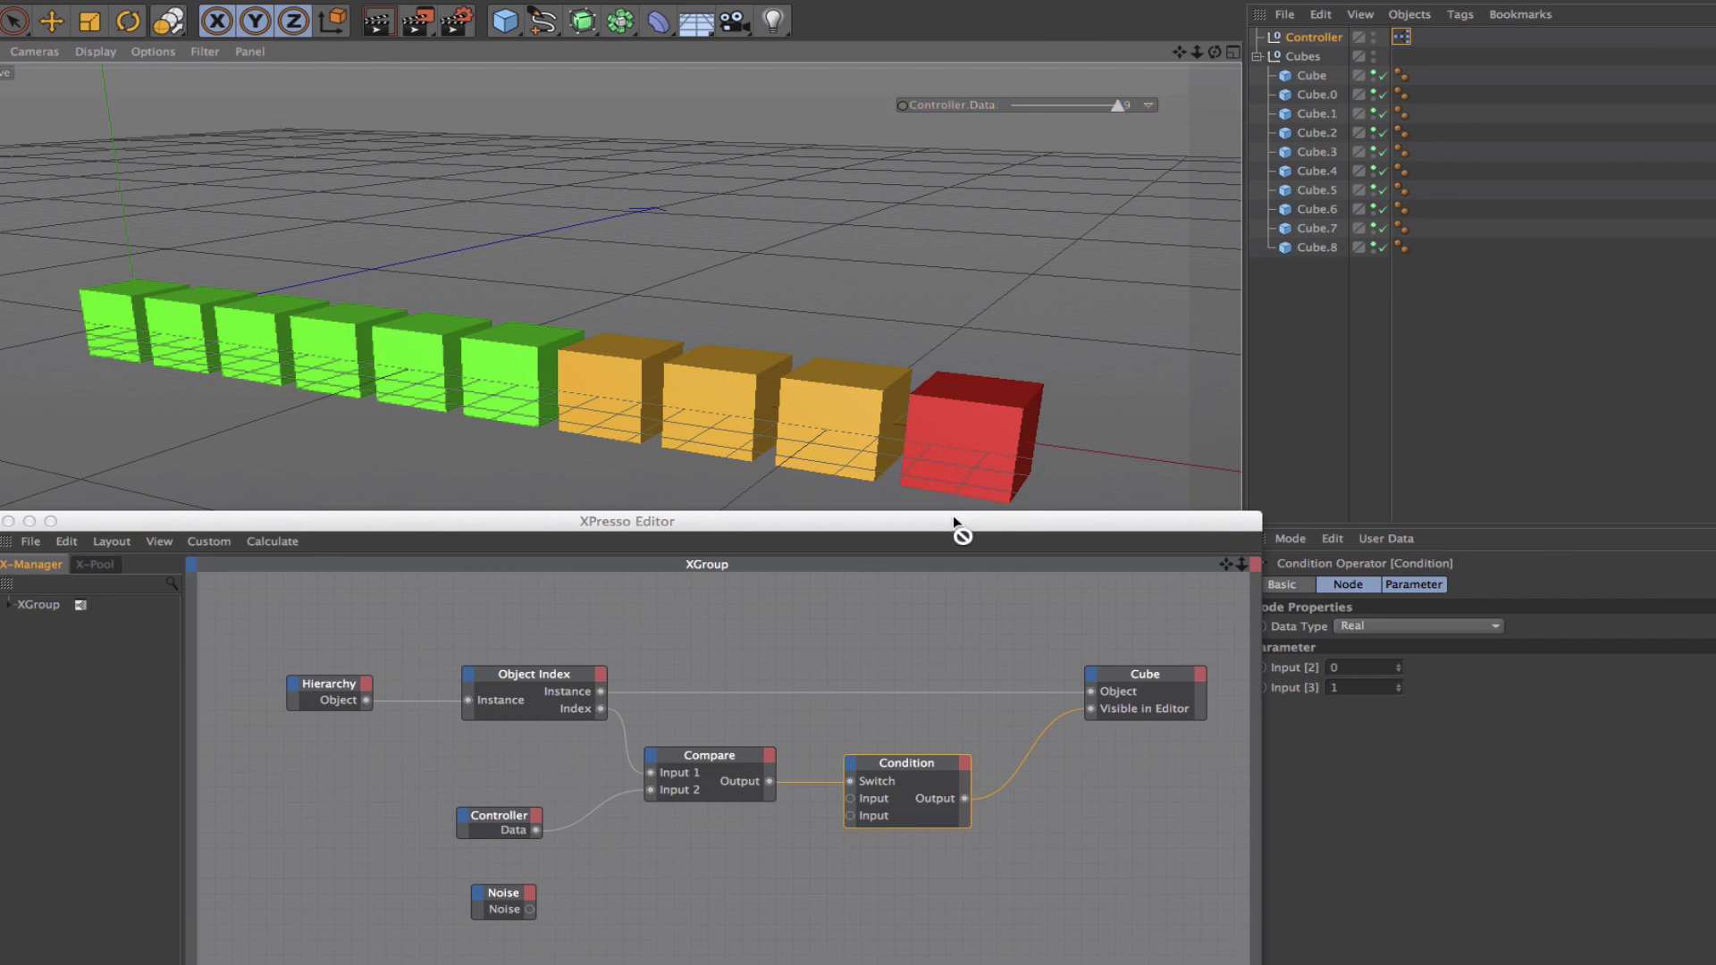